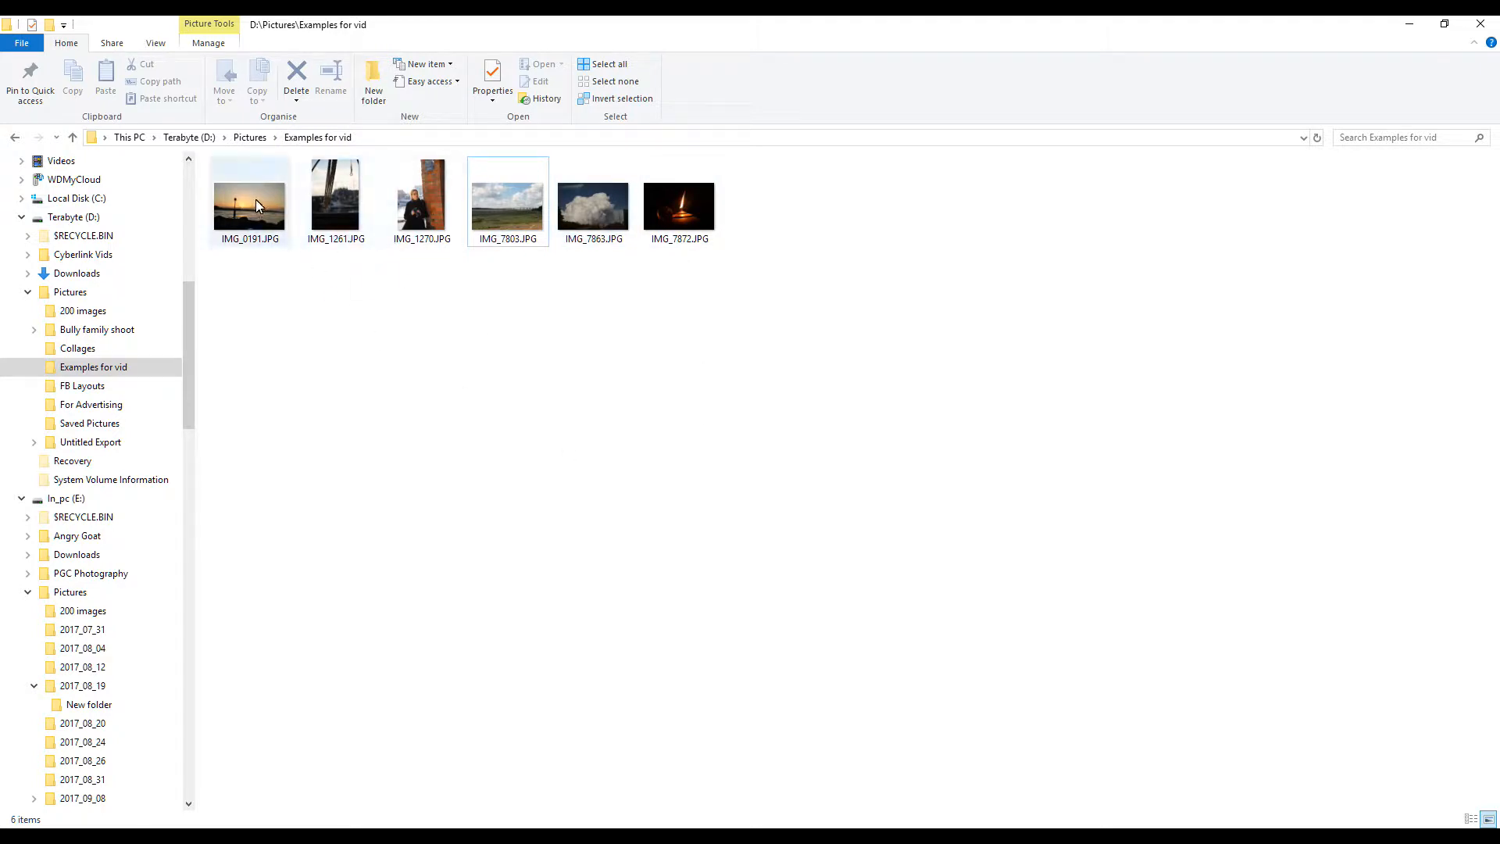
# Open IMG_7803.JPG from the Examples for vid folder for editing and check its enhancement level at the neutral setting.
pyautogui.doubleClick(494, 204)
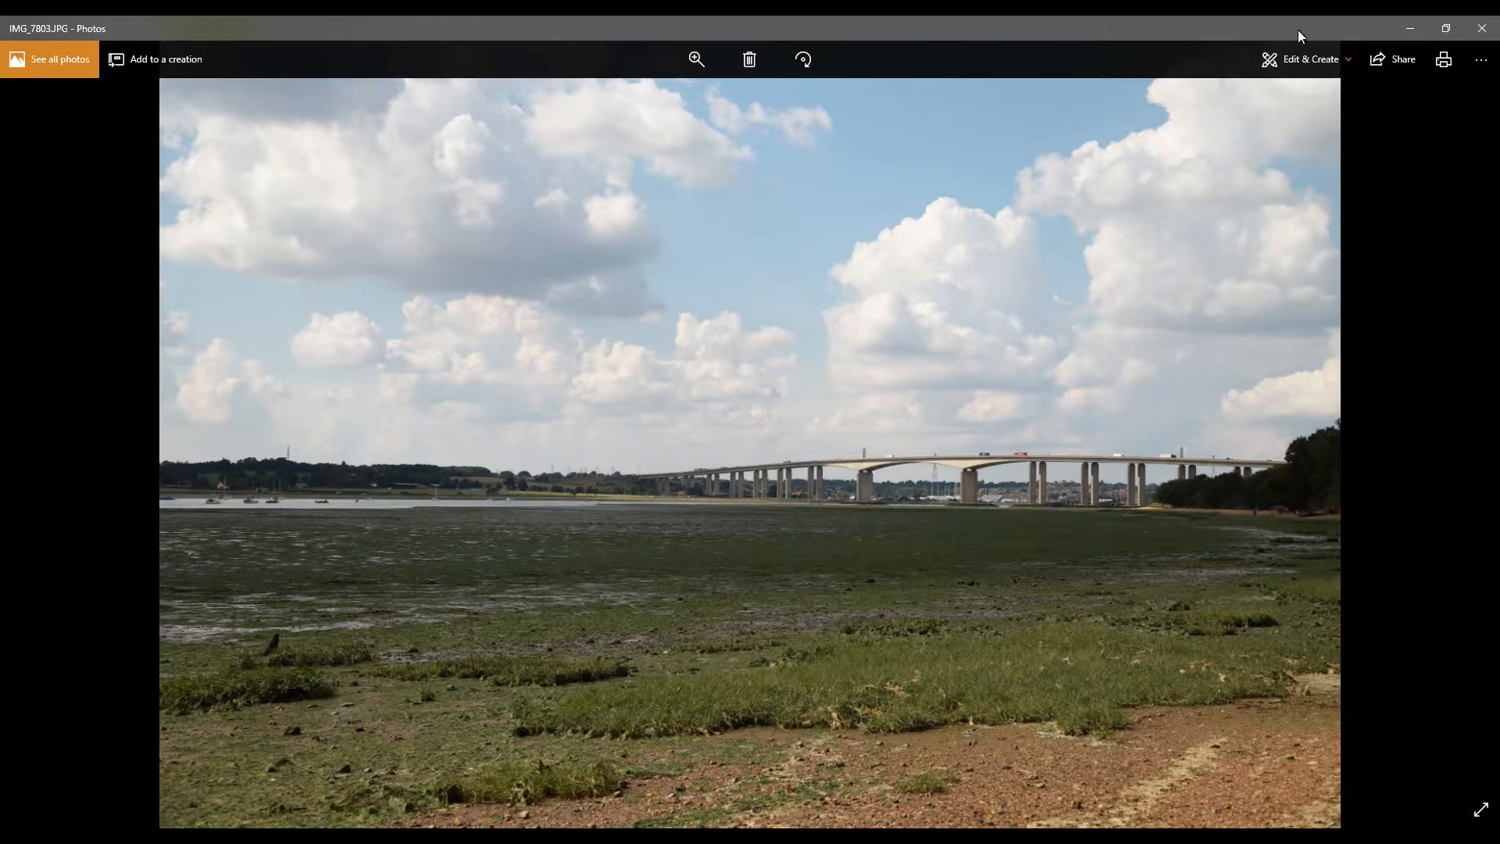
pyautogui.click(1305, 58)
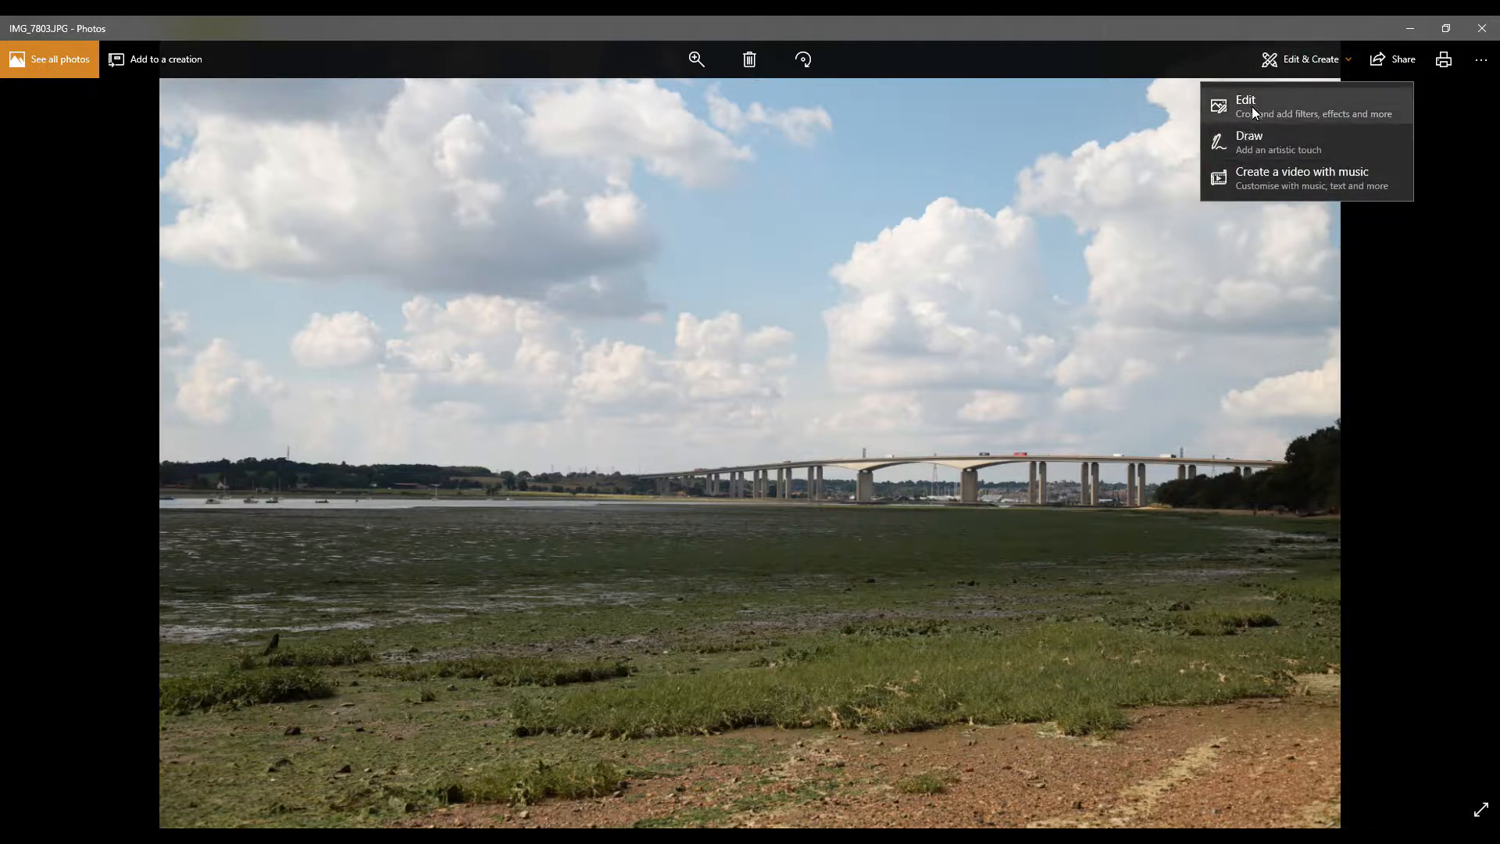
pyautogui.click(1252, 106)
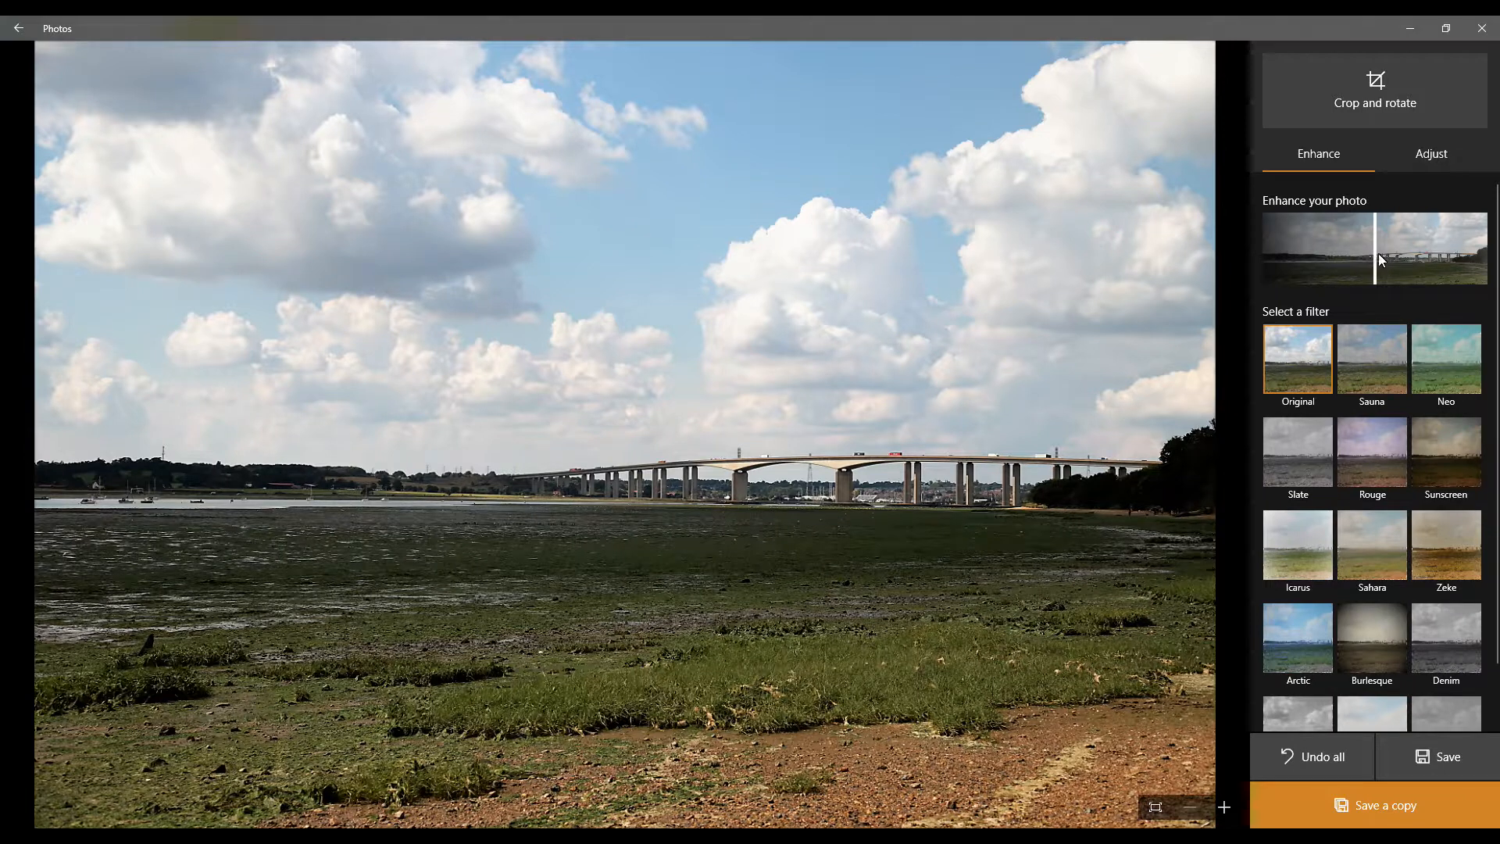
pyautogui.moveTo(1377, 252)
pyautogui.mouseDown()
pyautogui.moveTo(1276, 254)
pyautogui.moveTo(1263, 270)
pyautogui.moveTo(1489, 258)
pyautogui.moveTo(1243, 275)
pyautogui.moveTo(1489, 270)
pyautogui.moveTo(1316, 275)
pyautogui.moveTo(1395, 270)
pyautogui.moveTo(1378, 276)
pyautogui.mouseUp()
# Expand the light adjustments and try overall light at -100 and contrast at 100, returning each close to neutral.
pyautogui.click(1424, 156)
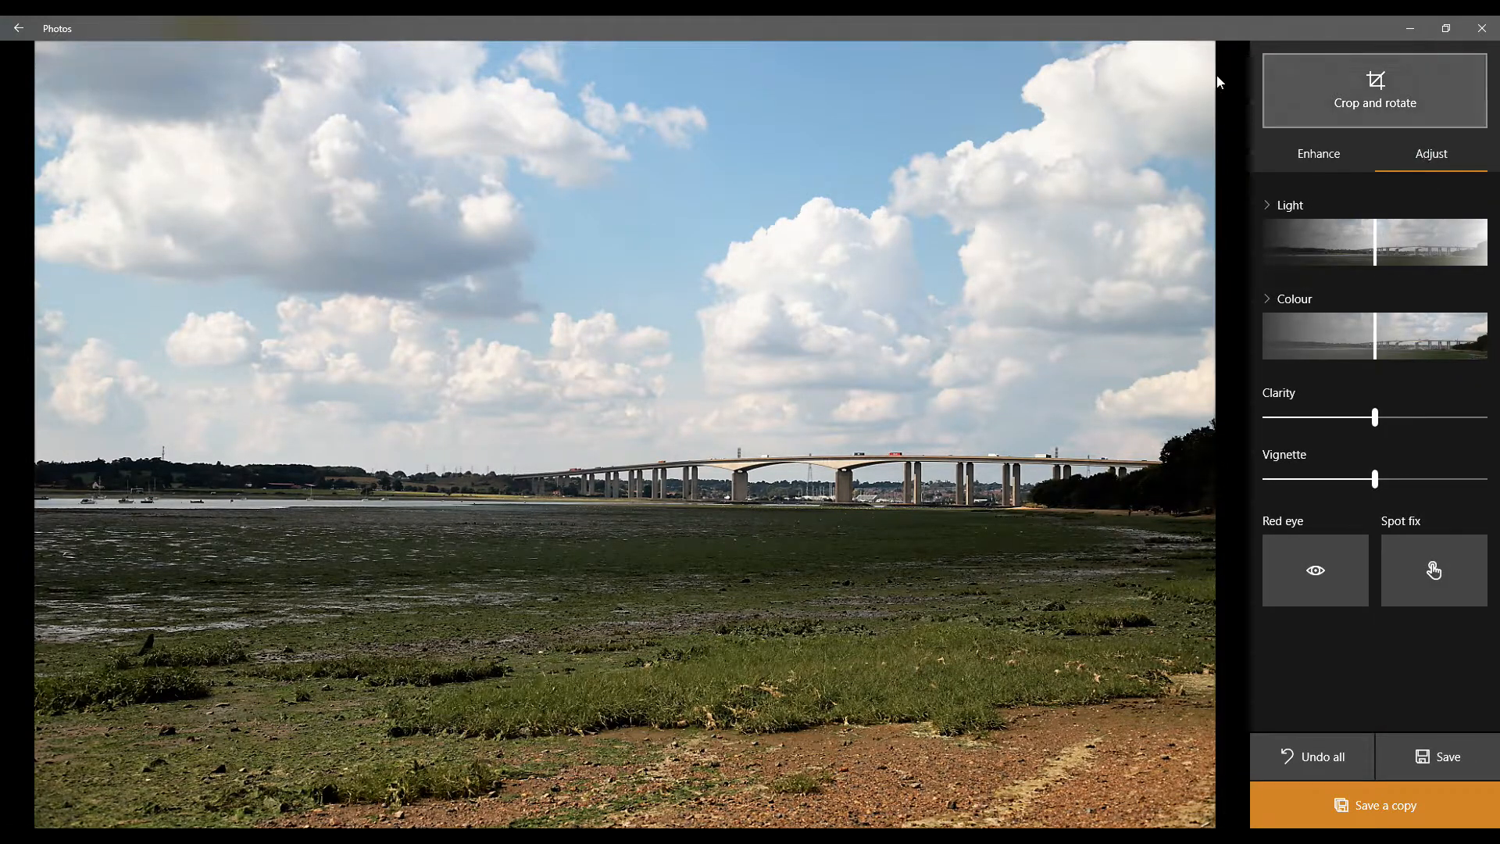
pyautogui.click(1267, 204)
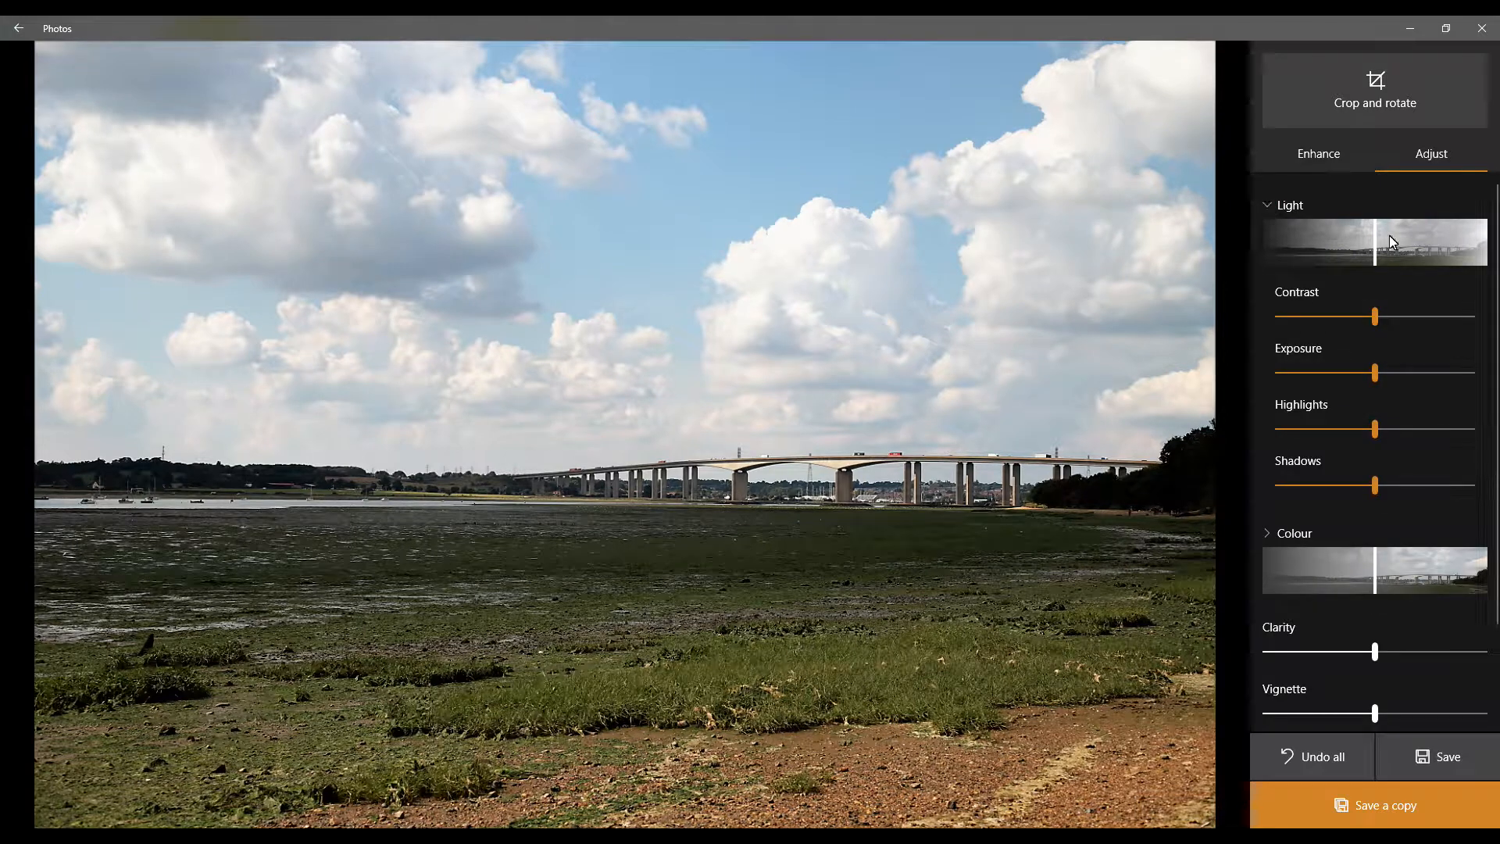
pyautogui.moveTo(1377, 243); pyautogui.dragTo(1199, 260)
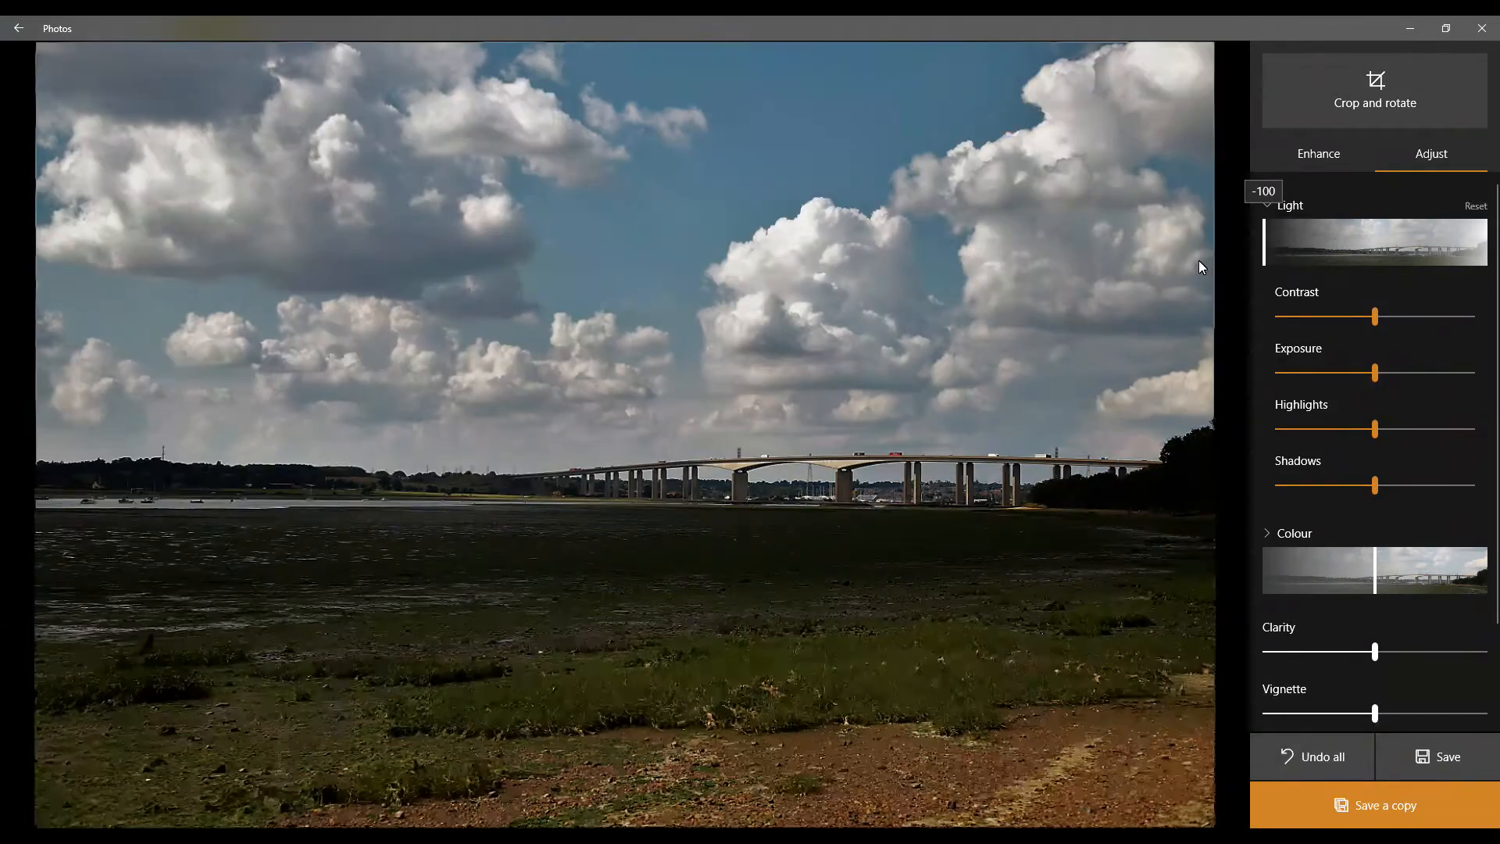
pyautogui.moveTo(1323, 262); pyautogui.dragTo(1372, 250)
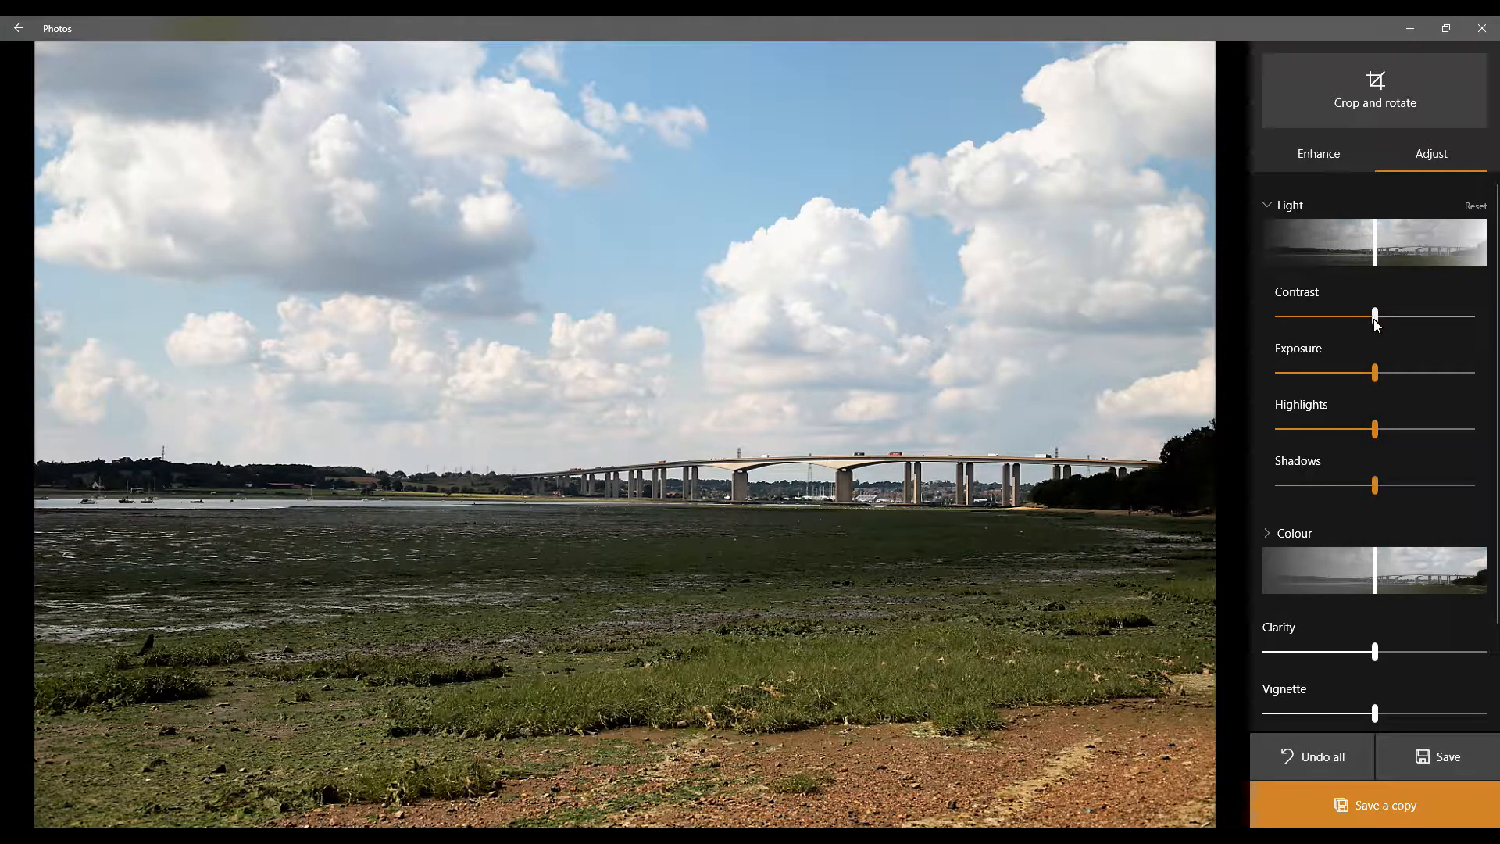
pyautogui.moveTo(1375, 320); pyautogui.dragTo(1472, 321)
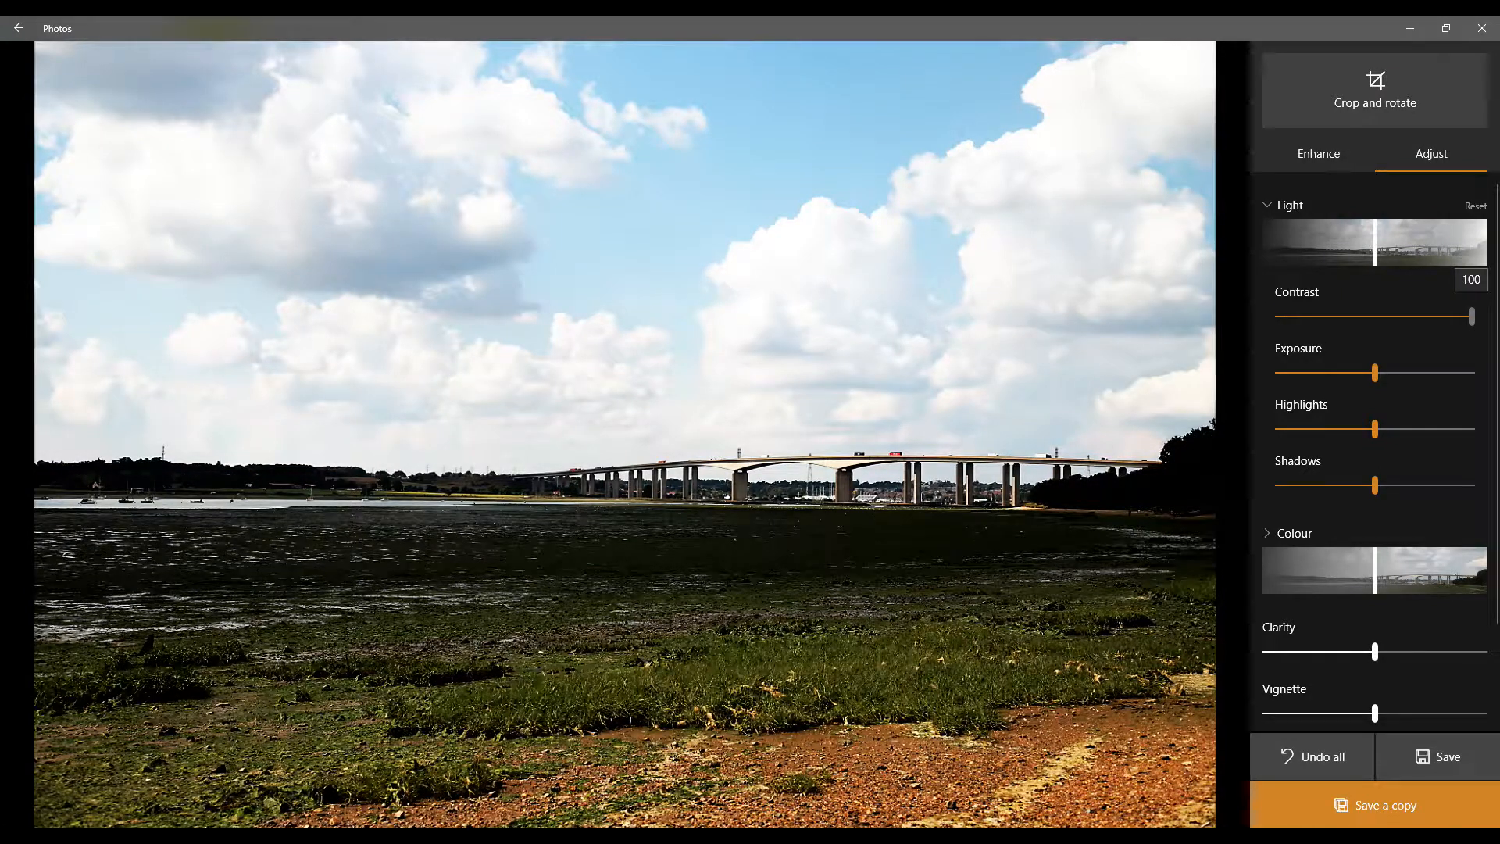
pyautogui.moveTo(1472, 317); pyautogui.dragTo(1380, 322)
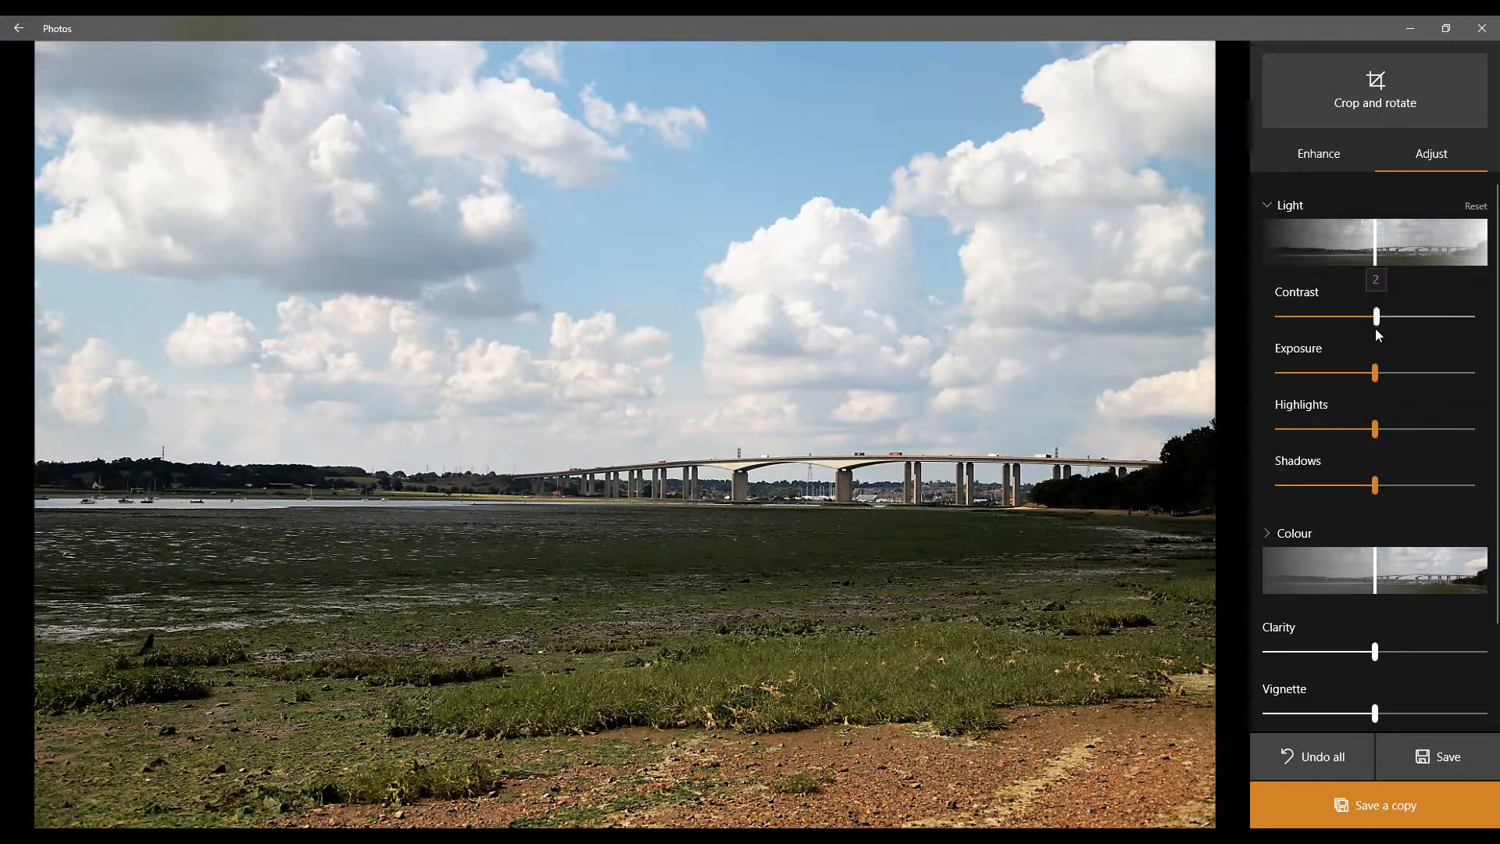
# Nudge the exposure and shadows slightly above neutral, leaving the highlights at 0.
pyautogui.moveTo(1376, 378)
pyautogui.mouseDown()
pyautogui.moveTo(1245, 381)
pyautogui.moveTo(1472, 373)
pyautogui.moveTo(1352, 380)
pyautogui.moveTo(1412, 380)
pyautogui.moveTo(1376, 380)
pyautogui.mouseUp()
pyautogui.click(1380, 436)
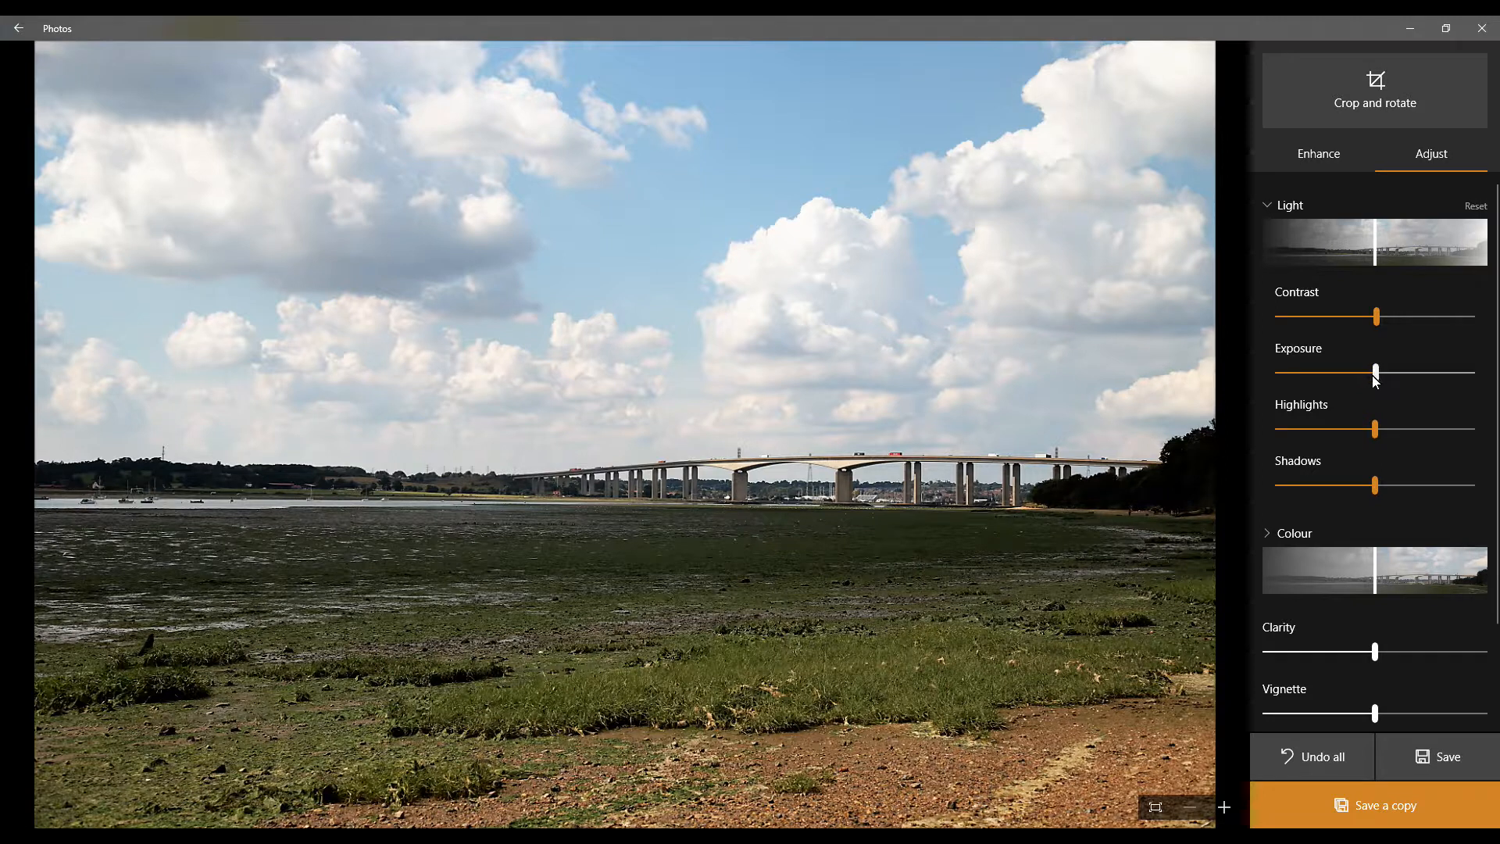
pyautogui.click(1380, 437)
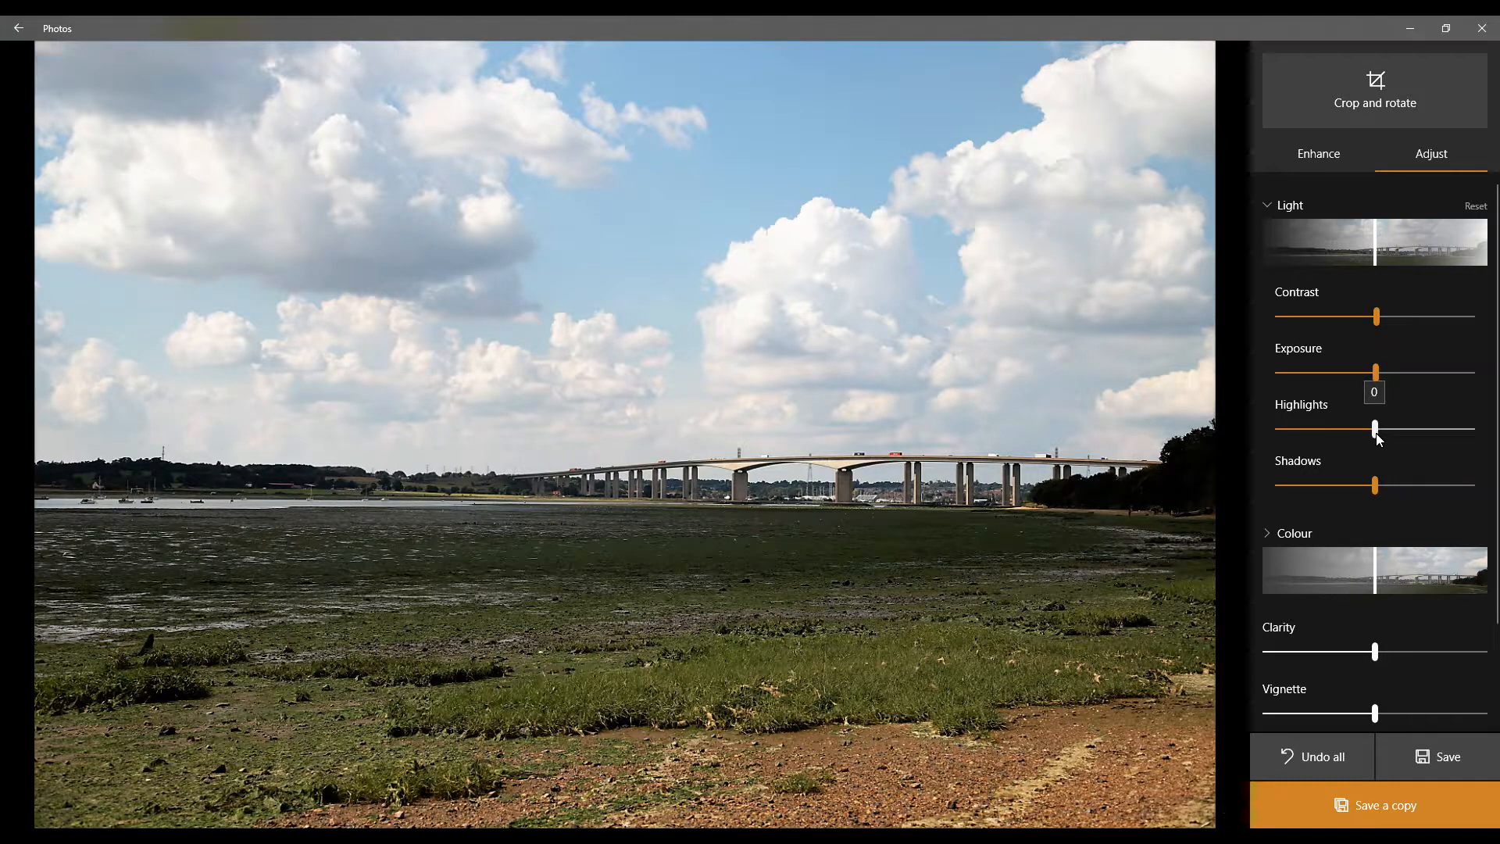
pyautogui.moveTo(1378, 438); pyautogui.dragTo(1379, 494)
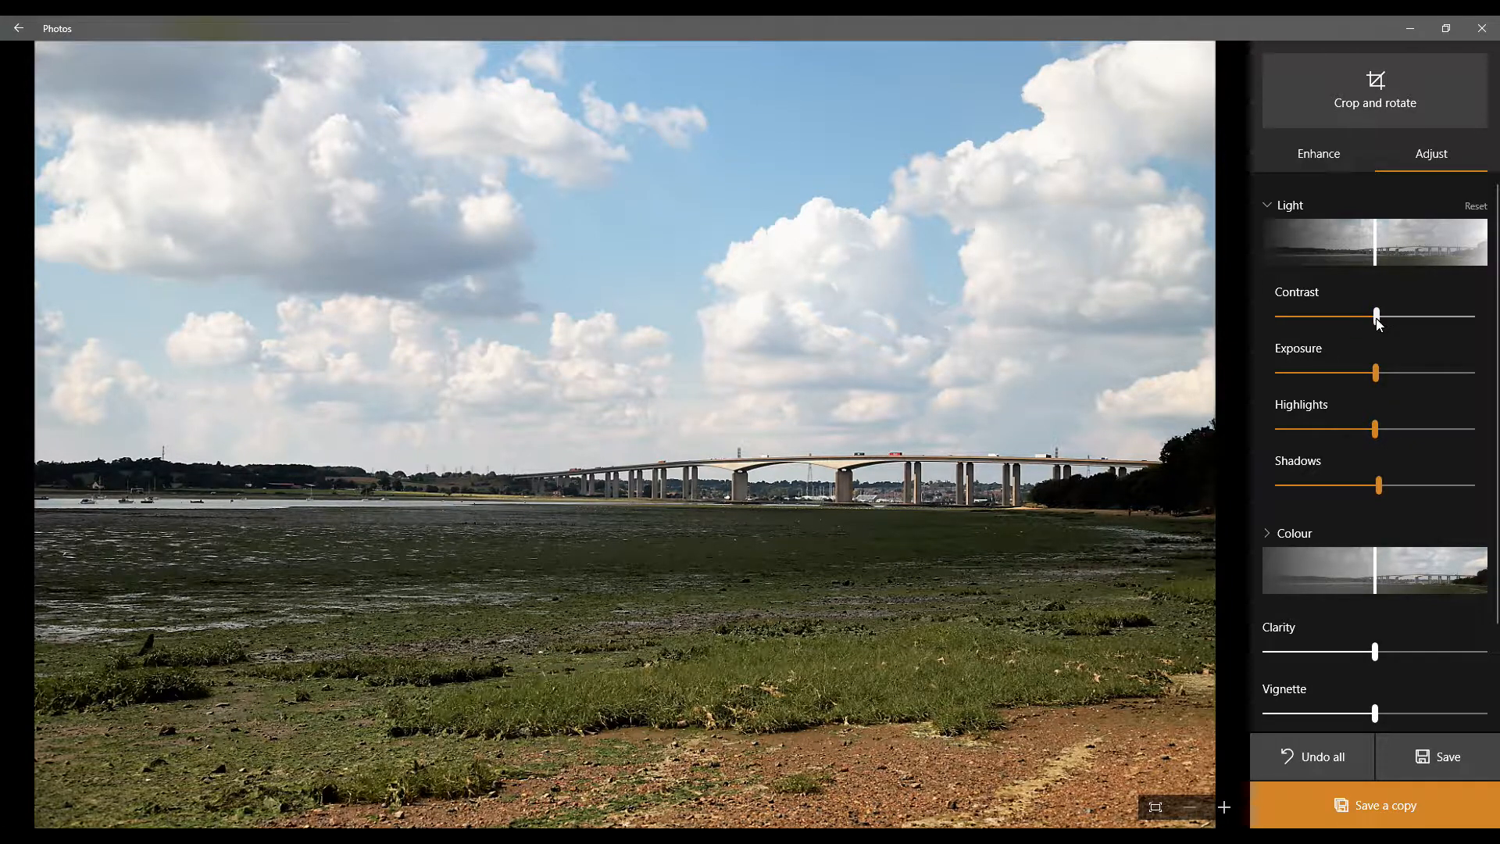
# Raise the contrast moderately above neutral, and reduce the highlights strongly and the shadows slightly.
pyautogui.moveTo(1395, 317); pyautogui.dragTo(1401, 316)
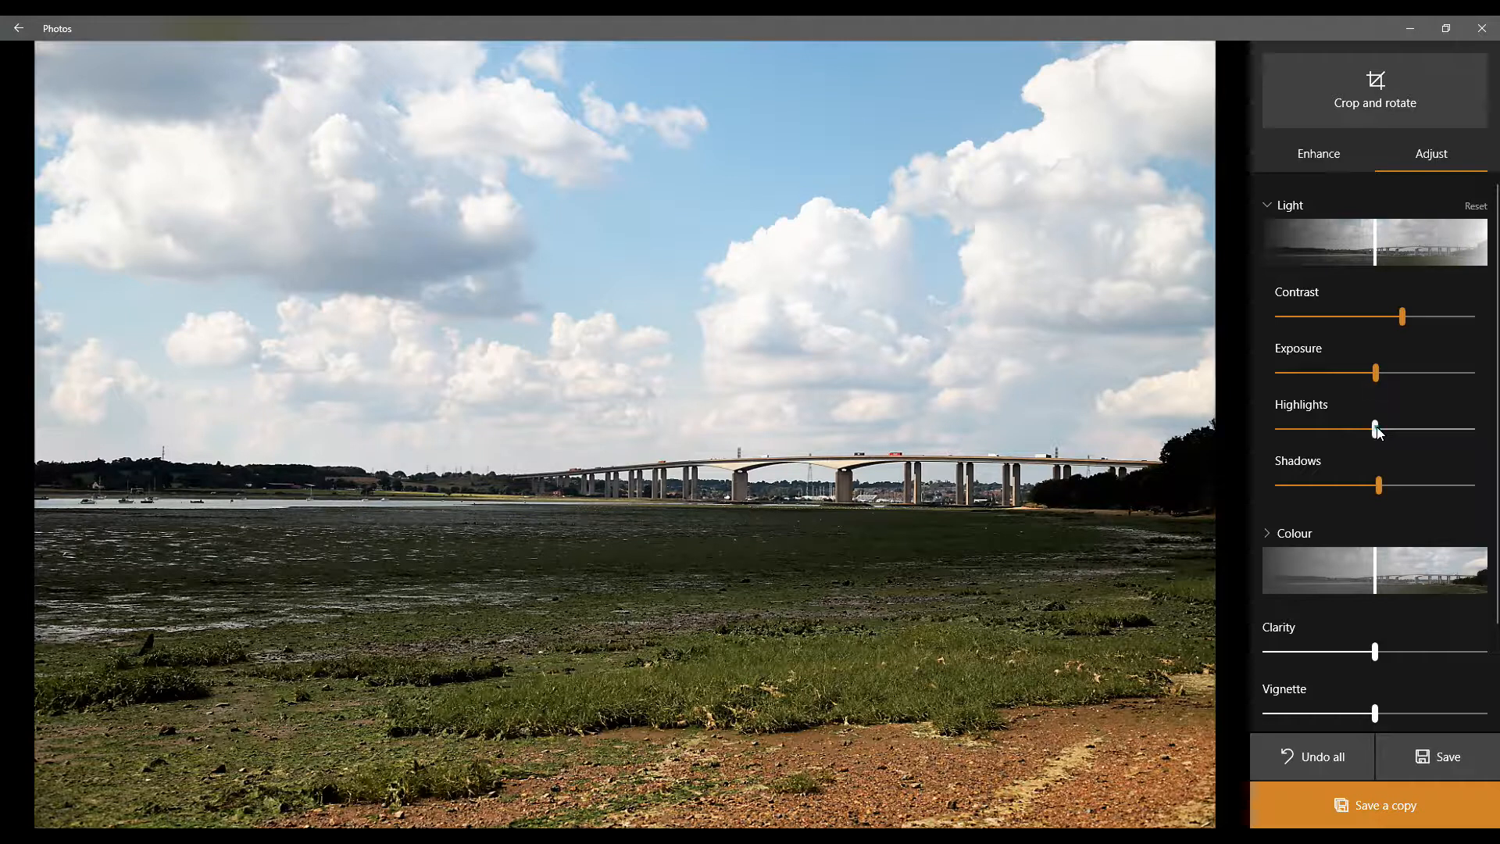
pyautogui.moveTo(1376, 427); pyautogui.dragTo(1314, 440)
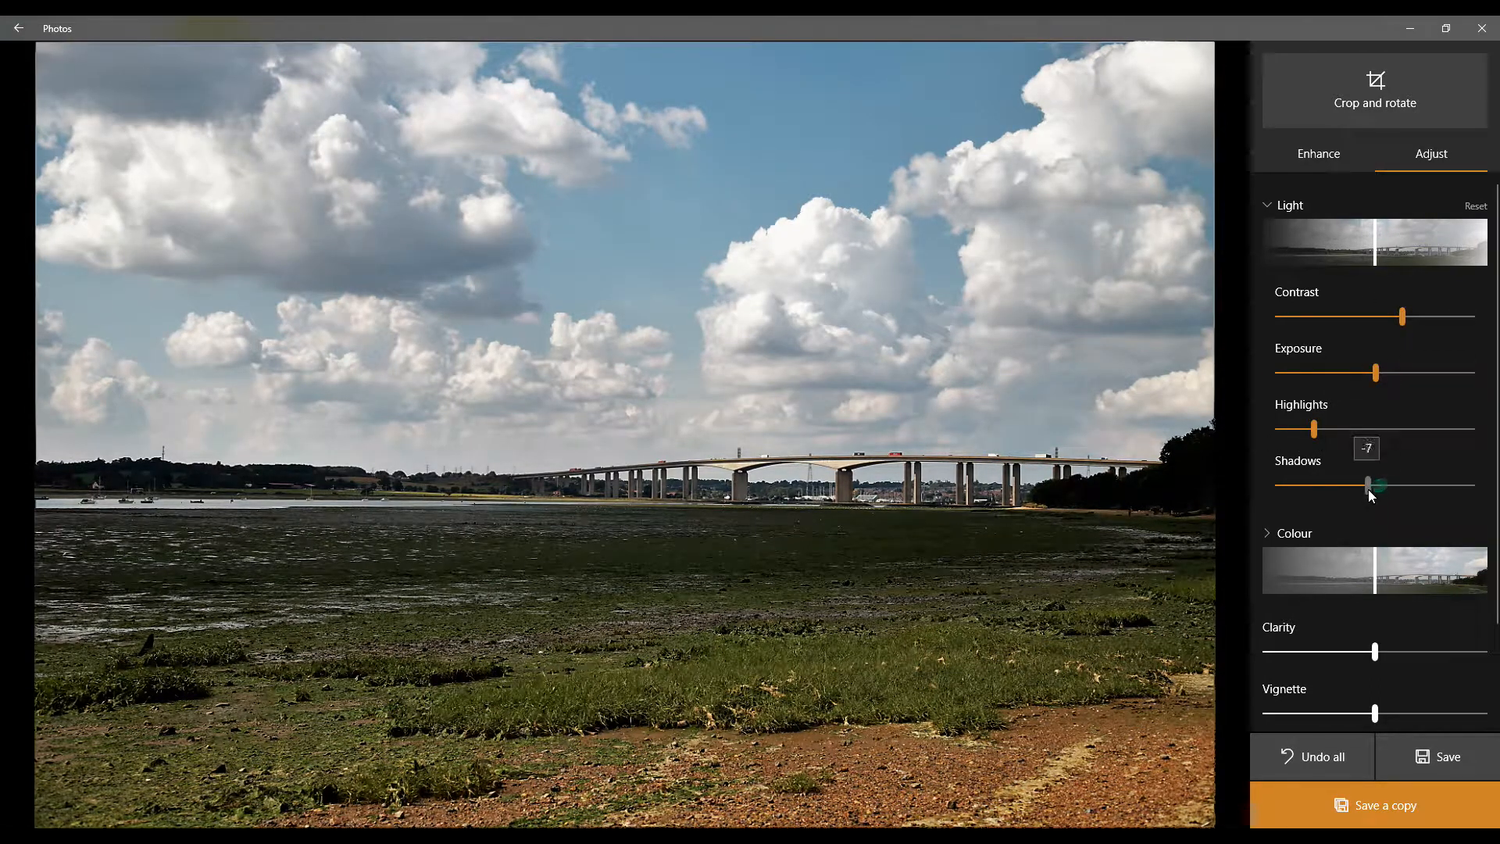
pyautogui.moveTo(1360, 494); pyautogui.dragTo(1360, 494)
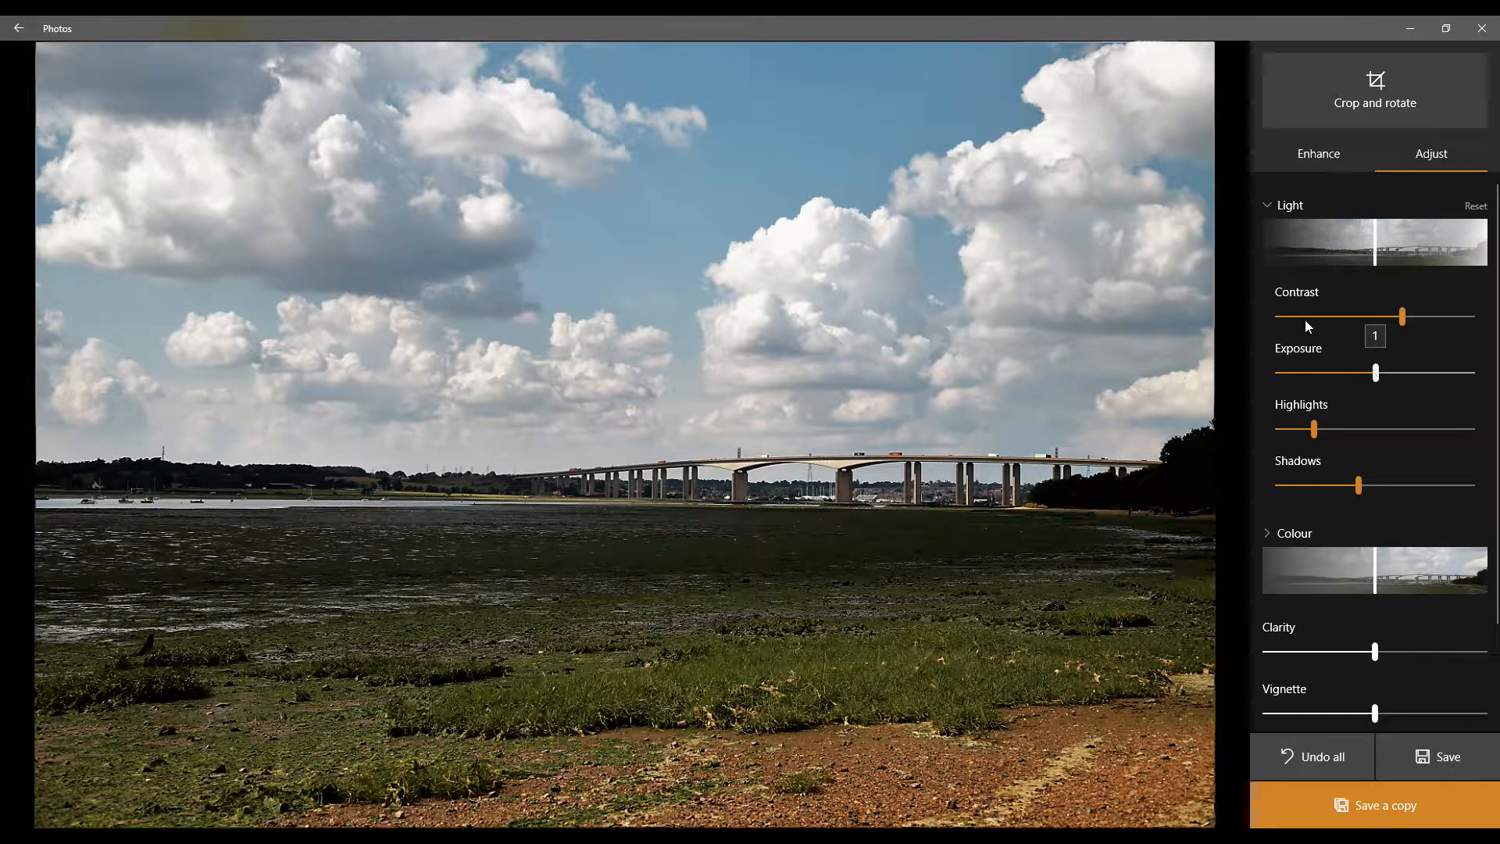
# Try the overall colour intensity at 100, return it to neutral, and expand the detailed colour adjustments.
pyautogui.scroll(-3, 1301, 420)
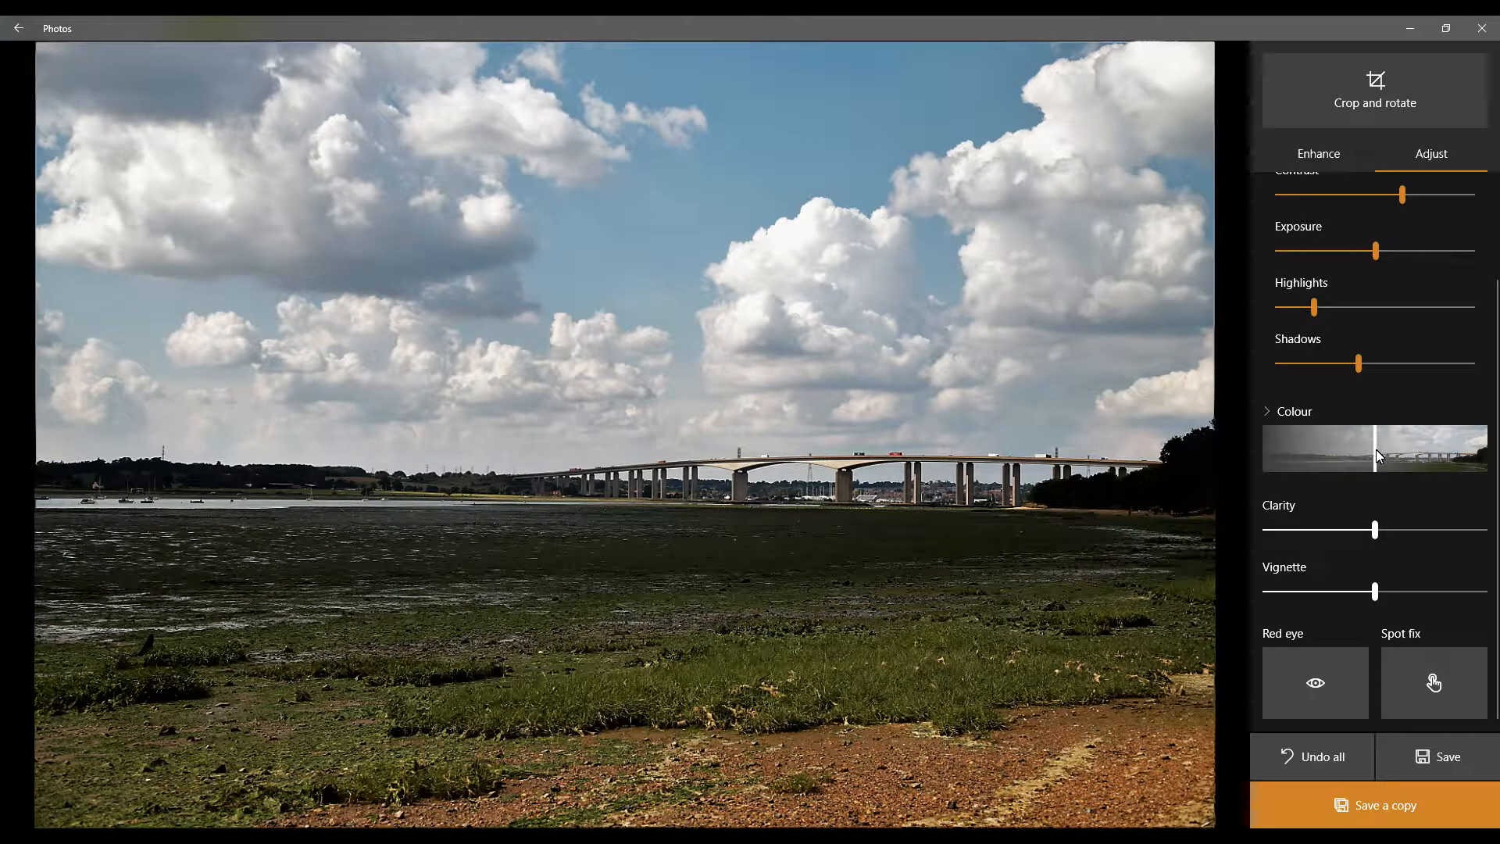
pyautogui.moveTo(1377, 456); pyautogui.dragTo(1486, 456)
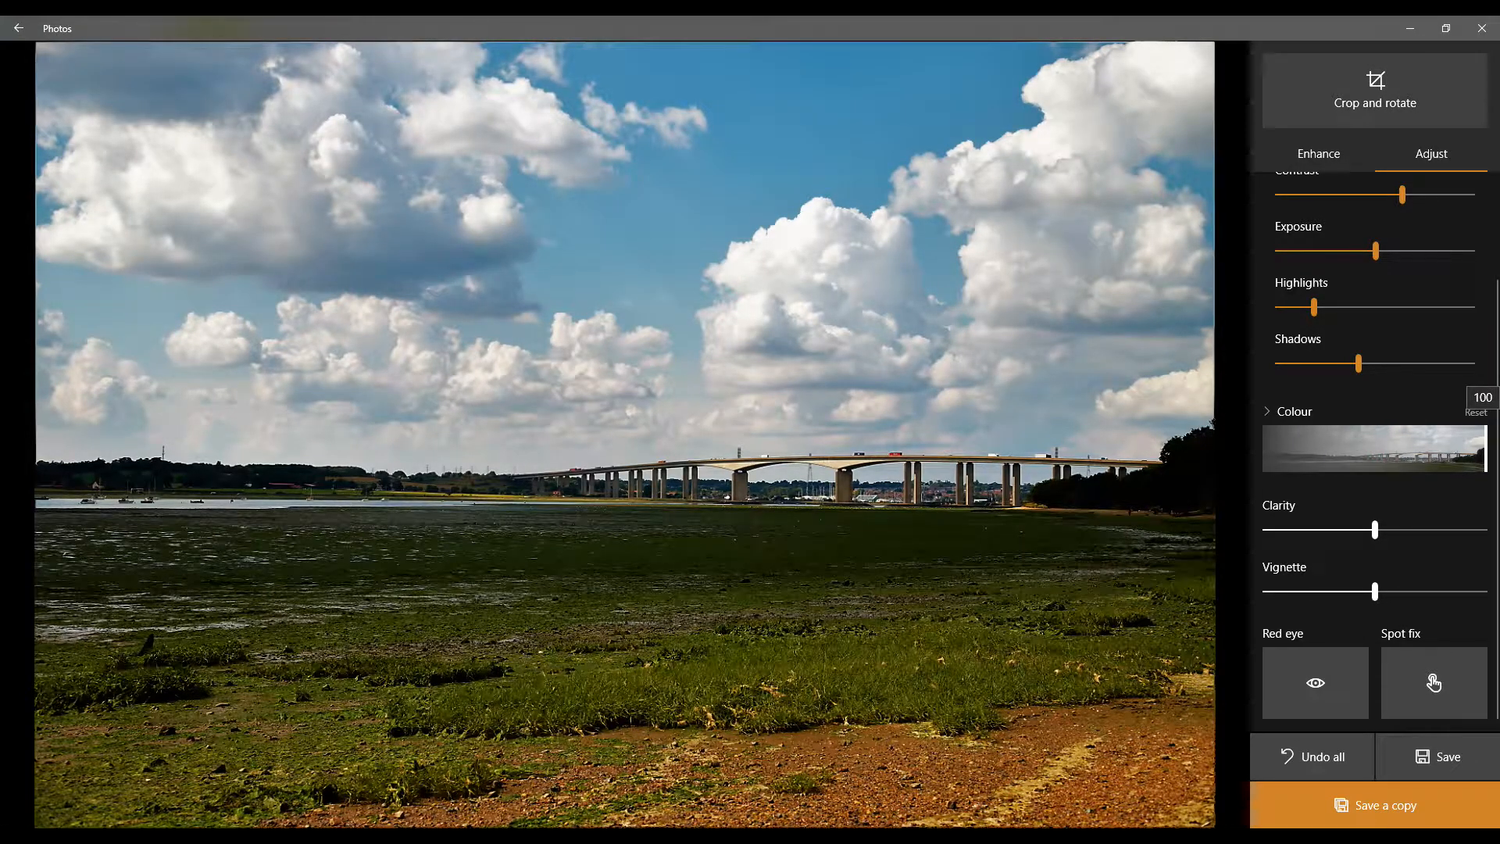
pyautogui.moveTo(1486, 456); pyautogui.dragTo(1376, 448)
pyautogui.click(1266, 414)
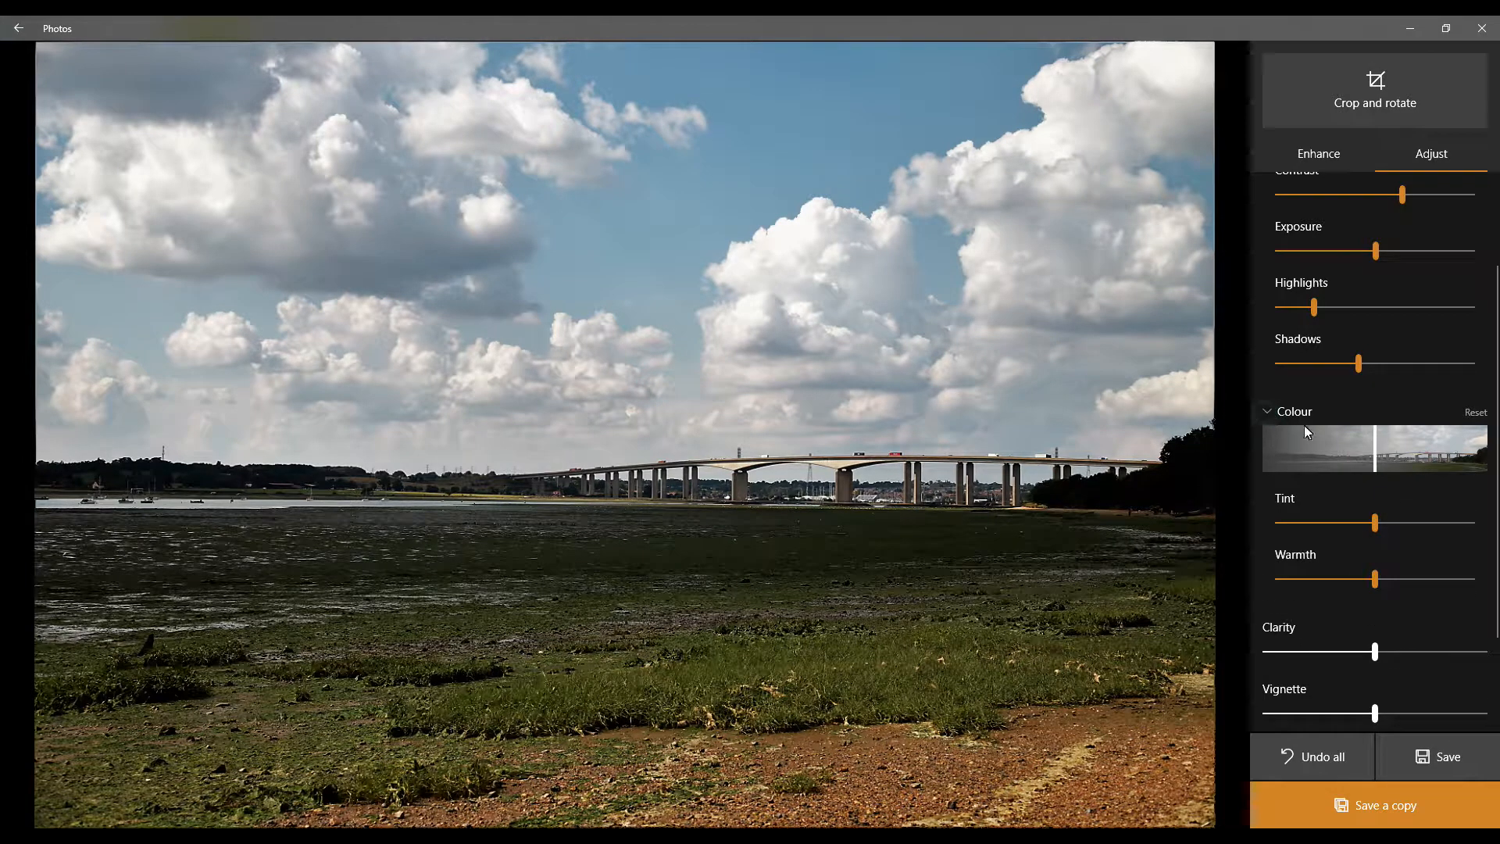
# Try the photo's tint at -100 and return it to just above neutral.
pyautogui.moveTo(1375, 523)
pyautogui.moveTo(1376, 522); pyautogui.dragTo(1363, 524)
pyautogui.moveTo(1291, 532); pyautogui.dragTo(1256, 532)
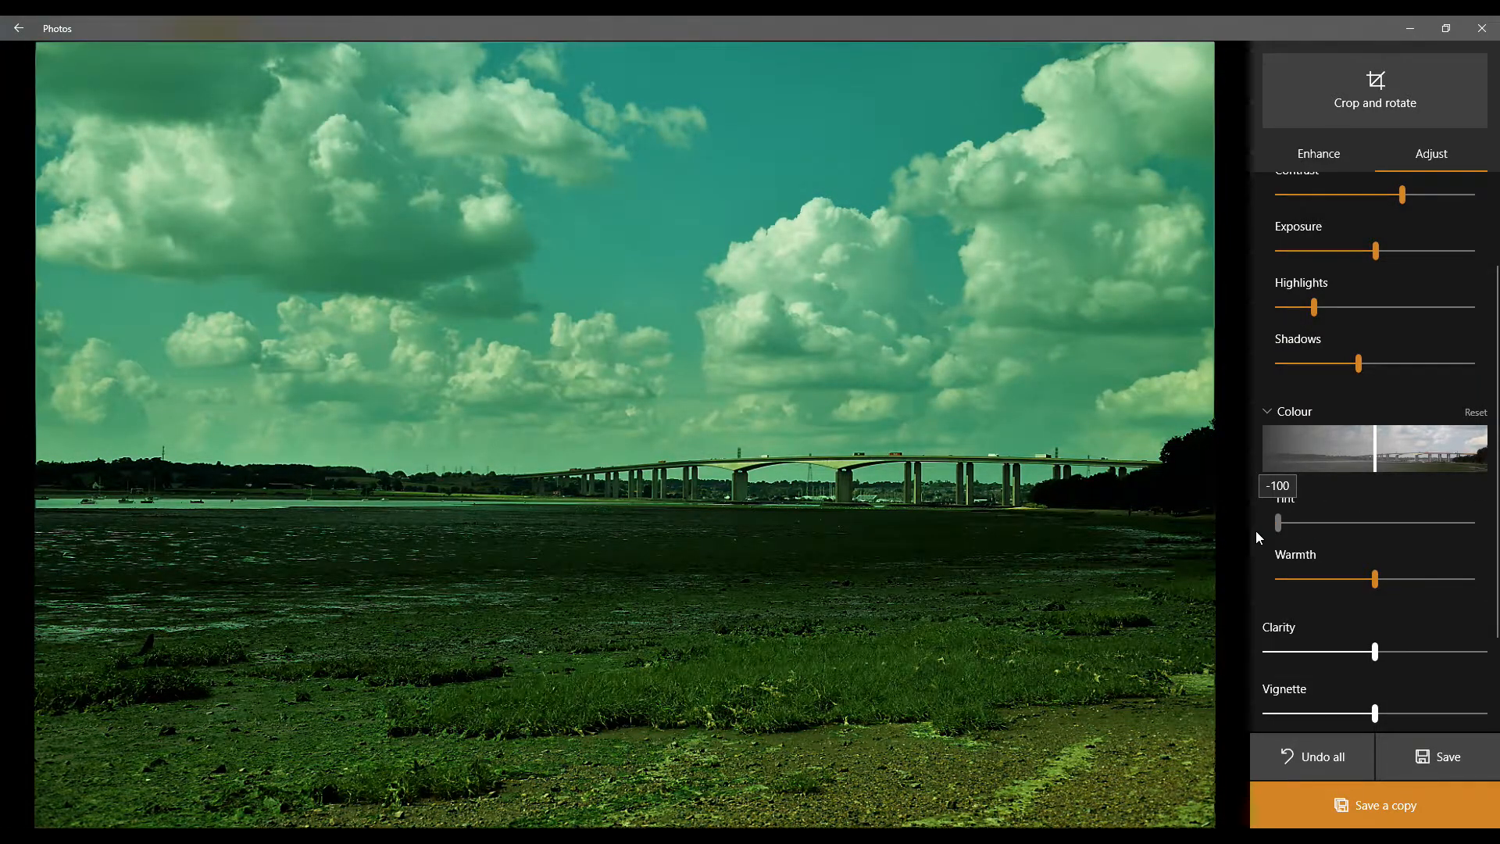
pyautogui.moveTo(1255, 532); pyautogui.dragTo(1398, 529)
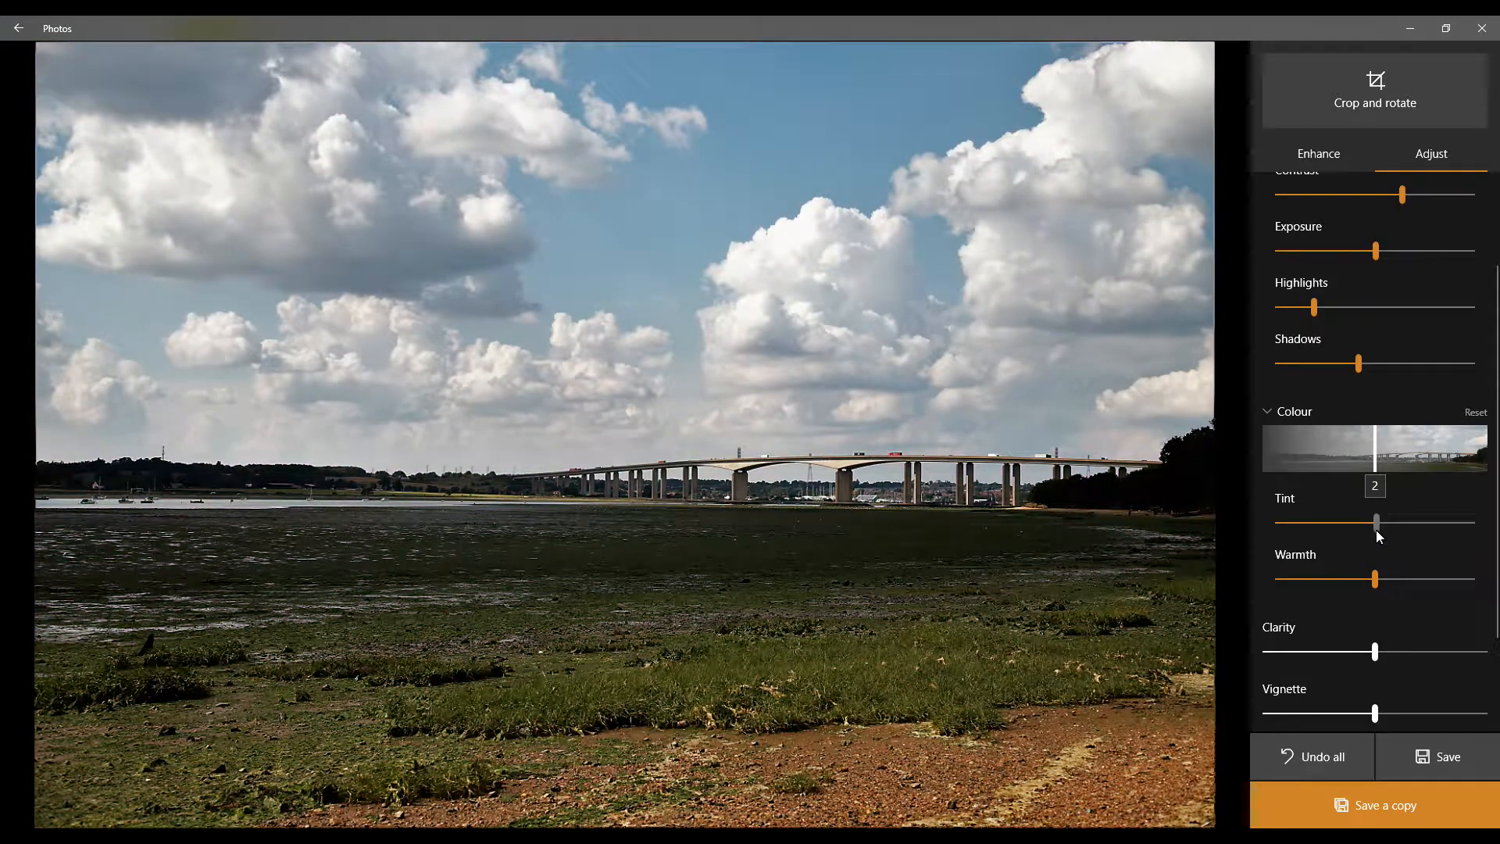
pyautogui.moveTo(1375, 530); pyautogui.dragTo(1377, 530)
# Try the photo's warmth at -100 and settle it slightly cooler than neutral.
pyautogui.moveTo(1364, 582); pyautogui.dragTo(1273, 583)
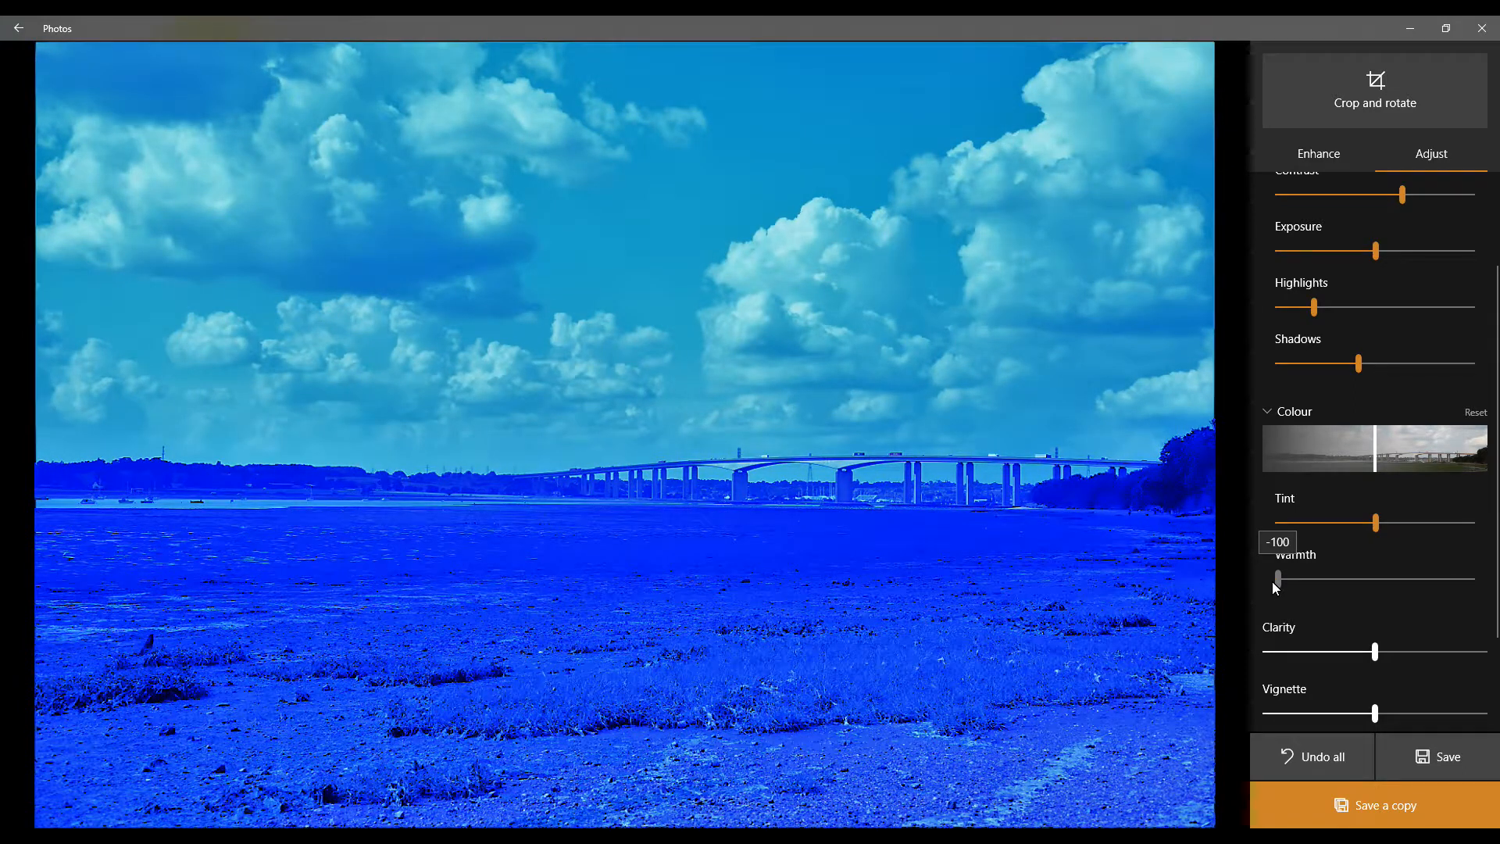
pyautogui.moveTo(1272, 582); pyautogui.dragTo(1378, 580)
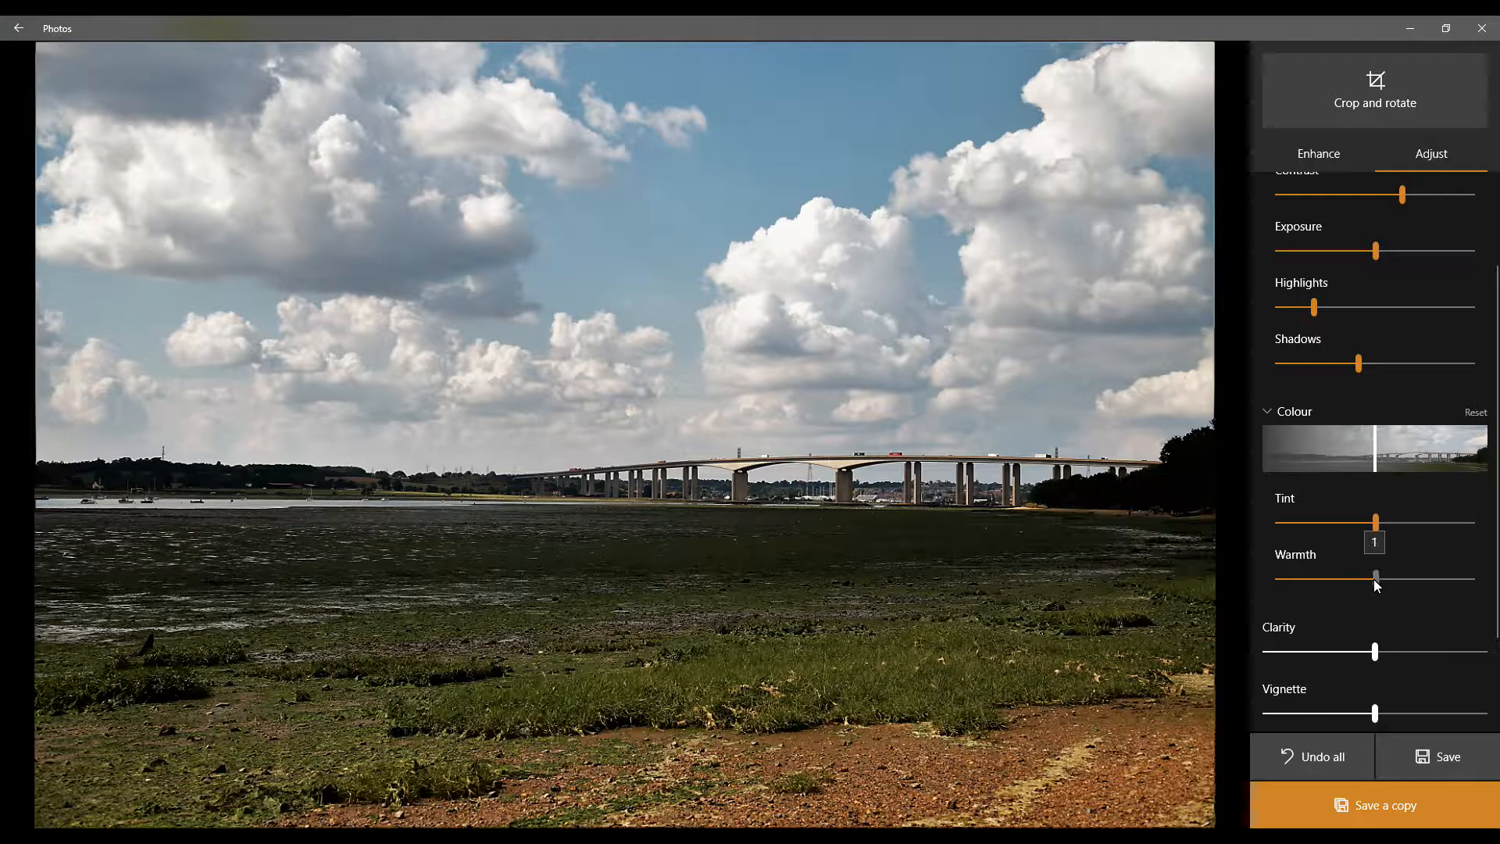
pyautogui.moveTo(1366, 580); pyautogui.dragTo(1367, 580)
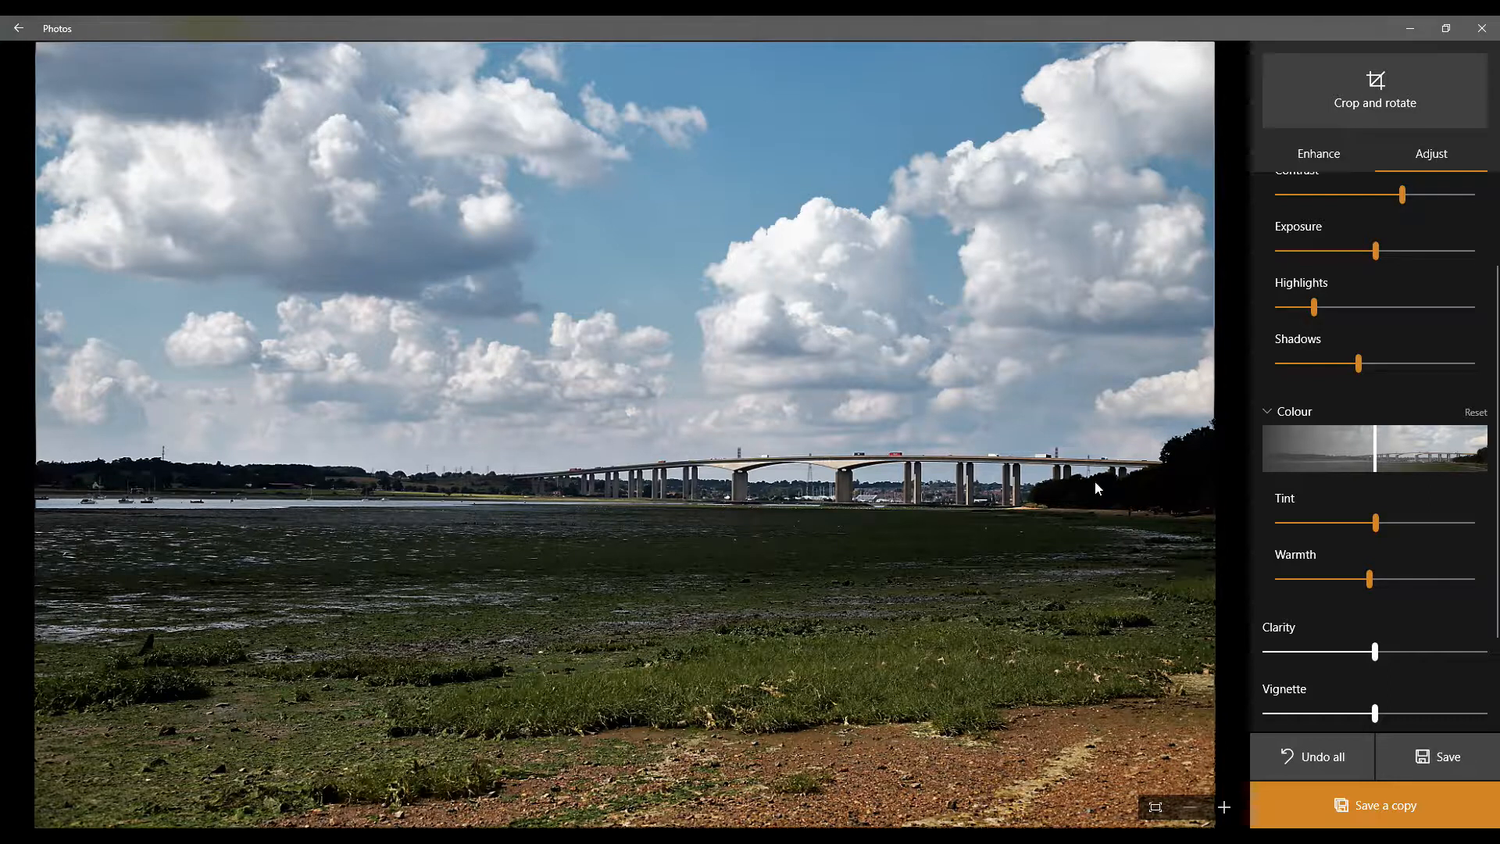
# Compare clarity at -100 and 100, briefly testing colour intensity at 95, and settle clarity about a third above neutral with colour neutral.
pyautogui.moveTo(1377, 655); pyautogui.dragTo(1185, 676)
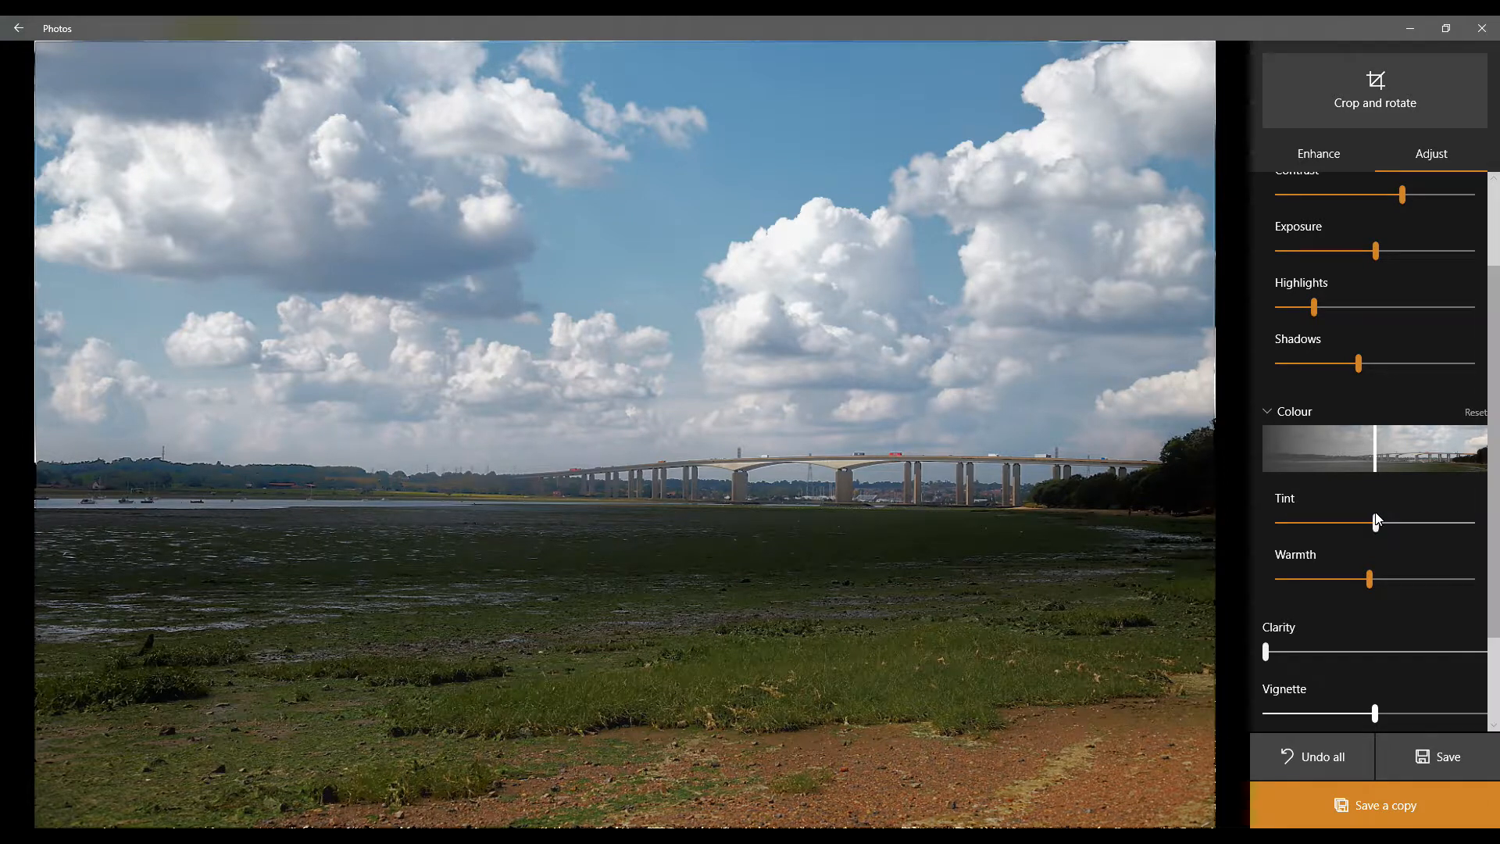
pyautogui.click(1267, 655)
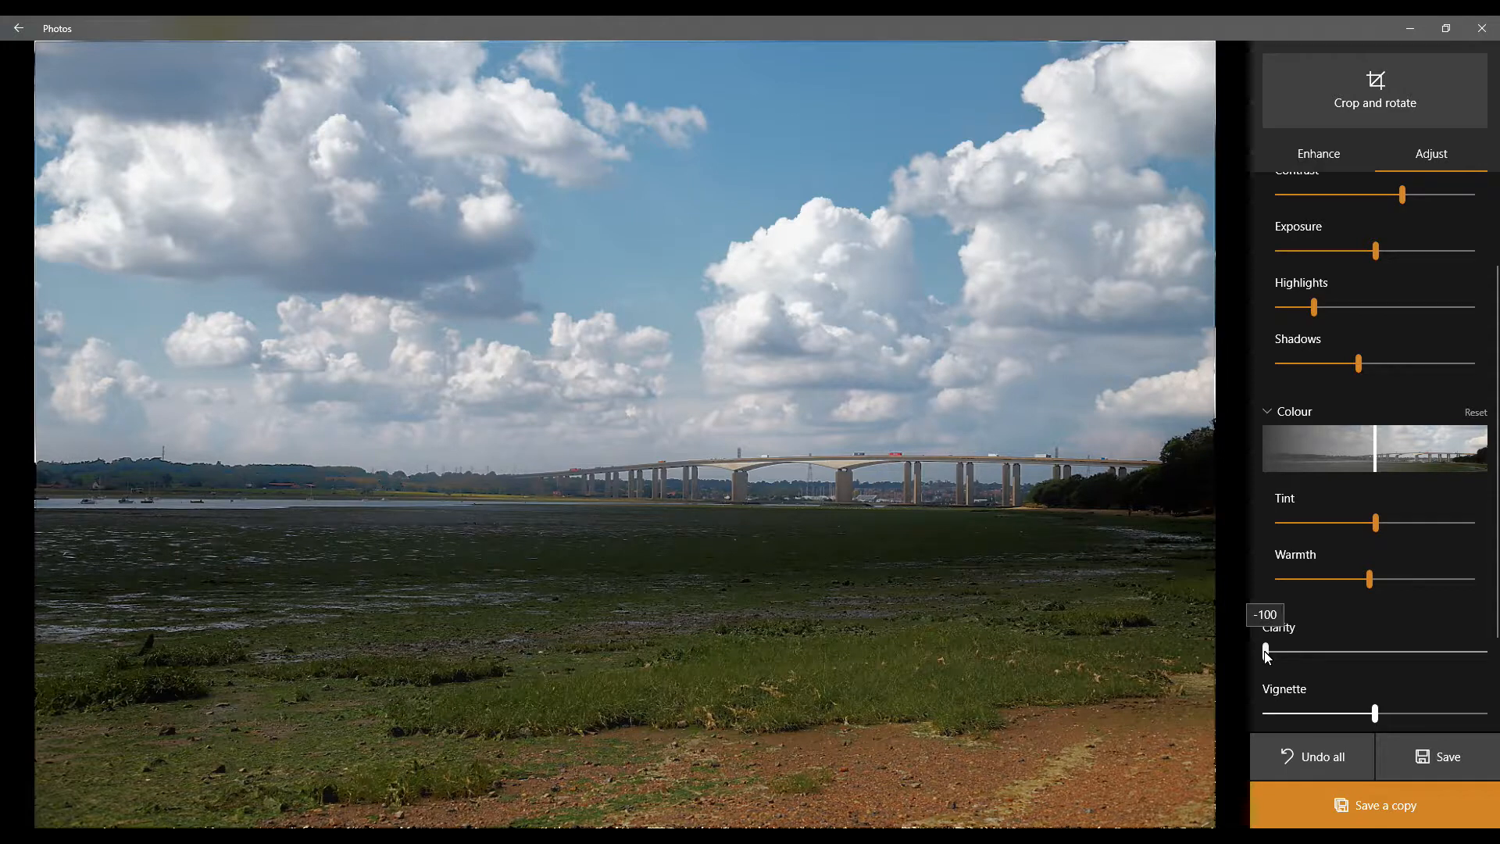
pyautogui.moveTo(1267, 655); pyautogui.dragTo(1484, 651)
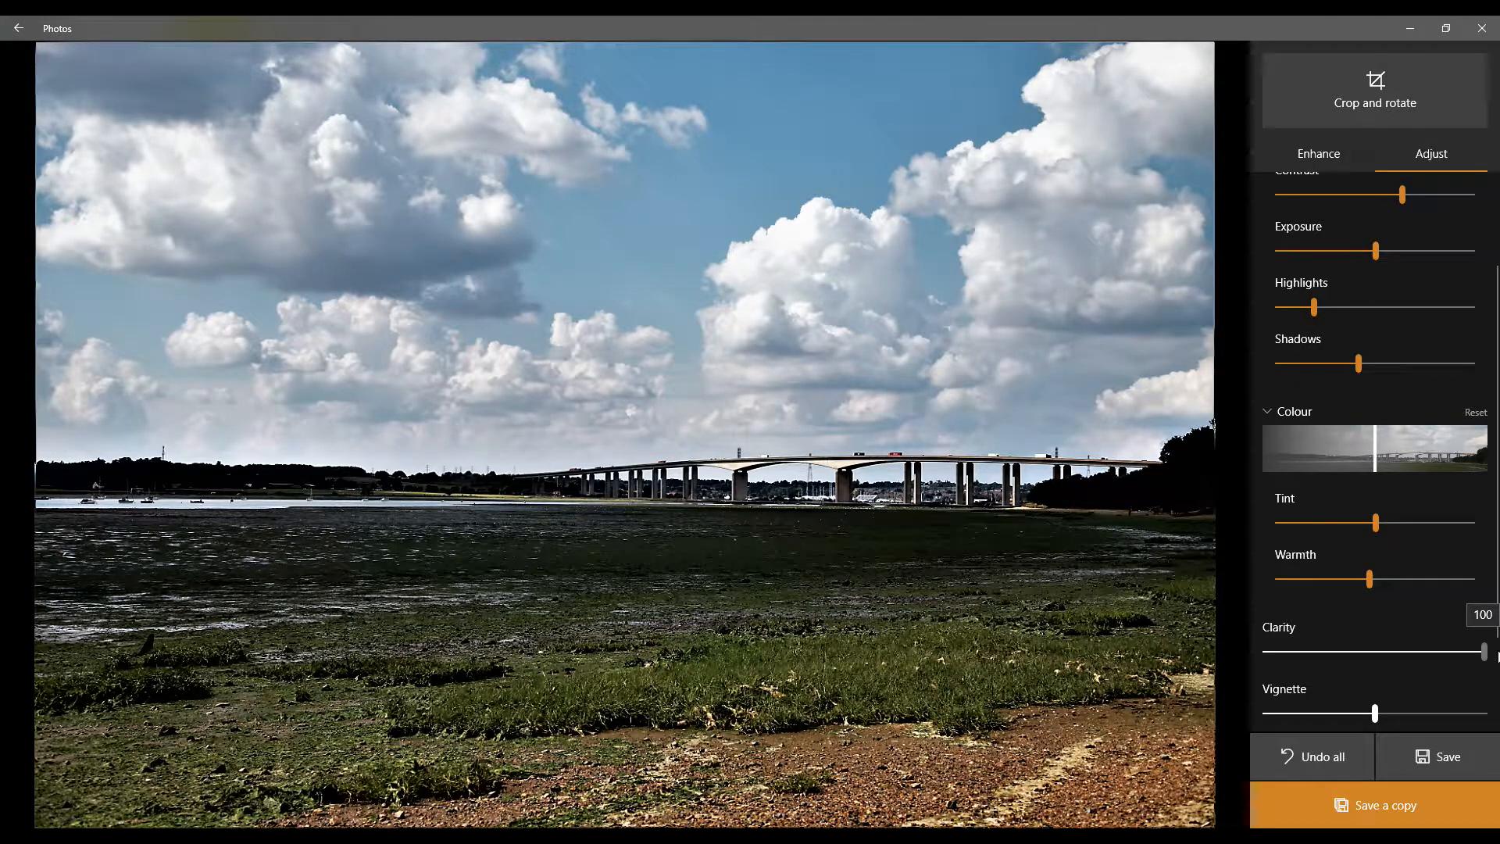
pyautogui.moveTo(1377, 463); pyautogui.dragTo(1483, 461)
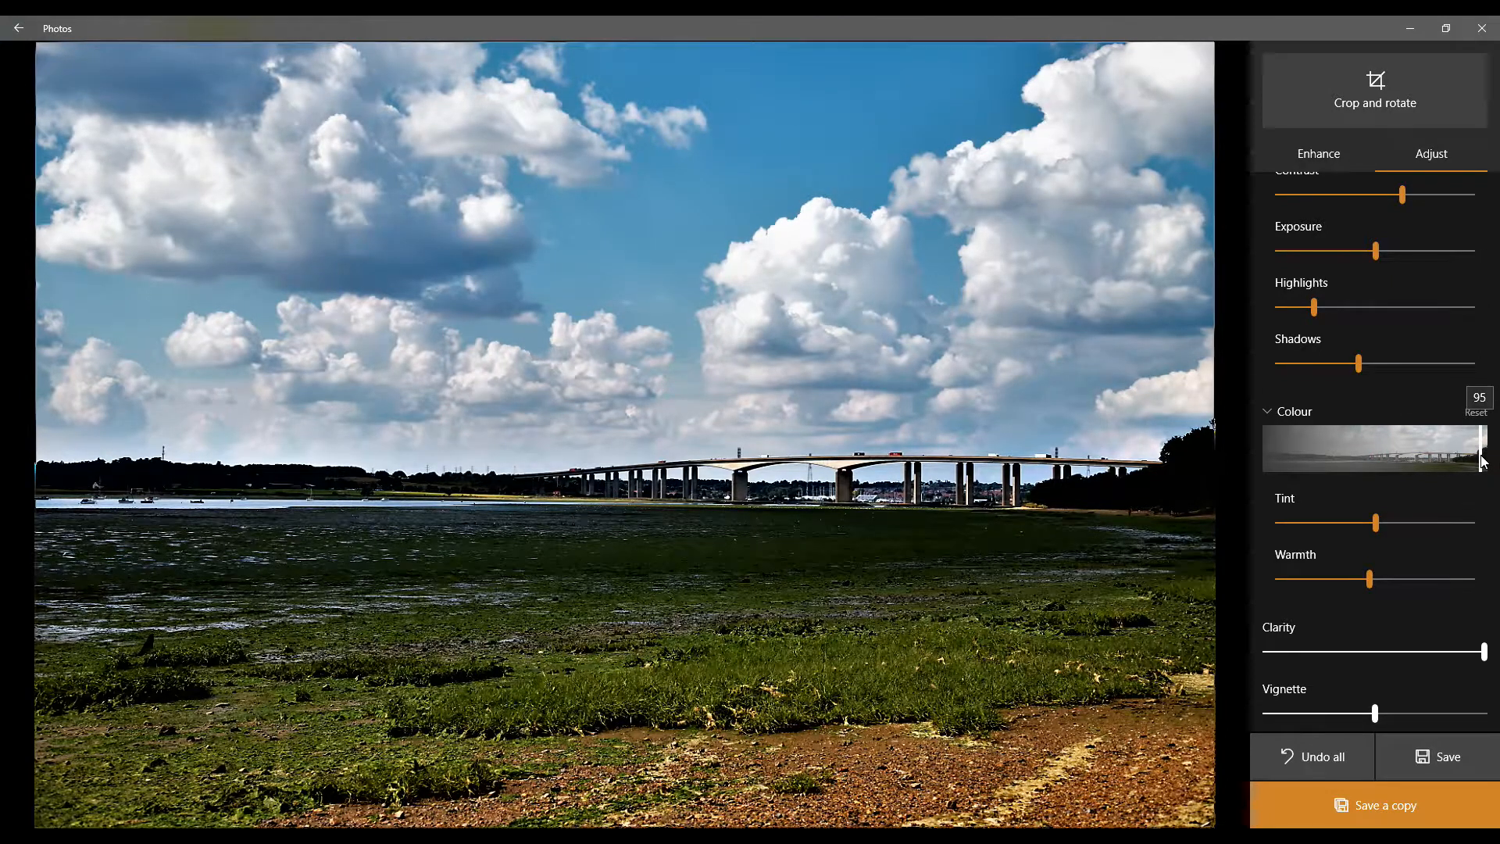
pyautogui.moveTo(1483, 461); pyautogui.dragTo(1377, 462)
pyautogui.moveTo(1486, 657); pyautogui.dragTo(1410, 663)
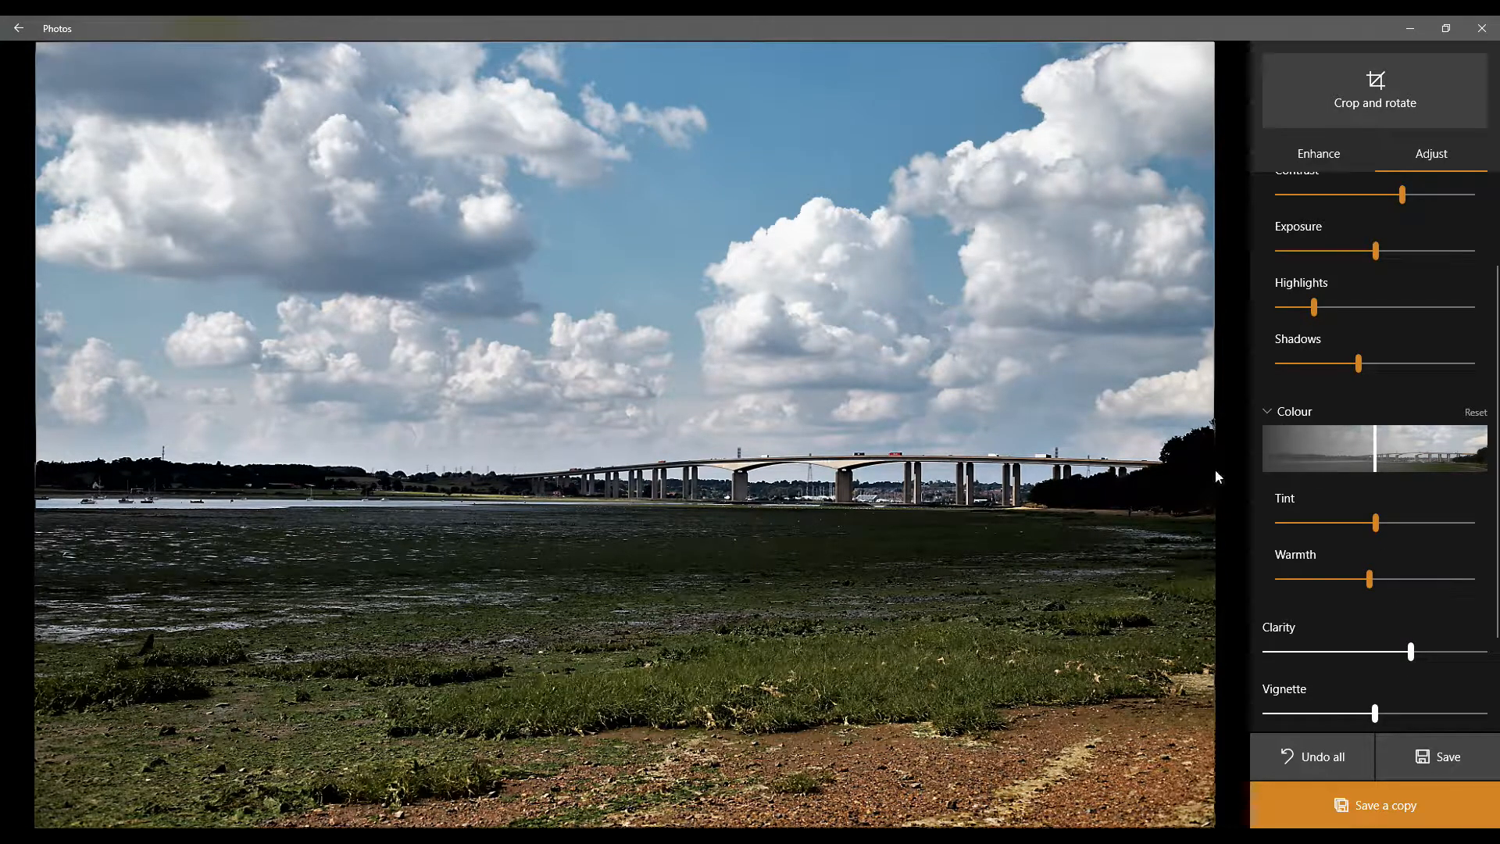
# Set the vignette slightly above neutral to darken the photo's edges a little.
pyautogui.scroll(-2, 1344, 547)
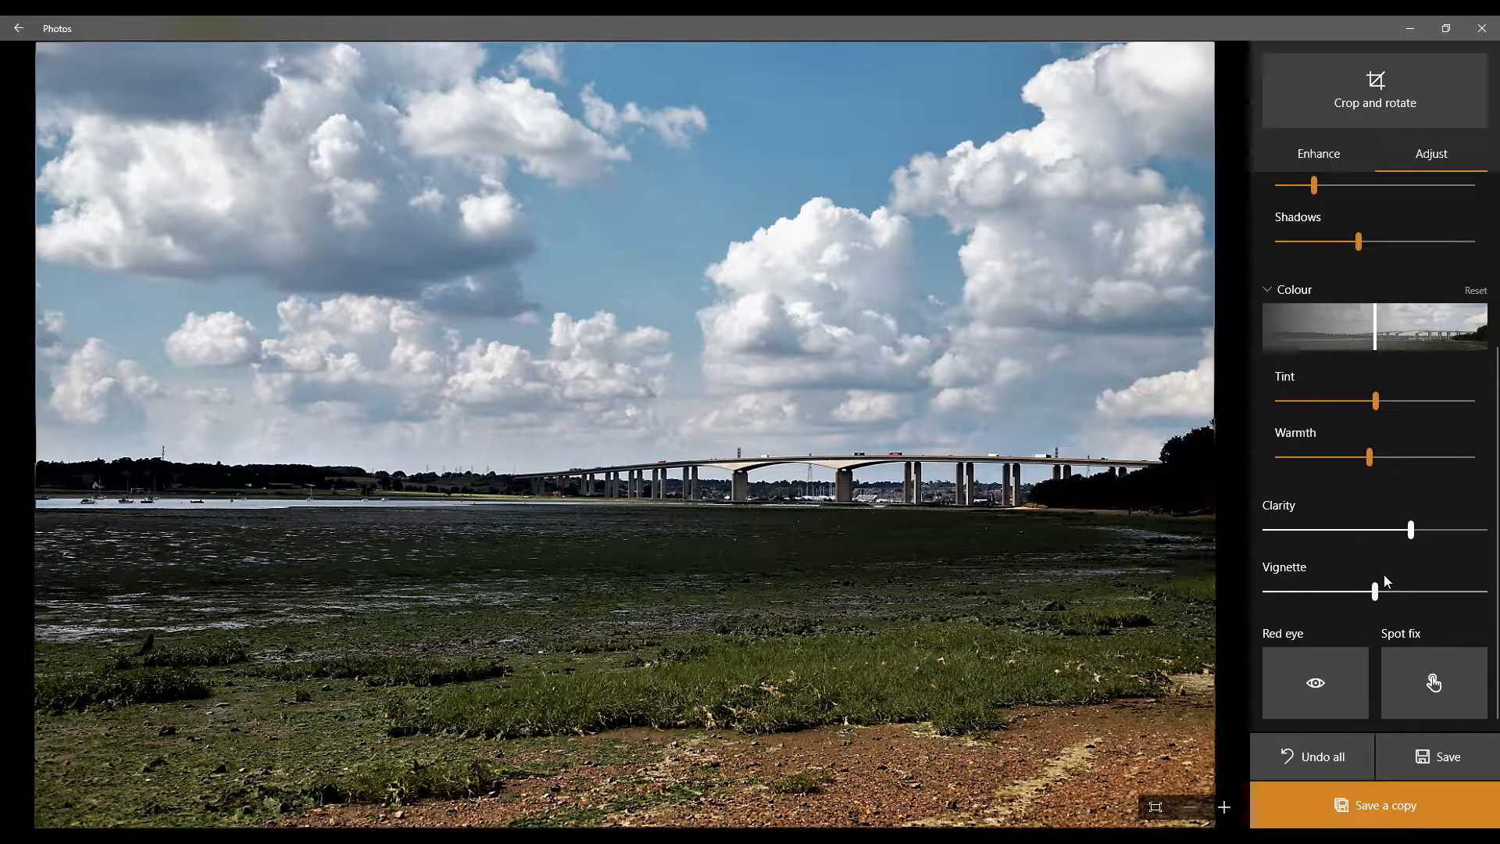
pyautogui.moveTo(1376, 591); pyautogui.dragTo(1375, 592)
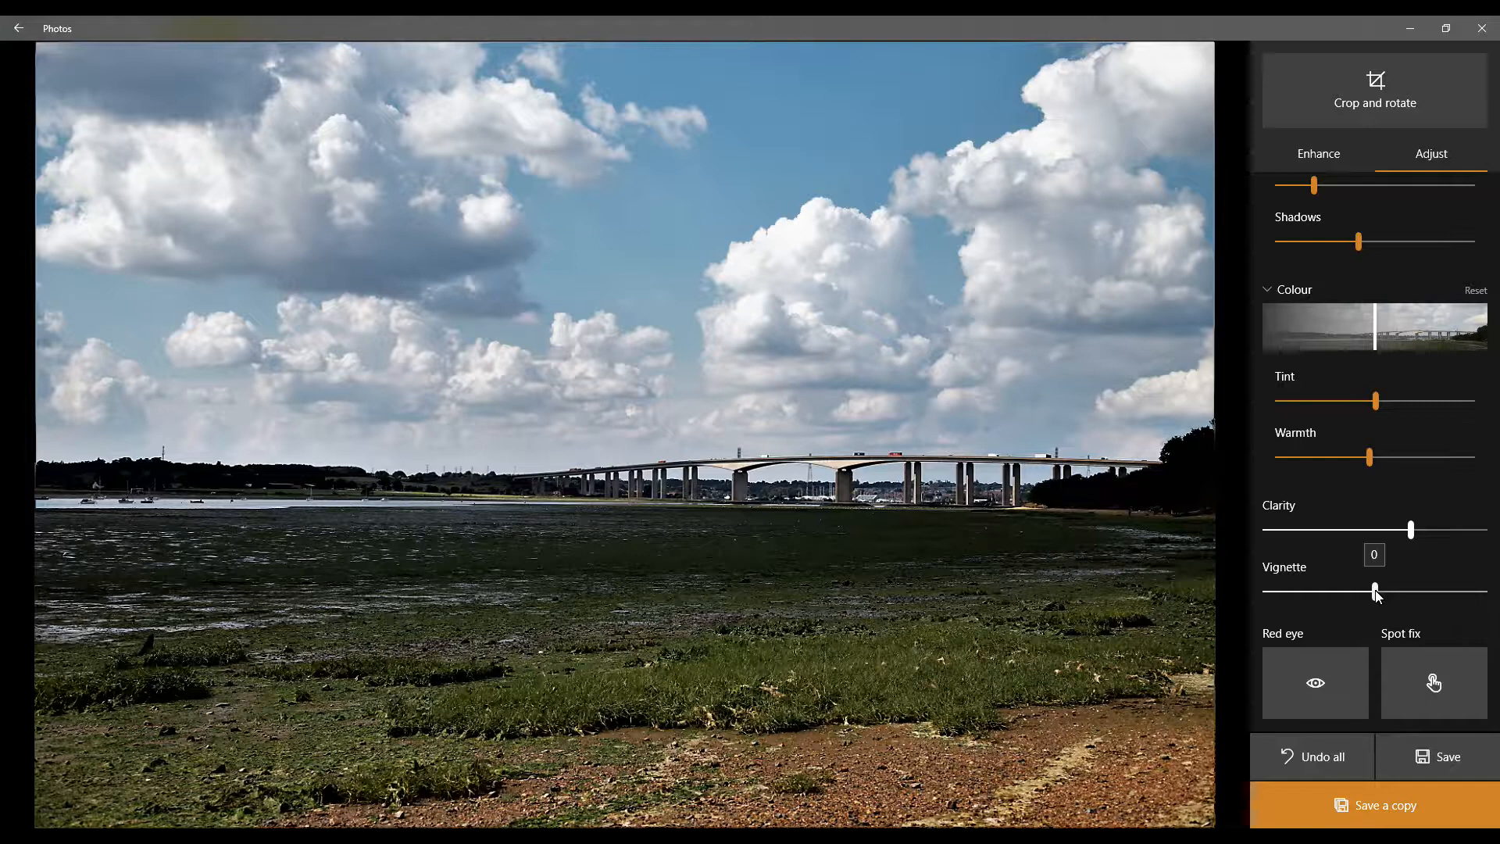
pyautogui.moveTo(1376, 591)
pyautogui.mouseDown()
pyautogui.moveTo(1484, 592)
pyautogui.moveTo(1207, 613)
pyautogui.moveTo(1450, 597)
pyautogui.moveTo(1376, 600)
pyautogui.mouseUp()
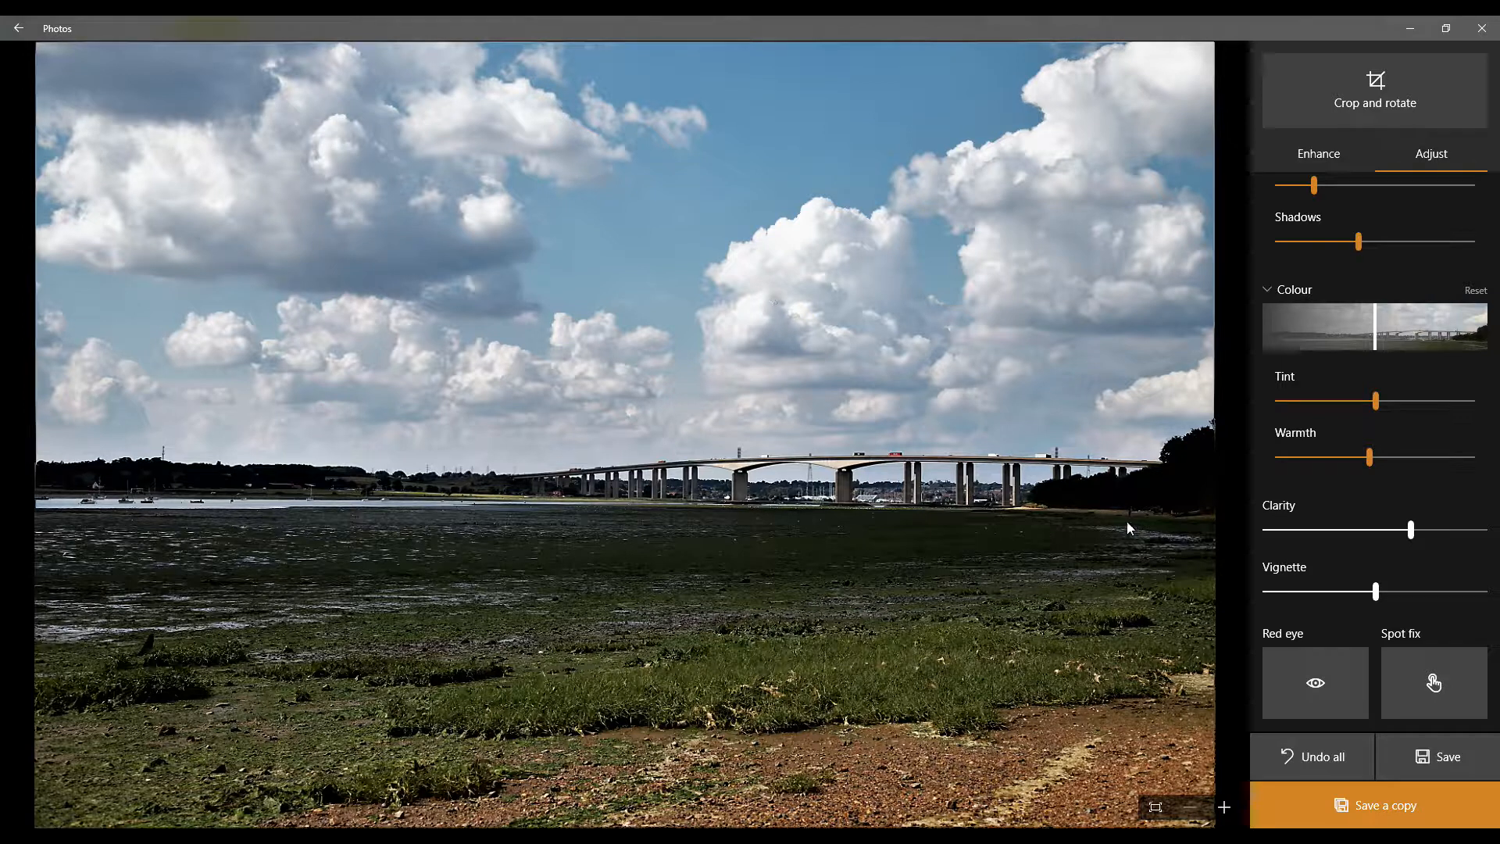
pyautogui.moveTo(1376, 592)
pyautogui.mouseDown()
pyautogui.moveTo(1484, 592)
pyautogui.moveTo(1378, 587)
pyautogui.mouseUp()
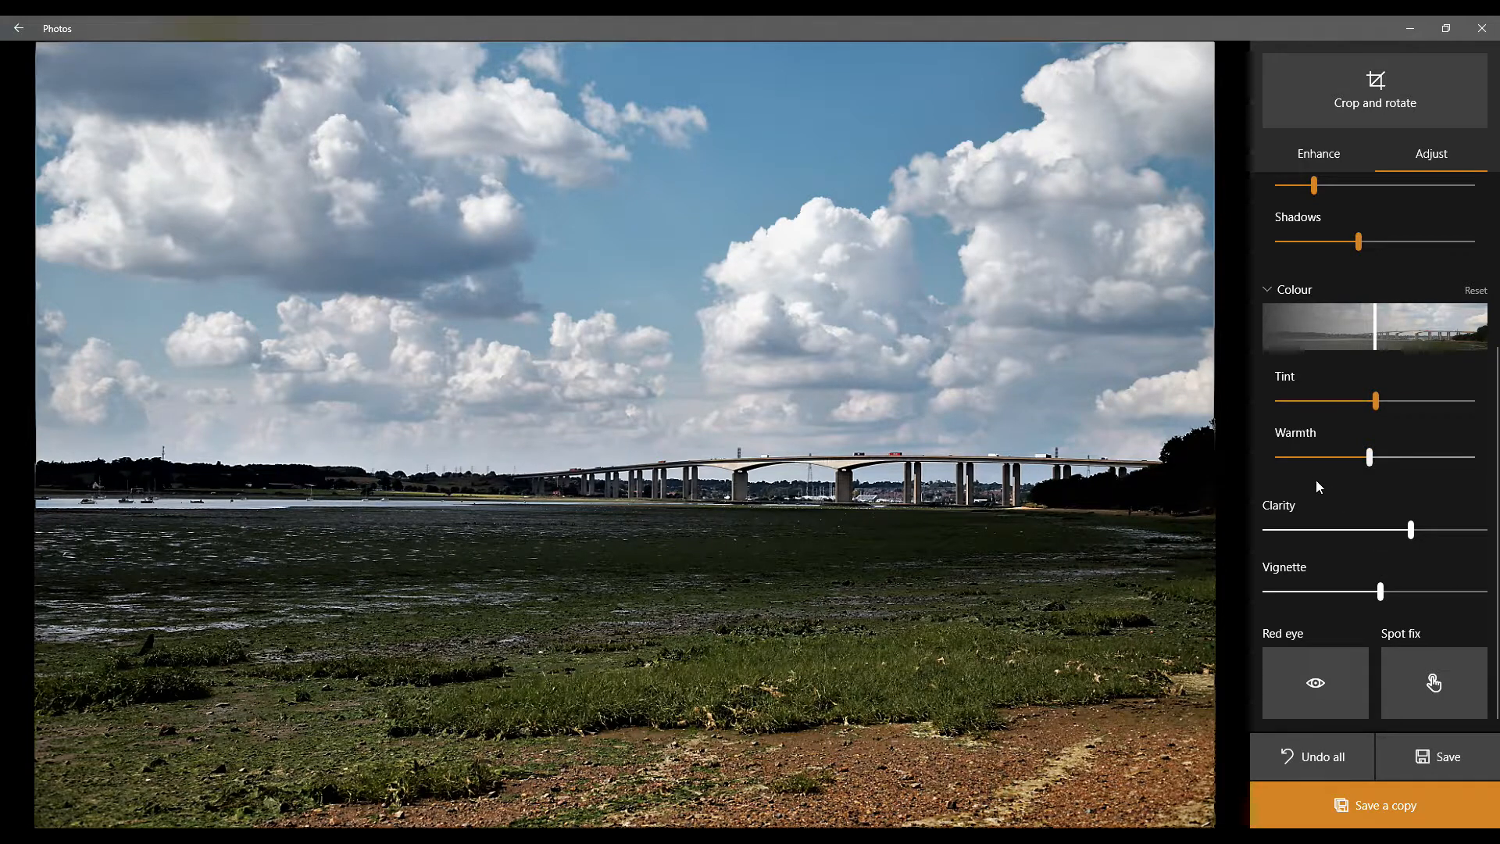
# Activate the red eye tool, switch to spot fix, and retouch one spot in the foreground near the photo's lower edge.
pyautogui.click(1317, 684)
pyautogui.click(1317, 696)
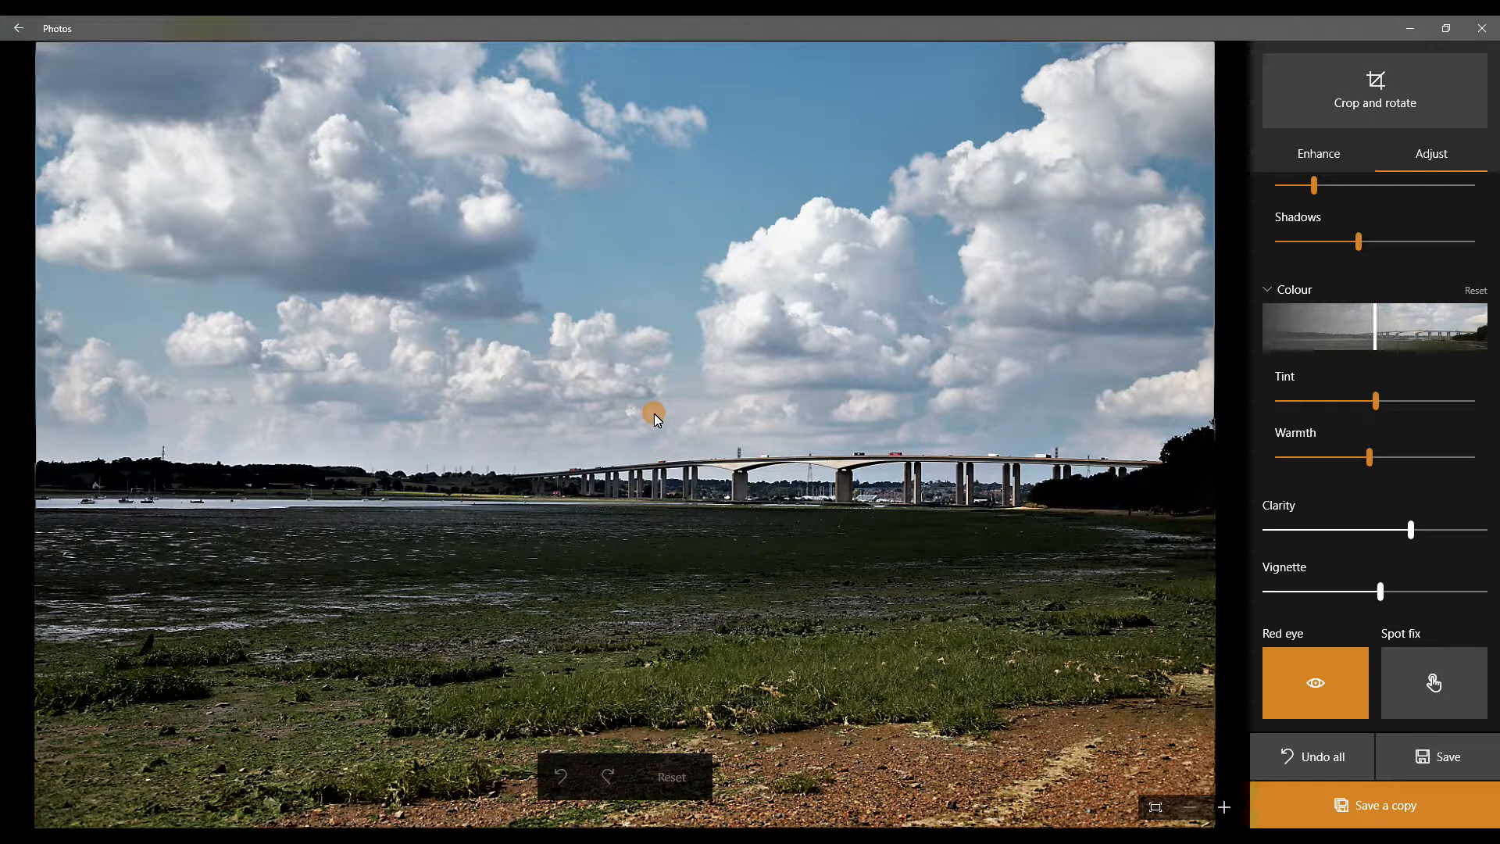
pyautogui.click(1413, 679)
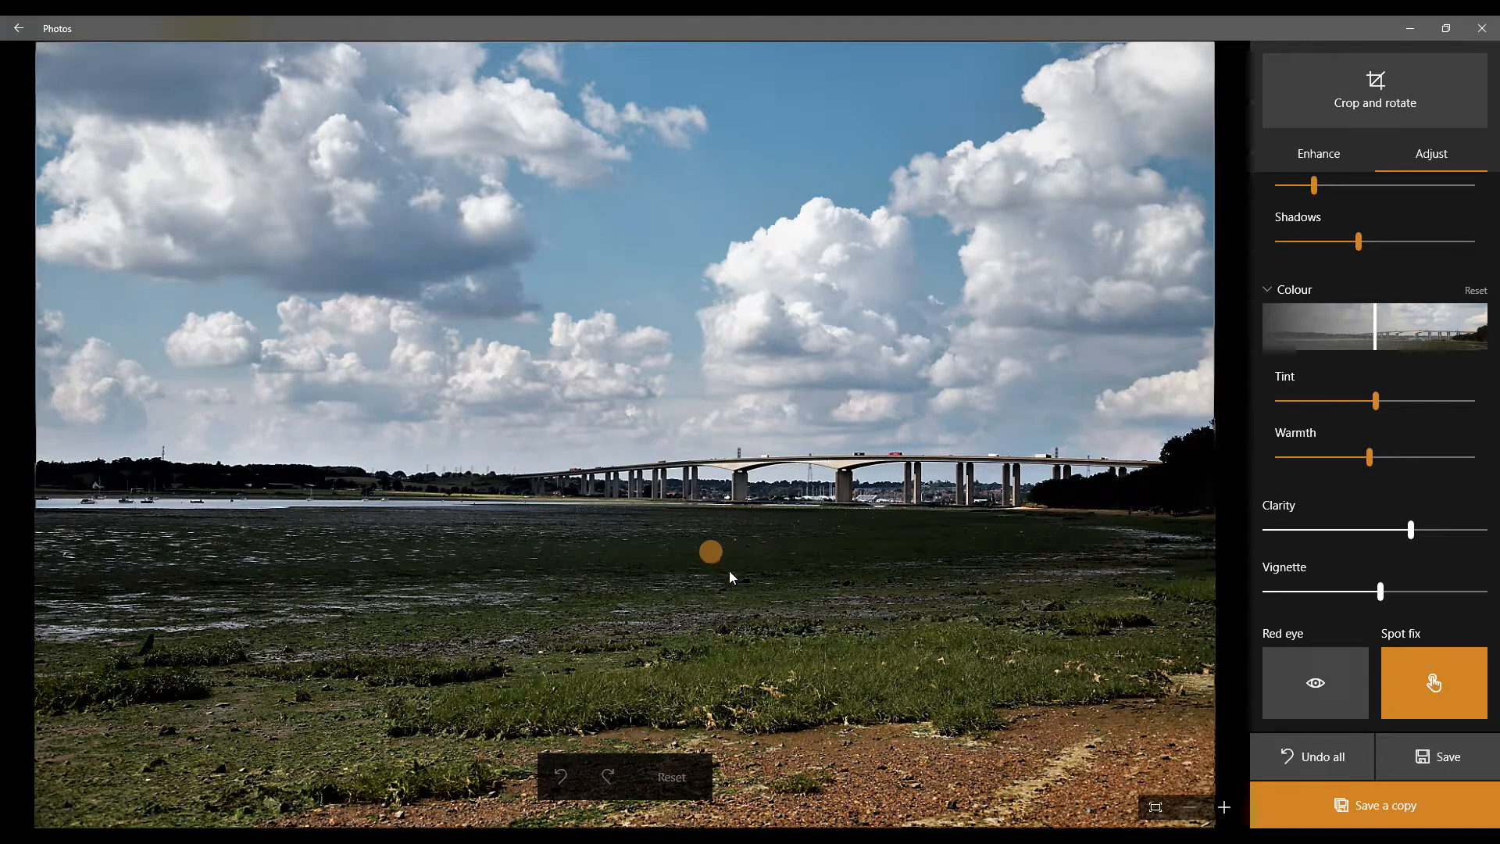
pyautogui.click(952, 808)
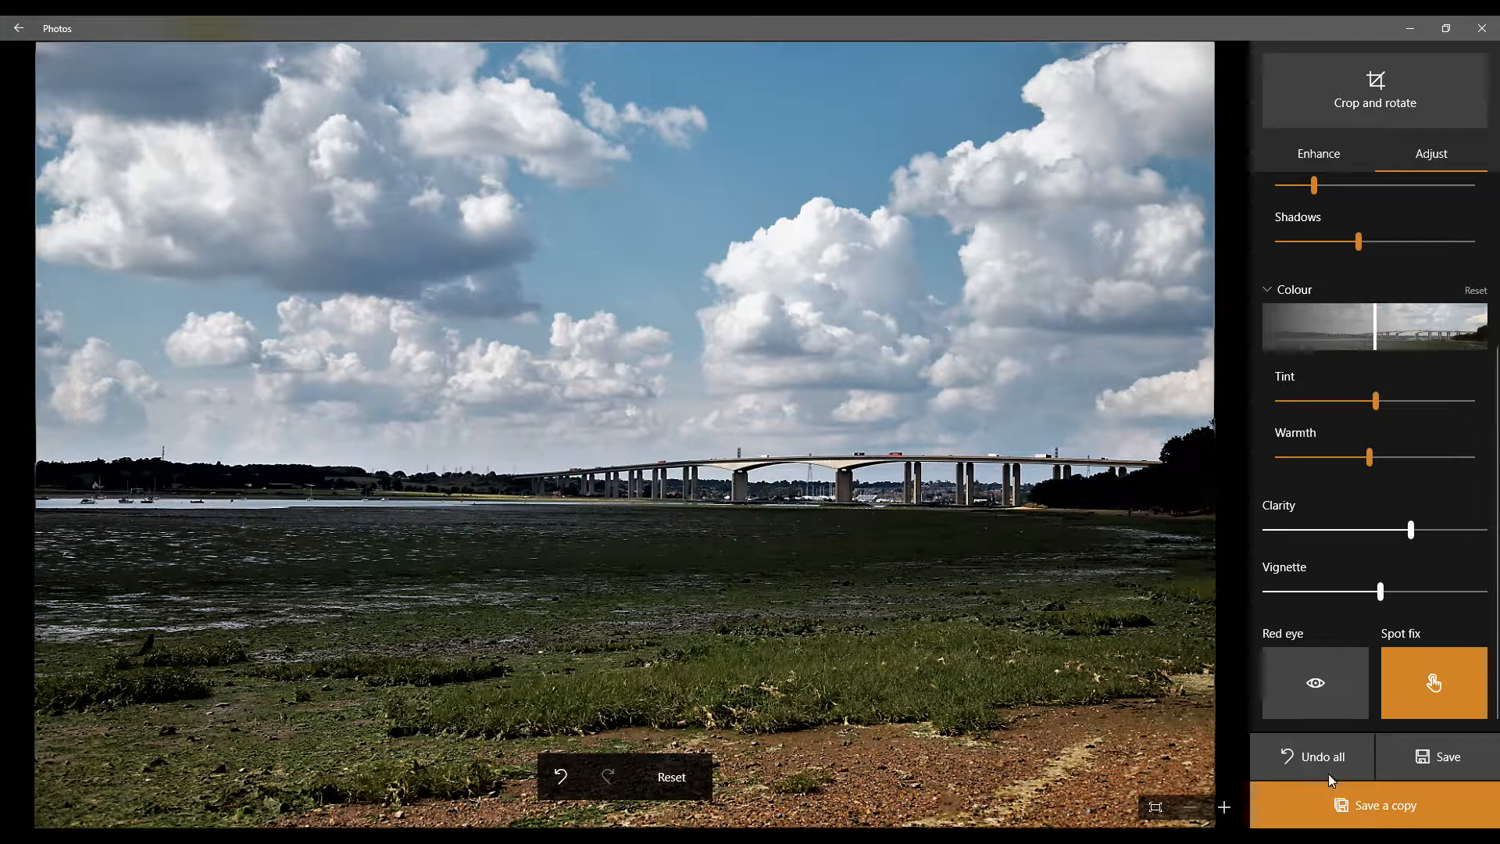
# Save a copy of the edited landscape photo and compare it repeatedly with the original IMG_7803.JPG.
pyautogui.click(1382, 813)
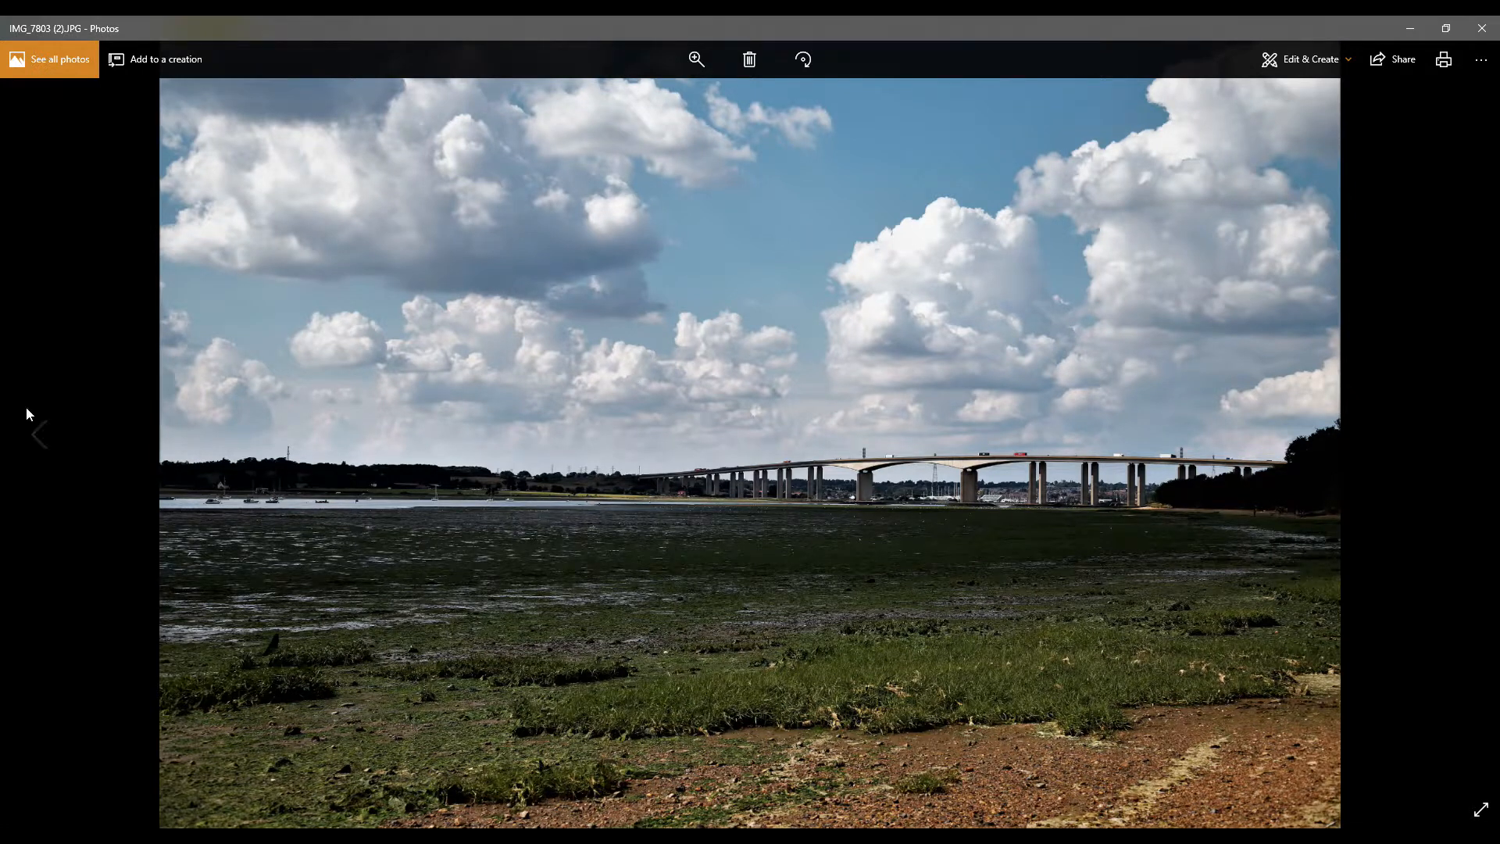
pyautogui.click(40, 435)
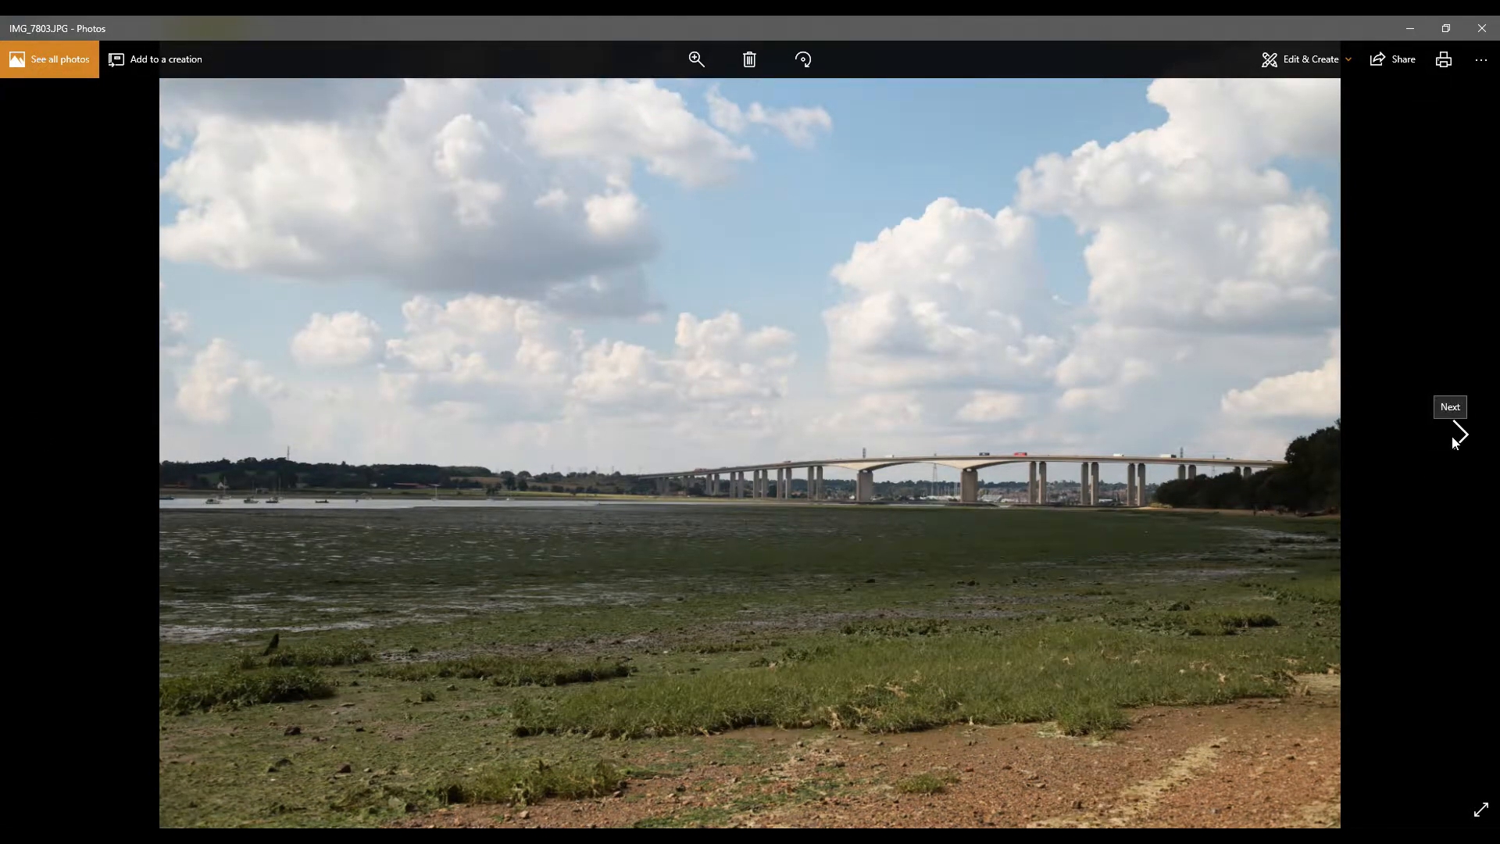
pyautogui.click(1459, 434)
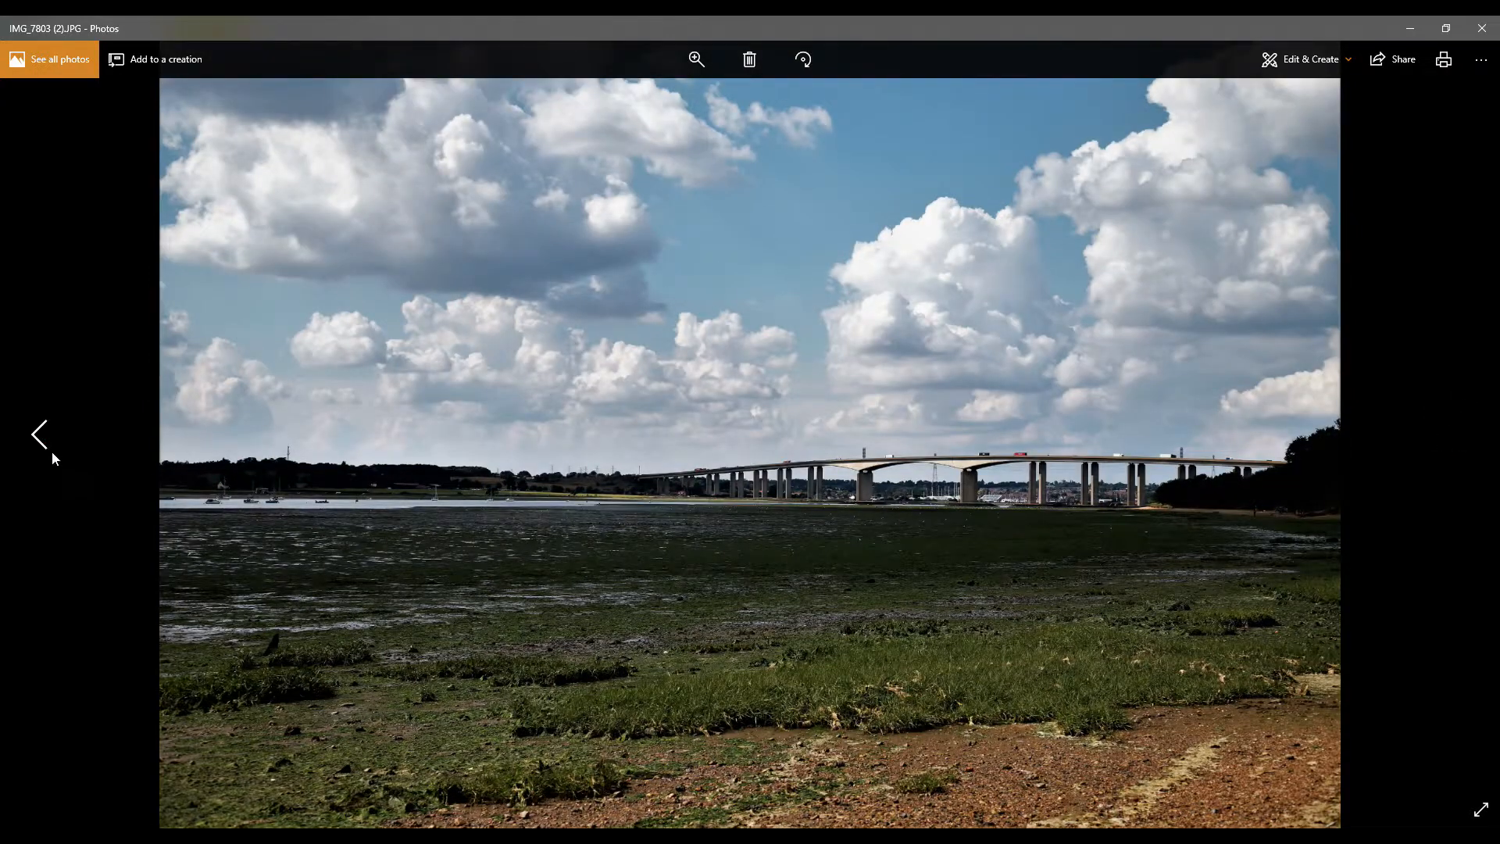
pyautogui.click(52, 456)
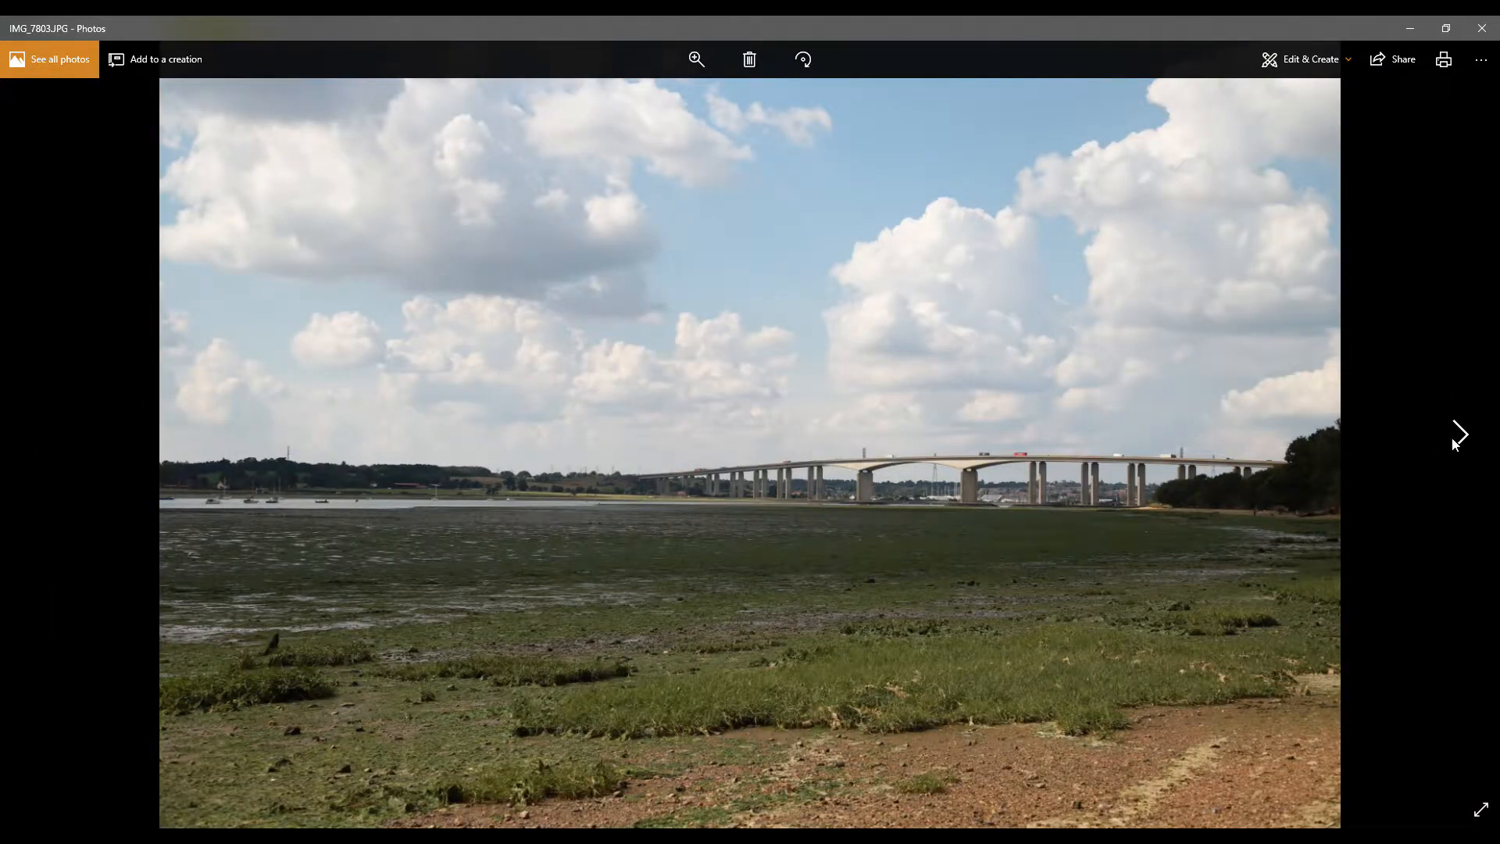
pyautogui.click(1457, 438)
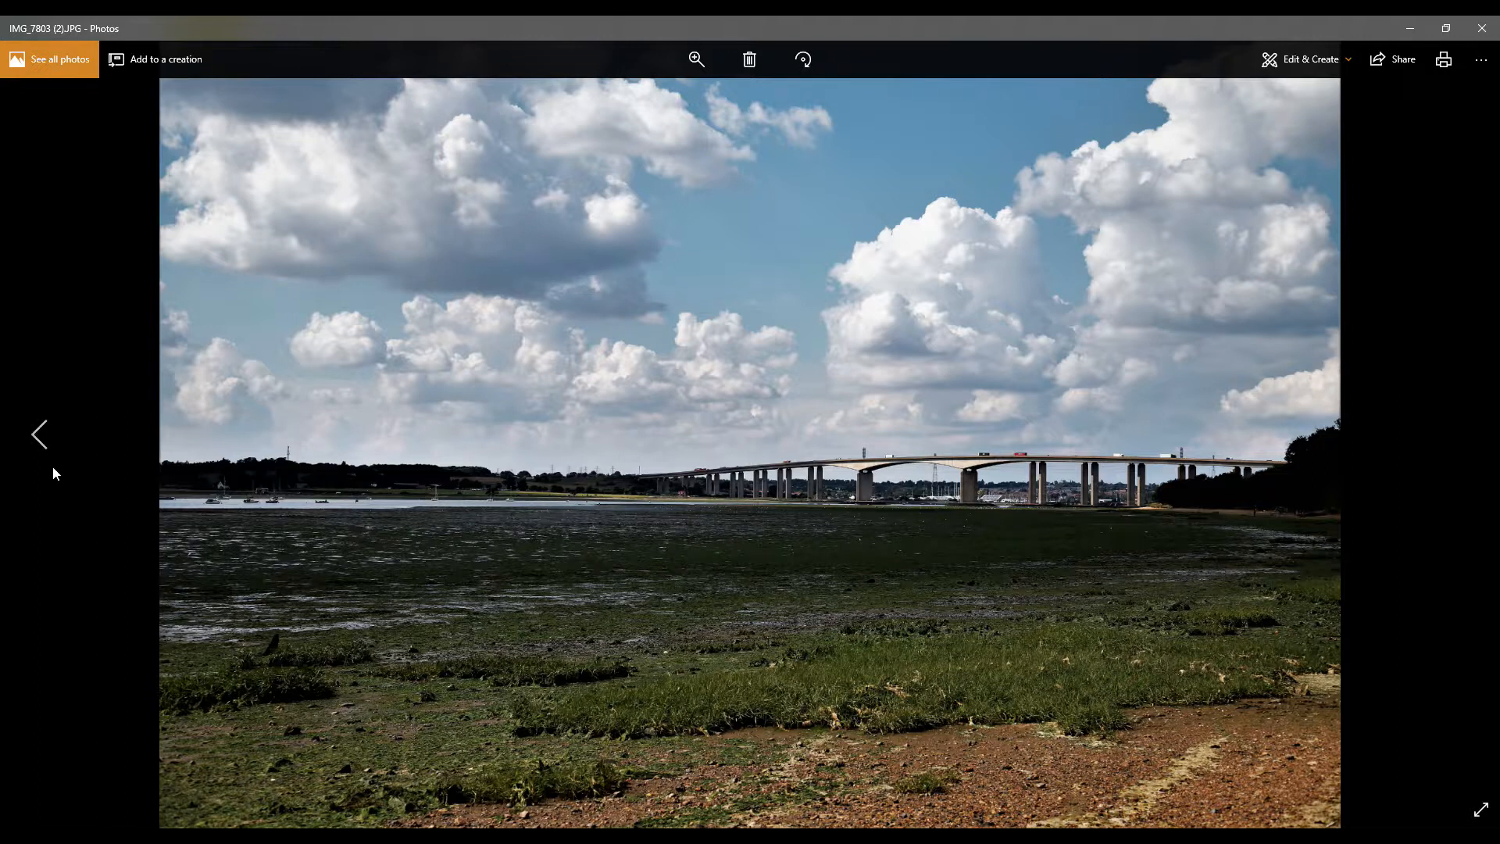
pyautogui.click(49, 445)
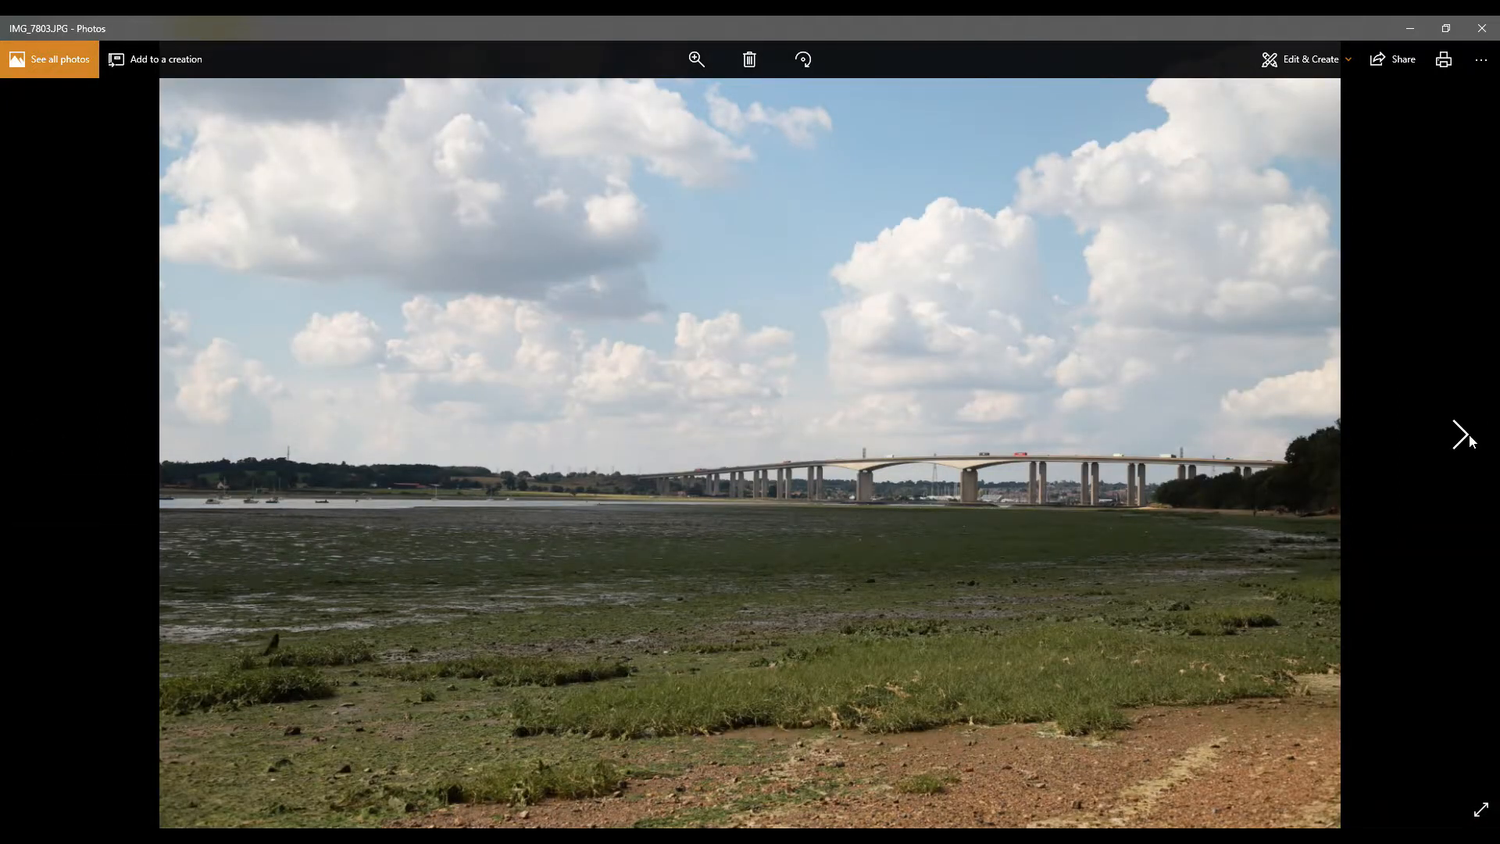
pyautogui.click(1470, 440)
# Open the cloud photo IMG_7863.JPG for editing and apply the automatic enhancement.
pyautogui.click(1469, 439)
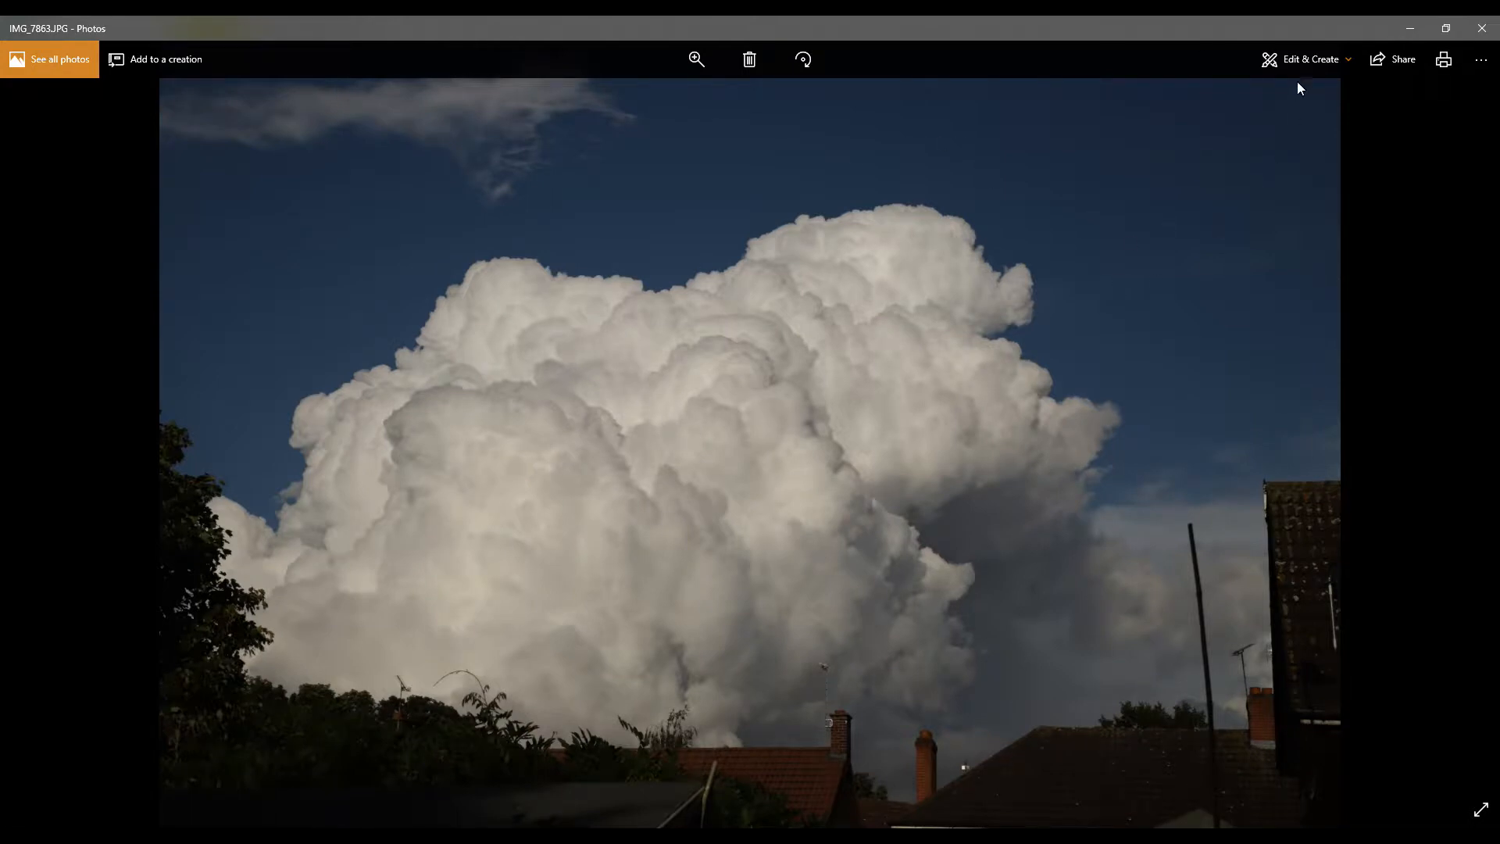
pyautogui.click(1292, 58)
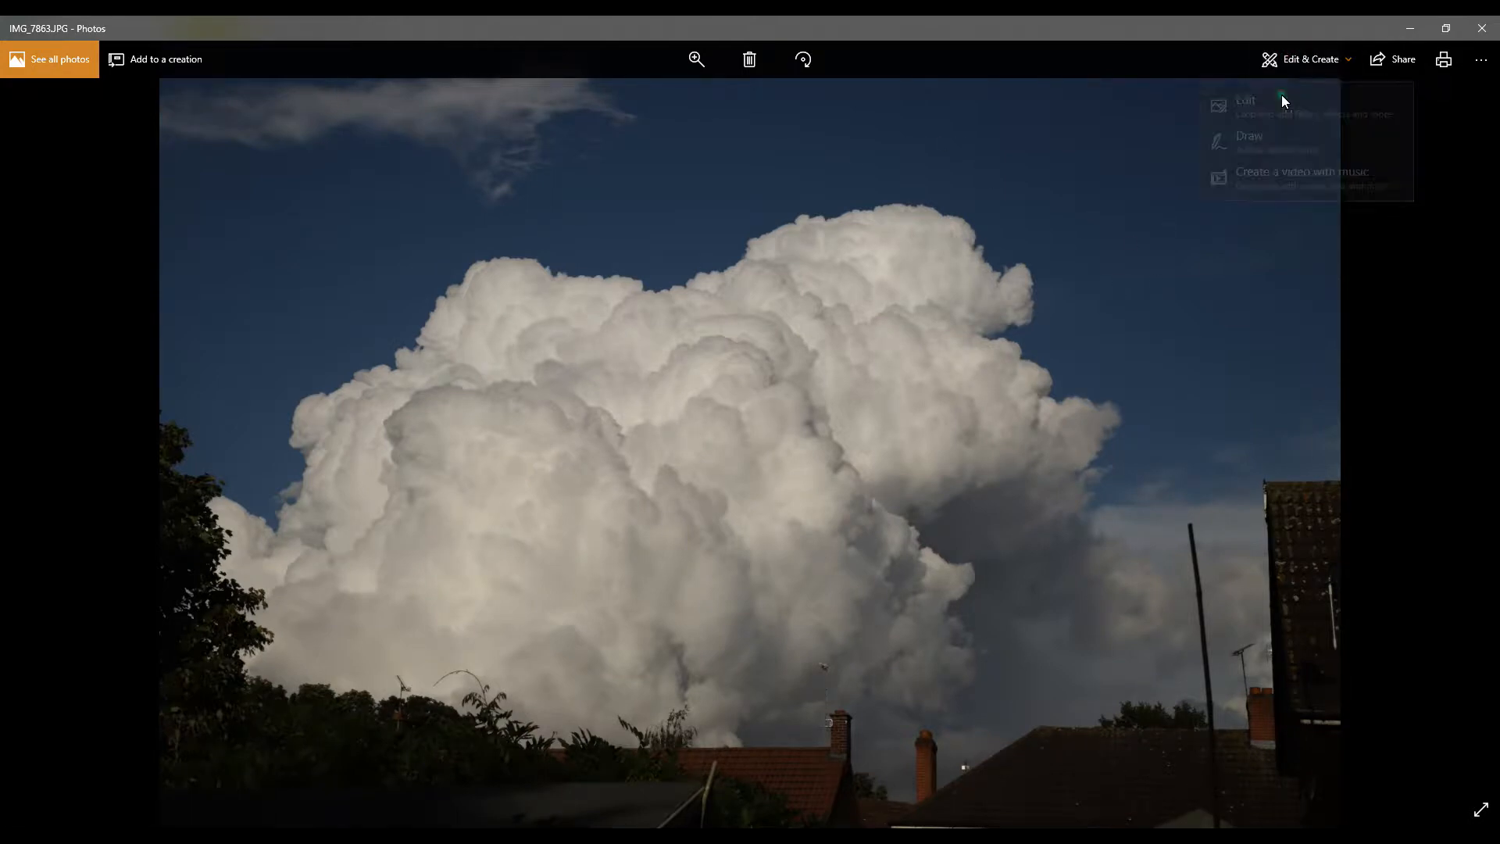
pyautogui.click(1281, 99)
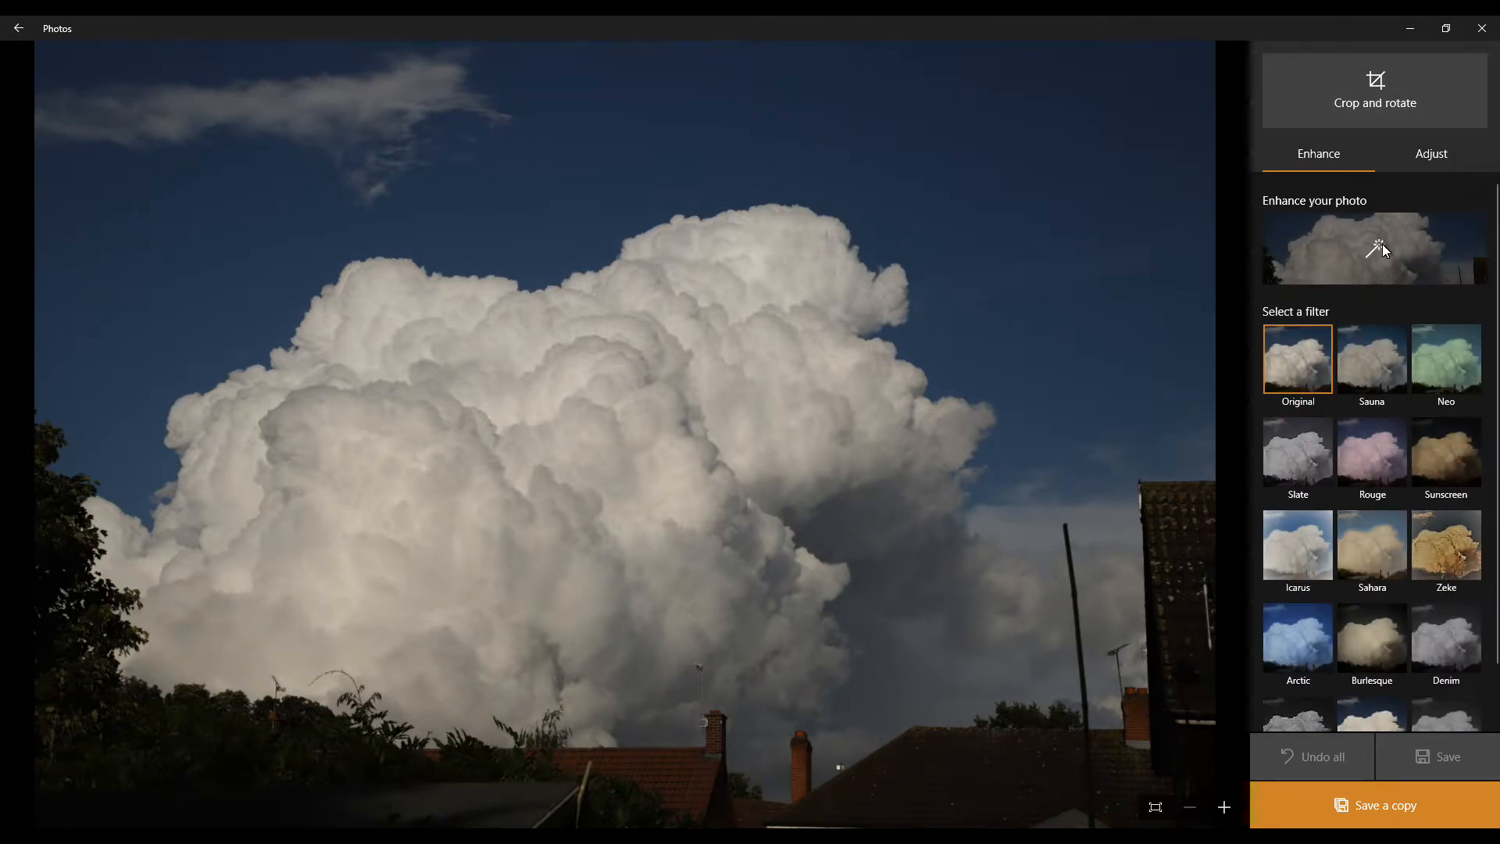
pyautogui.click(1382, 244)
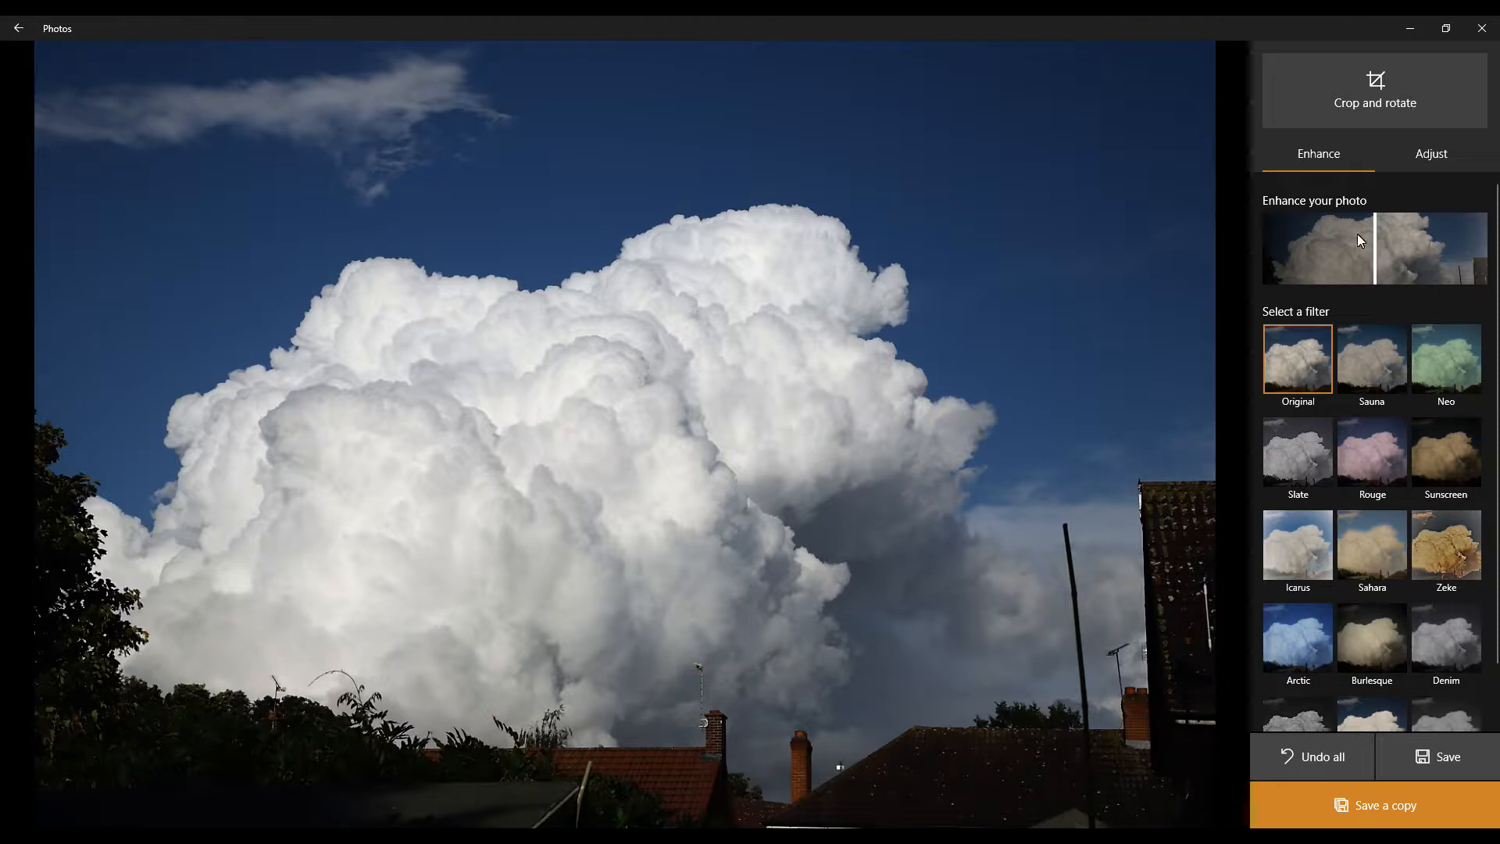
# Try the cloud photo's highlights at the minimum and settle them at -44.
pyautogui.click(1432, 156)
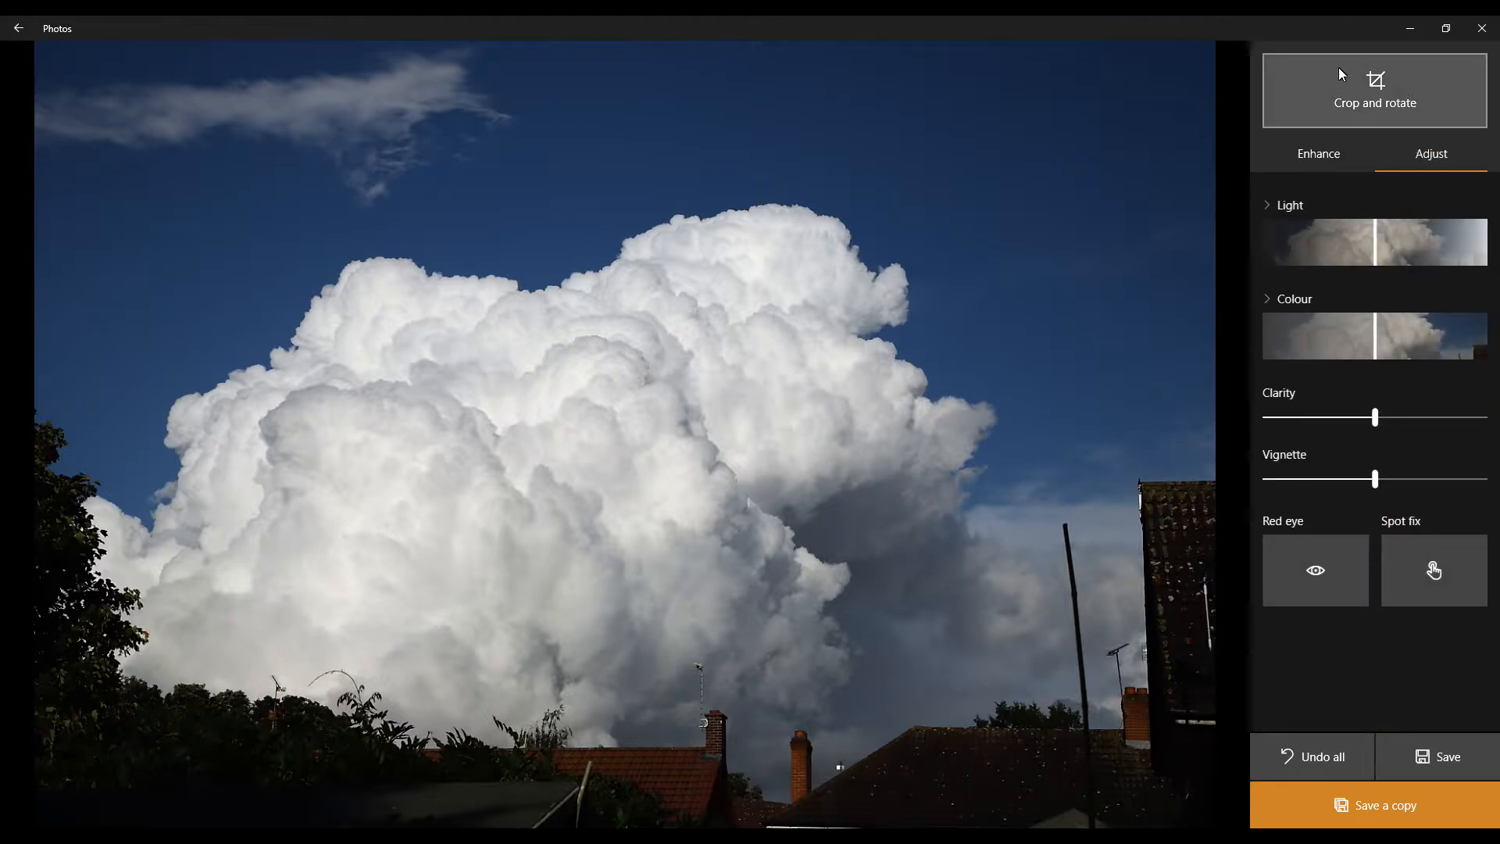
pyautogui.click(1266, 205)
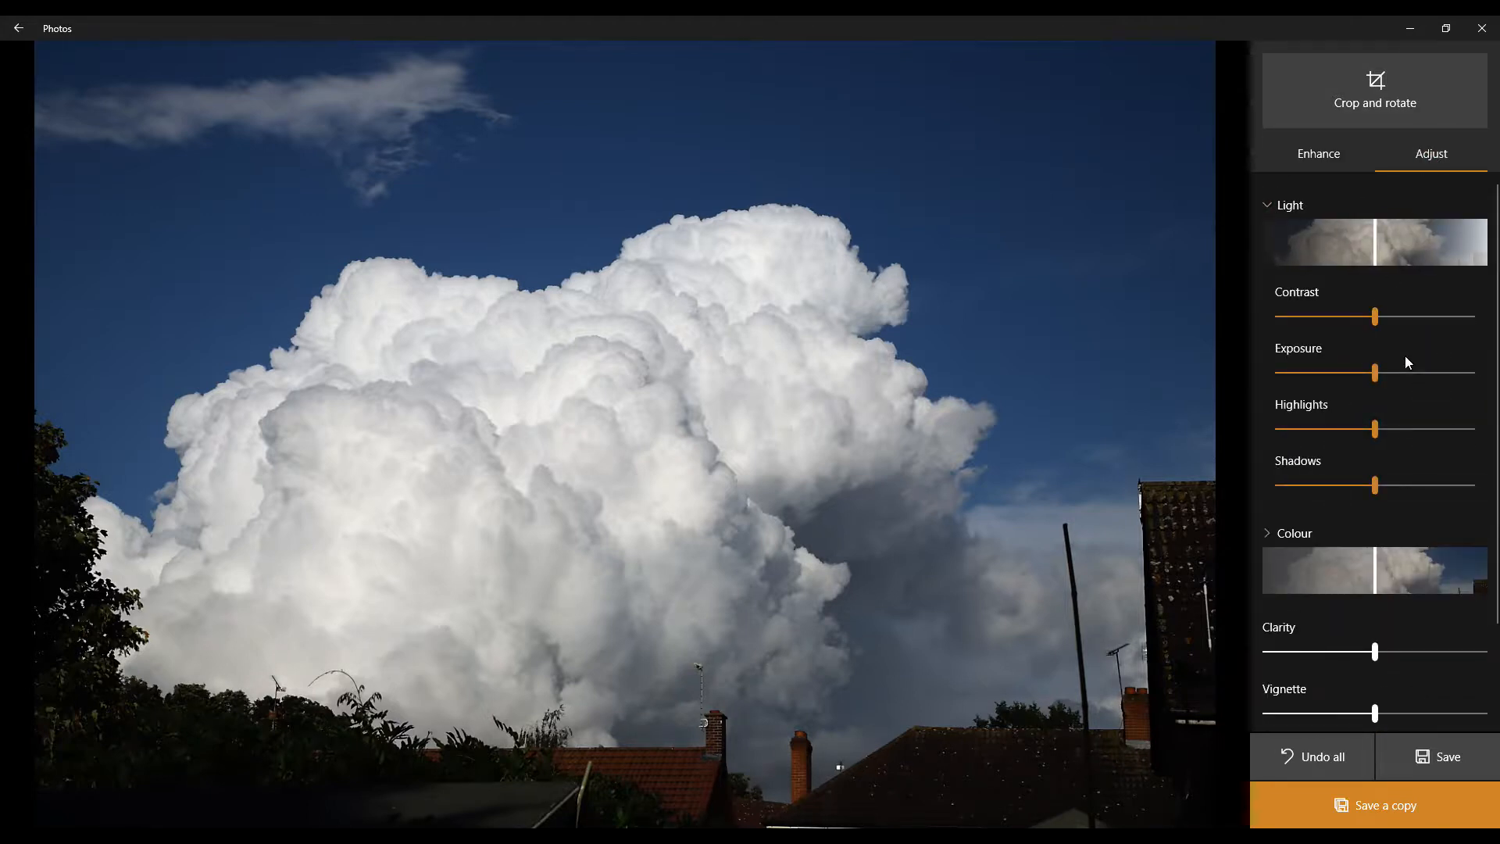
pyautogui.click(1377, 428)
pyautogui.moveTo(1377, 431); pyautogui.dragTo(1260, 440)
pyautogui.moveTo(1260, 439); pyautogui.dragTo(1333, 435)
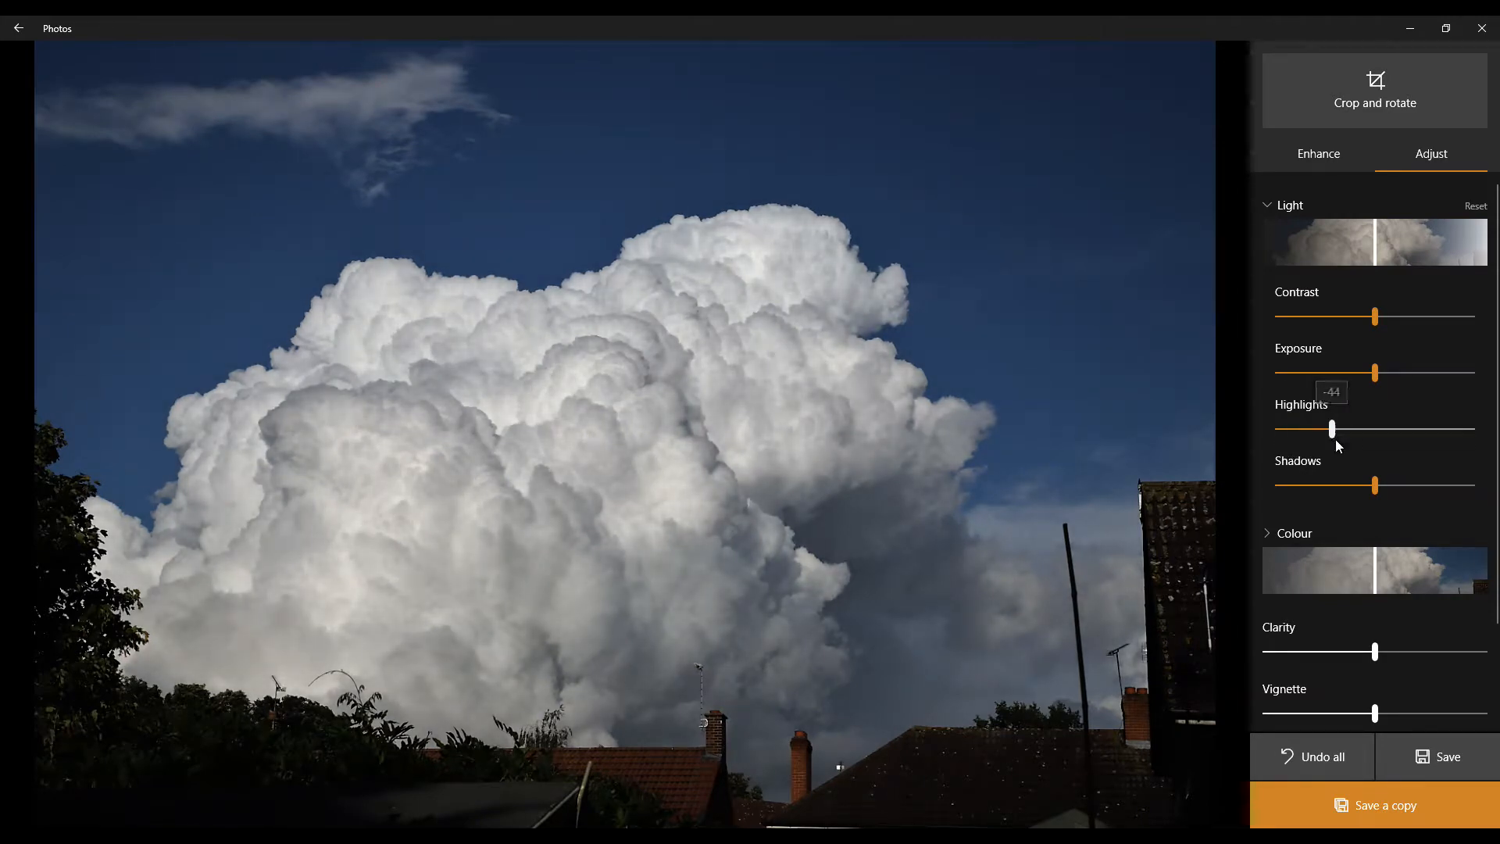
# Lower the shadows slightly below neutral and raise the contrast to about a third above neutral.
pyautogui.moveTo(1380, 483)
pyautogui.mouseDown()
pyautogui.moveTo(1310, 494)
pyautogui.moveTo(1401, 494)
pyautogui.moveTo(1294, 498)
pyautogui.moveTo(1390, 497)
pyautogui.moveTo(1371, 500)
pyautogui.mouseUp()
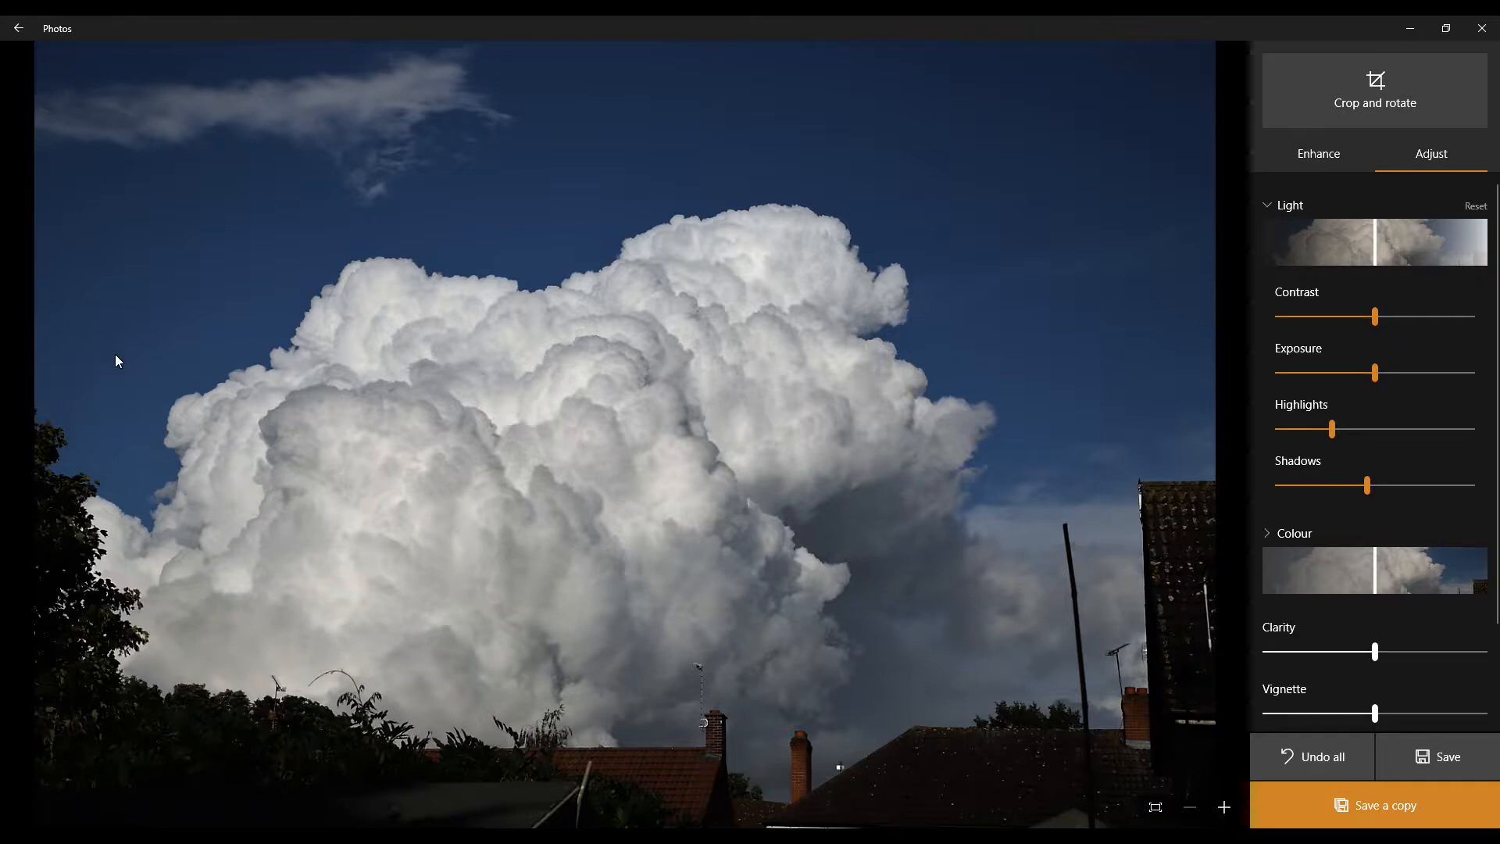
pyautogui.moveTo(1368, 488)
pyautogui.mouseDown()
pyautogui.moveTo(1316, 504)
pyautogui.moveTo(1423, 497)
pyautogui.moveTo(1328, 498)
pyautogui.moveTo(1415, 493)
pyautogui.moveTo(1369, 499)
pyautogui.mouseUp()
pyautogui.moveTo(1373, 318); pyautogui.dragTo(1409, 315)
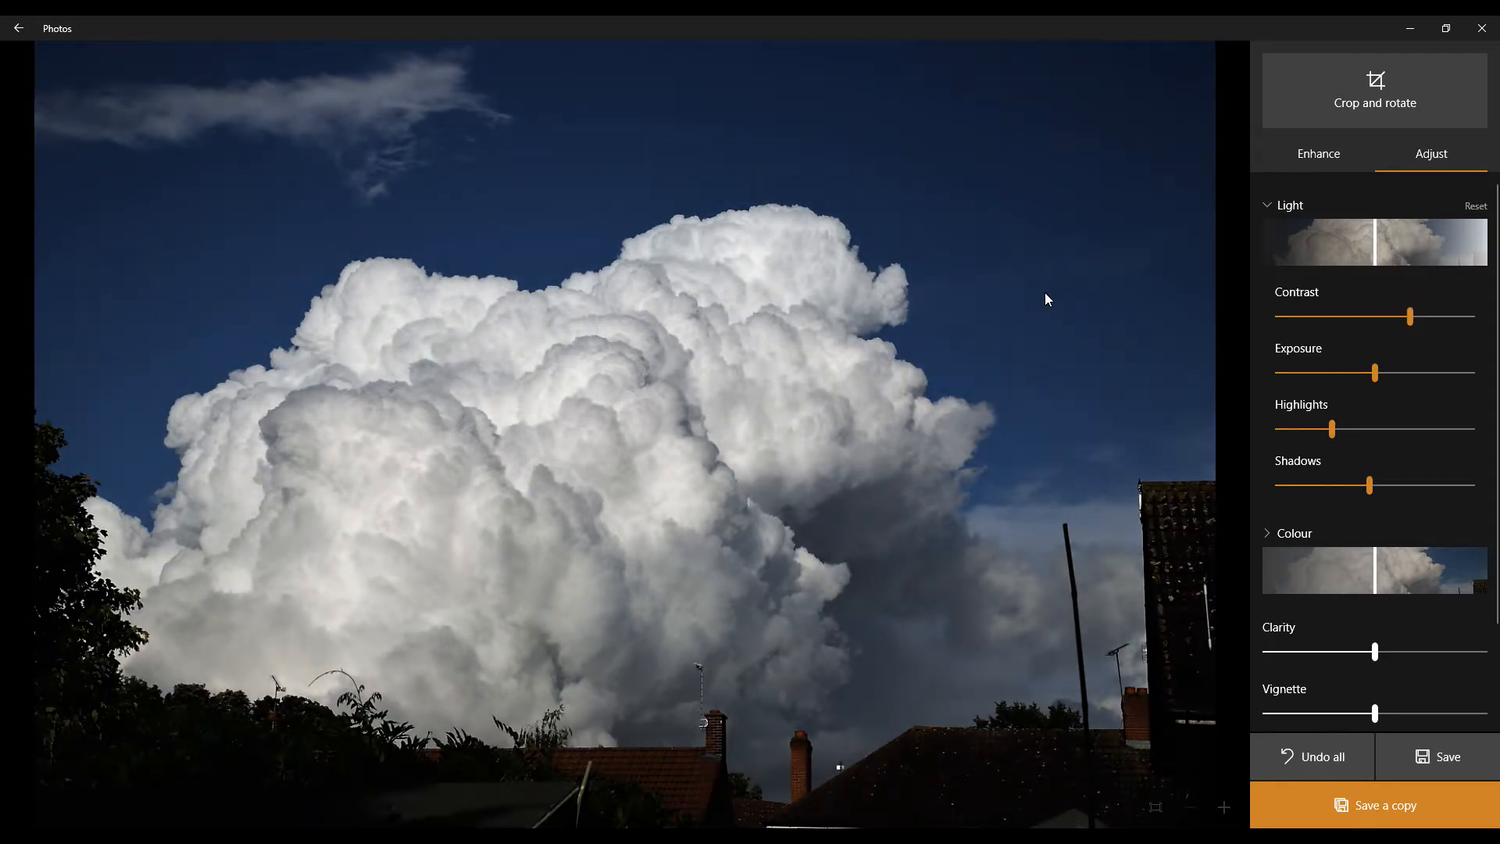
# Raise the overall colour intensity to about two thirds above neutral and set the tint slightly above neutral, keeping the warmth practically neutral.
pyautogui.moveTo(1378, 573); pyautogui.dragTo(1455, 578)
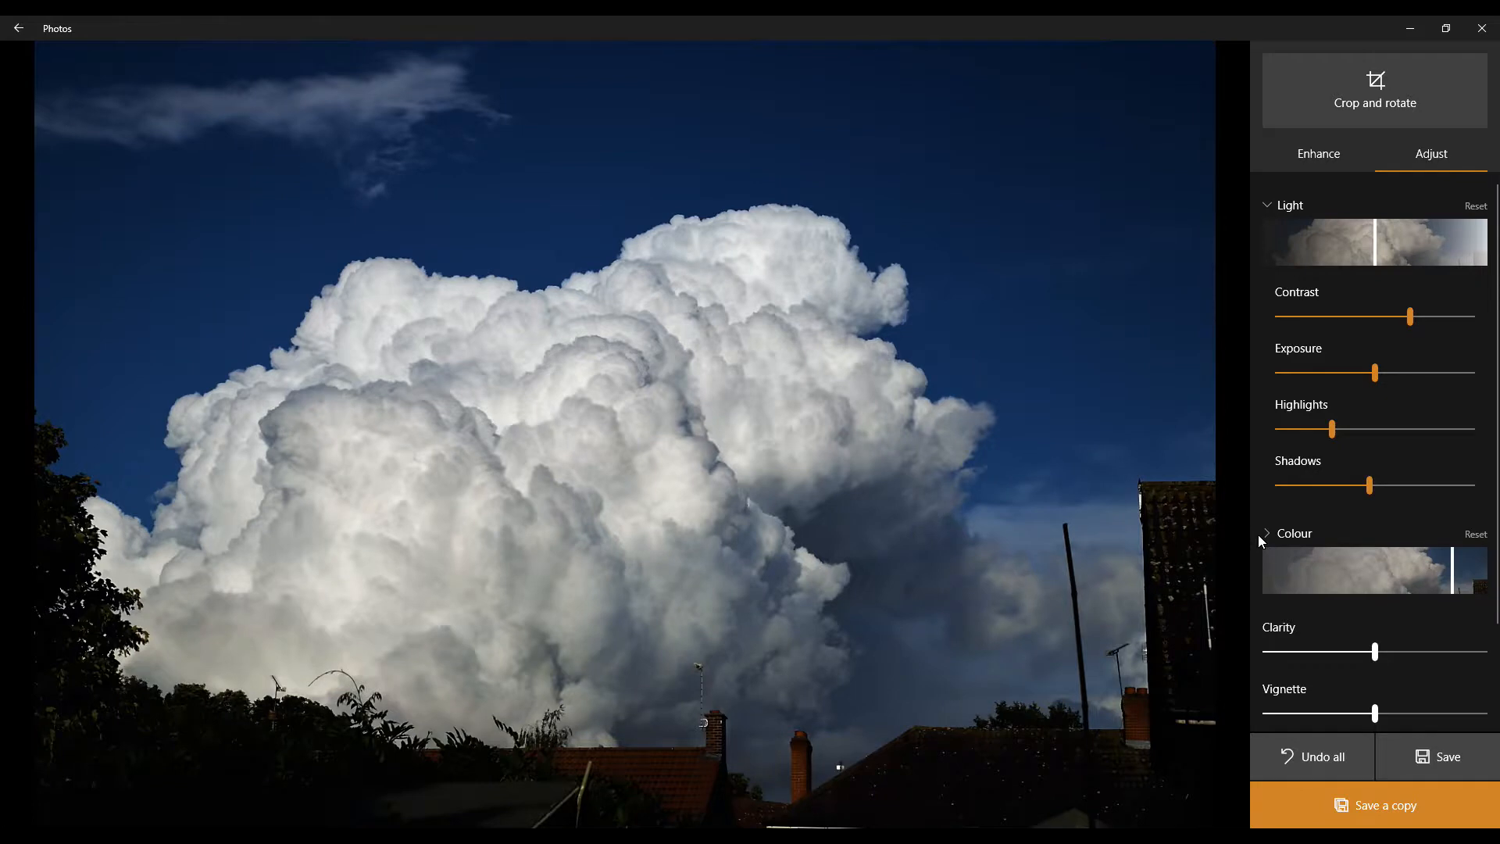
pyautogui.click(1259, 535)
pyautogui.scroll(-3, 1334, 495)
pyautogui.scroll(-1, 1341, 529)
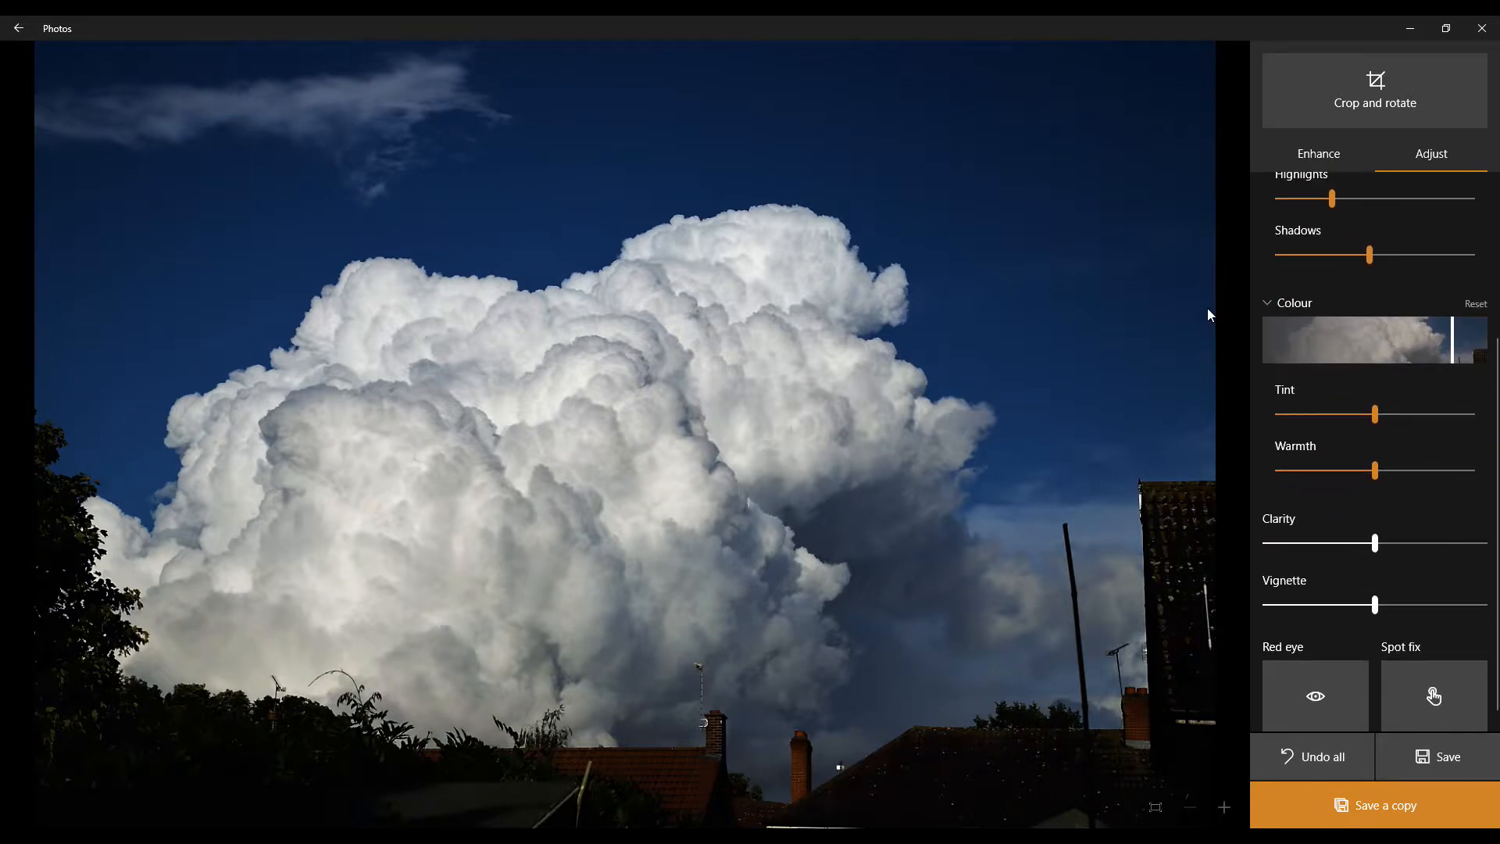
pyautogui.moveTo(1376, 419)
pyautogui.mouseDown()
pyautogui.moveTo(1471, 422)
pyautogui.moveTo(1267, 425)
pyautogui.moveTo(1385, 420)
pyautogui.mouseUp()
pyautogui.moveTo(1376, 470)
pyautogui.mouseDown()
pyautogui.moveTo(1354, 469)
pyautogui.moveTo(1472, 470)
pyautogui.moveTo(1263, 471)
pyautogui.moveTo(1388, 471)
pyautogui.moveTo(1375, 472)
pyautogui.mouseUp()
# Try clarity at its maximum and settle it about a quarter above neutral.
pyautogui.moveTo(1375, 541); pyautogui.dragTo(1485, 542)
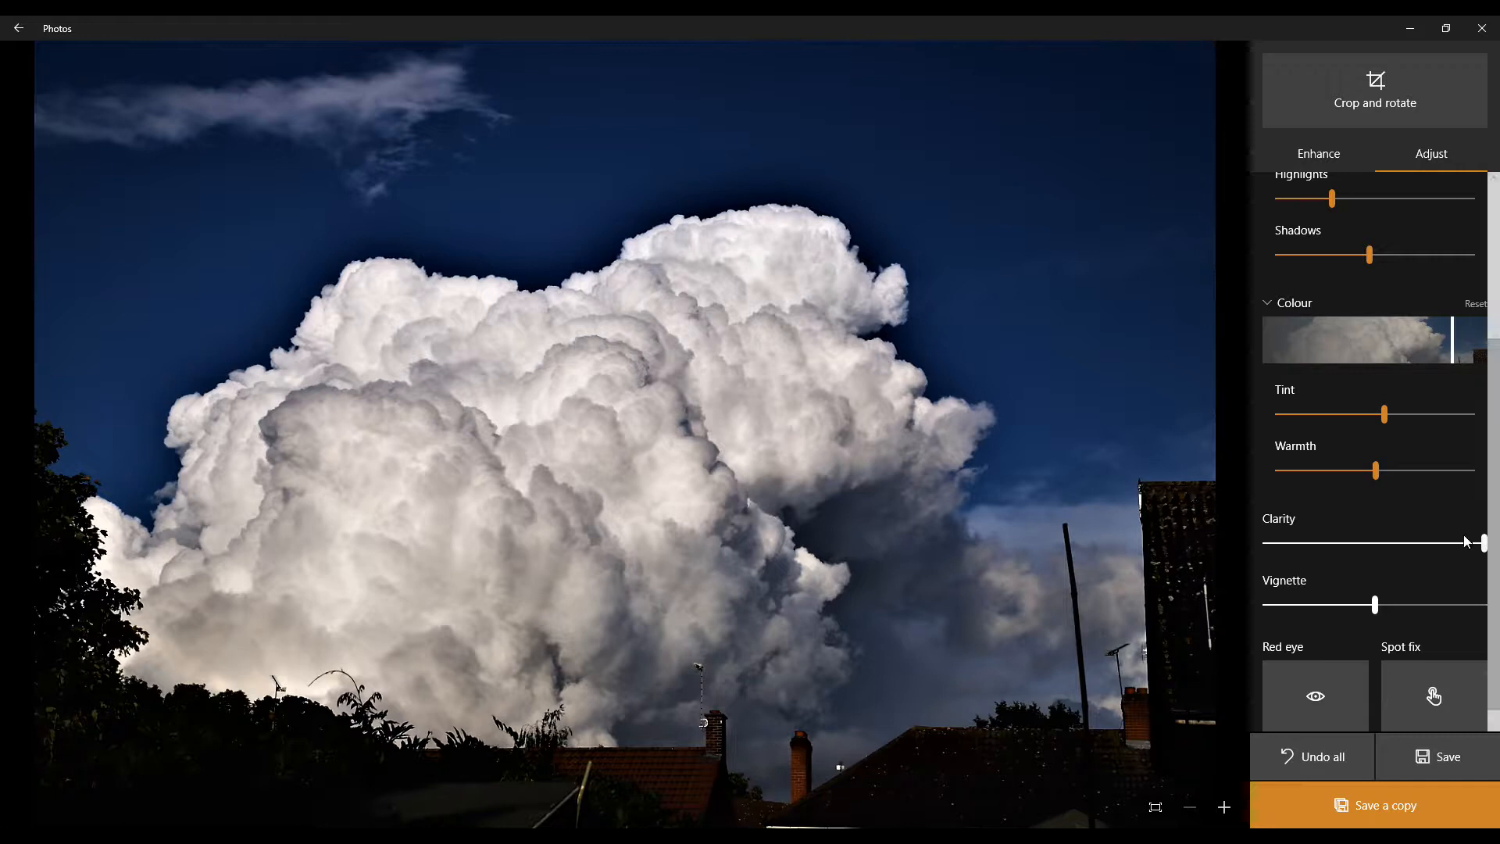
pyautogui.moveTo(1485, 547); pyautogui.dragTo(1400, 555)
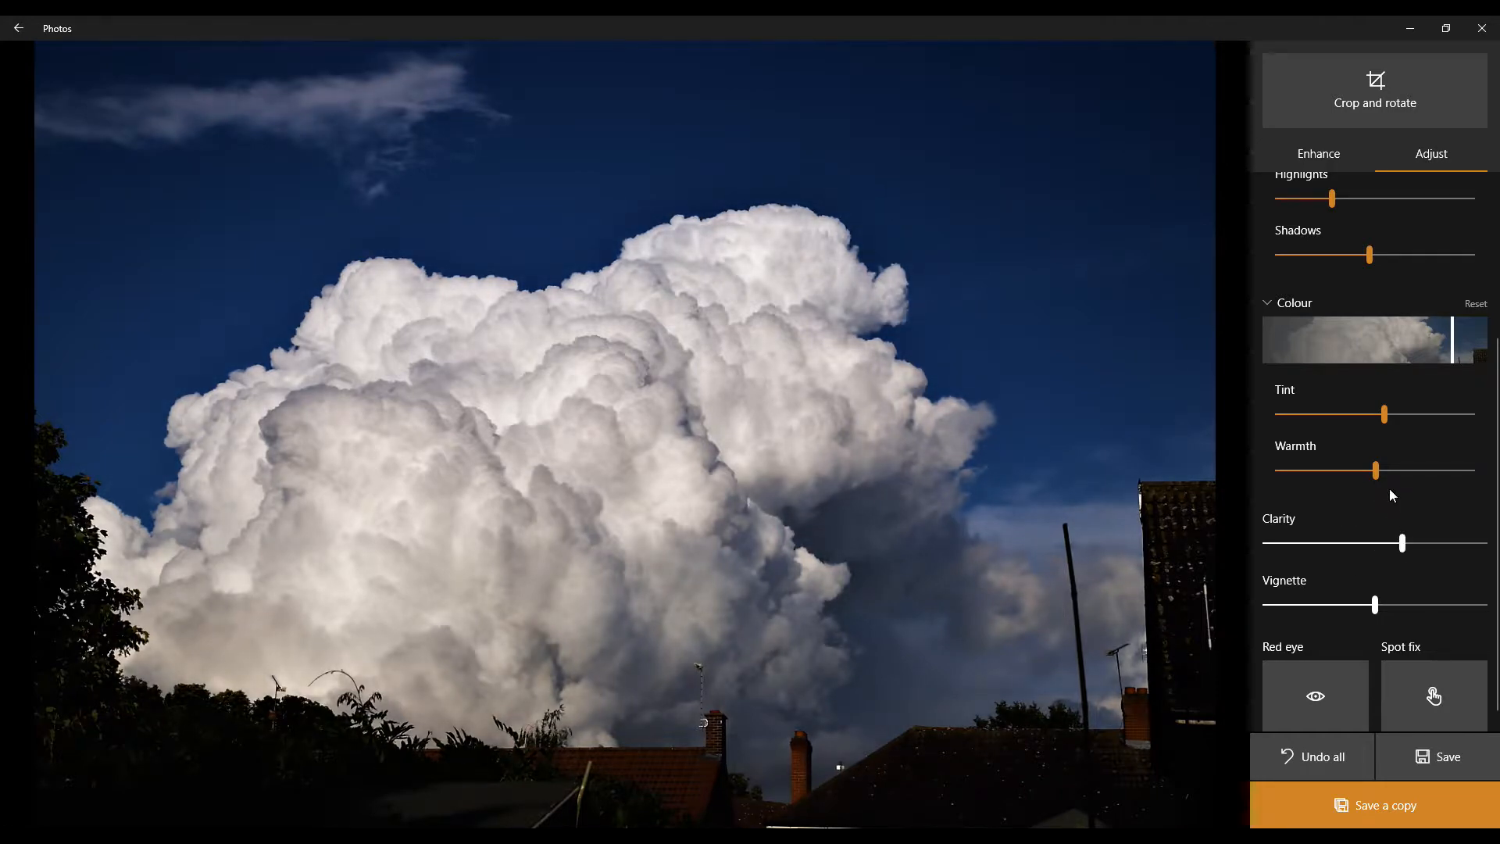
# Set the vignette to its maximum to darken the edges, and save the edited cloud photo as a copy.
pyautogui.scroll(-1, 1389, 494)
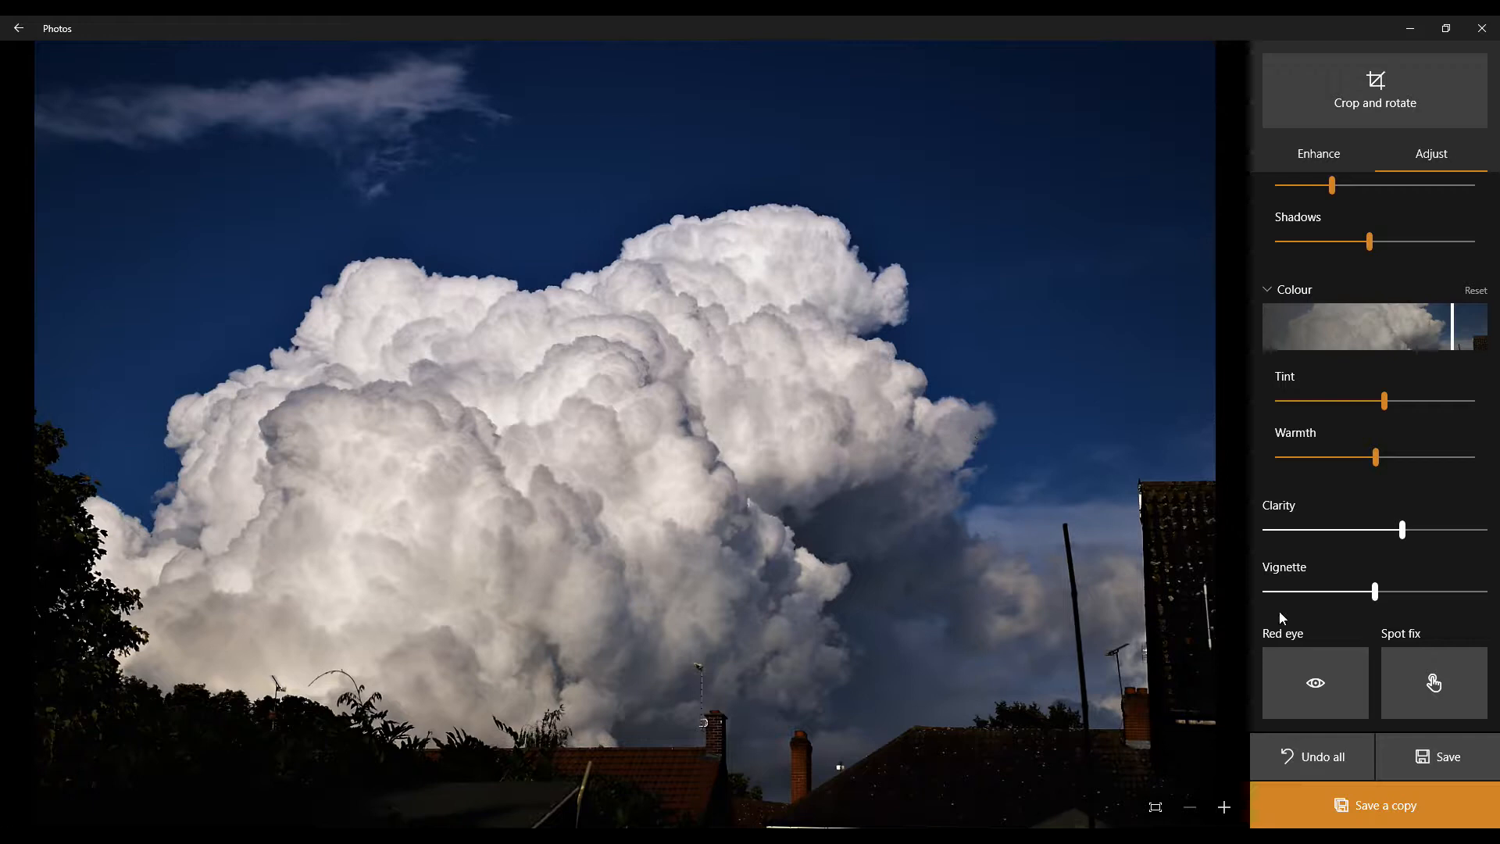
pyautogui.moveTo(1377, 599); pyautogui.dragTo(1490, 596)
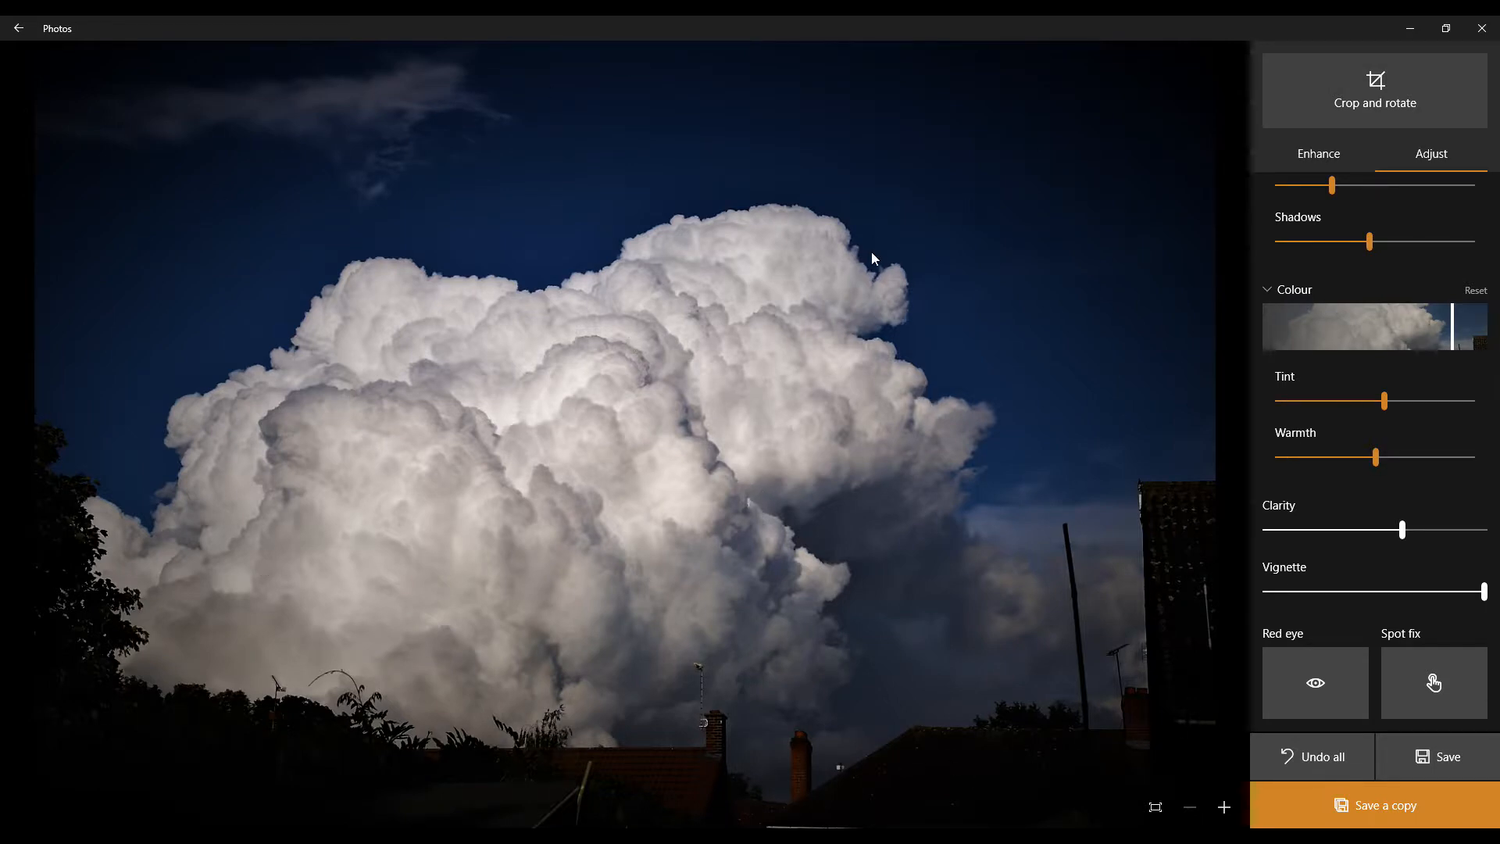
pyautogui.click(1377, 798)
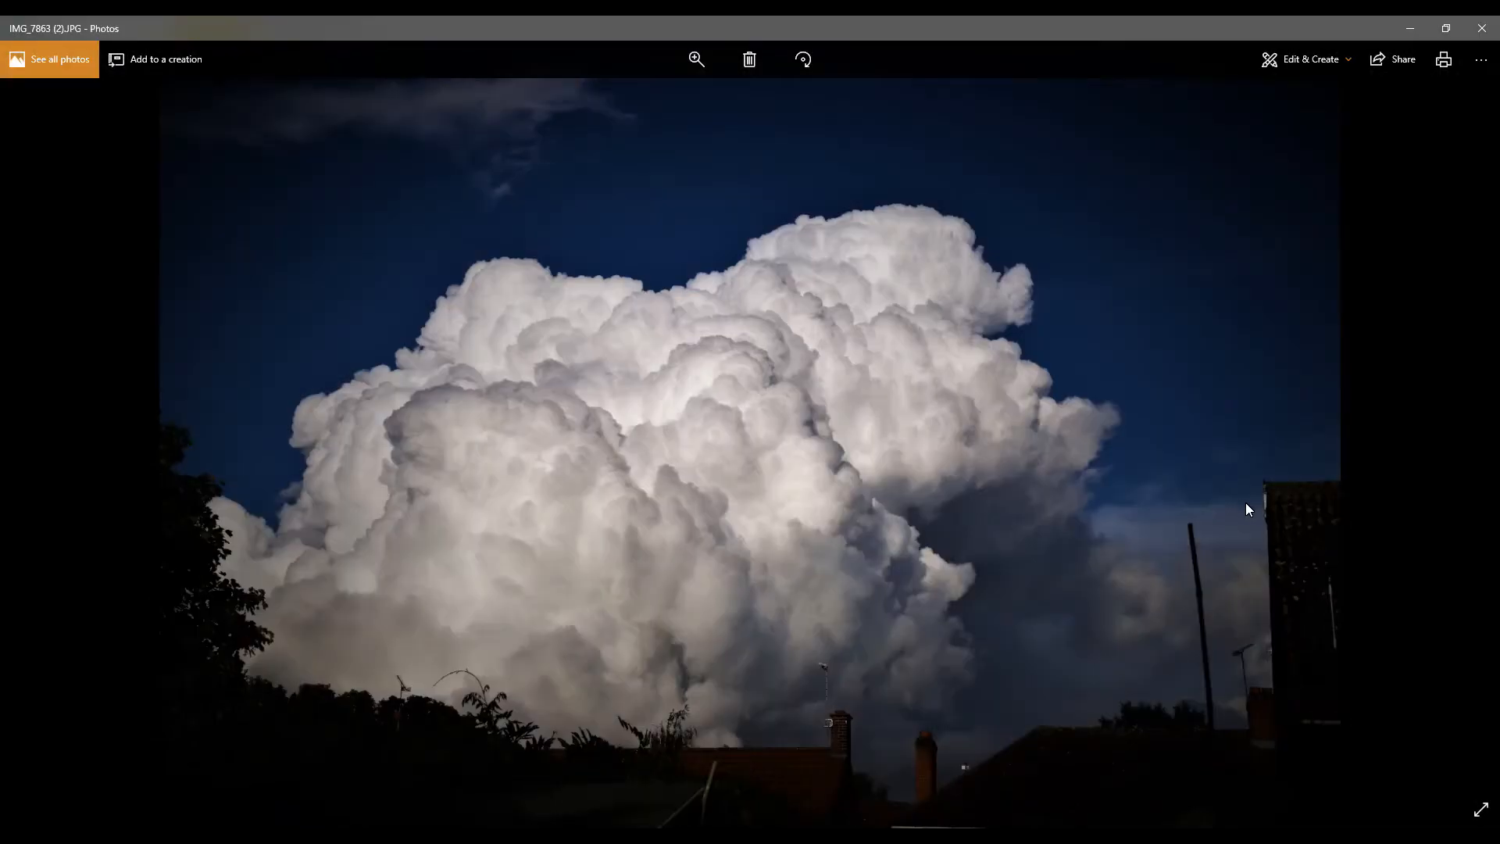
pyautogui.hotkey('alt', 'Tab')
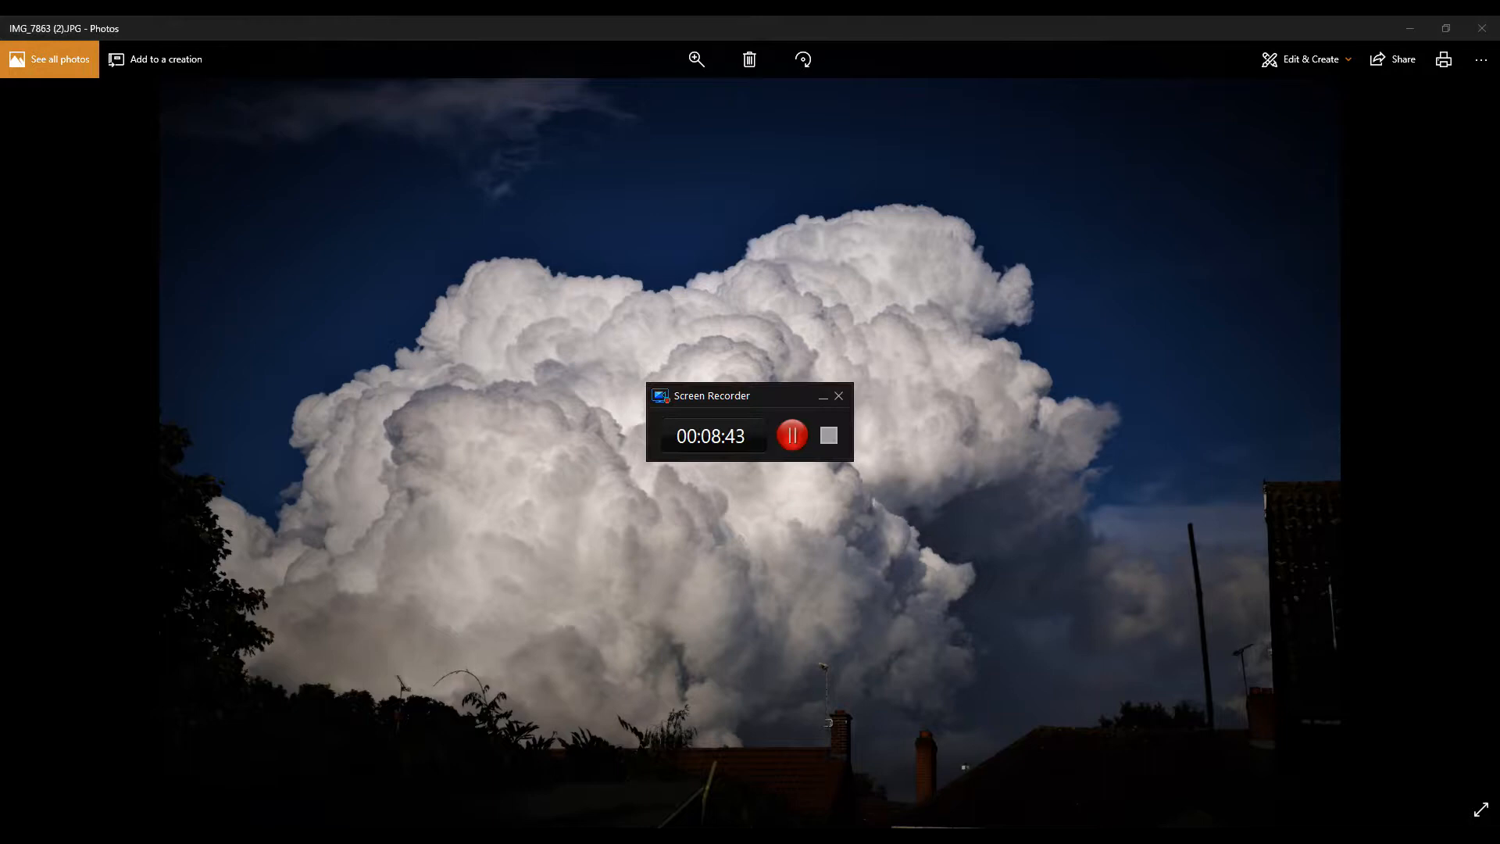
pyautogui.click(792, 436)
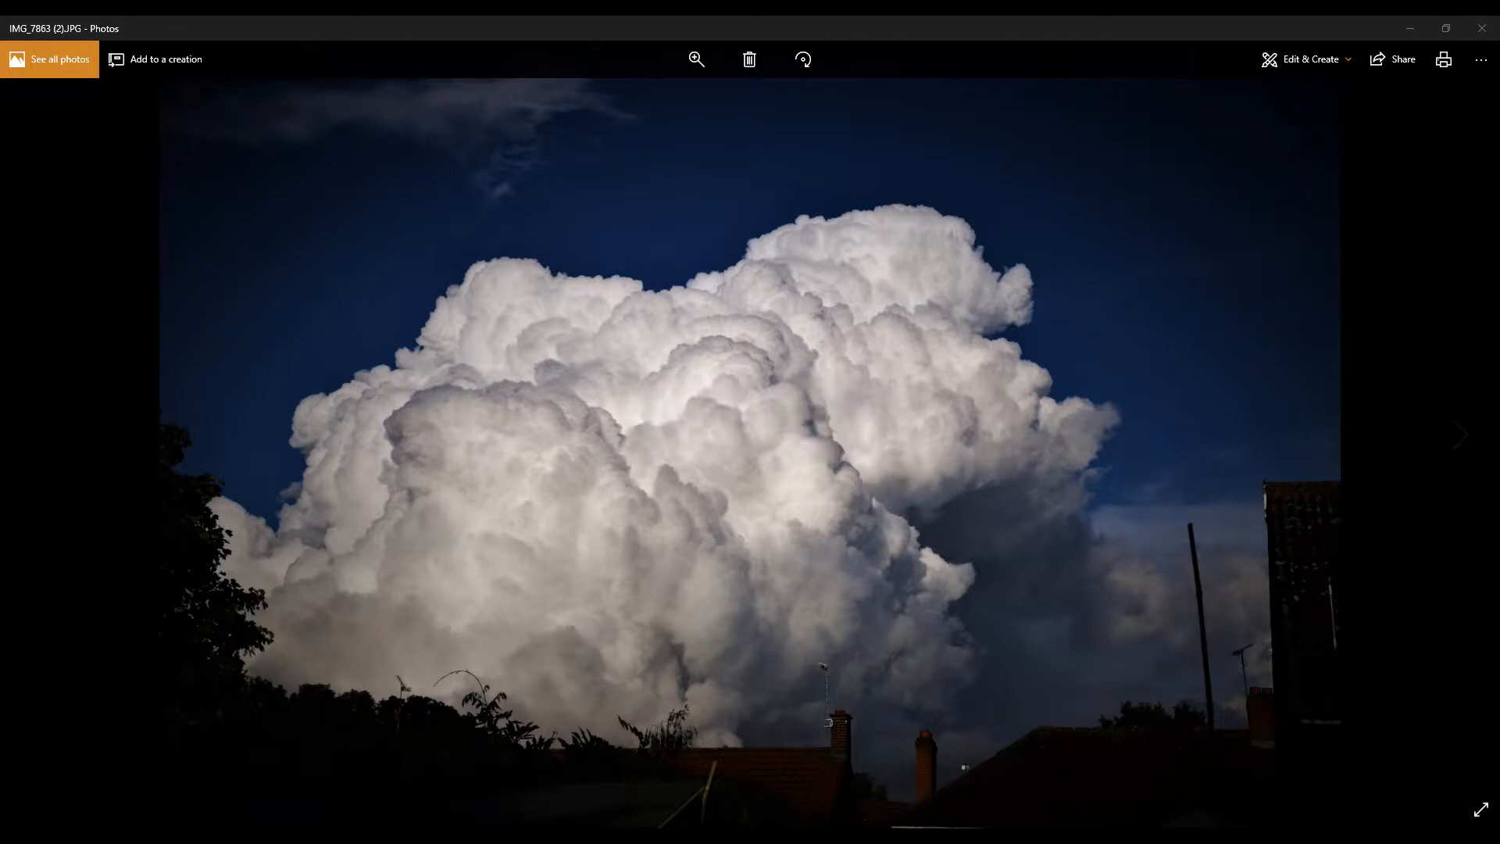
# Open the oil lamp photo IMG_7872.JPG for editing and apply the automatic enhancement.
pyautogui.click(1462, 434)
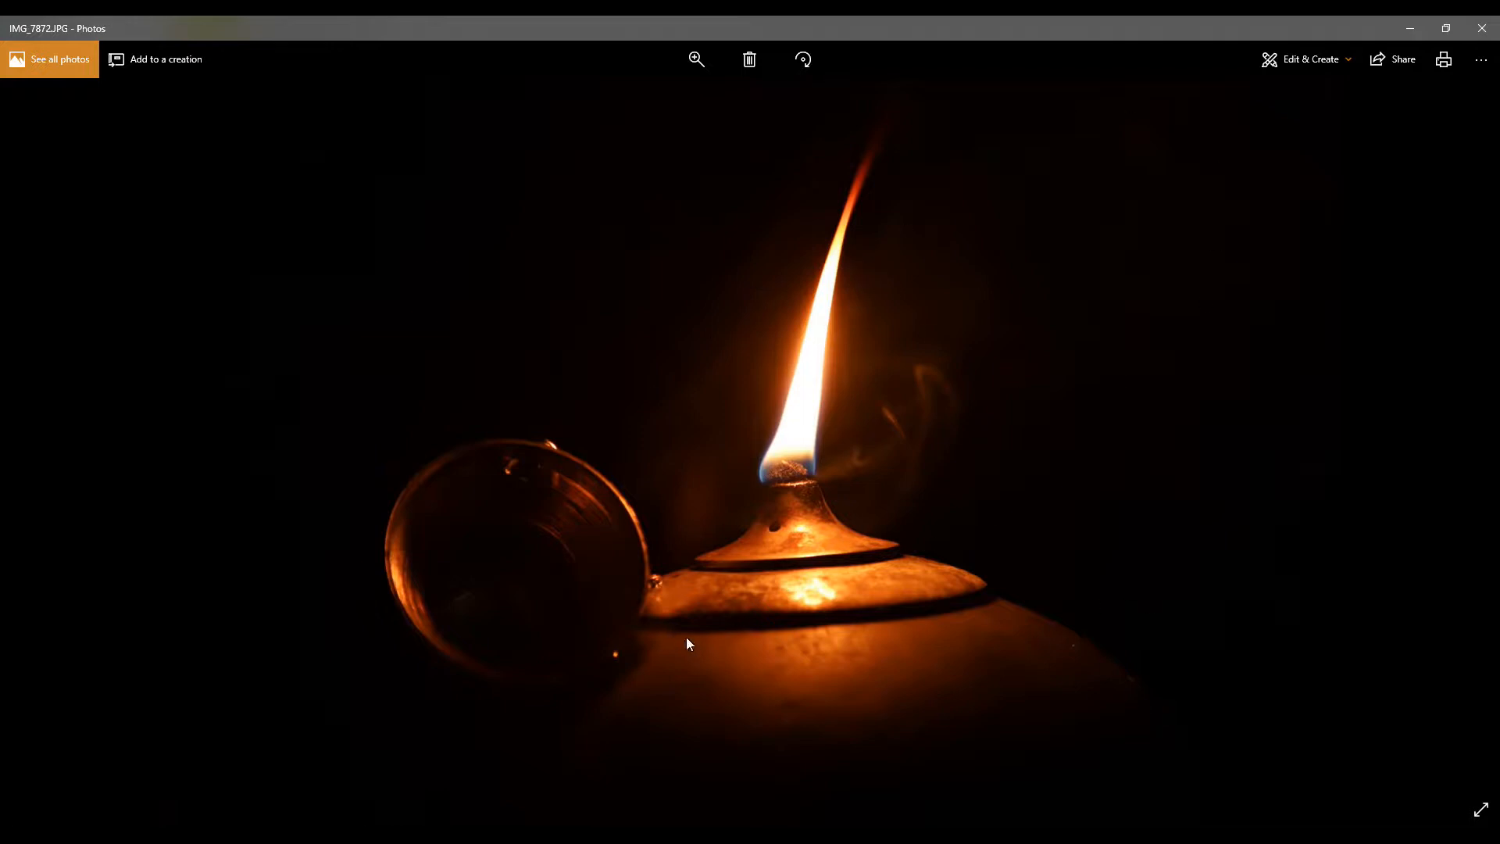
pyautogui.click(1304, 60)
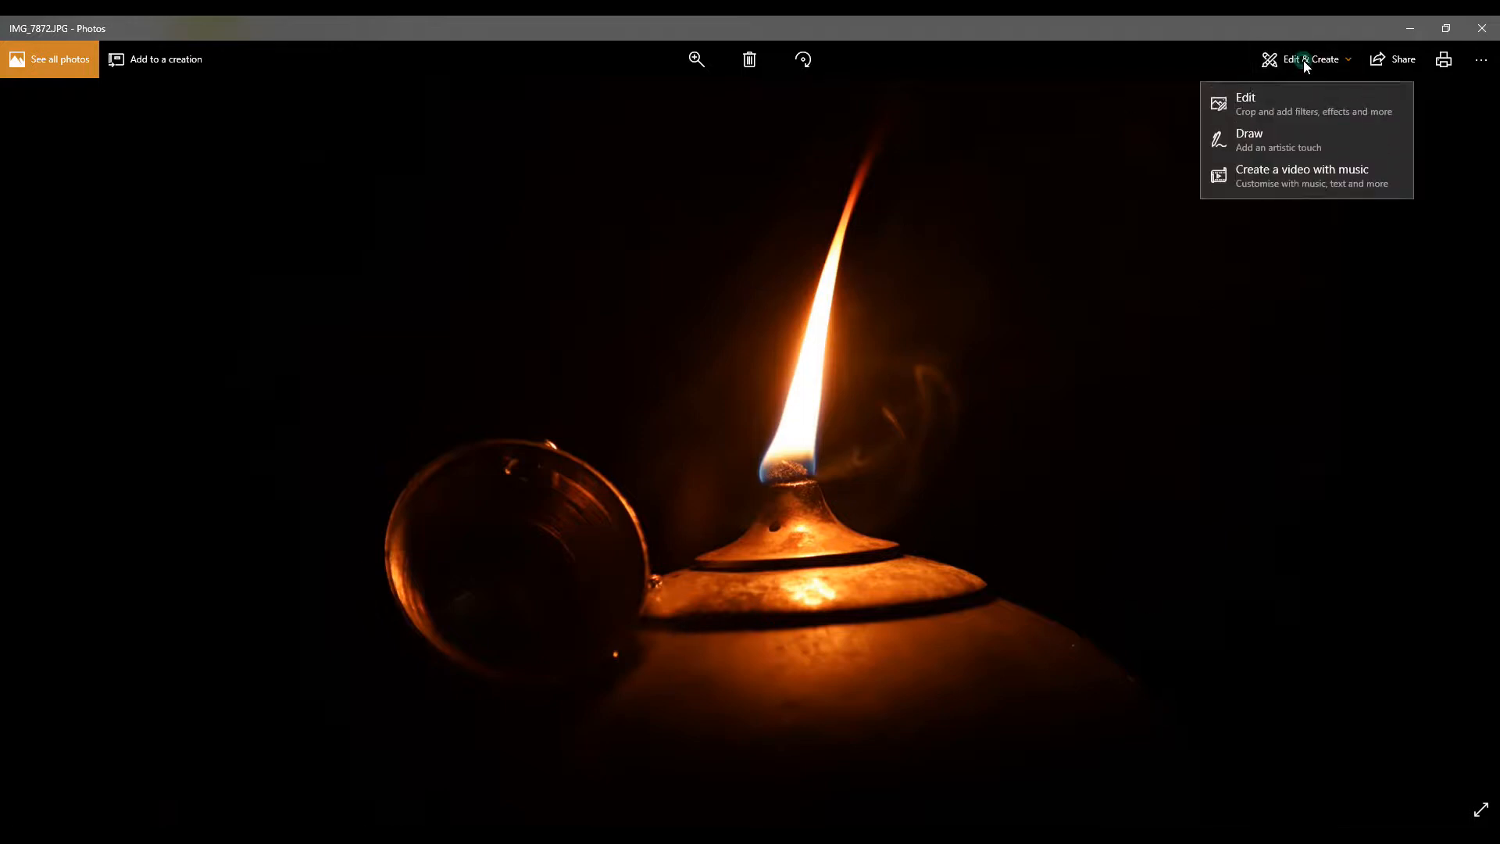
pyautogui.click(1283, 100)
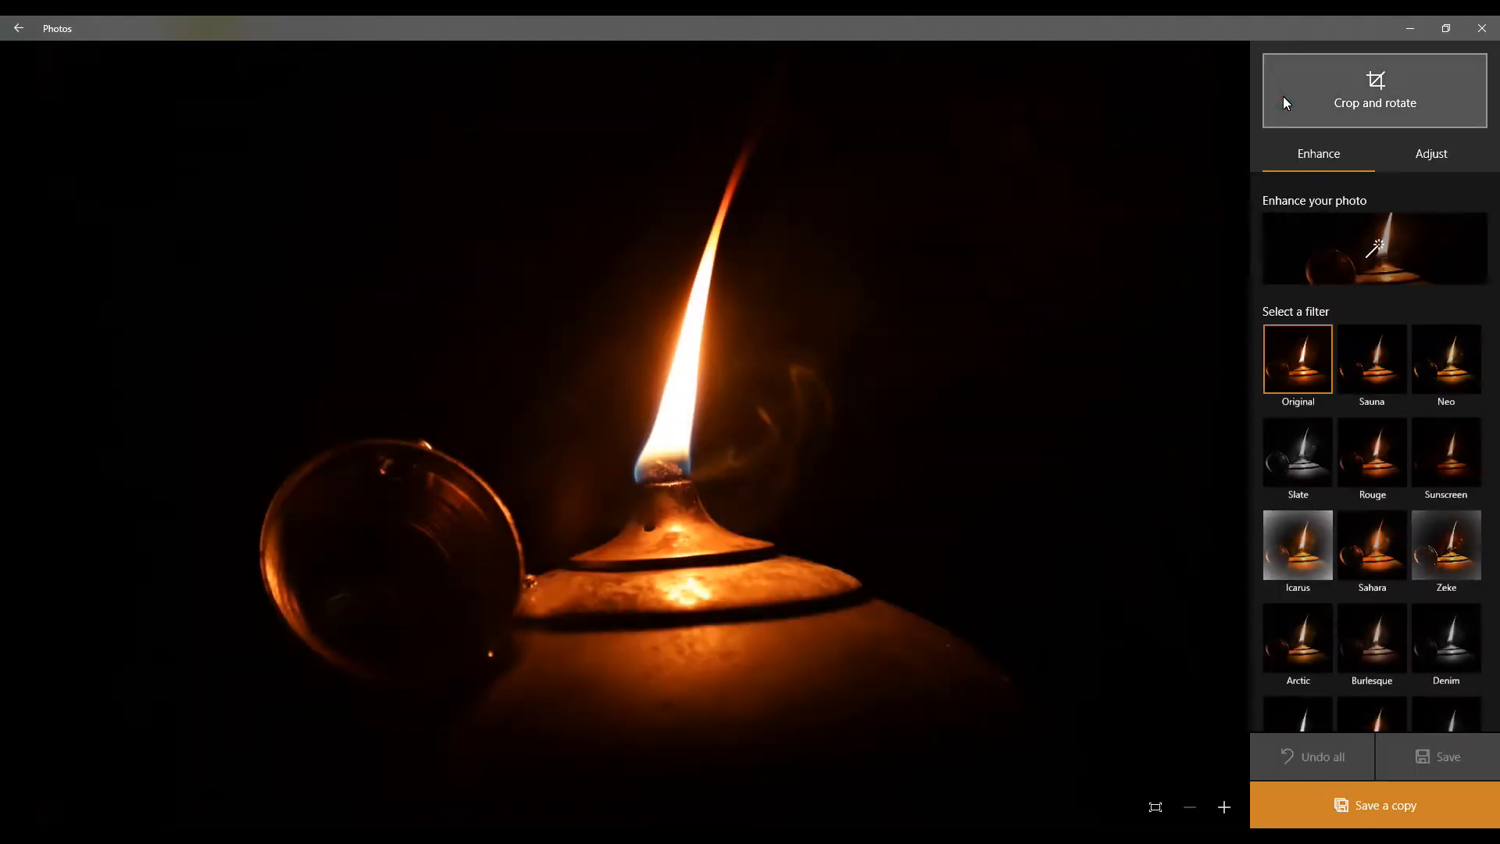
pyautogui.click(1377, 248)
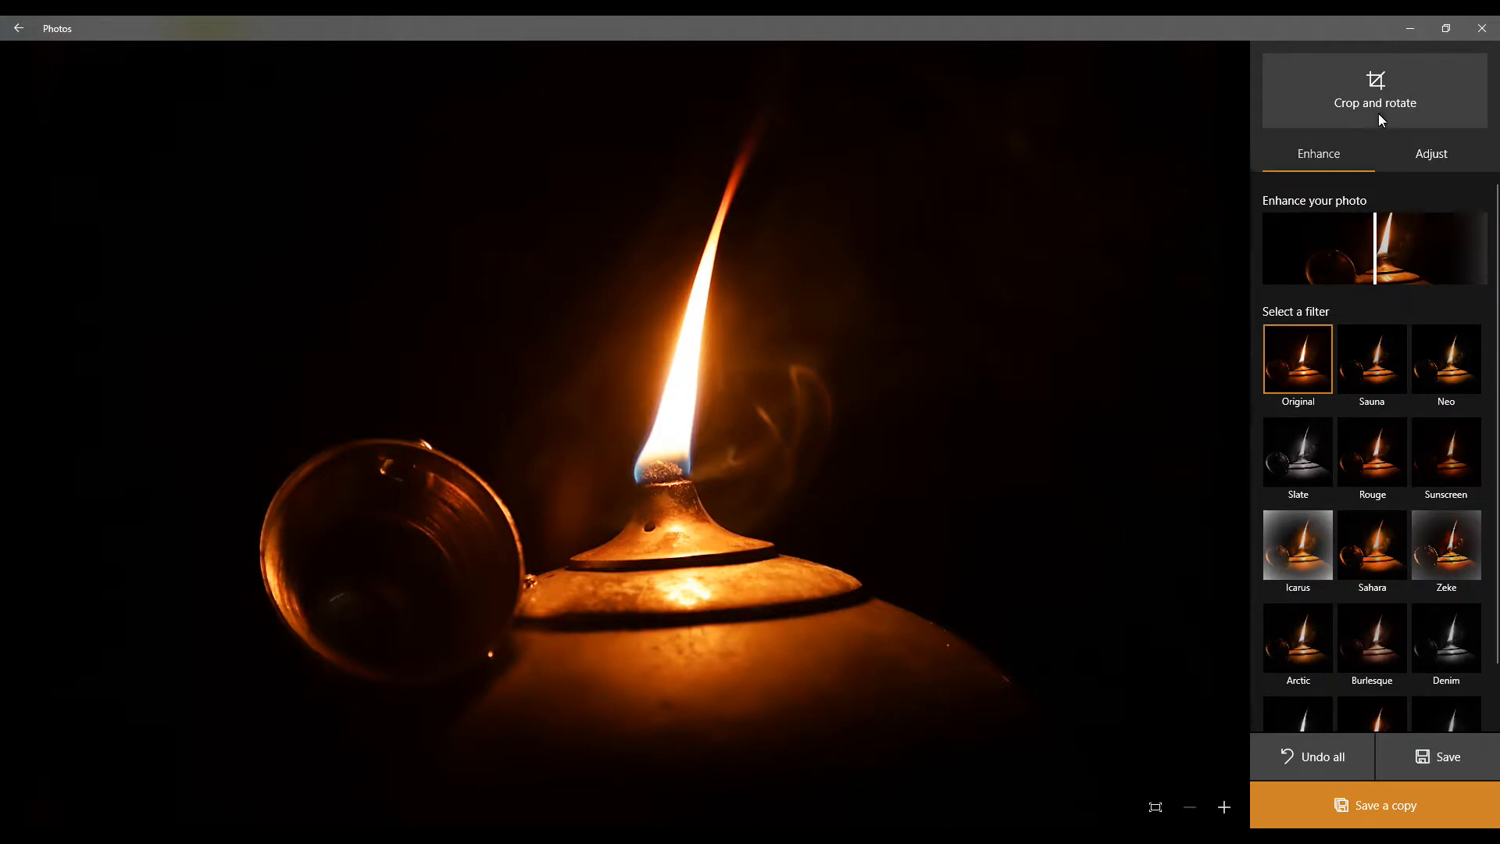
# Straighten the lamp photo by -4° with the crop and rotate tool and apply the change.
pyautogui.click(1376, 86)
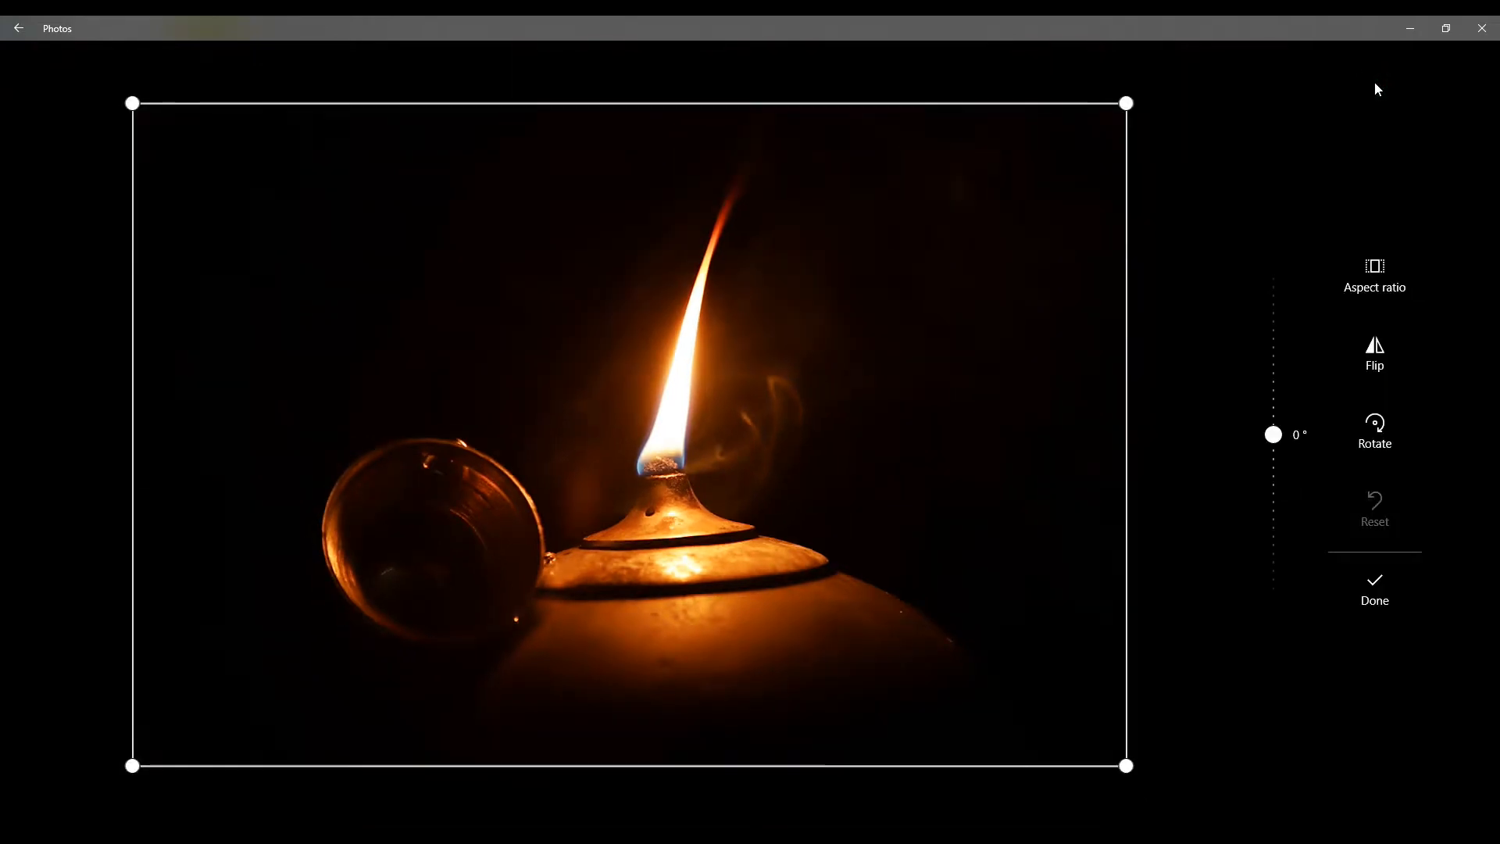
pyautogui.moveTo(1131, 109); pyautogui.dragTo(1270, 69)
pyautogui.moveTo(1277, 444)
pyautogui.mouseDown()
pyautogui.moveTo(1277, 469)
pyautogui.moveTo(1292, 436)
pyautogui.moveTo(1298, 455)
pyautogui.mouseUp()
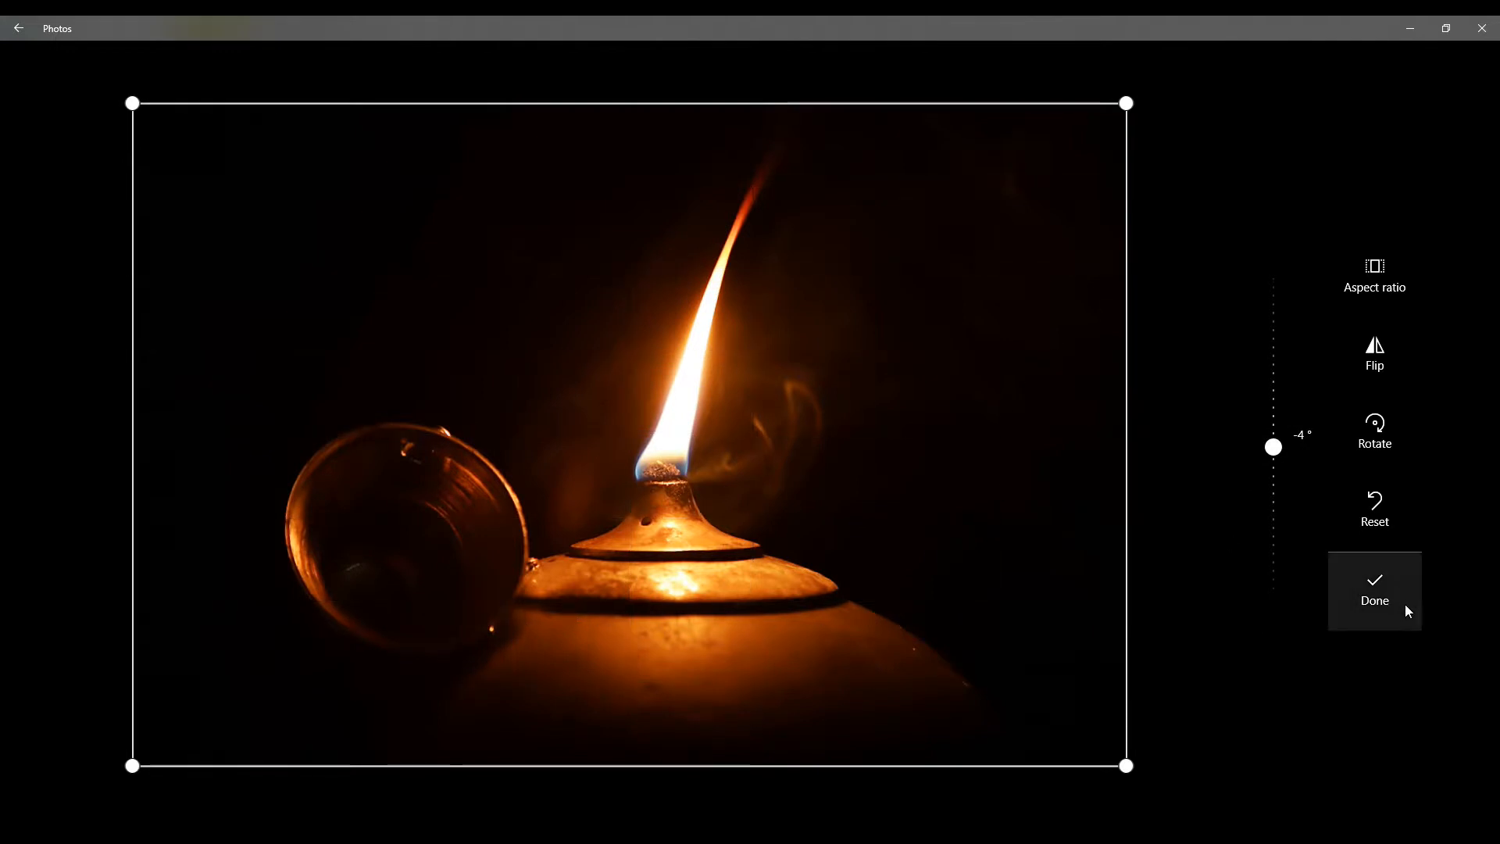
pyautogui.click(1379, 598)
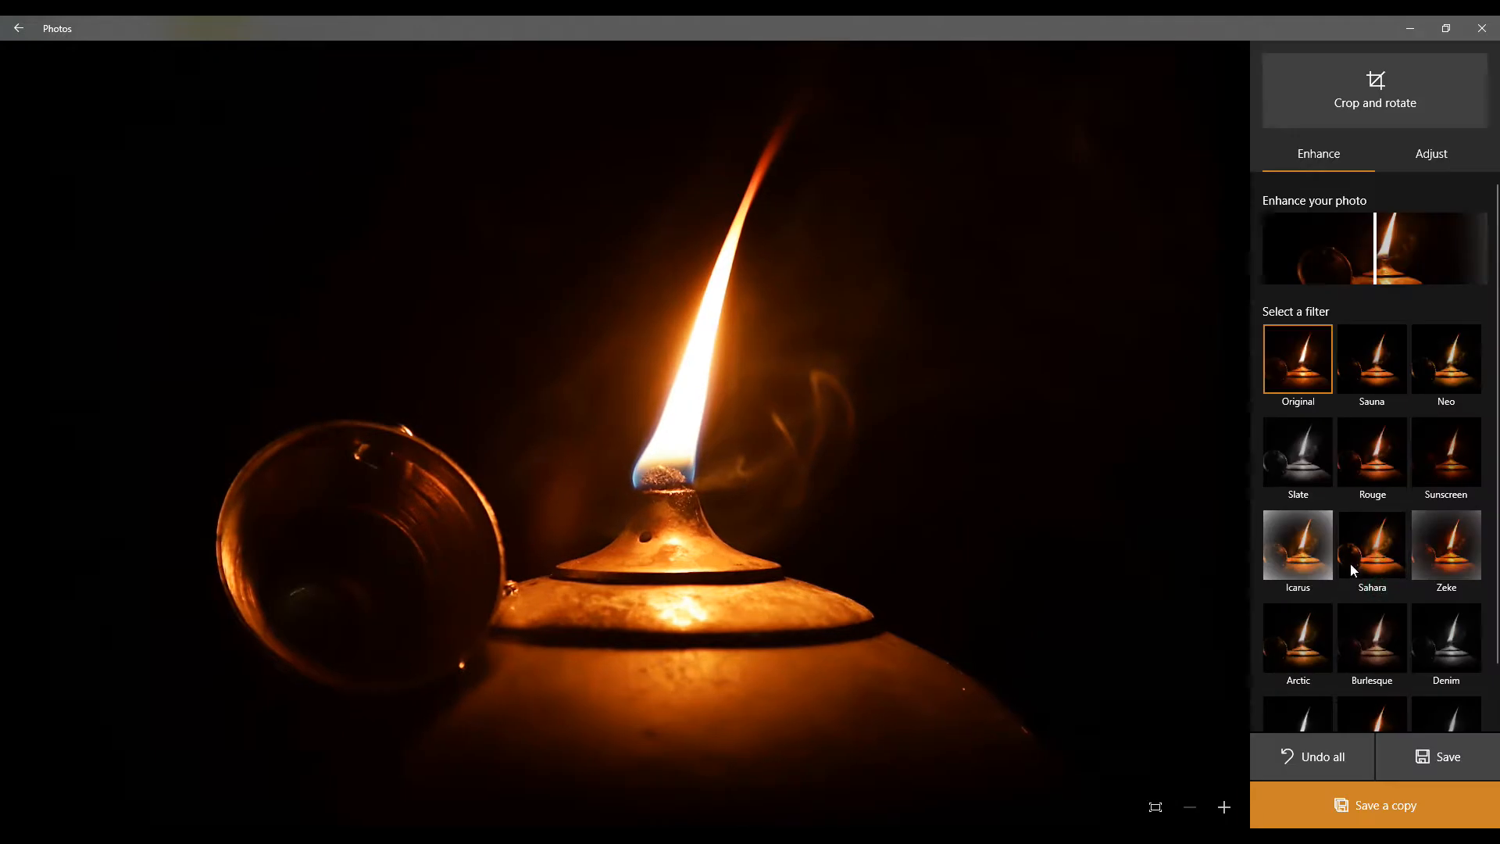
# Try raising the lamp photo's overall light well above neutral, return it to neutral, and show the individual light settings.
pyautogui.click(1430, 156)
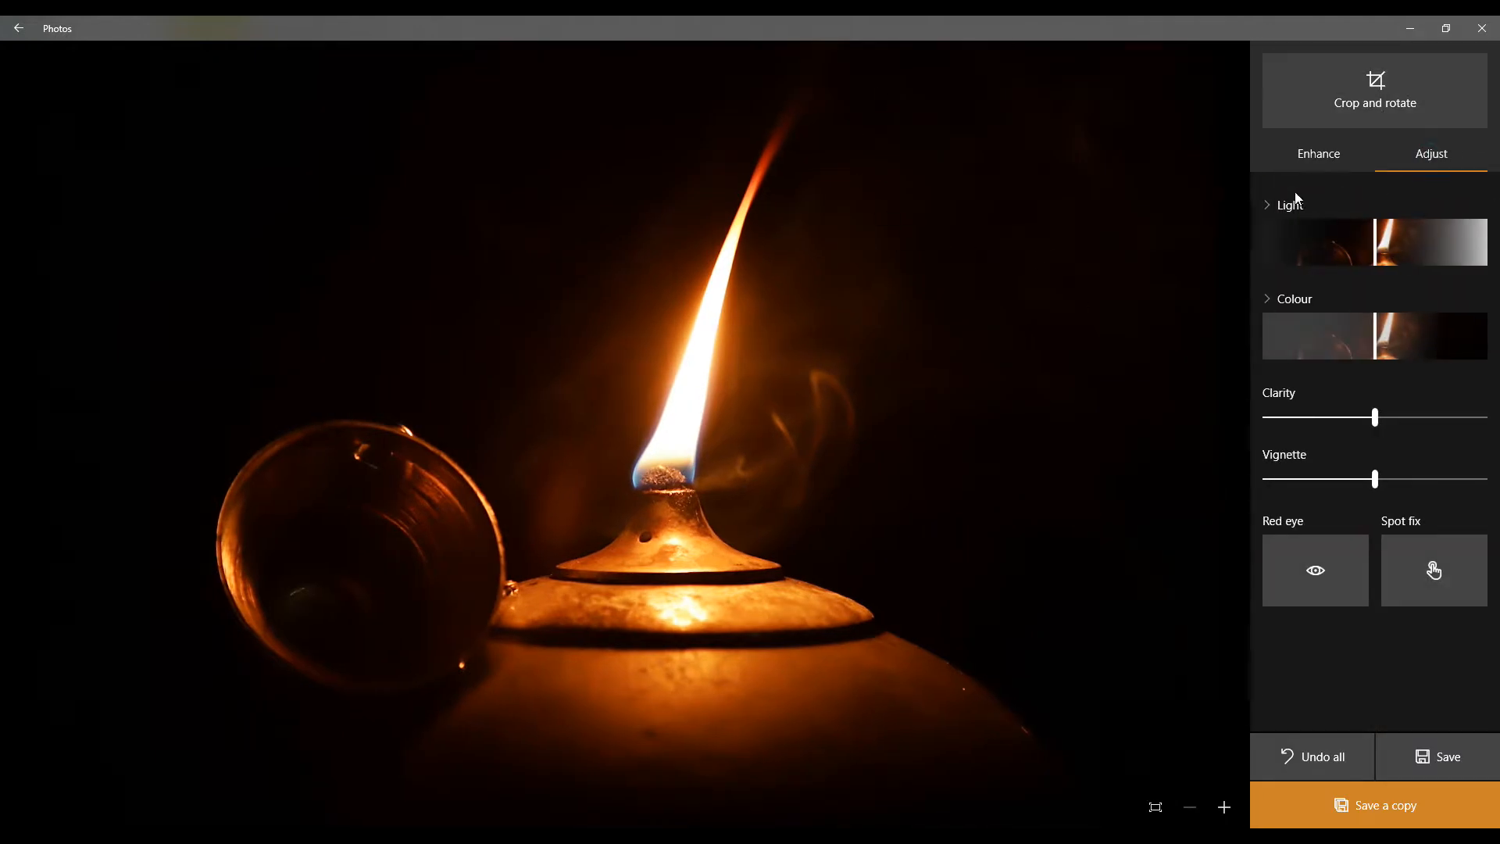
pyautogui.moveTo(1375, 254); pyautogui.dragTo(1464, 262)
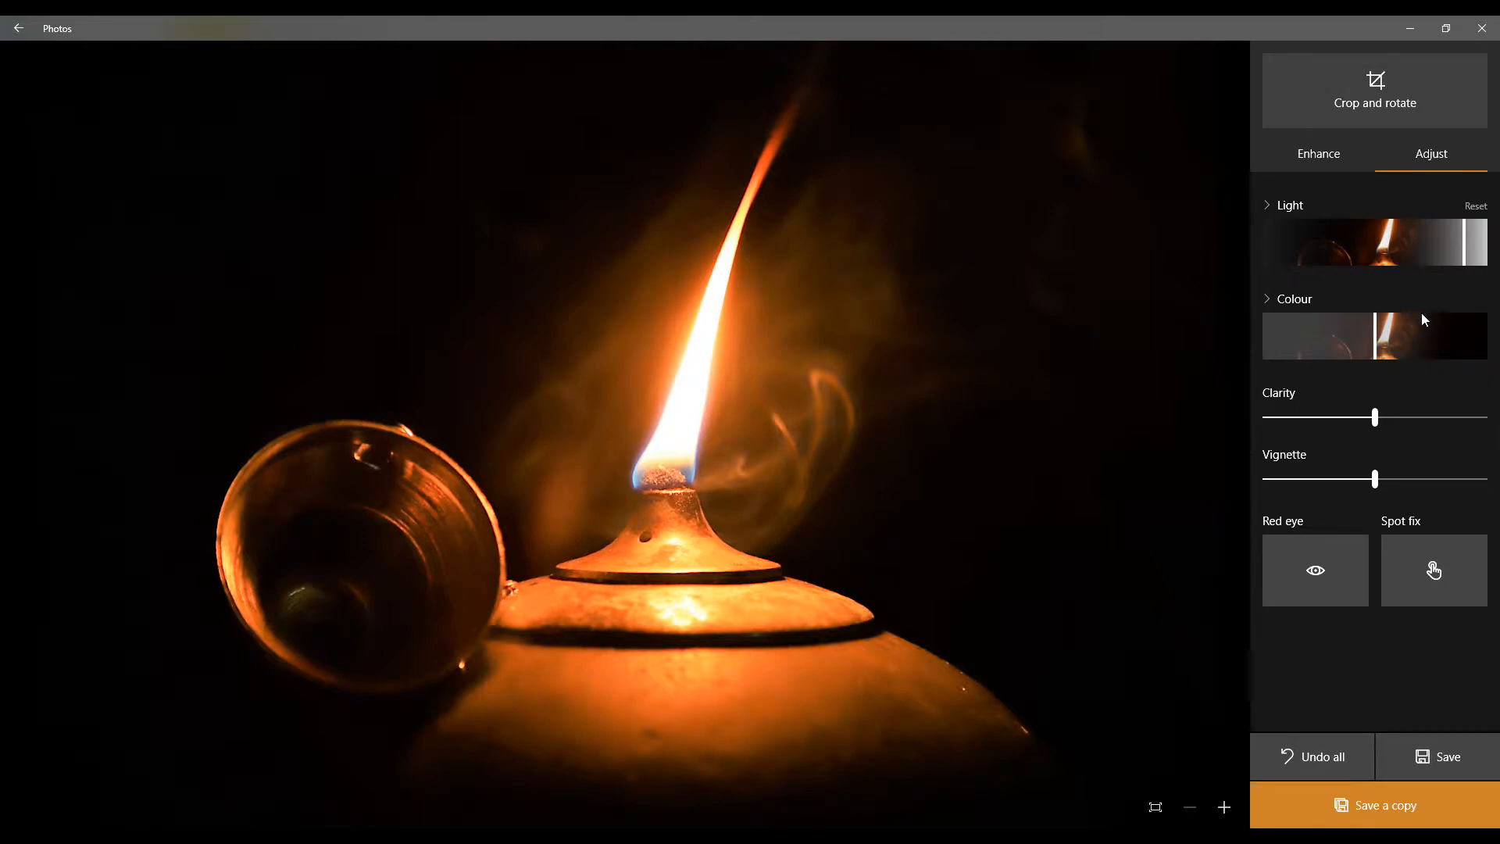
pyautogui.moveTo(1468, 249); pyautogui.dragTo(1375, 248)
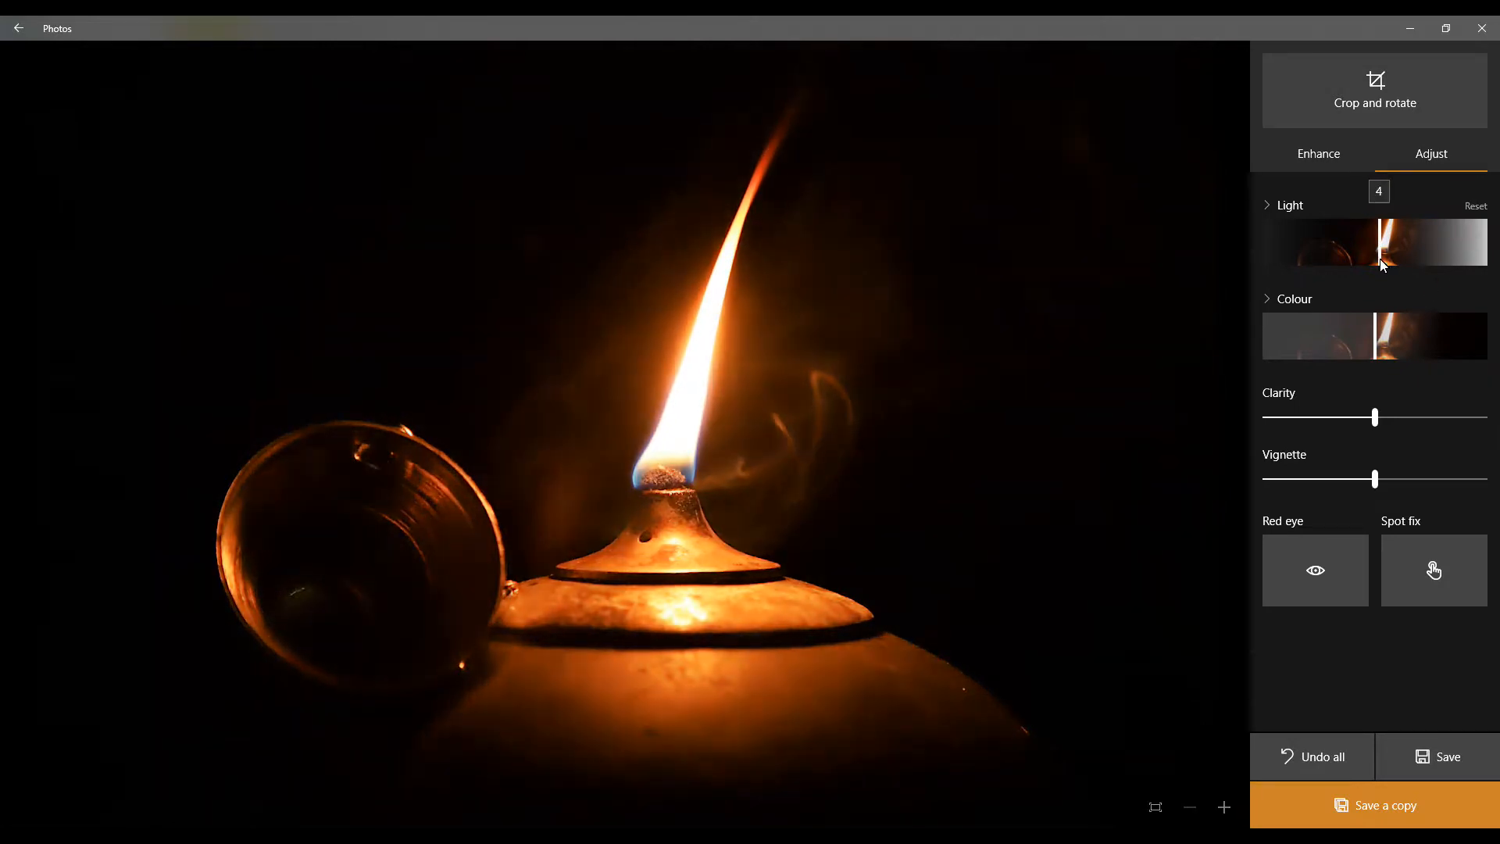
pyautogui.click(1269, 208)
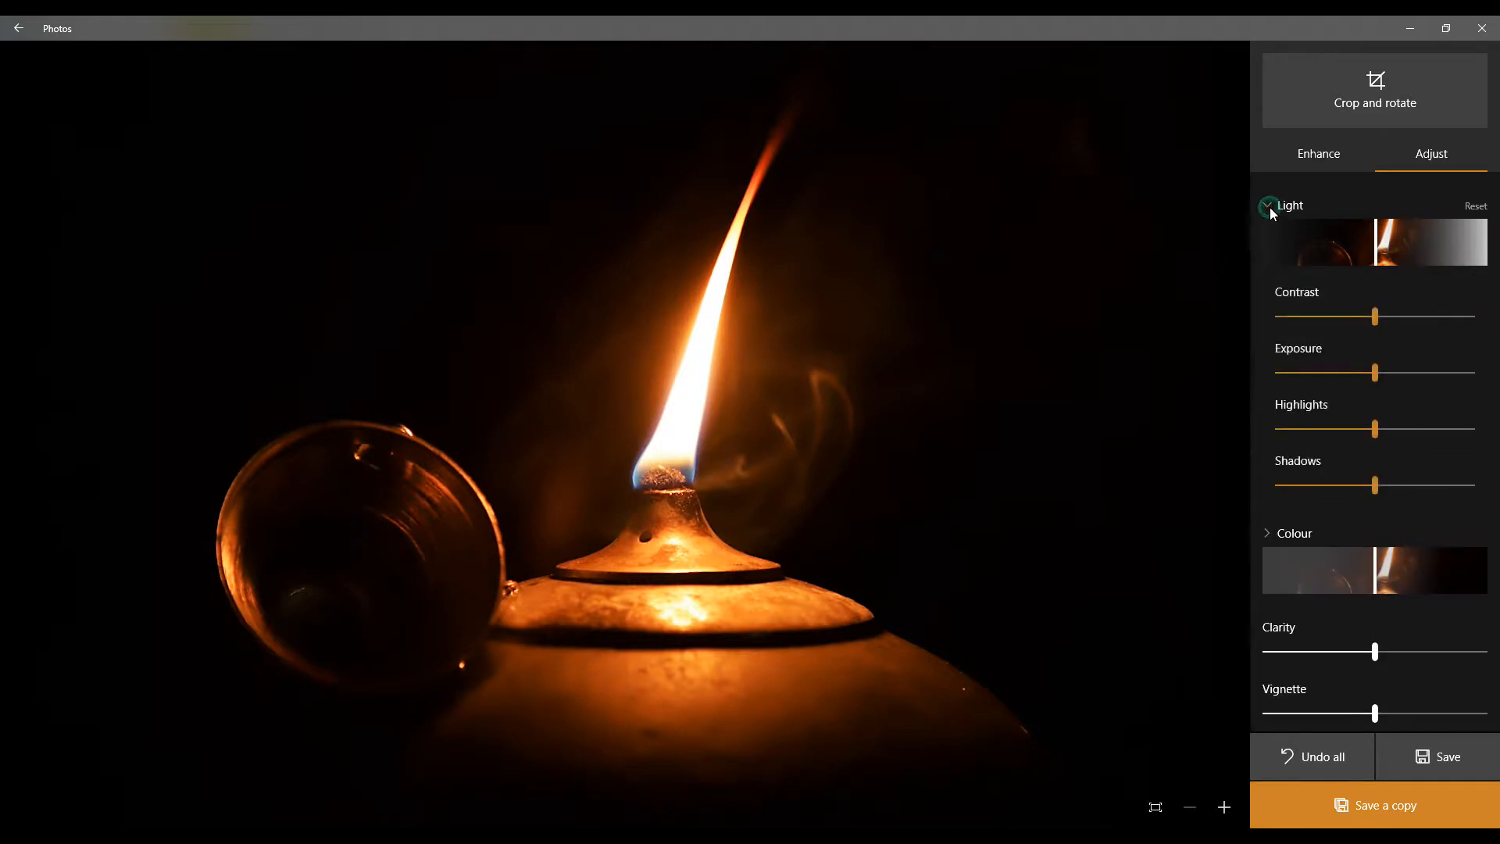
# Try the lamp photo's contrast at 100 and about halfway below neutral, and return it to nearly neutral.
pyautogui.click(1377, 319)
pyautogui.moveTo(1377, 317); pyautogui.dragTo(1472, 316)
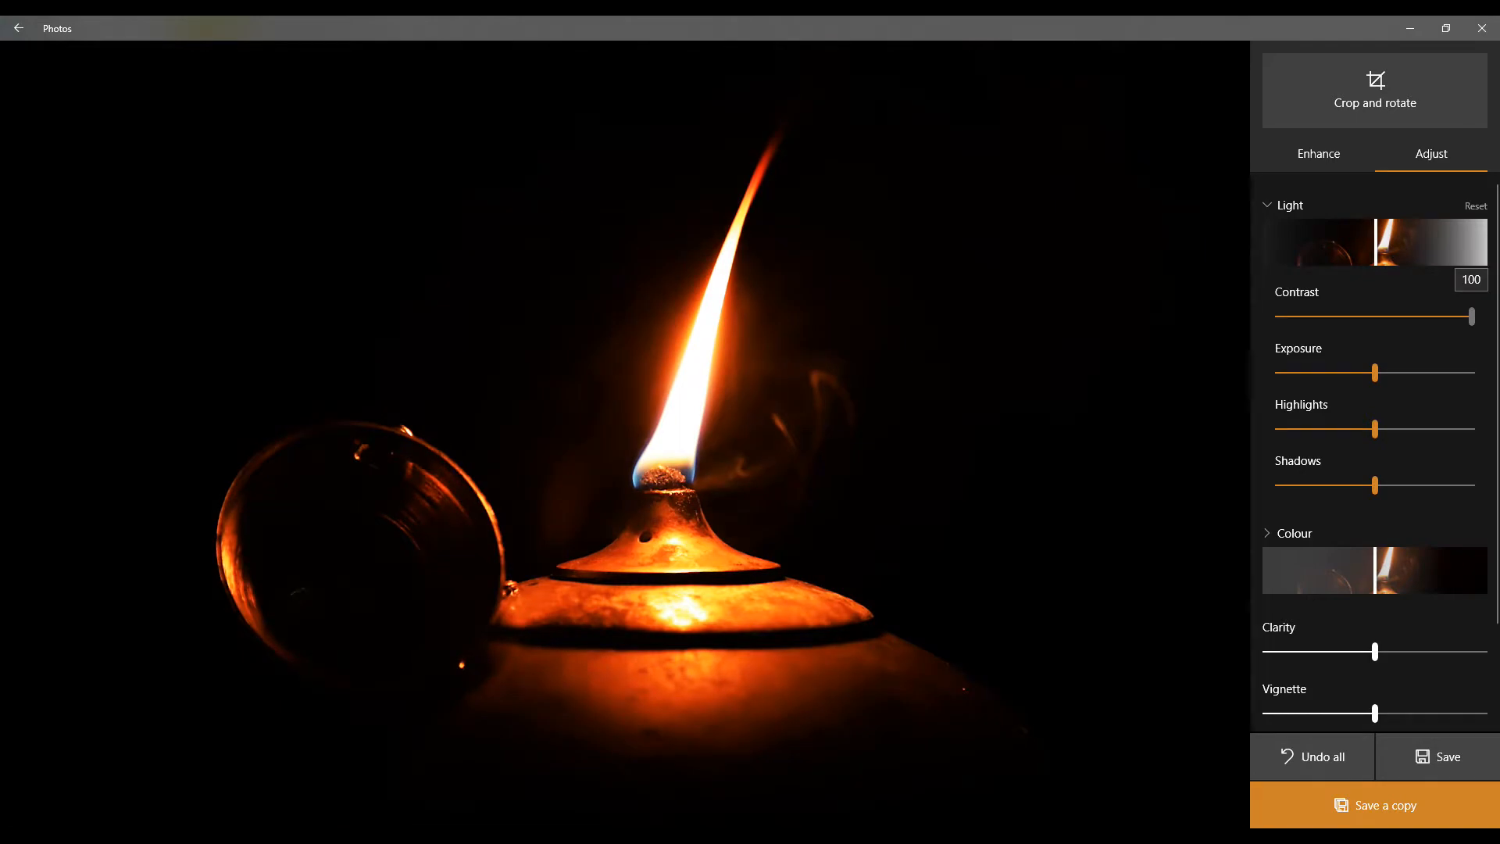
pyautogui.moveTo(1490, 314); pyautogui.dragTo(1438, 326)
pyautogui.moveTo(1291, 326); pyautogui.dragTo(1323, 338)
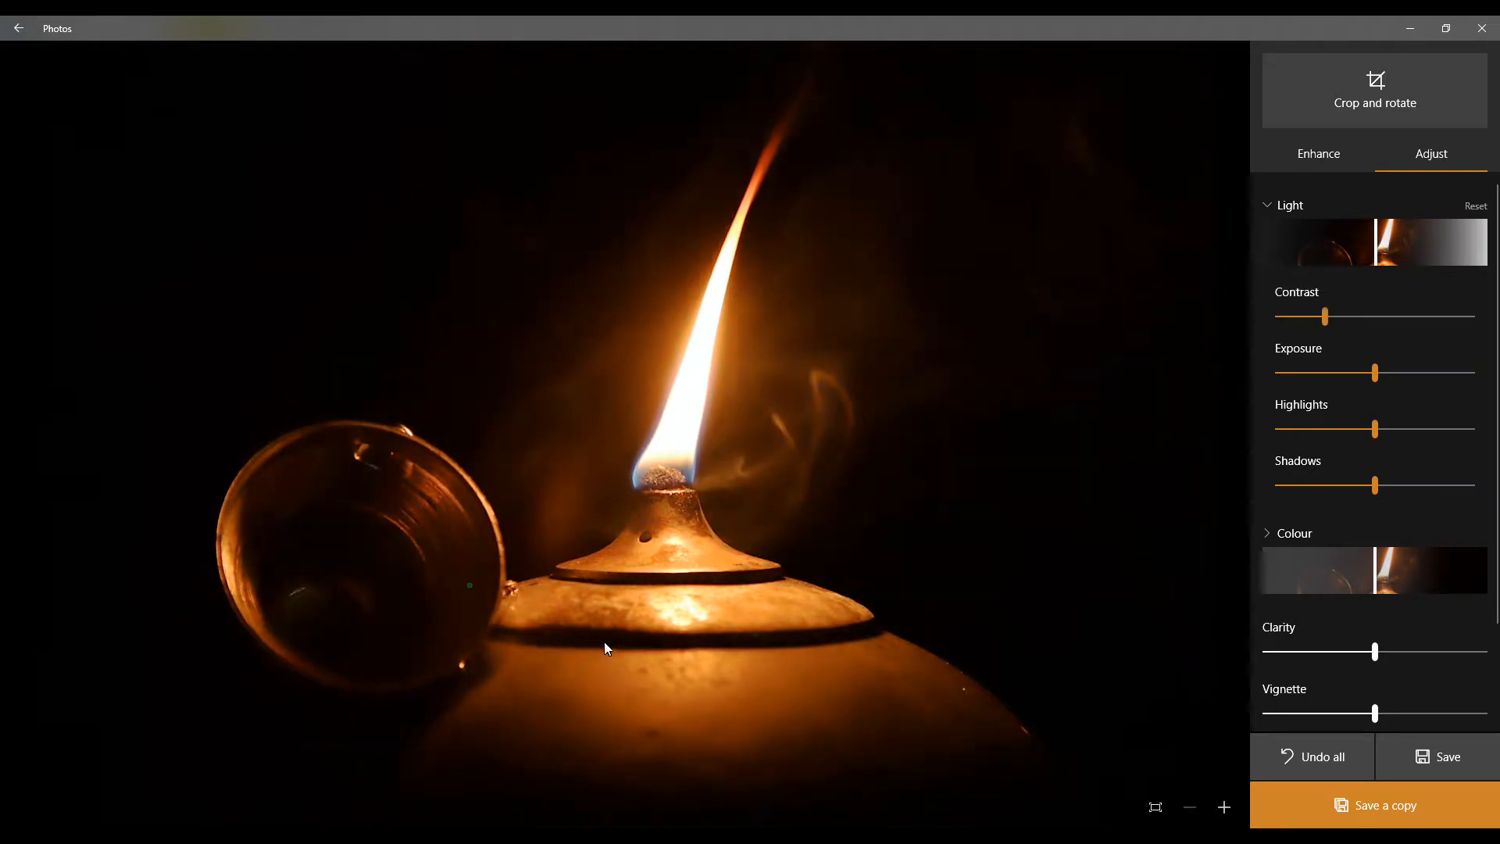
pyautogui.moveTo(1326, 317); pyautogui.dragTo(1374, 322)
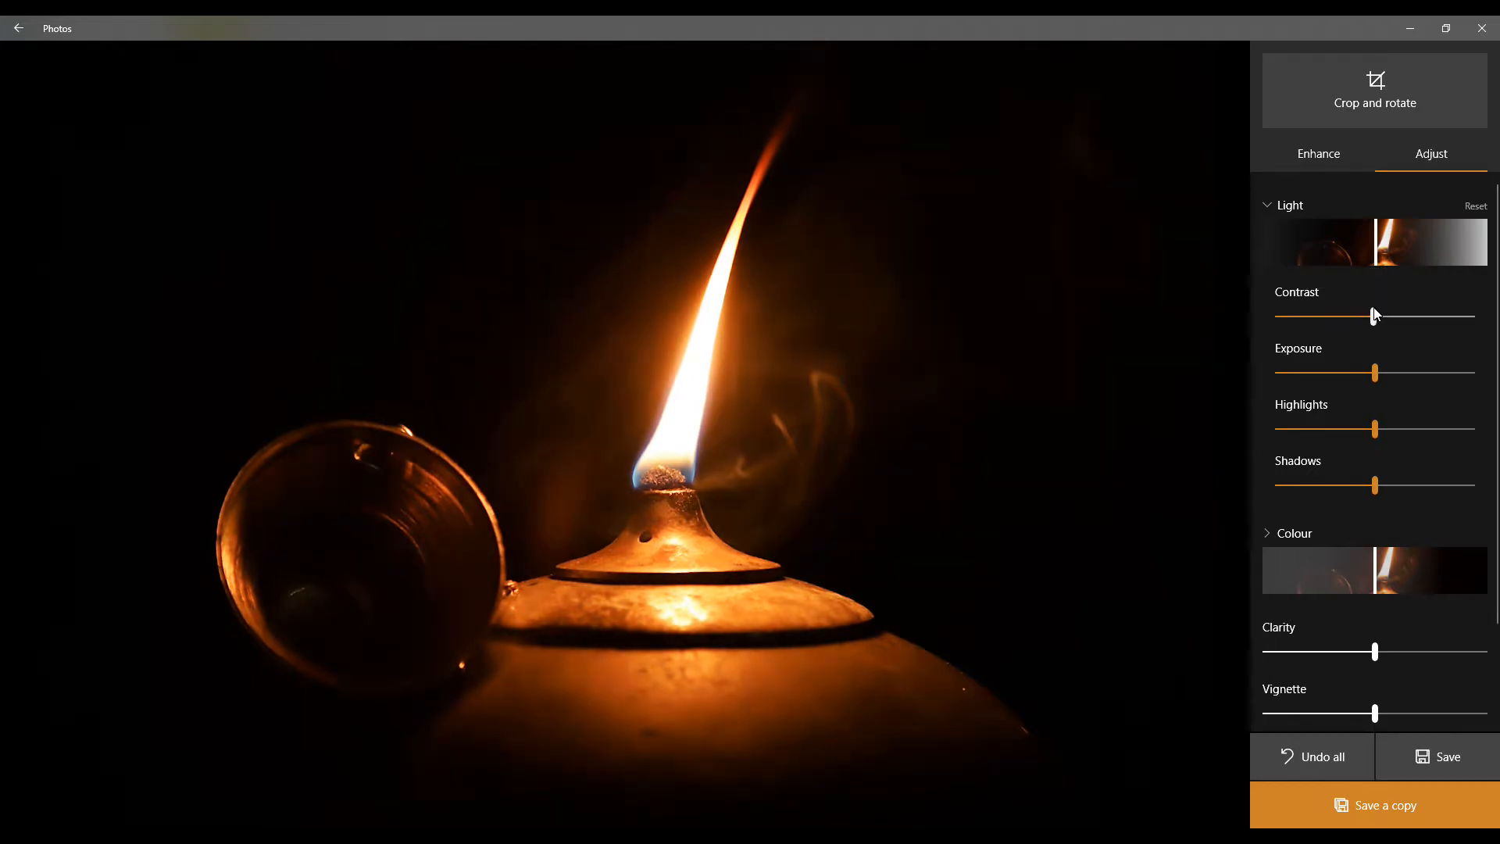
# Try the lamp photo's exposure at -100, and settle exposure and highlights moderately below neutral and shadows just below neutral.
pyautogui.moveTo(1377, 324); pyautogui.dragTo(1249, 394)
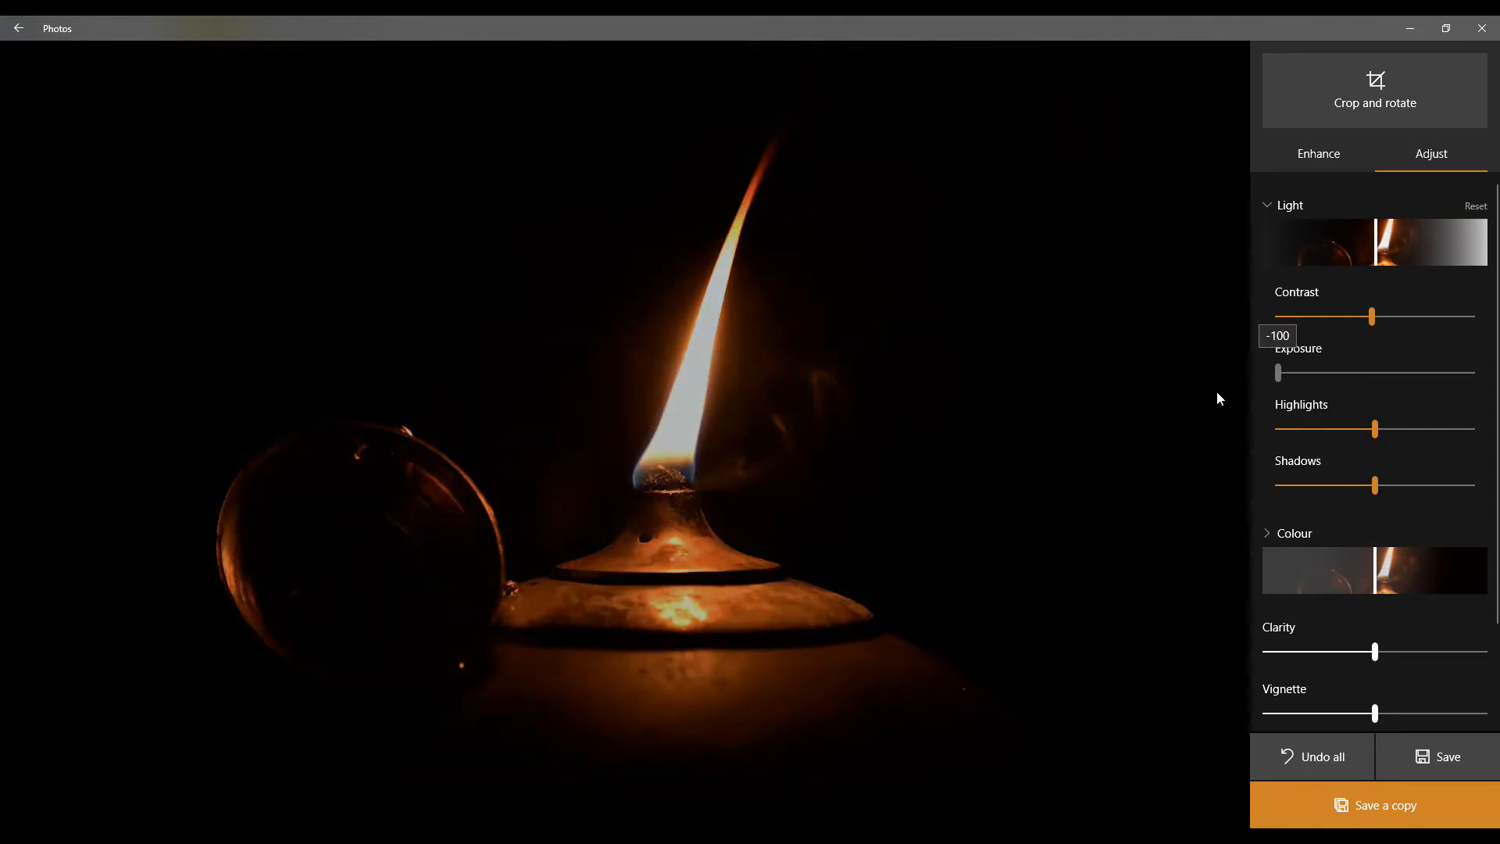
pyautogui.moveTo(1222, 398); pyautogui.dragTo(1347, 378)
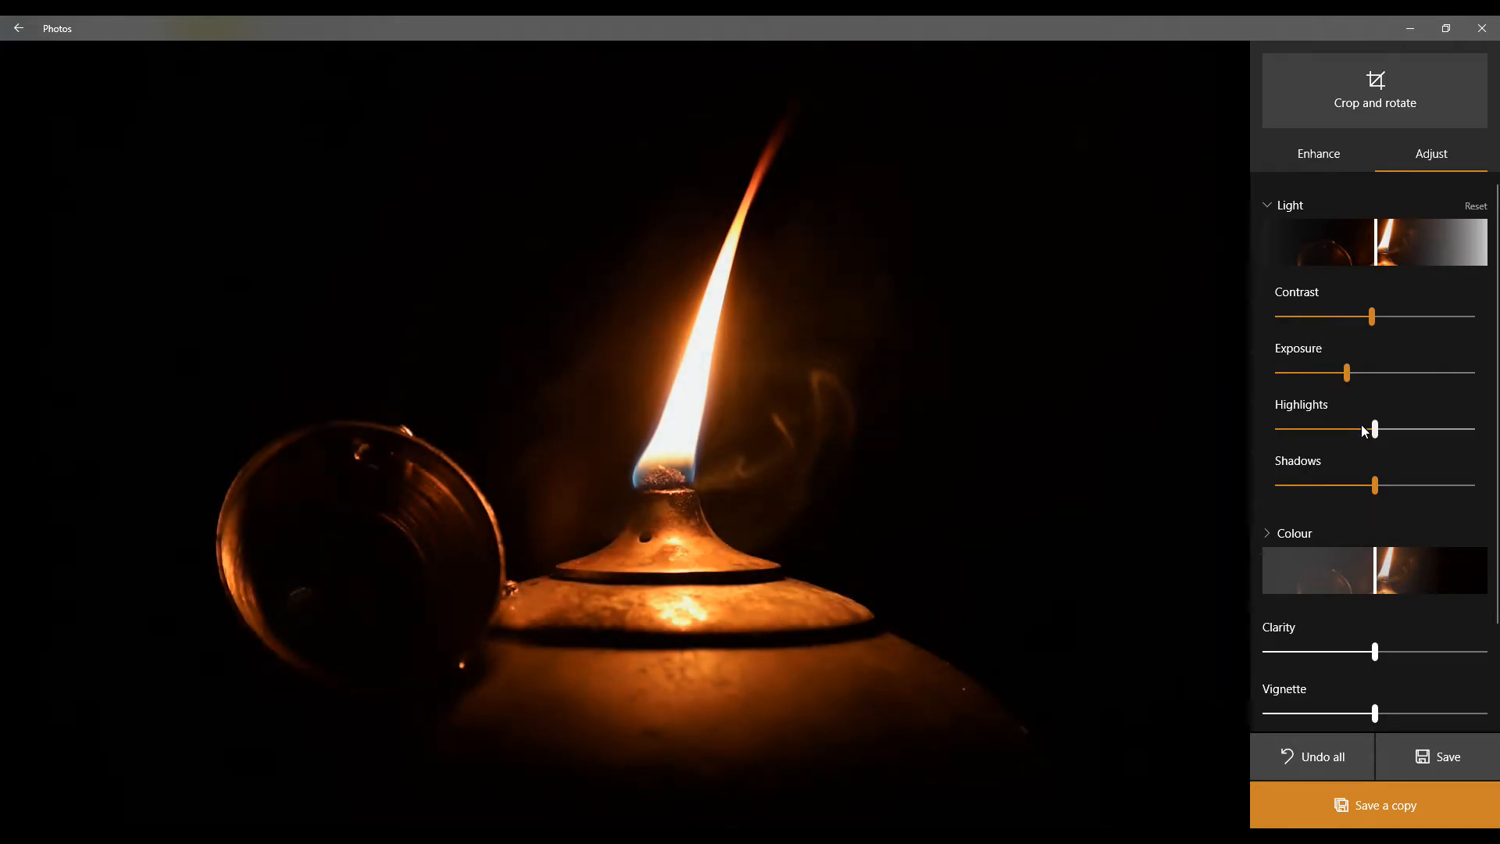
pyautogui.moveTo(1374, 429)
pyautogui.mouseDown()
pyautogui.moveTo(1255, 430)
pyautogui.moveTo(1473, 429)
pyautogui.moveTo(1305, 443)
pyautogui.moveTo(1425, 444)
pyautogui.moveTo(1474, 429)
pyautogui.moveTo(1222, 423)
pyautogui.moveTo(1442, 432)
pyautogui.moveTo(1349, 433)
pyautogui.mouseUp()
pyautogui.moveTo(1379, 490)
pyautogui.mouseDown()
pyautogui.moveTo(1239, 493)
pyautogui.moveTo(1493, 498)
pyautogui.moveTo(1375, 501)
pyautogui.mouseUp()
# Raise the lamp photo's warmth about halfway above neutral, and its clarity and vignette to near or at their maximum.
pyautogui.scroll(-2, 1389, 422)
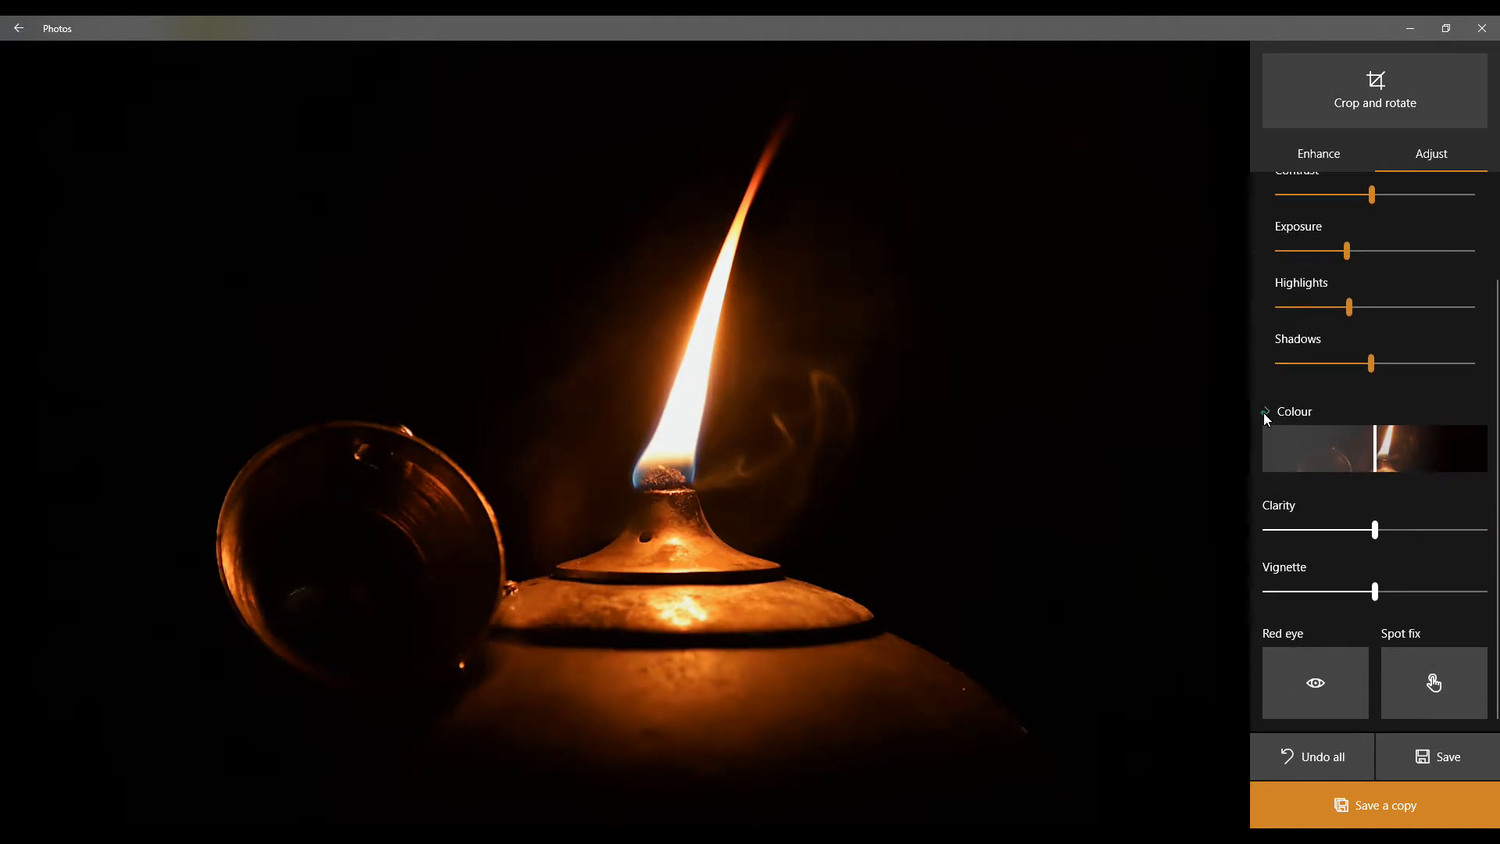
pyautogui.click(1266, 412)
pyautogui.scroll(-2, 1395, 438)
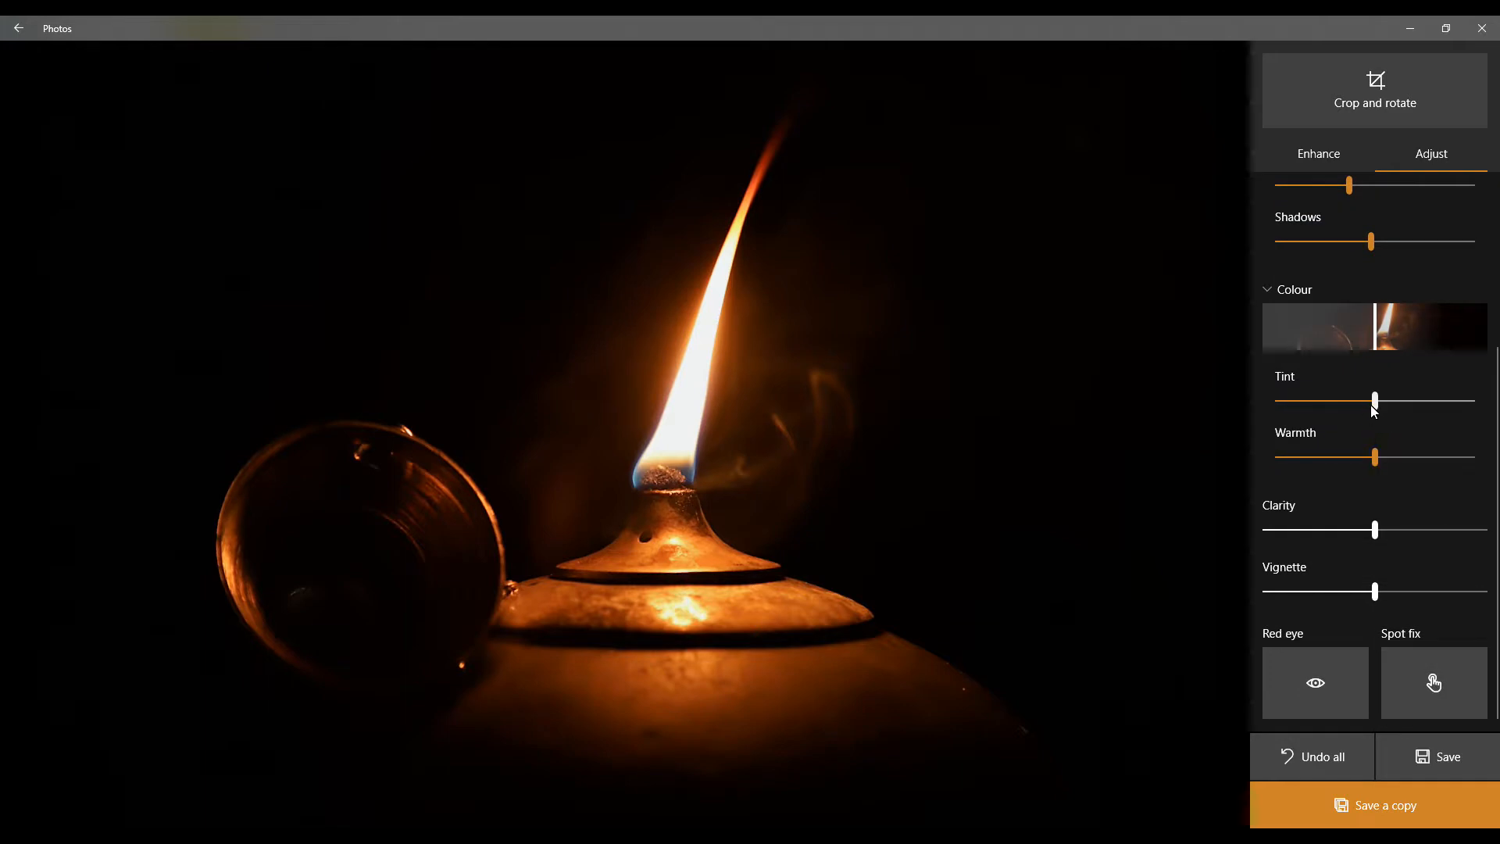
pyautogui.moveTo(1376, 458); pyautogui.dragTo(1444, 455)
pyautogui.moveTo(1375, 529); pyautogui.dragTo(1473, 529)
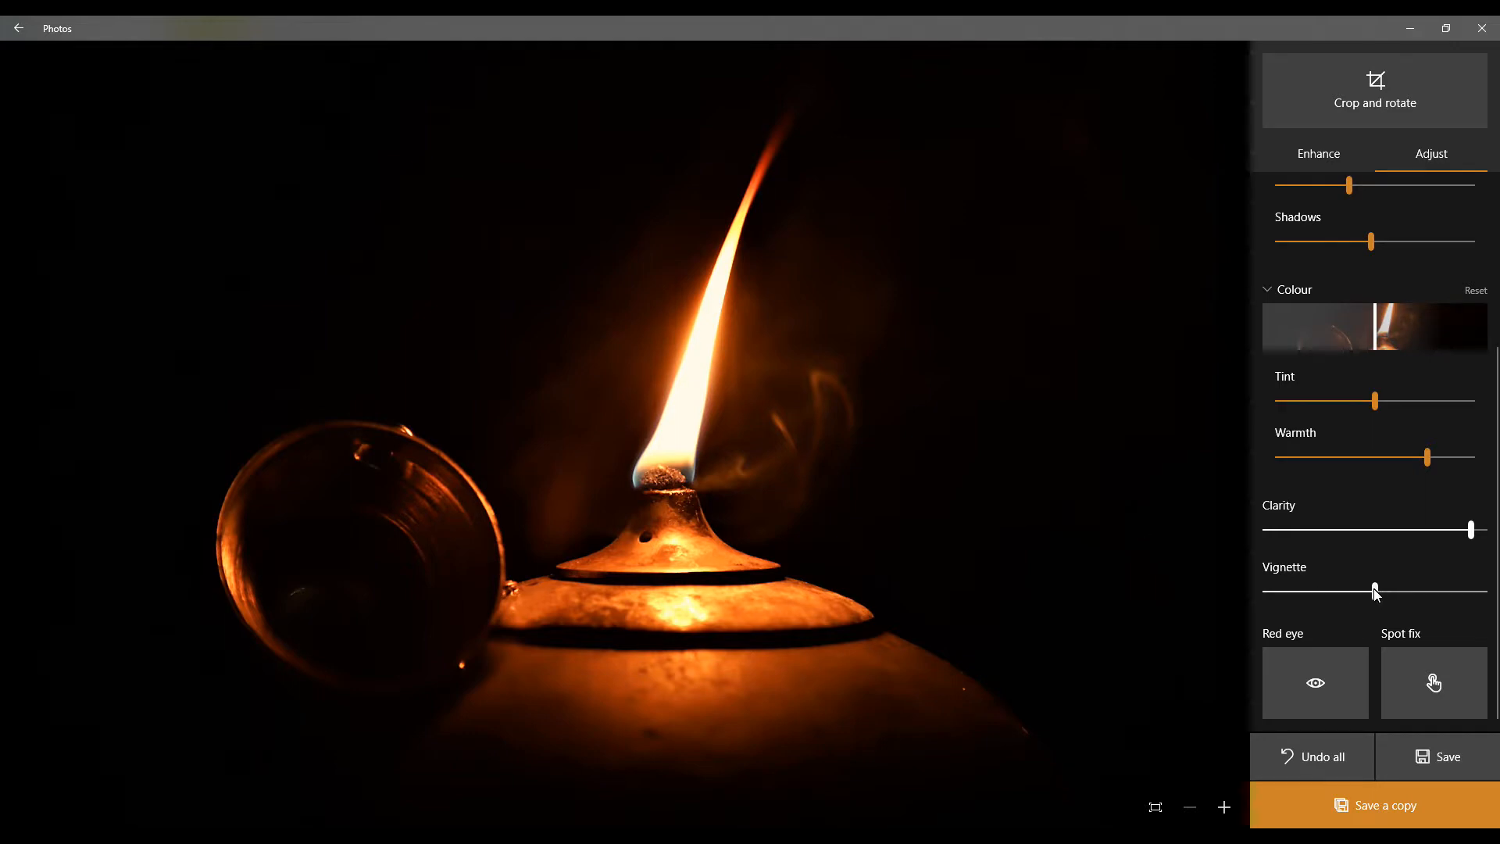
pyautogui.moveTo(1377, 592); pyautogui.dragTo(1484, 591)
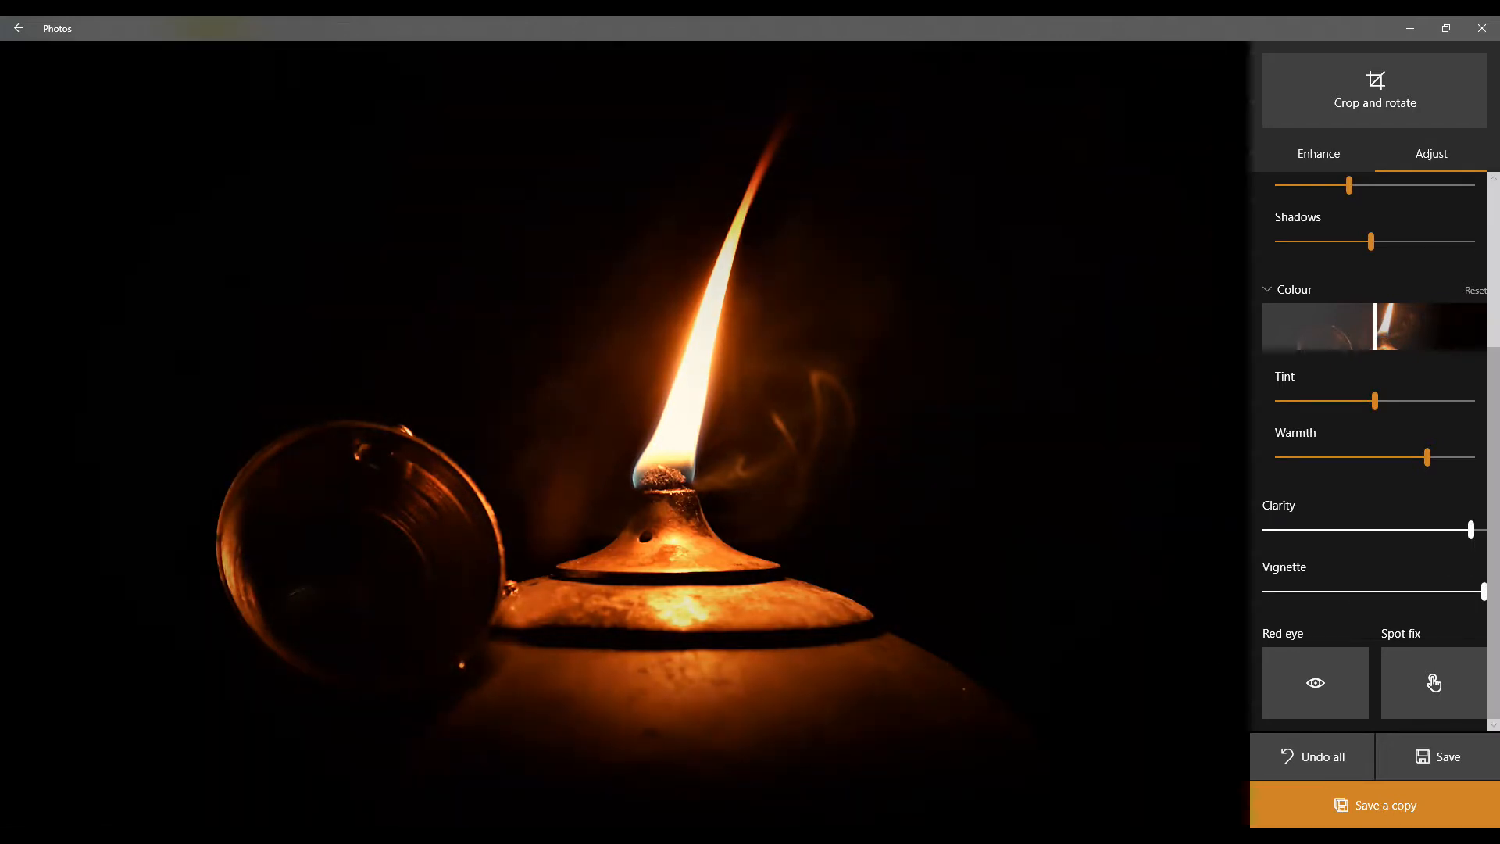
# Save the edited lamp photo as a copy and close the photo viewer.
pyautogui.click(1382, 802)
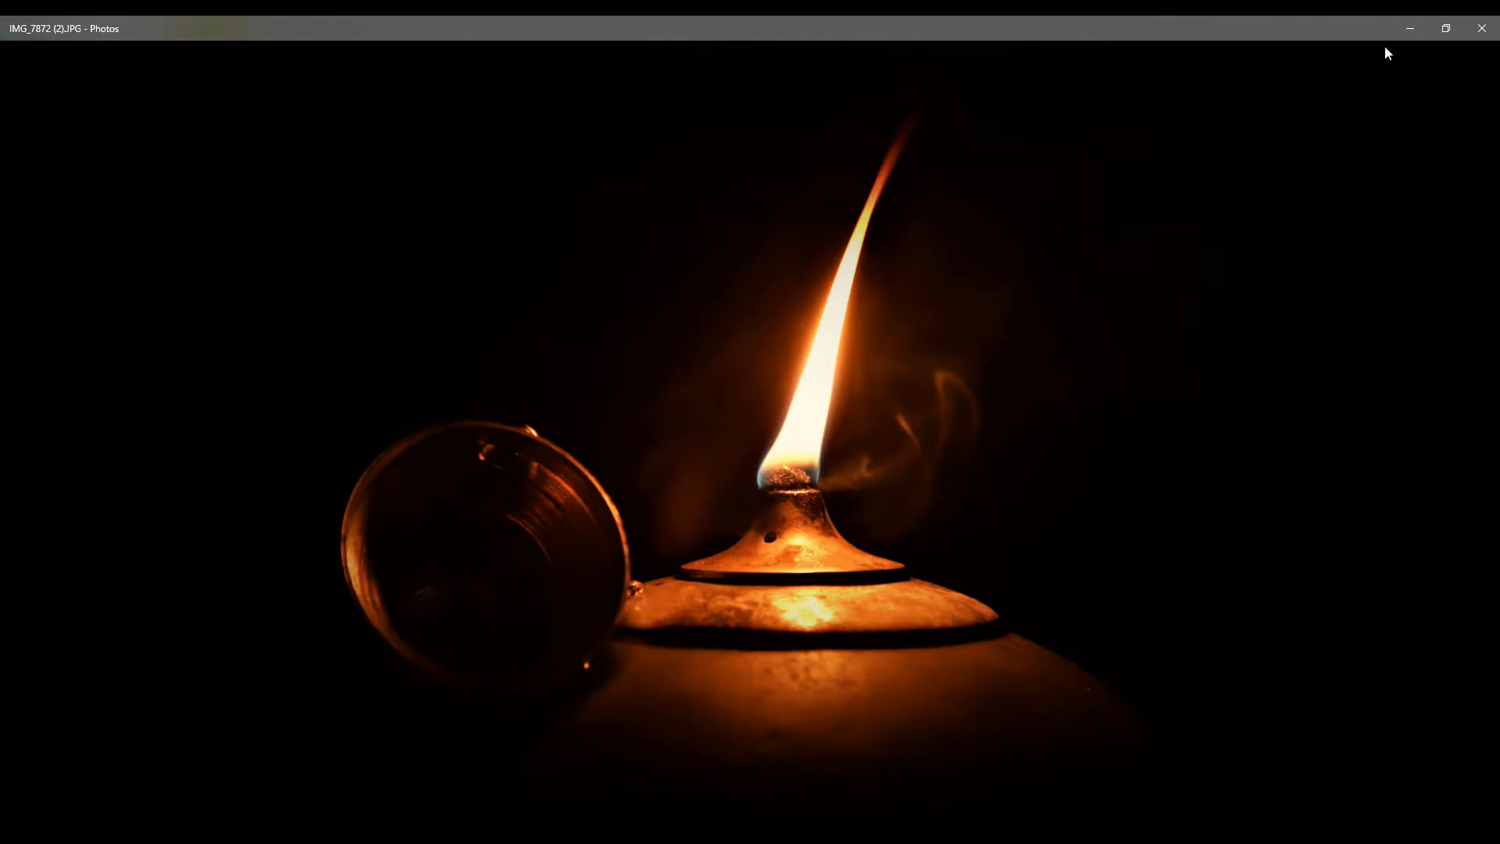
pyautogui.click(1411, 29)
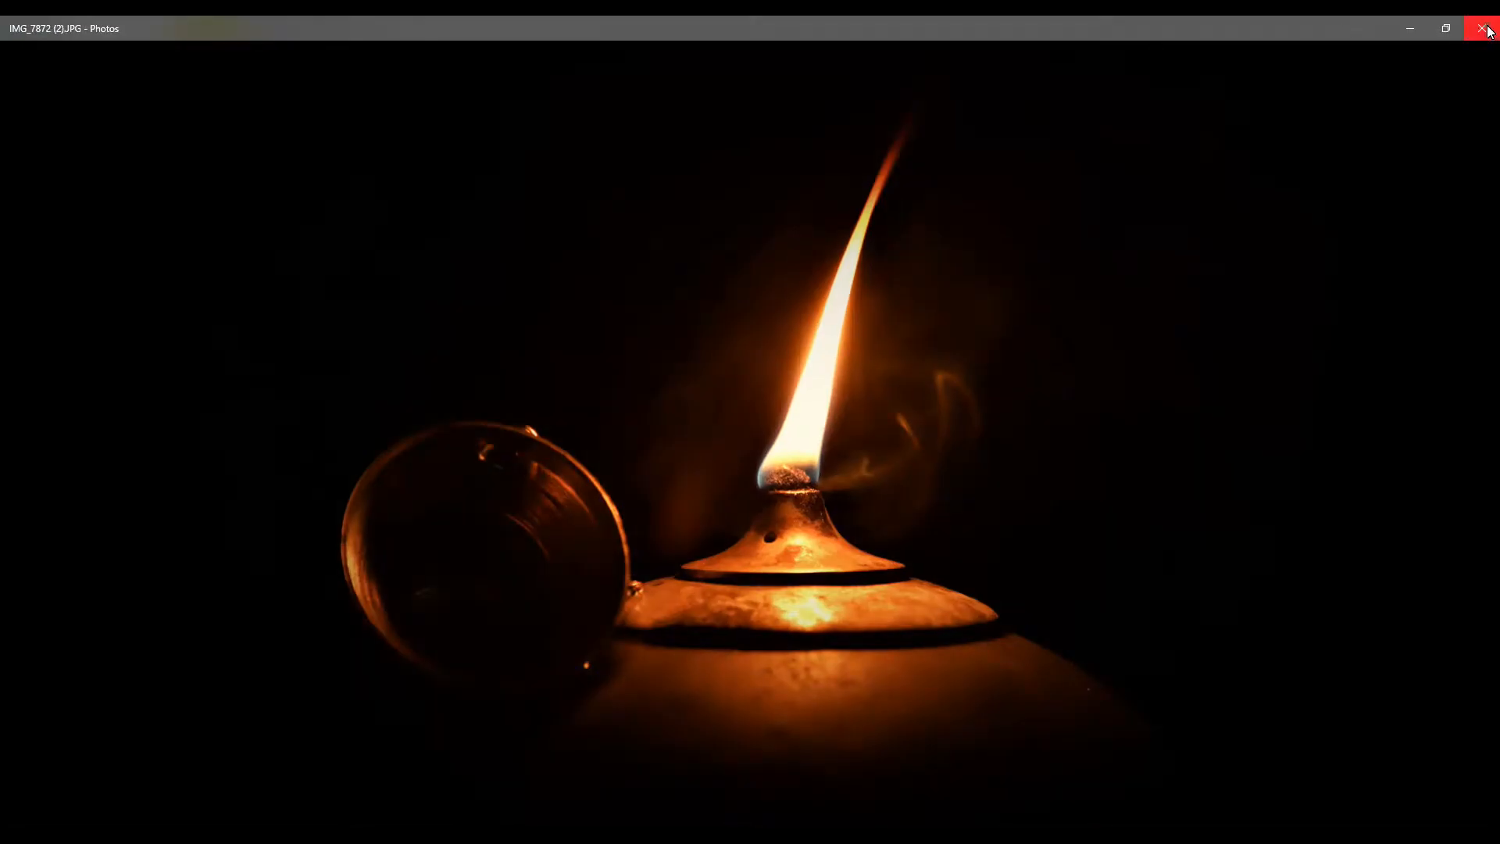
pyautogui.click(1485, 30)
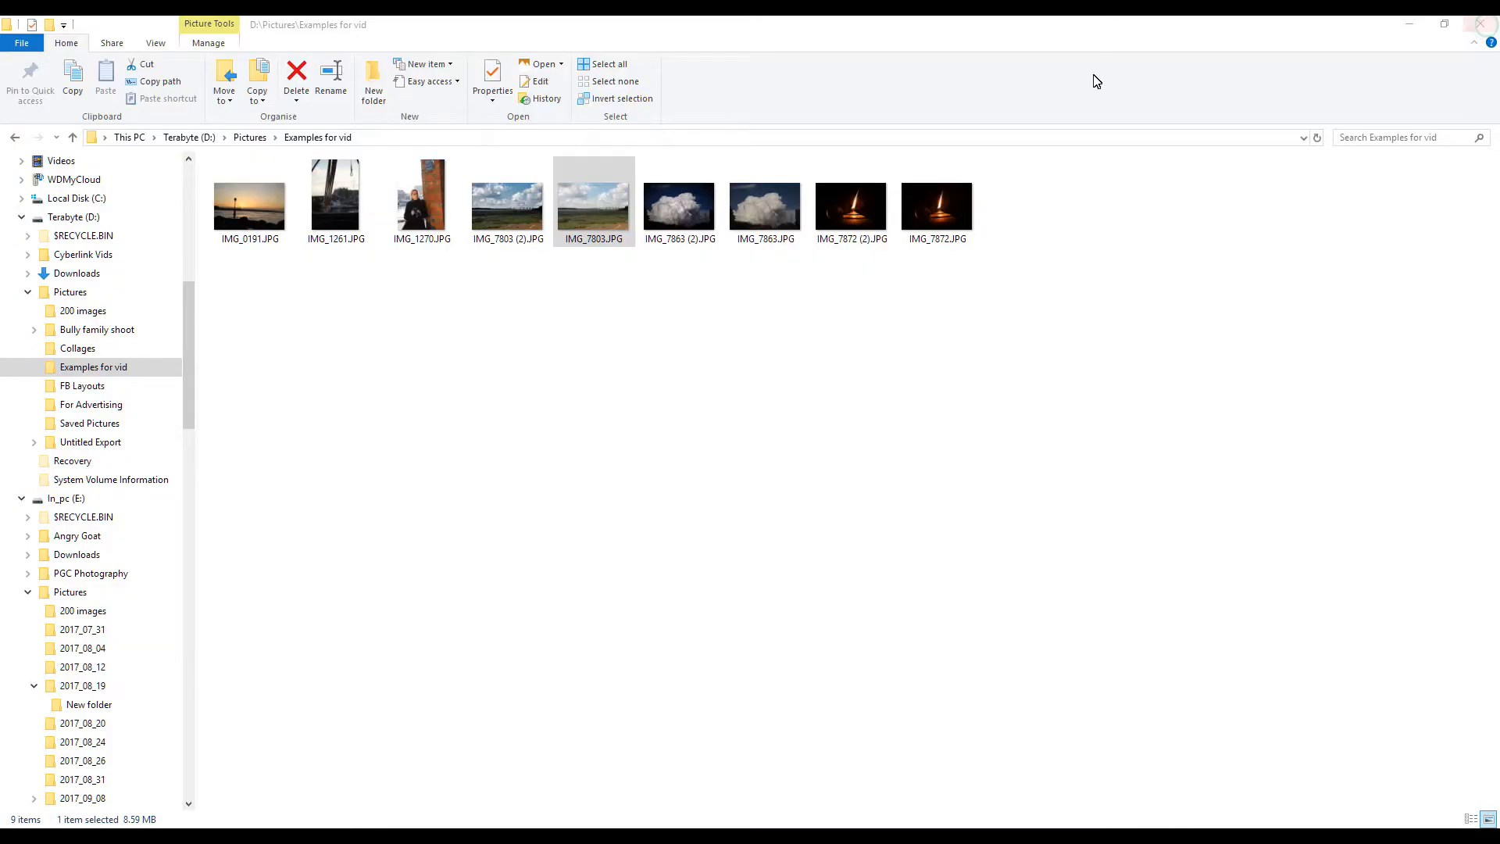
# Open the sunset photo IMG_0191.JPG for editing and apply the automatic enhancement.
pyautogui.doubleClick(243, 215)
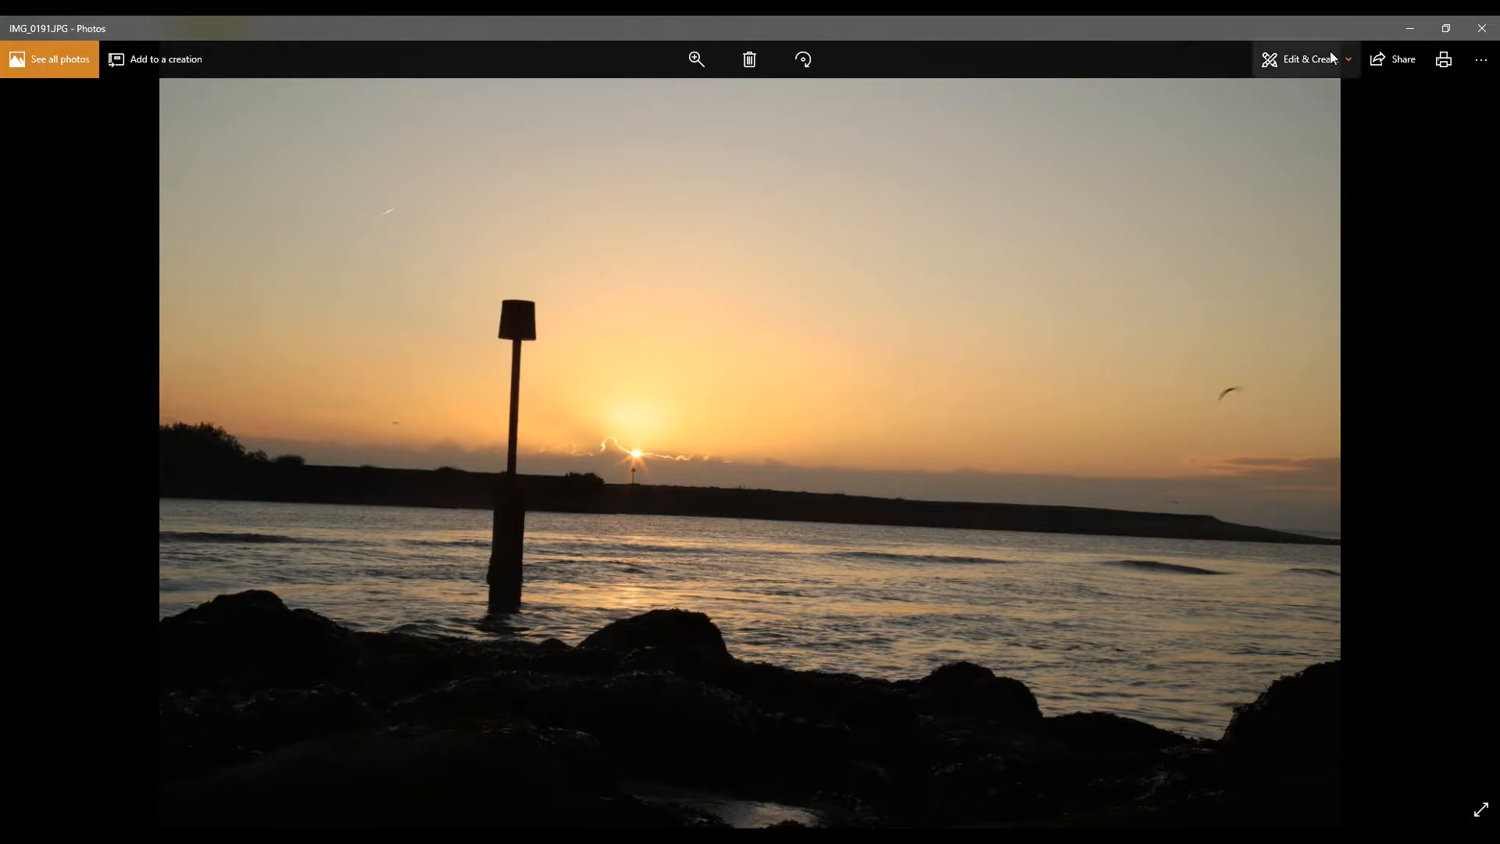
pyautogui.click(1302, 61)
pyautogui.click(1305, 100)
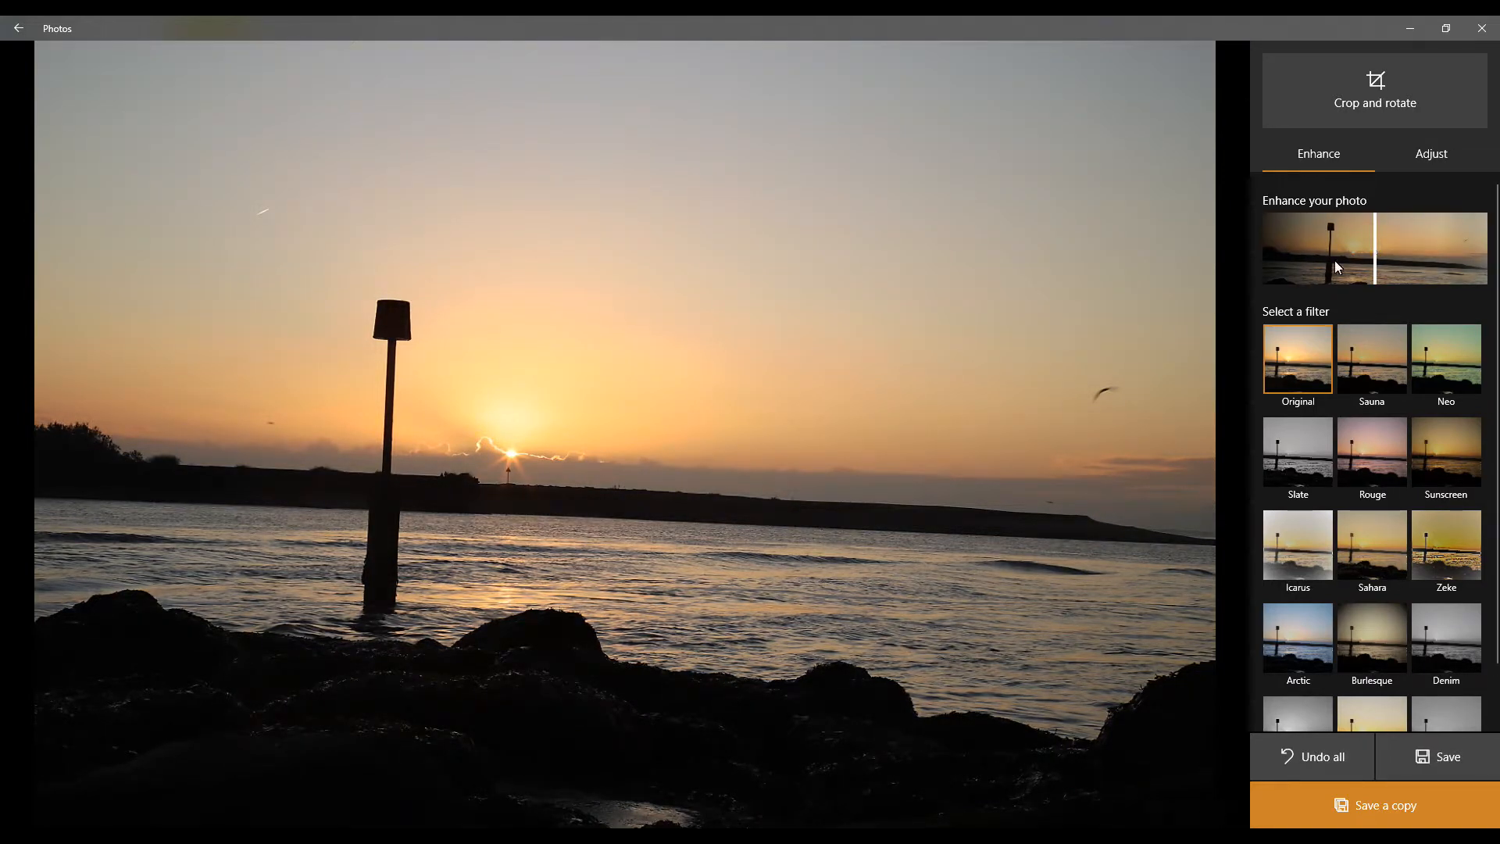
# Straighten the sunset photo by 2°, crop it in from the upper-right corner, and apply the change.
pyautogui.click(1378, 87)
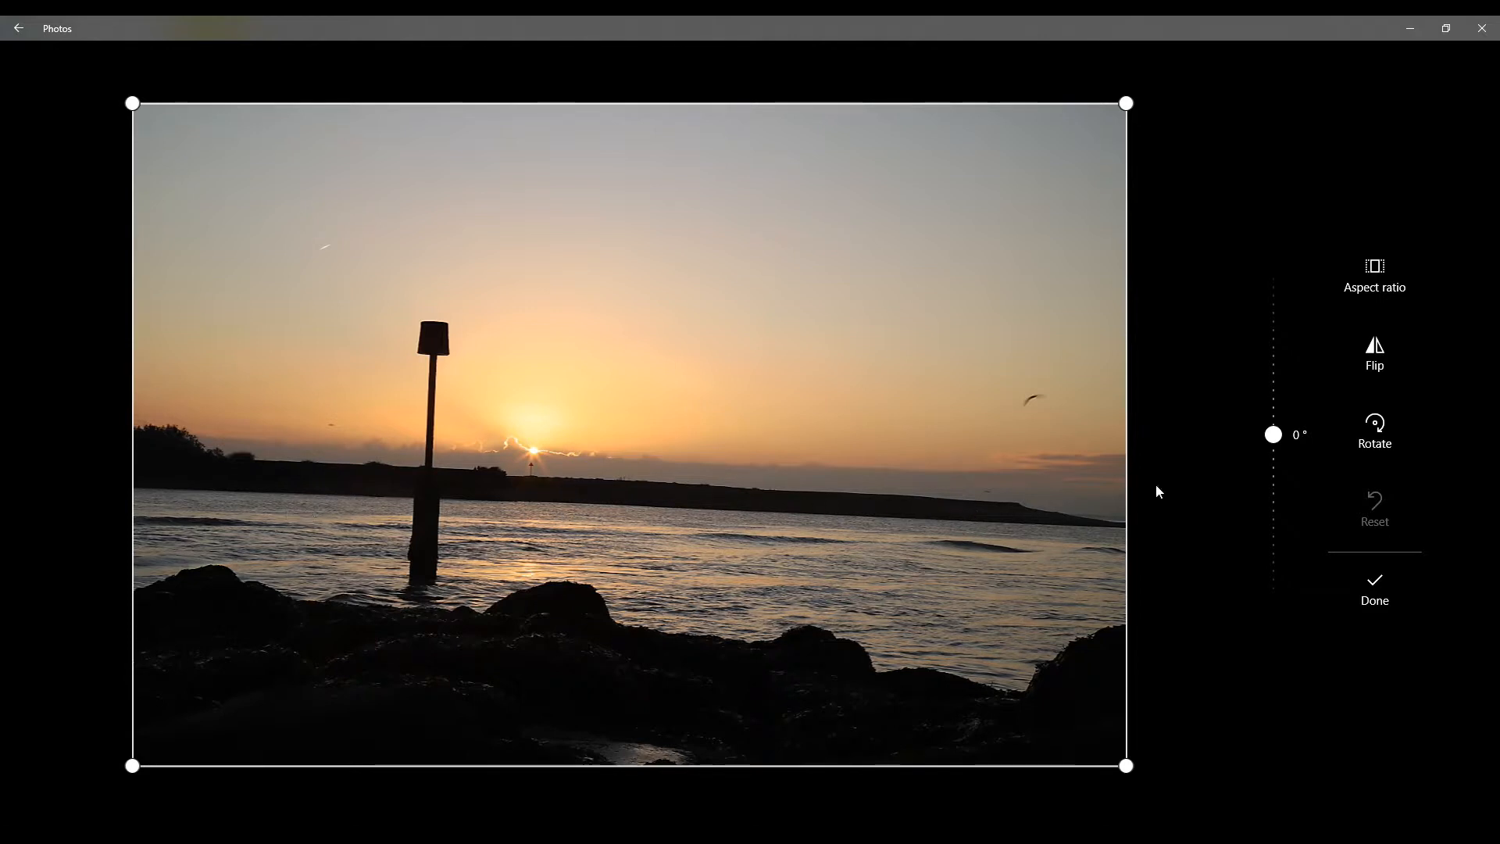
pyautogui.click(1279, 436)
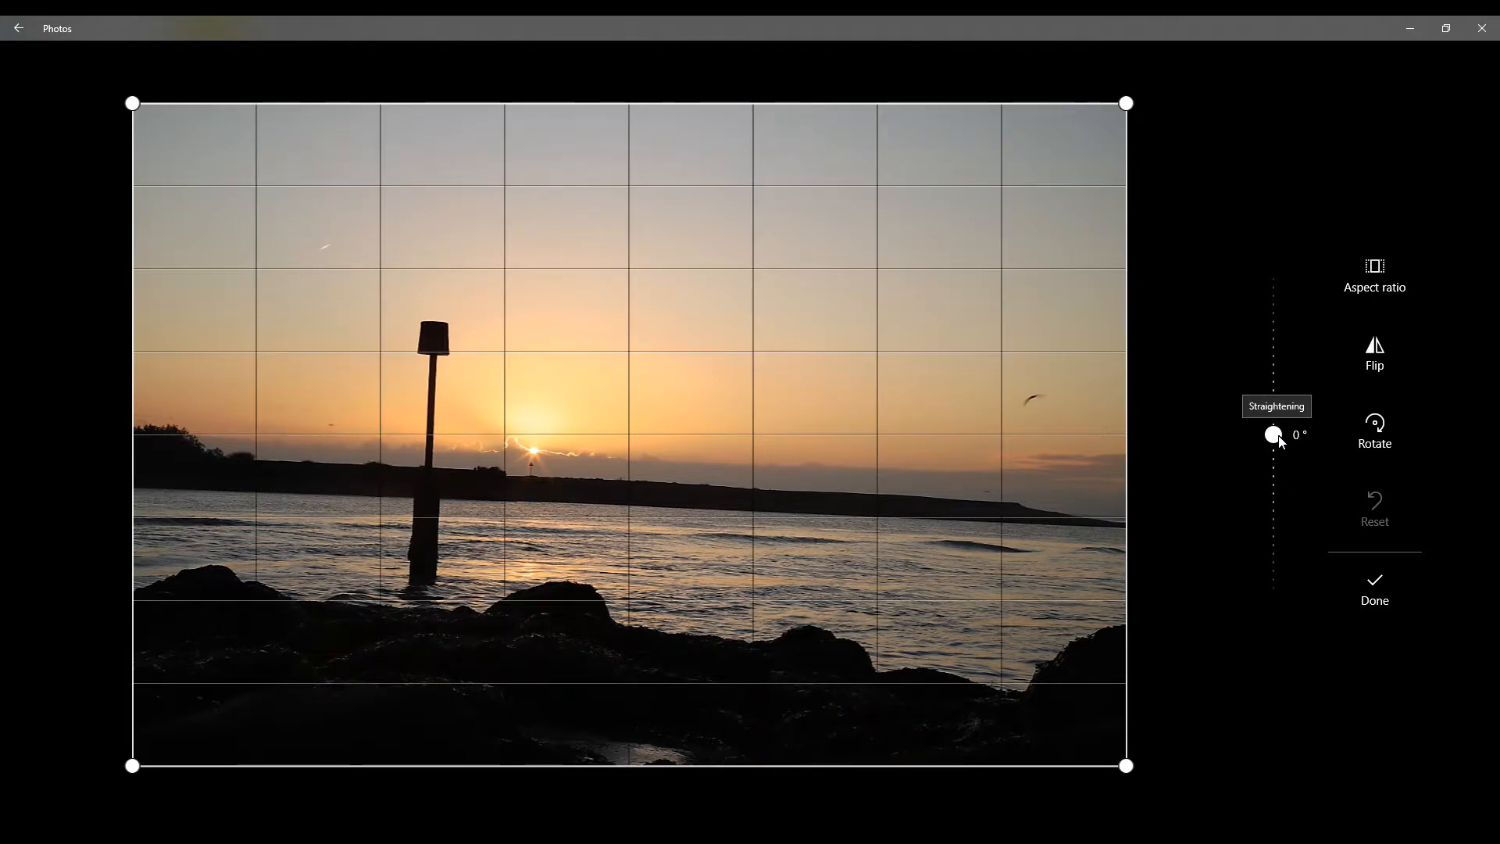
pyautogui.moveTo(1282, 442); pyautogui.dragTo(1286, 435)
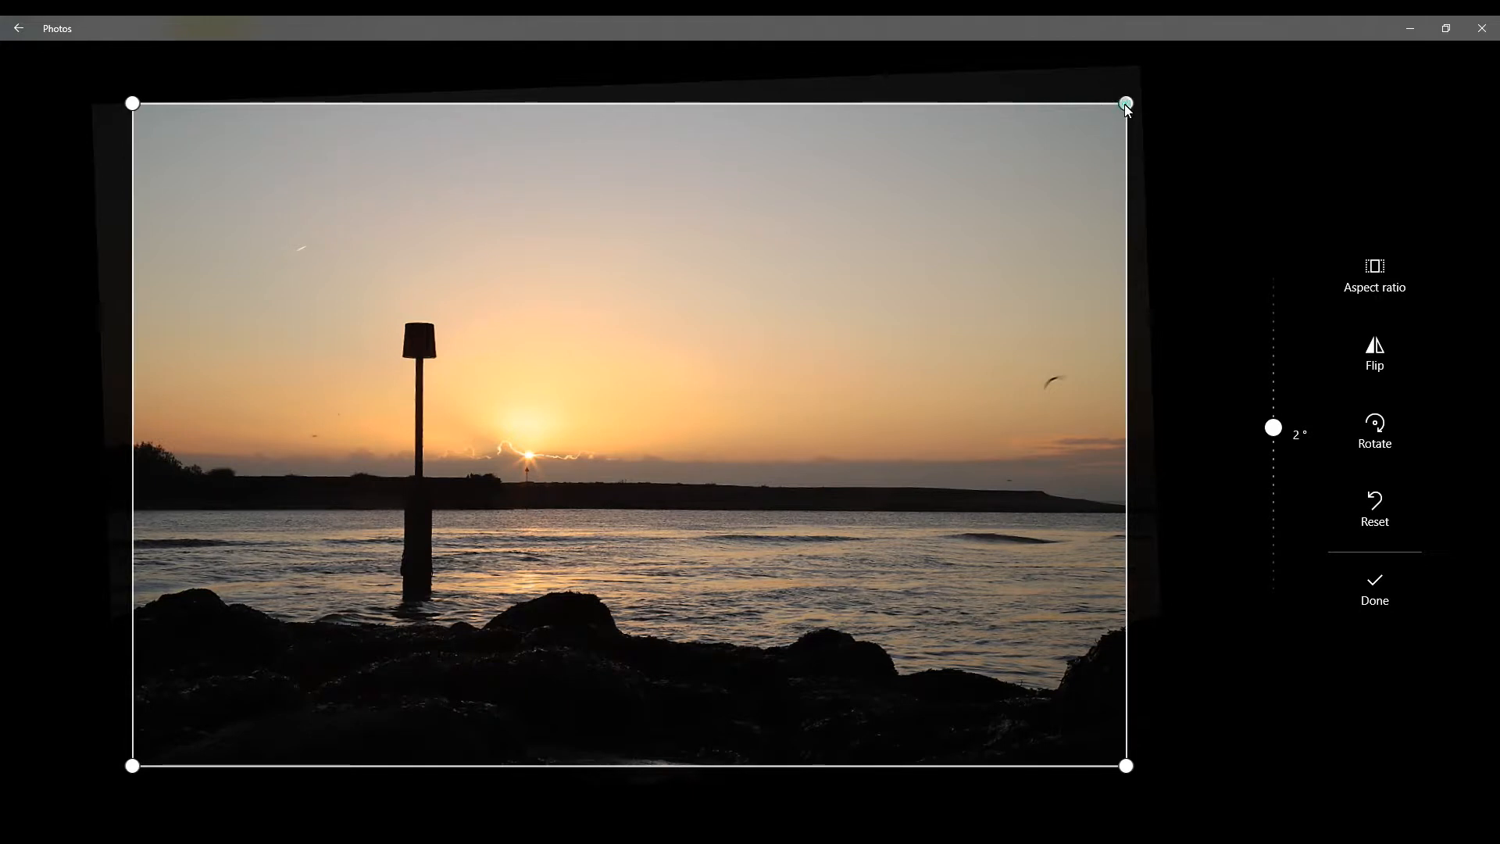
pyautogui.moveTo(1126, 105); pyautogui.dragTo(1026, 150)
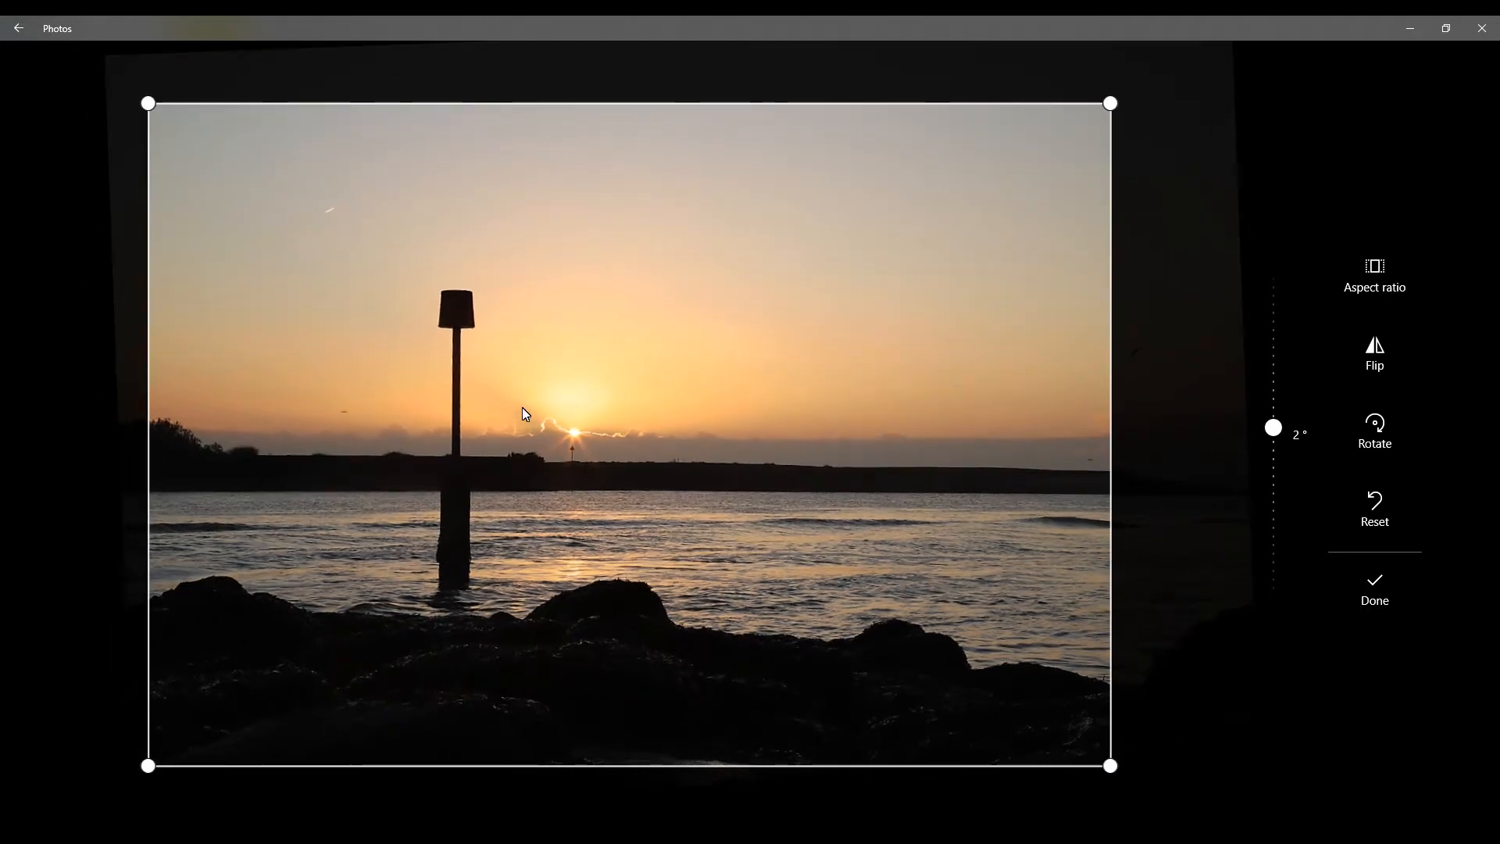
pyautogui.moveTo(536, 391); pyautogui.dragTo(701, 225)
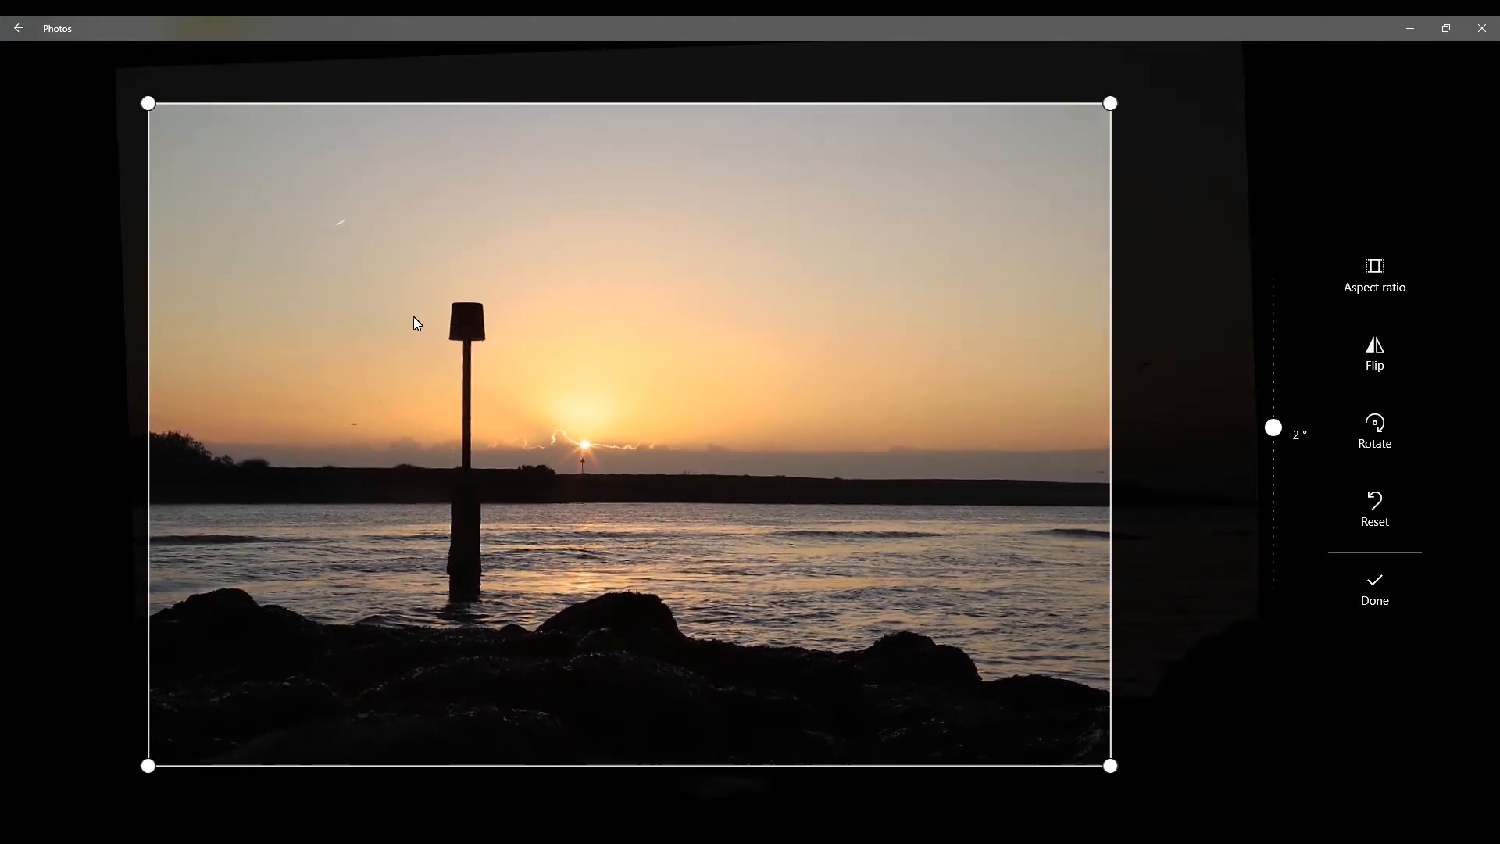
pyautogui.click(1373, 587)
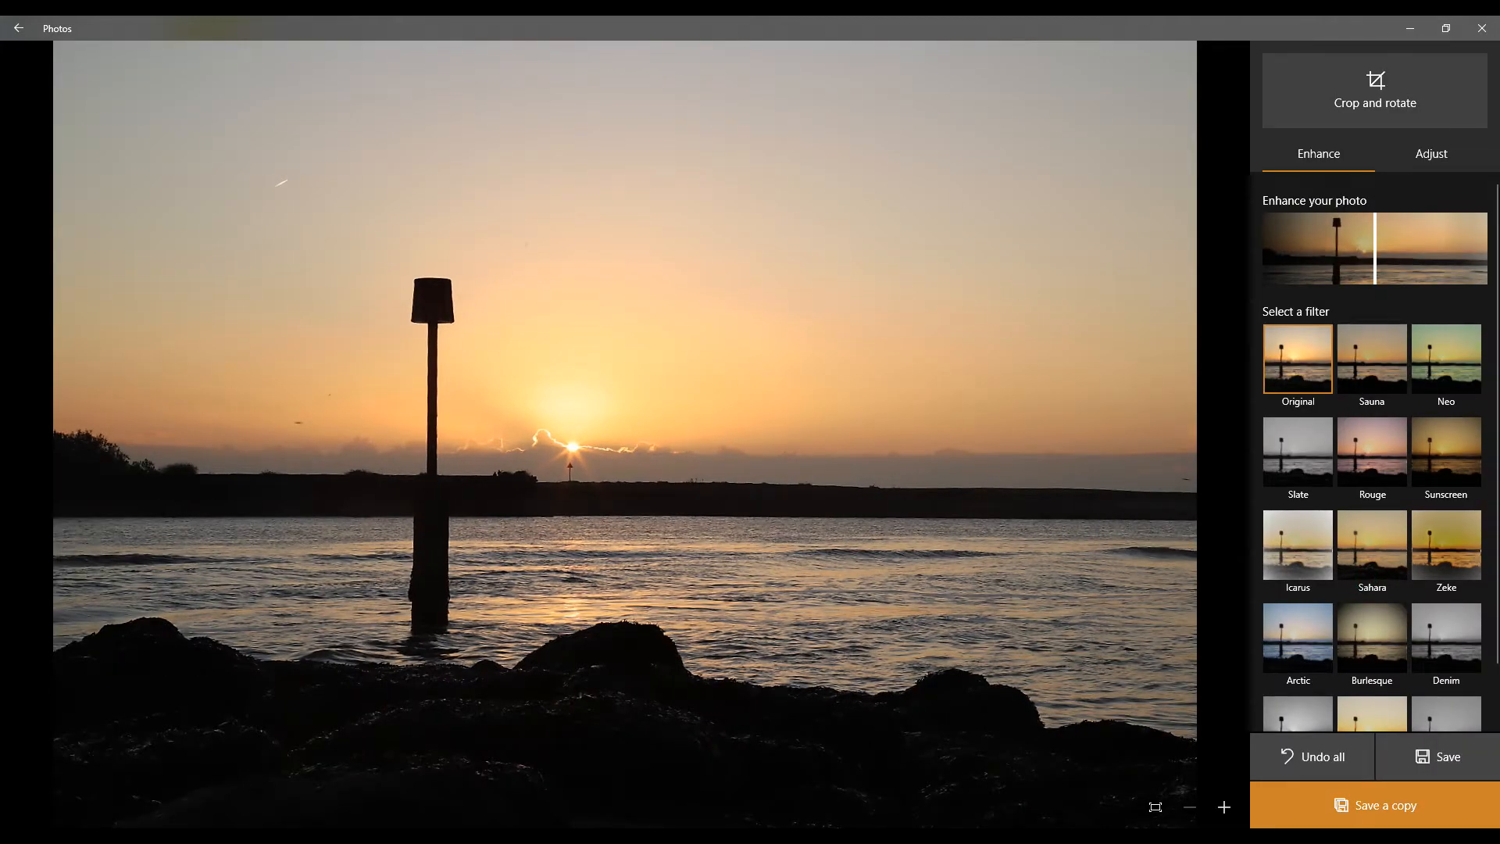
# Show the sunset photo's individual light settings and lower its highlights to about halfway below neutral.
pyautogui.click(1442, 156)
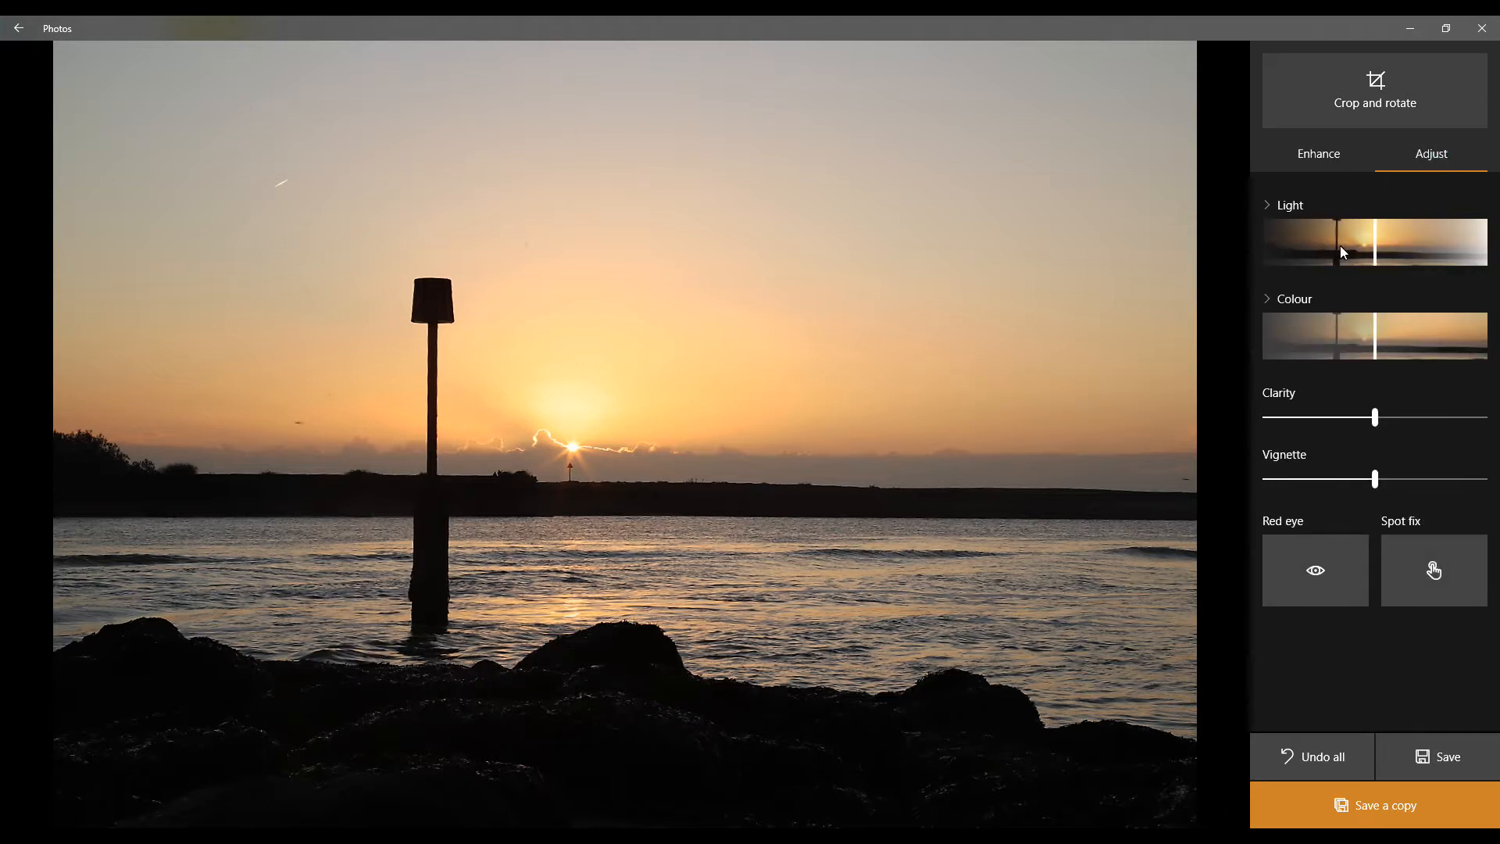
pyautogui.click(1270, 207)
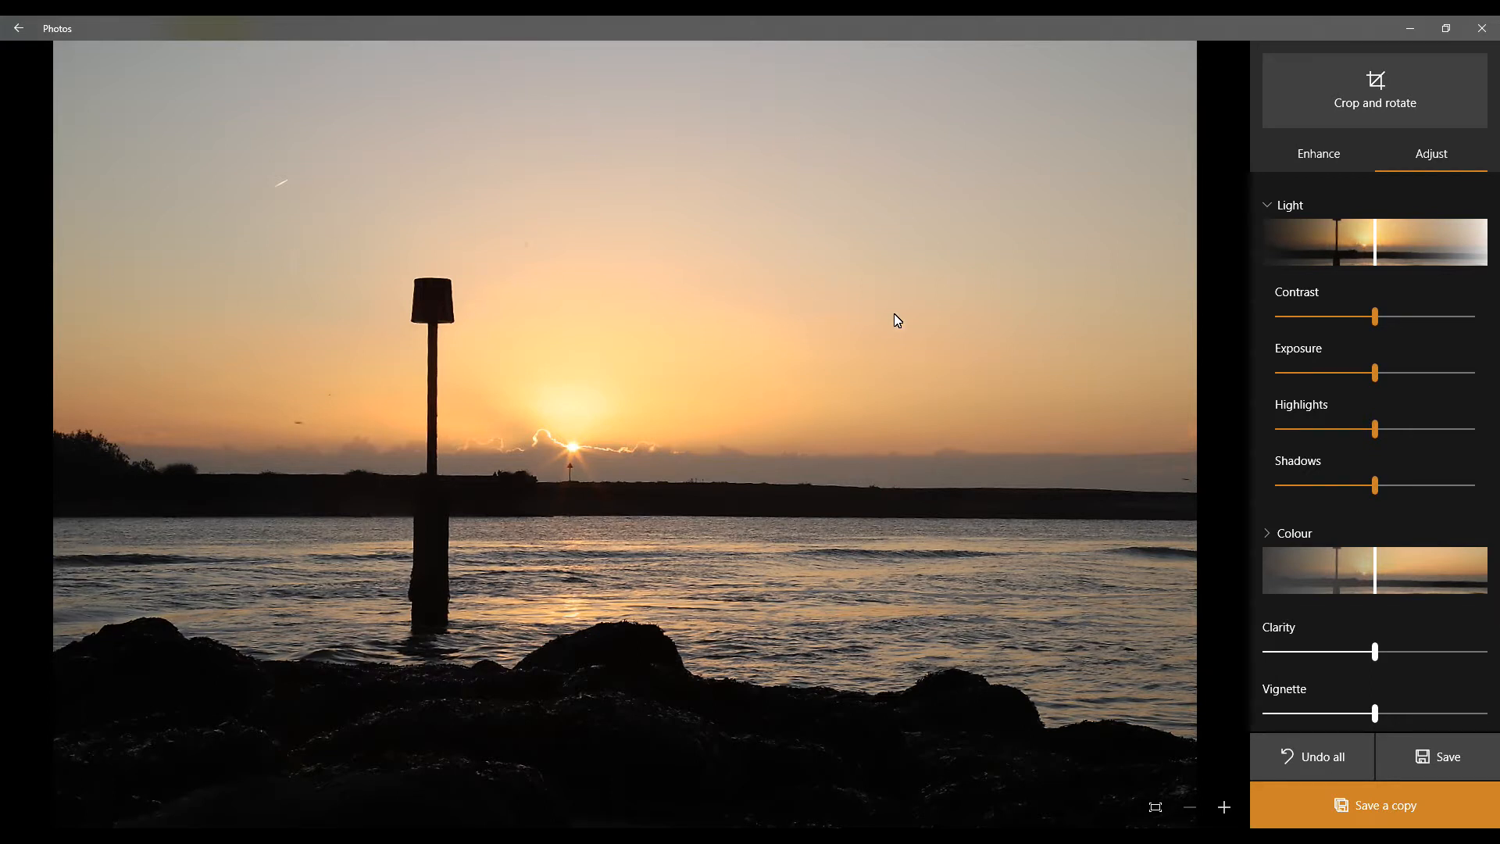
pyautogui.moveTo(1376, 429); pyautogui.dragTo(1311, 446)
pyautogui.moveTo(1311, 446); pyautogui.dragTo(1308, 438)
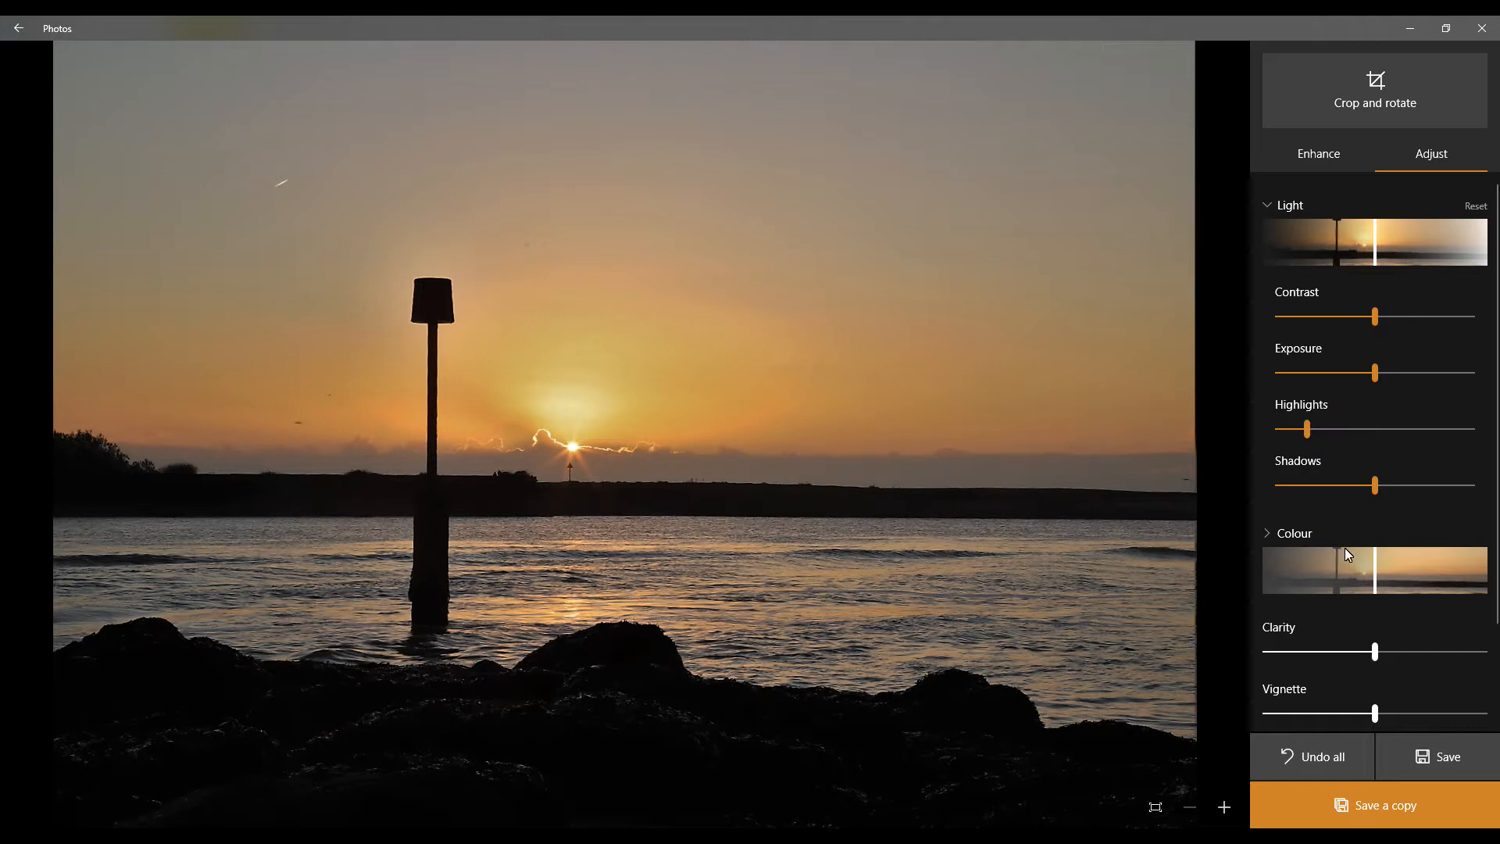
pyautogui.moveTo(1311, 429); pyautogui.dragTo(1325, 430)
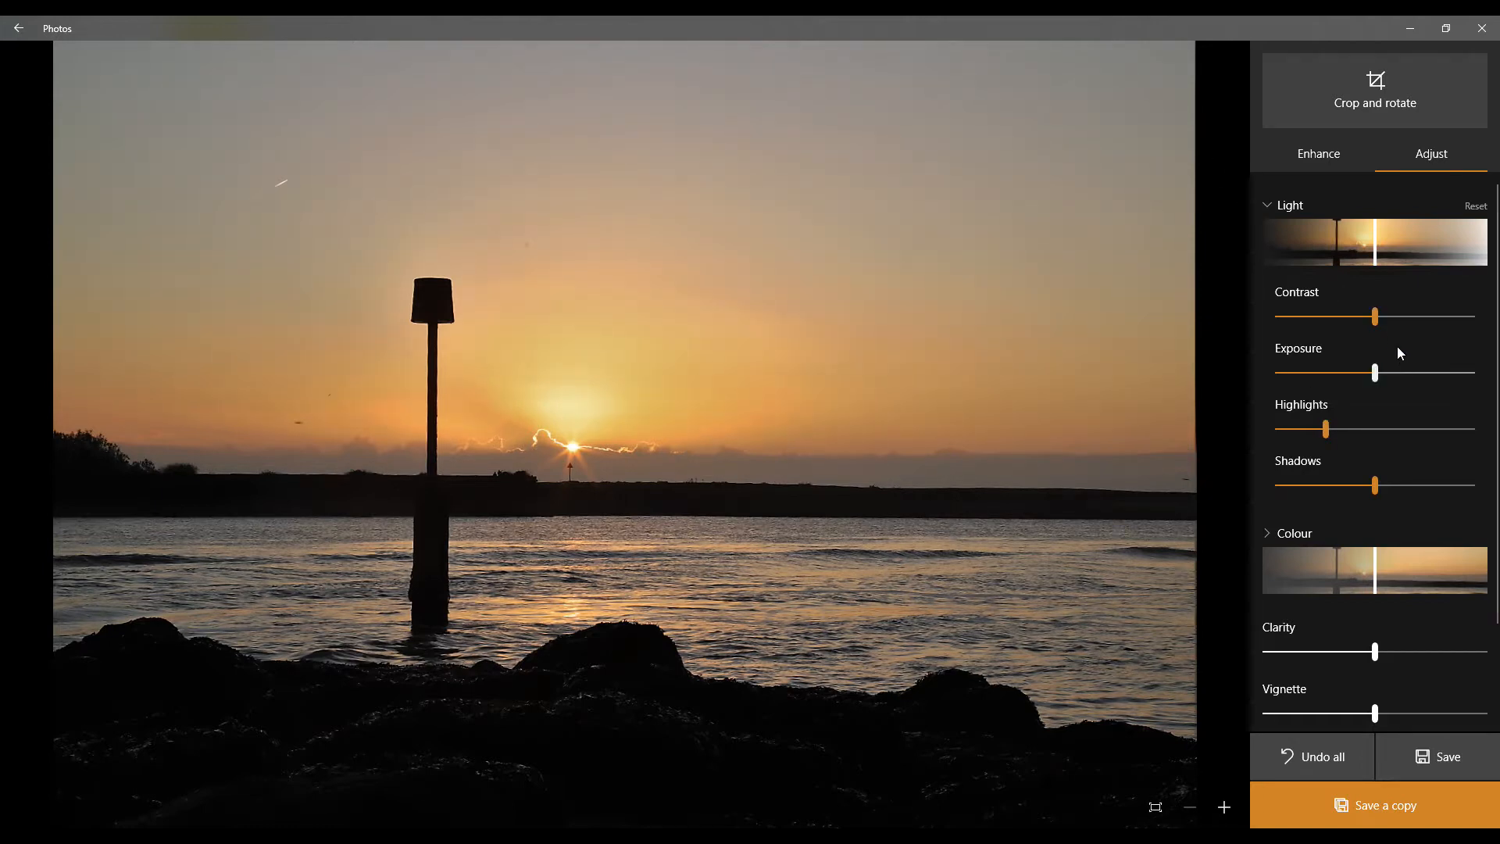
# Try the sunset photo's contrast at its minimum, settle it moderately above neutral, and raise the shadows slightly.
pyautogui.moveTo(1378, 316); pyautogui.dragTo(1258, 319)
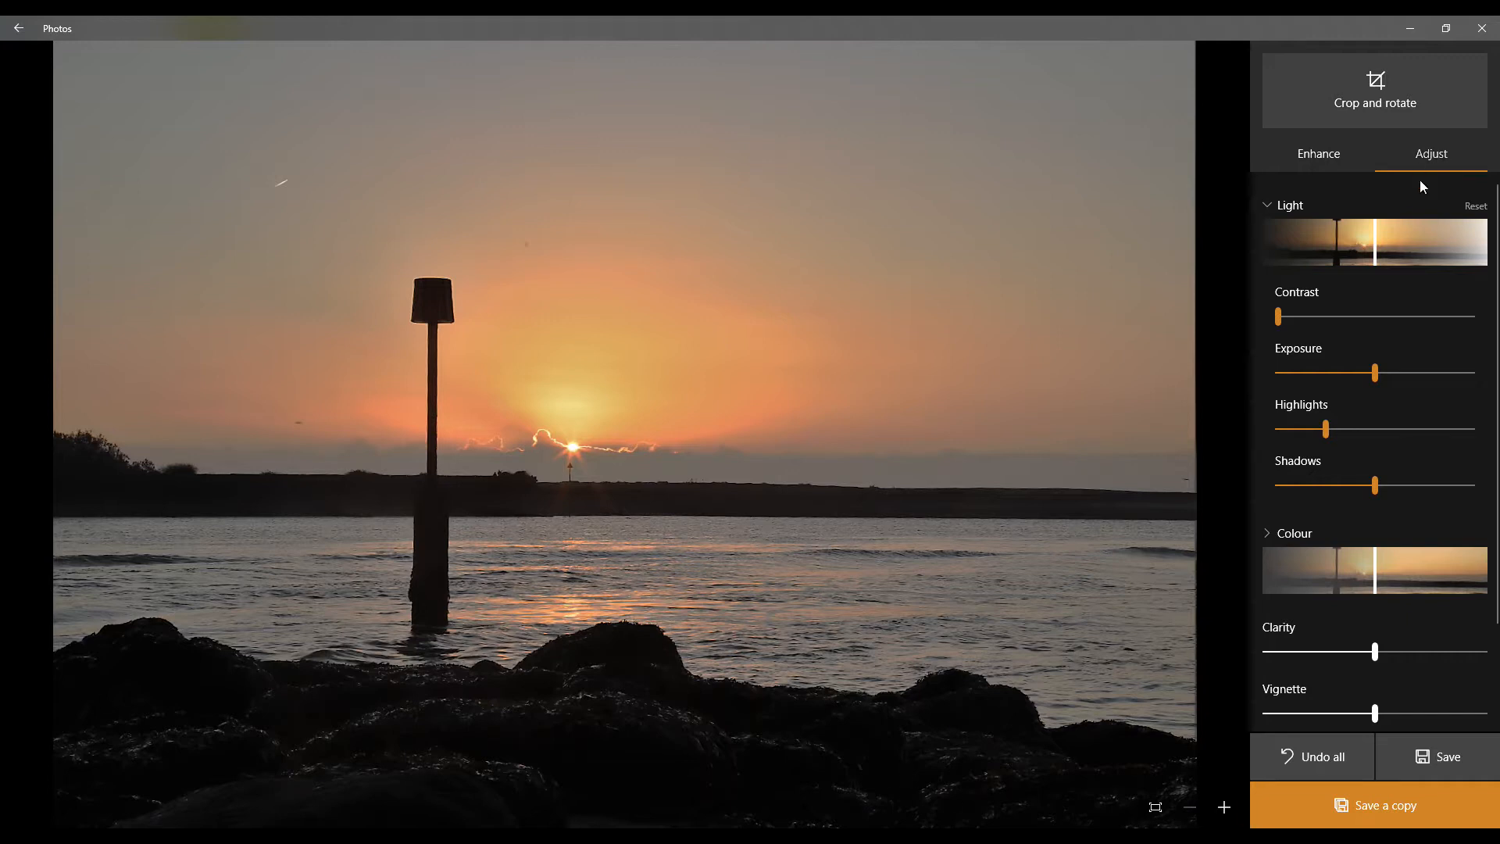
pyautogui.moveTo(1282, 317); pyautogui.dragTo(1402, 325)
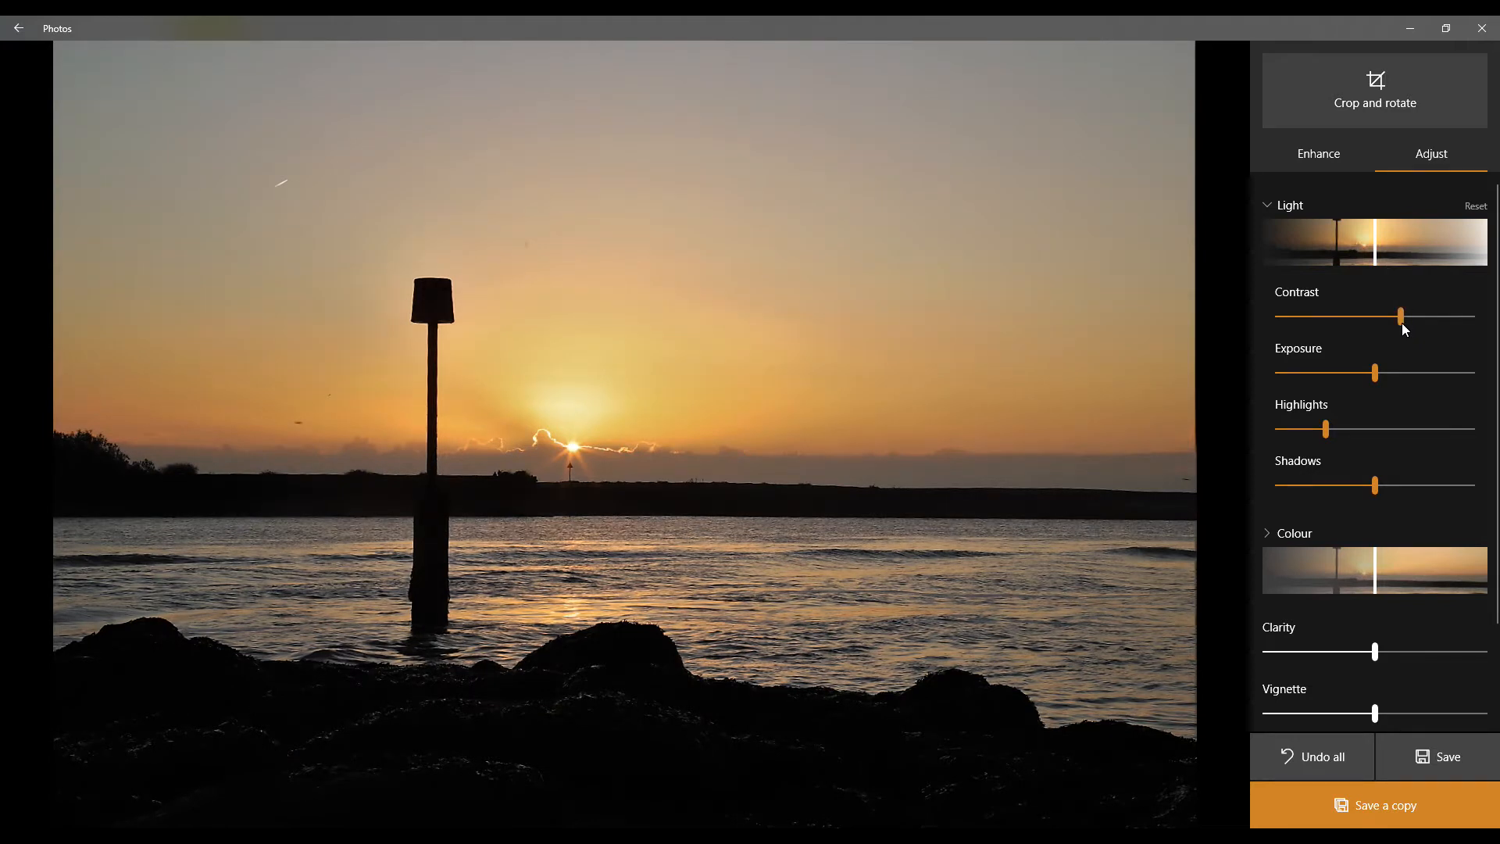
pyautogui.moveTo(1374, 484)
pyautogui.mouseDown()
pyautogui.moveTo(1493, 490)
pyautogui.moveTo(1245, 507)
pyautogui.moveTo(1389, 505)
pyautogui.mouseUp()
# Lower the sunset photo's warmth slightly, and try the overall colour at 100 before settling it about halfway above neutral.
pyautogui.click(1267, 533)
pyautogui.scroll(-3, 1367, 392)
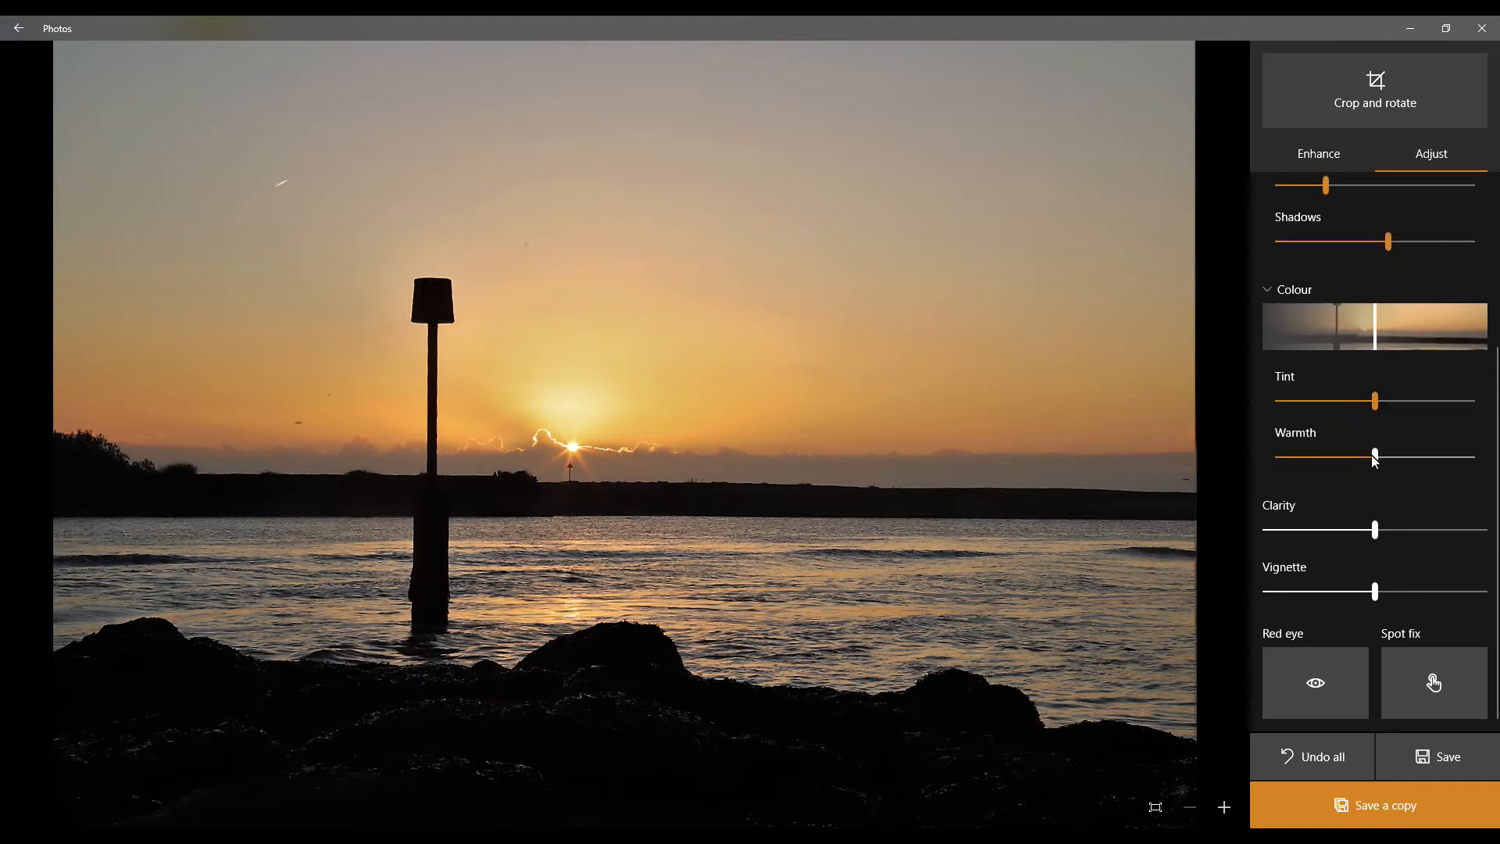
pyautogui.moveTo(1375, 458); pyautogui.dragTo(1367, 460)
pyautogui.moveTo(1377, 323); pyautogui.dragTo(1491, 336)
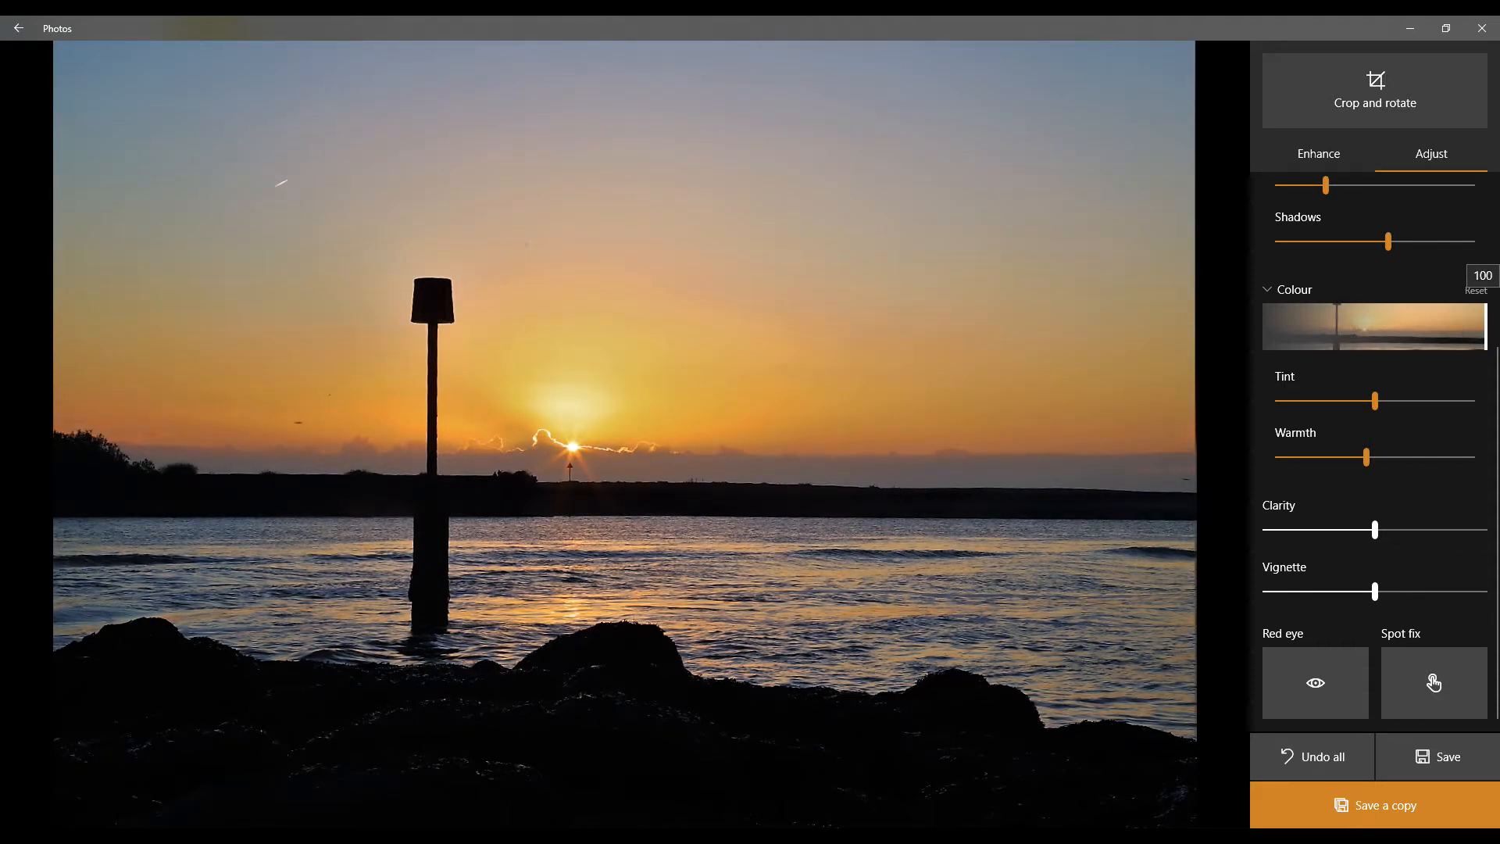
pyautogui.moveTo(1491, 336)
pyautogui.mouseDown()
pyautogui.moveTo(1255, 344)
pyautogui.moveTo(1429, 342)
pyautogui.mouseUp()
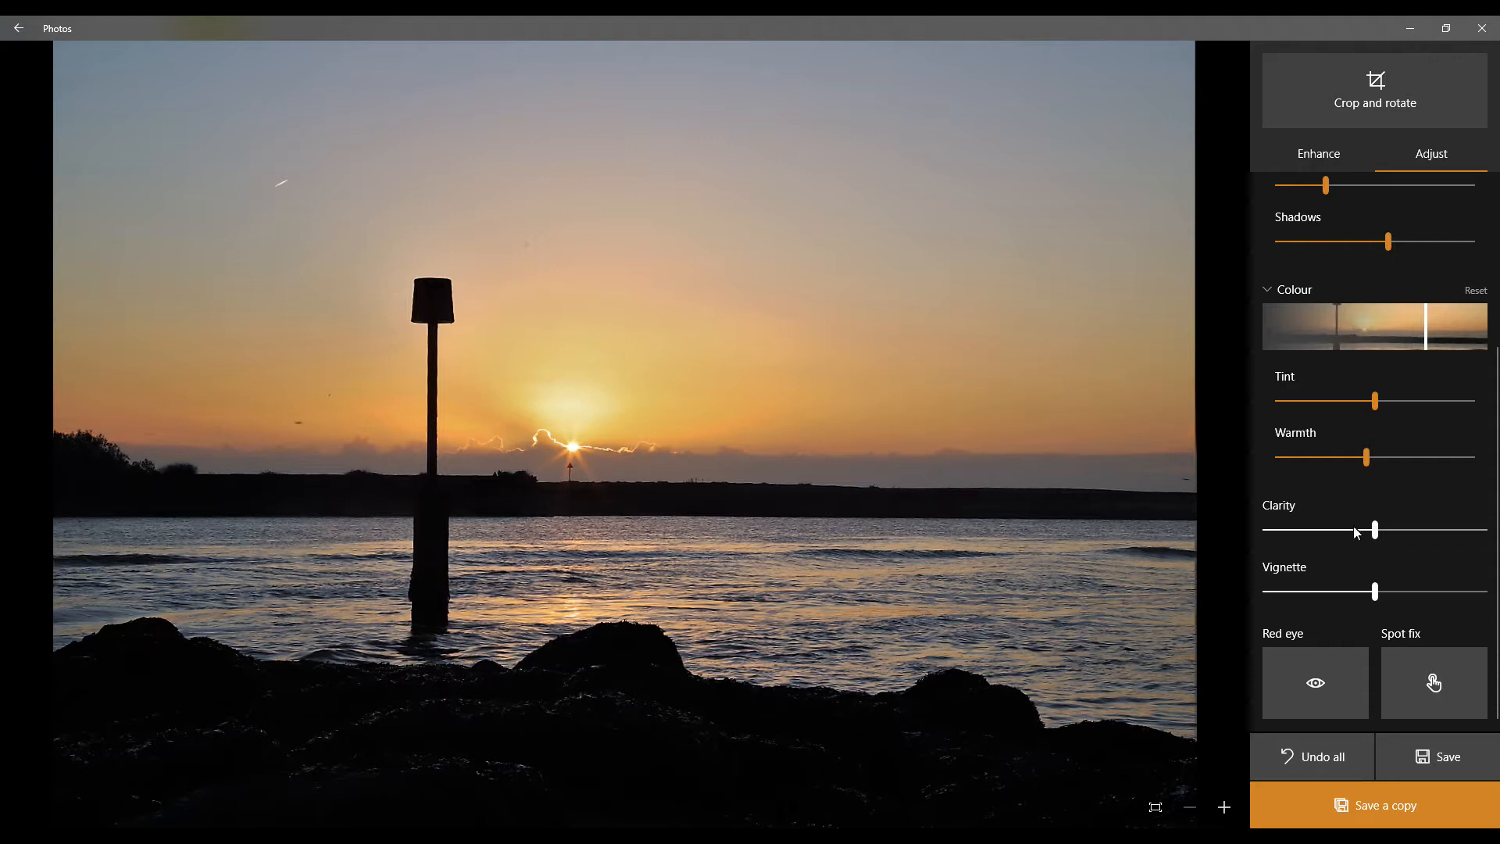
# Raise the sunset photo's clarity moderately above neutral and save the edited photo as a copy.
pyautogui.moveTo(1378, 532); pyautogui.dragTo(1413, 527)
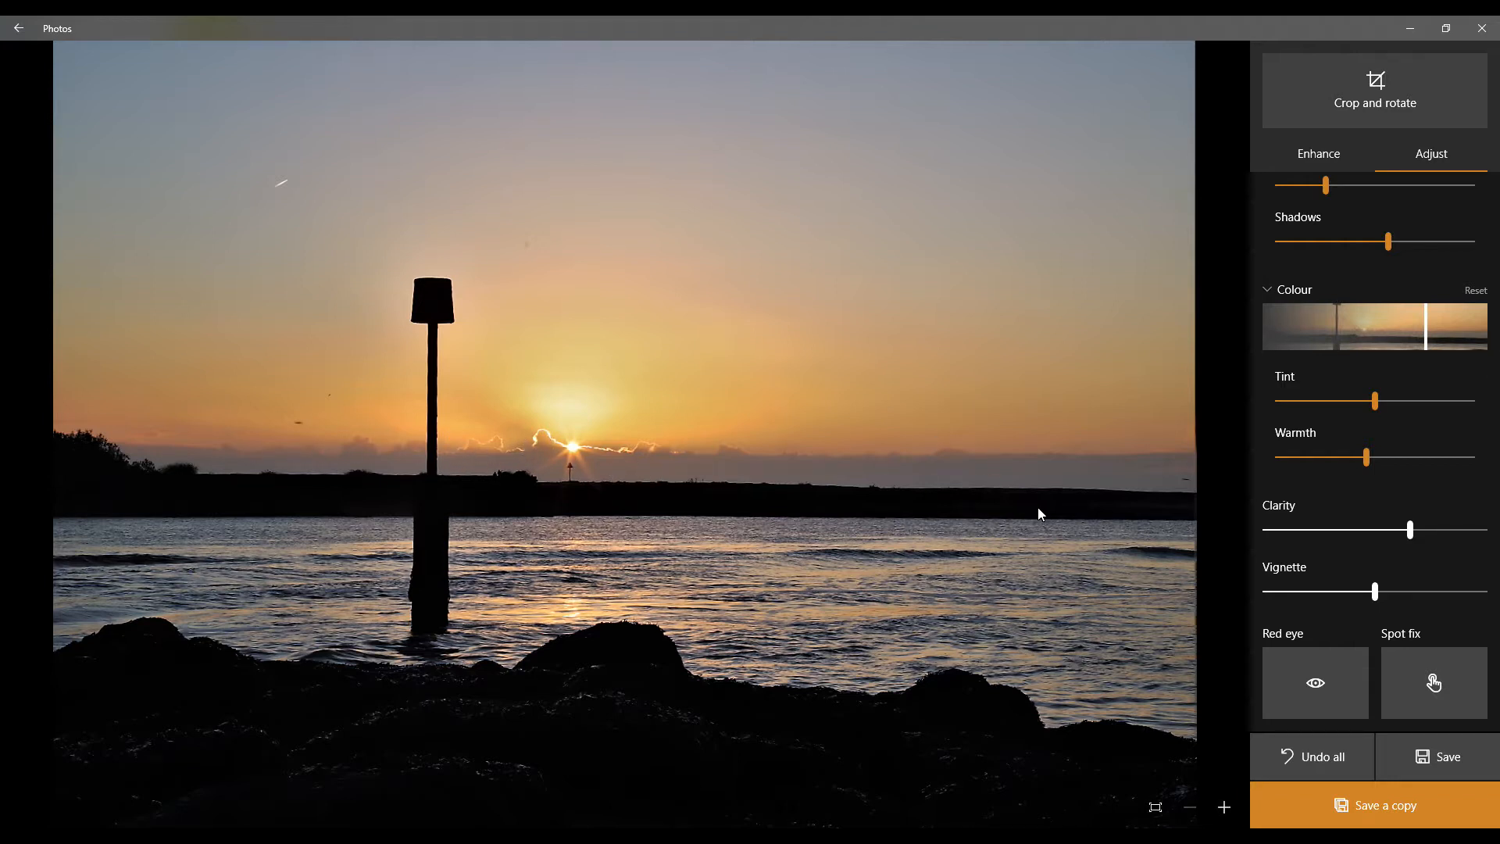
pyautogui.click(1386, 803)
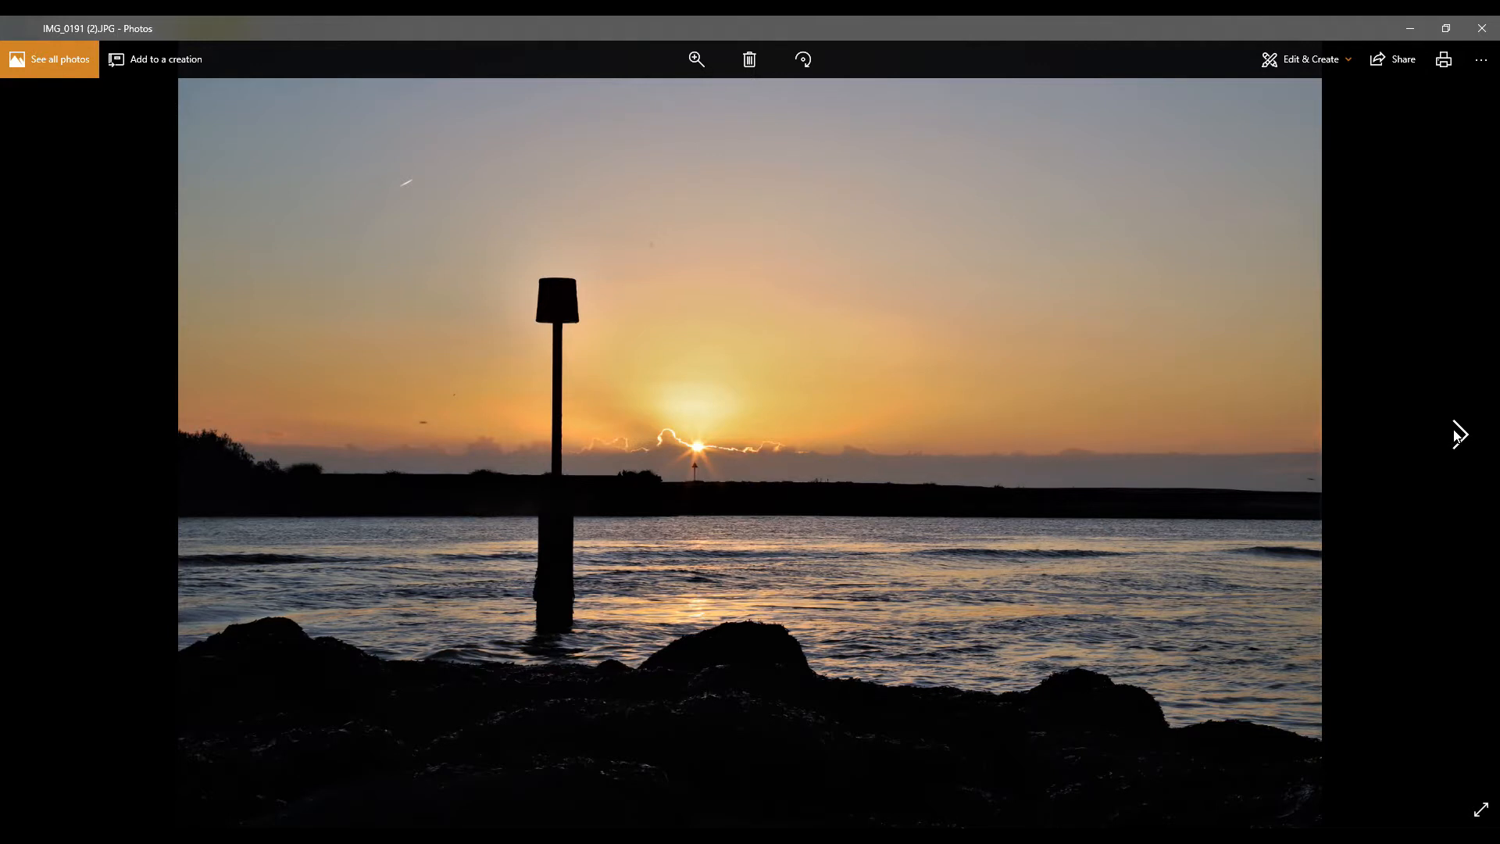
# Open the rope-and-hook photo IMG_1261 for editing and try the automatic enhancement, turning it down to its minimum.
pyautogui.click(1459, 435)
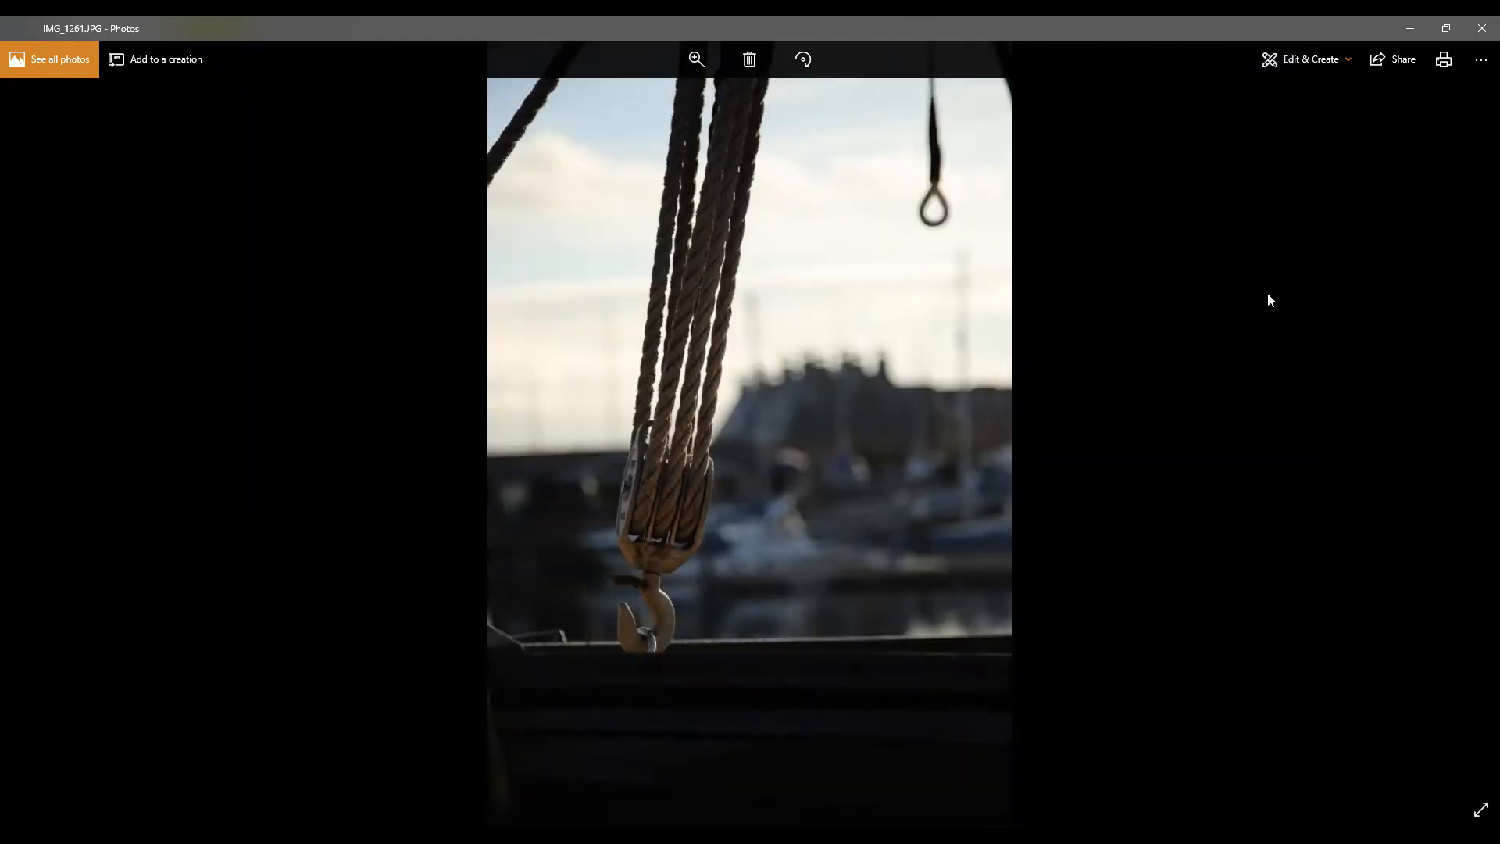
pyautogui.click(1302, 63)
pyautogui.click(1279, 102)
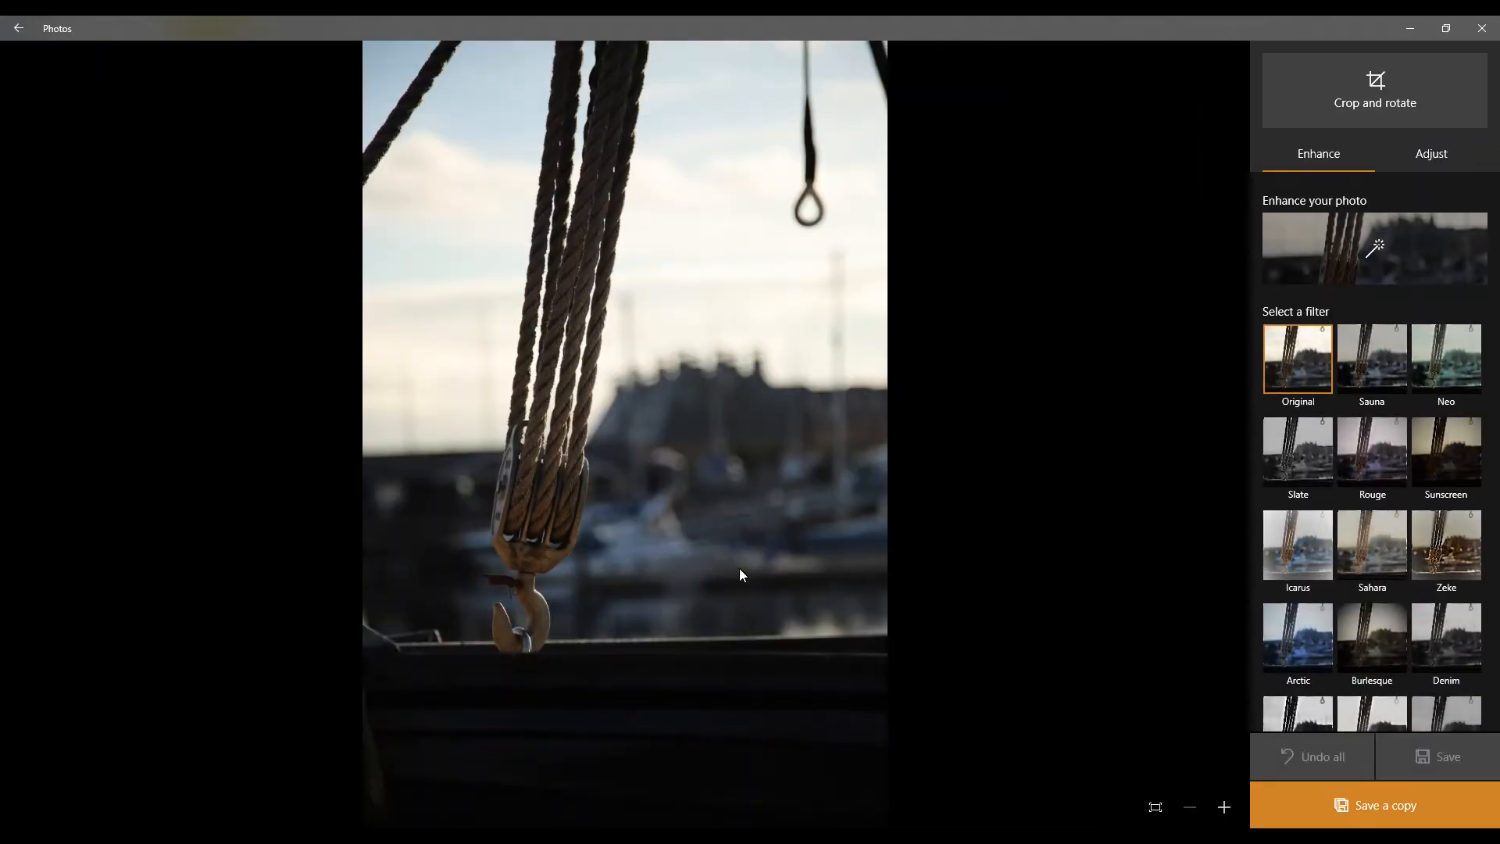
pyautogui.click(1385, 247)
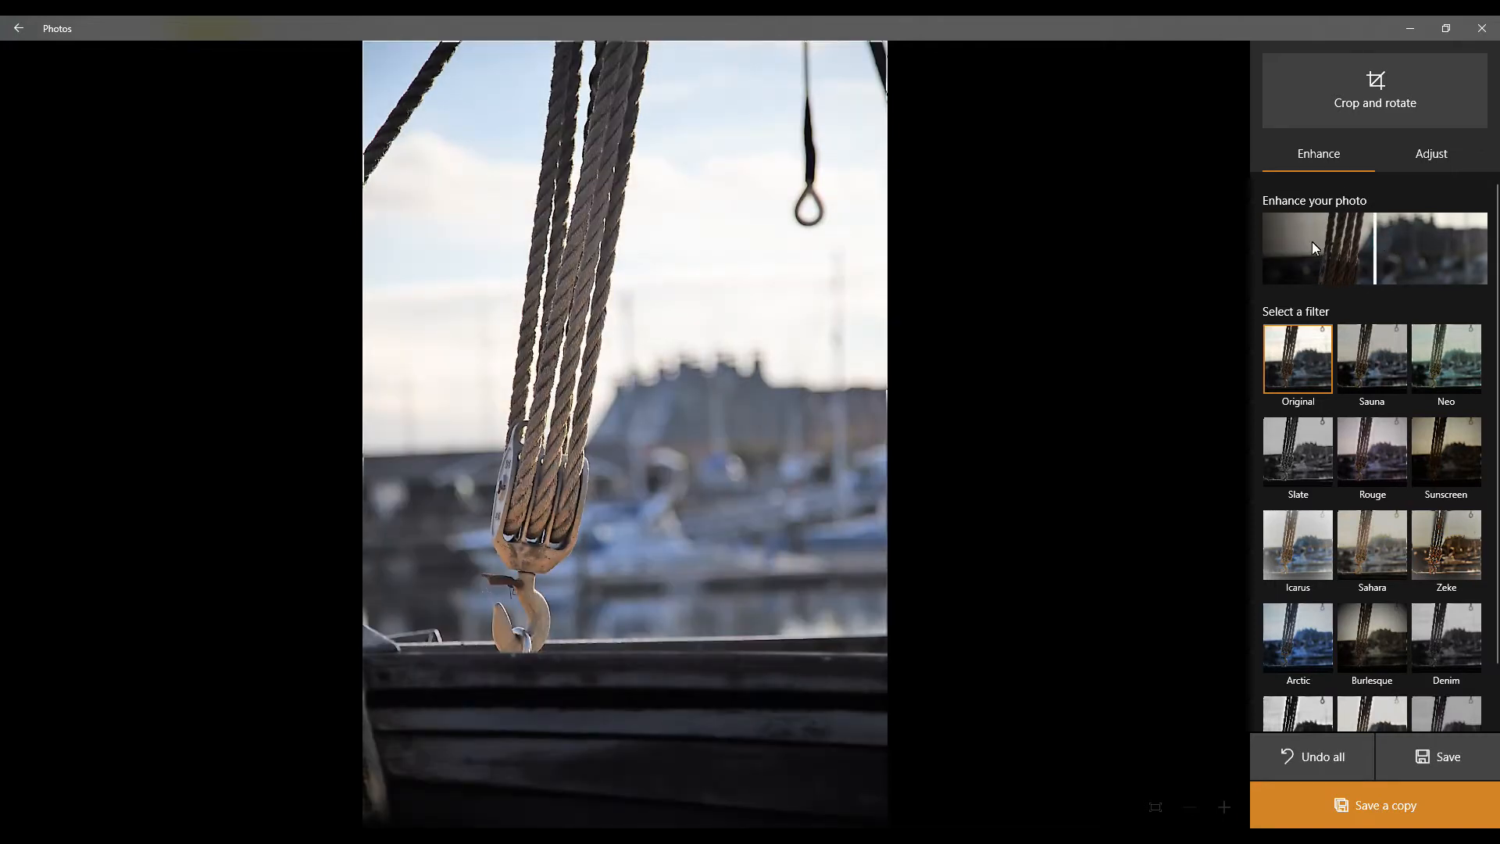
pyautogui.moveTo(1374, 245); pyautogui.dragTo(1172, 265)
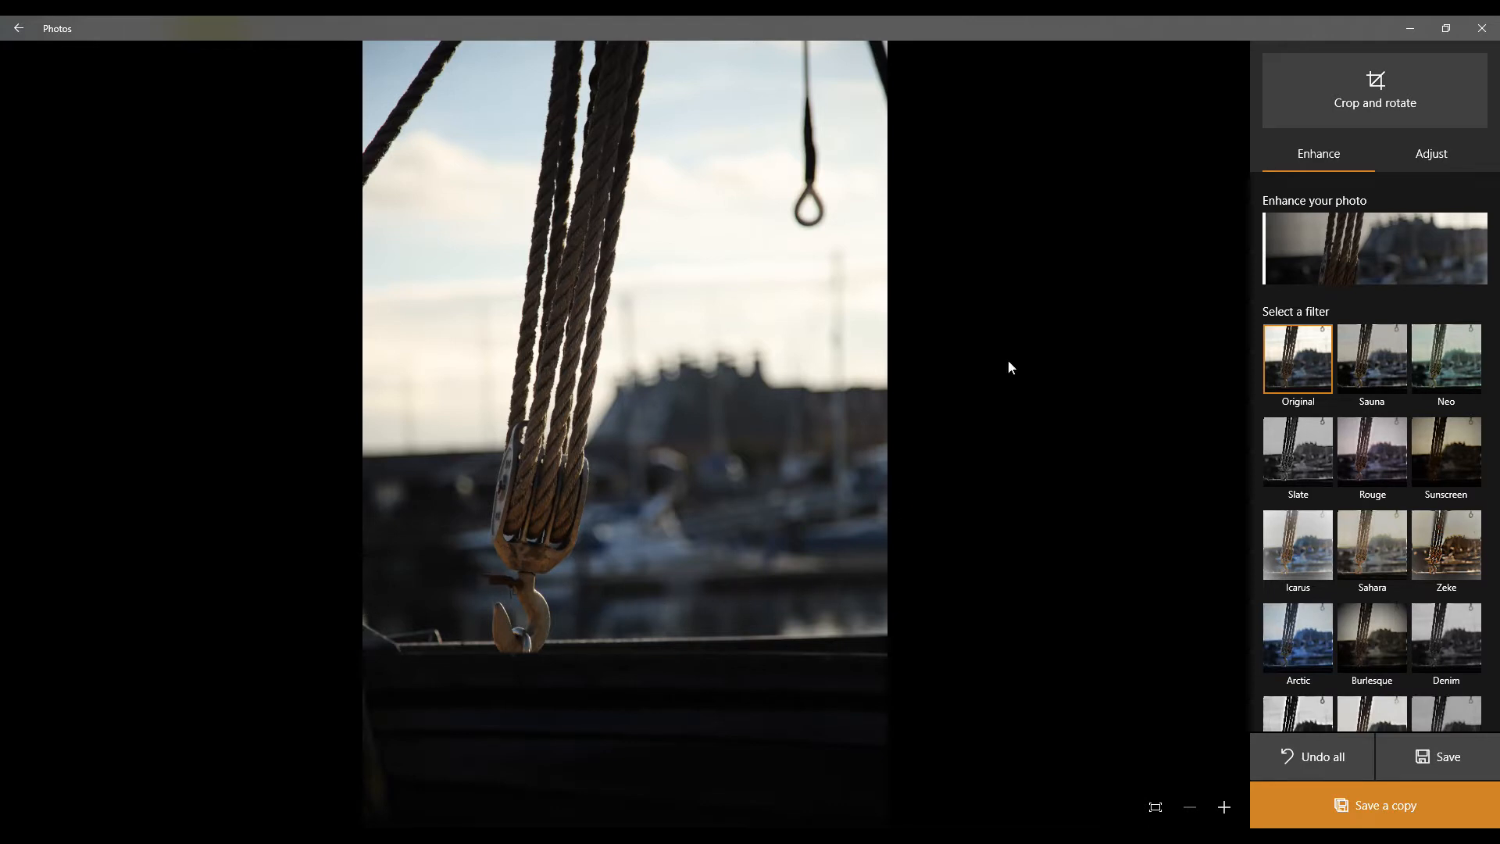
# Straighten the rope-and-hook photo to -3° and apply the rotation.
pyautogui.click(1375, 86)
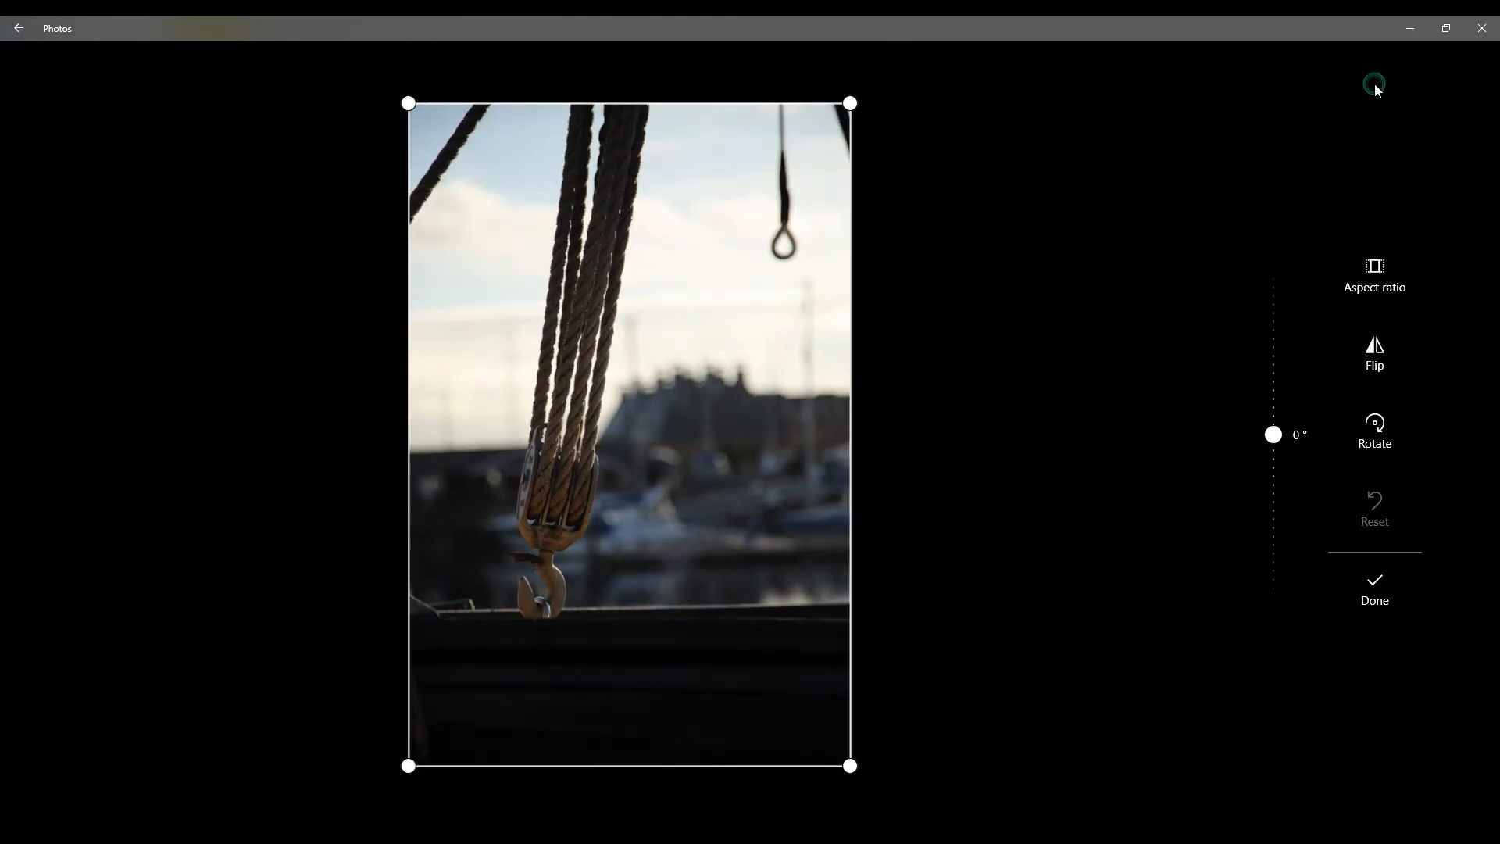
pyautogui.moveTo(1282, 439); pyautogui.dragTo(1289, 448)
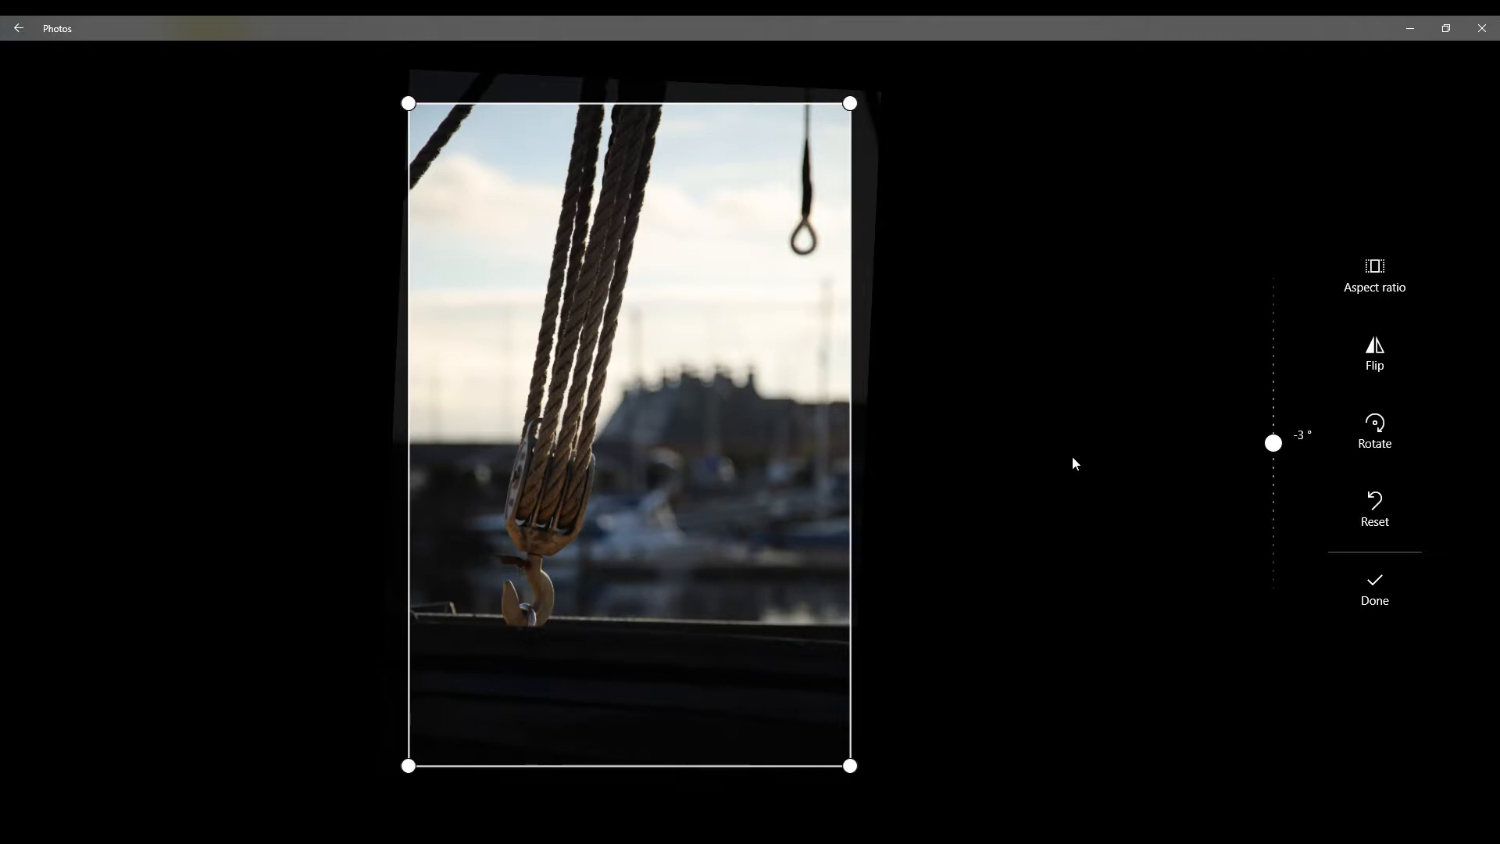
pyautogui.click(1383, 584)
# Try flipping the rope-and-hook photo horizontally, and flip it back to its original orientation.
pyautogui.click(1374, 81)
pyautogui.click(1390, 353)
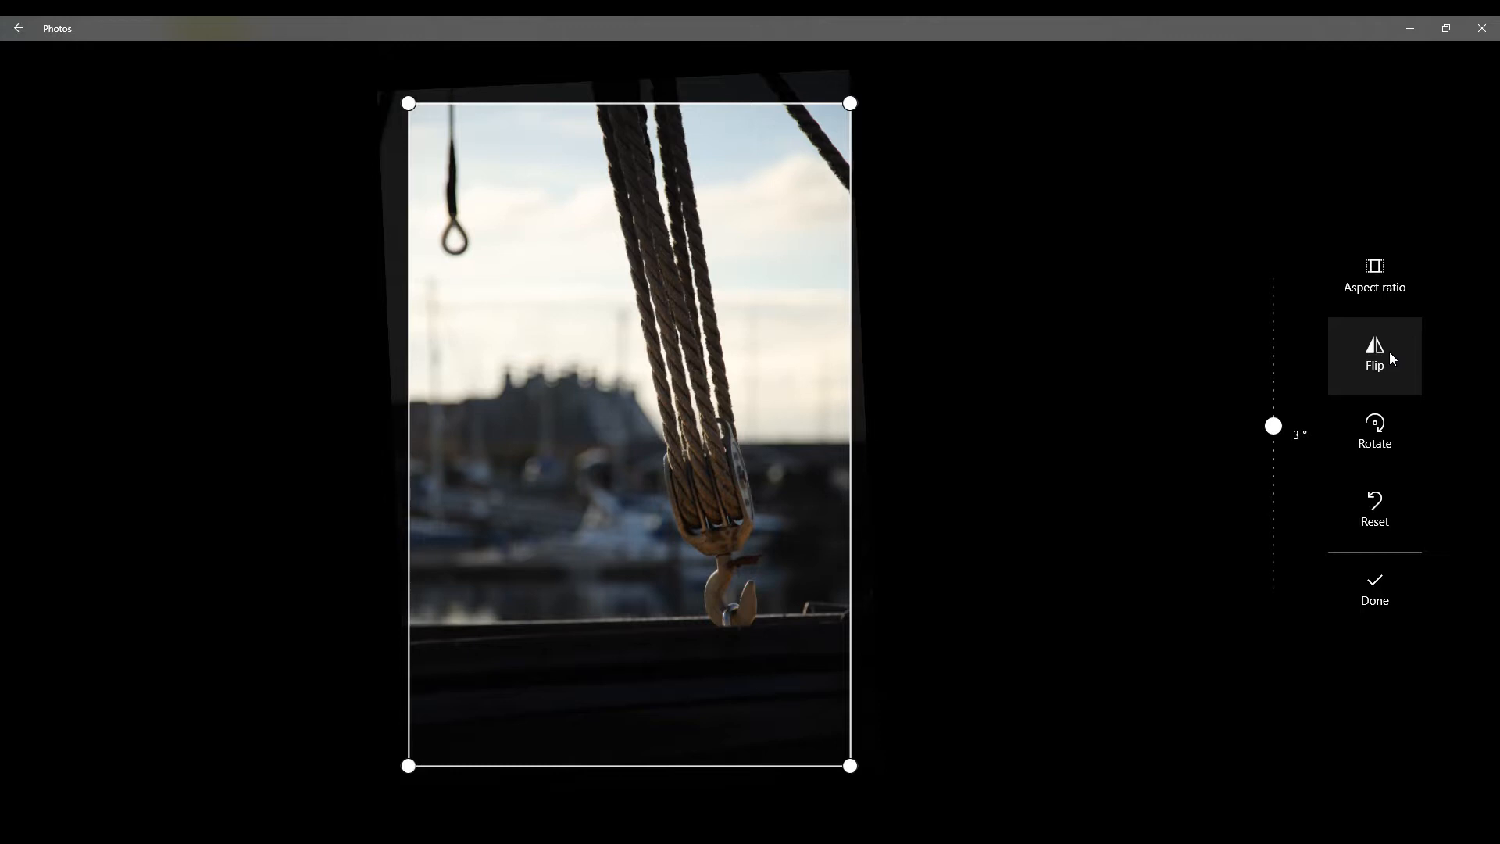
pyautogui.click(1389, 354)
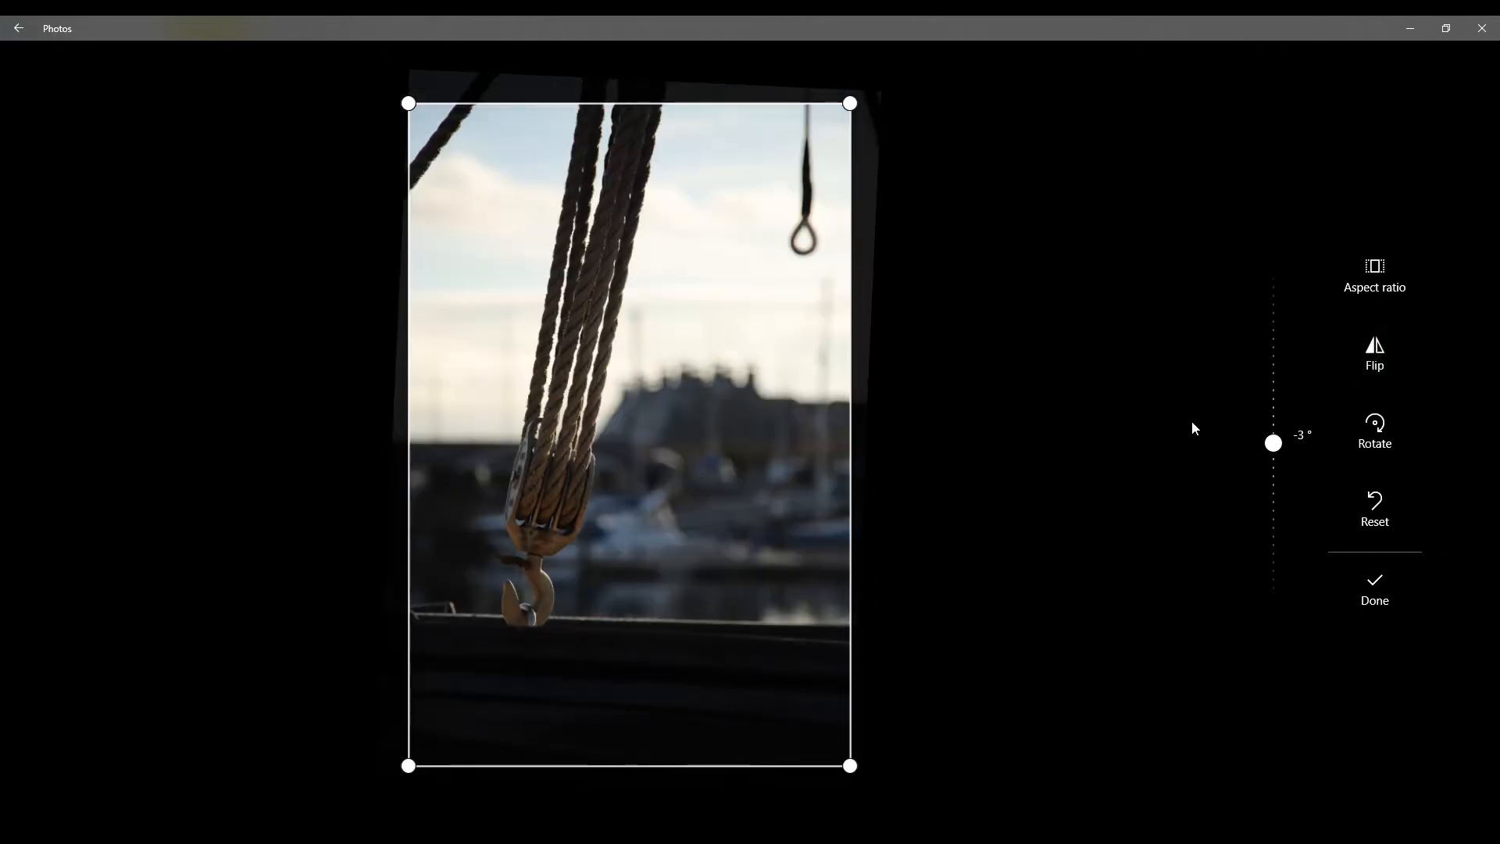
pyautogui.click(1383, 608)
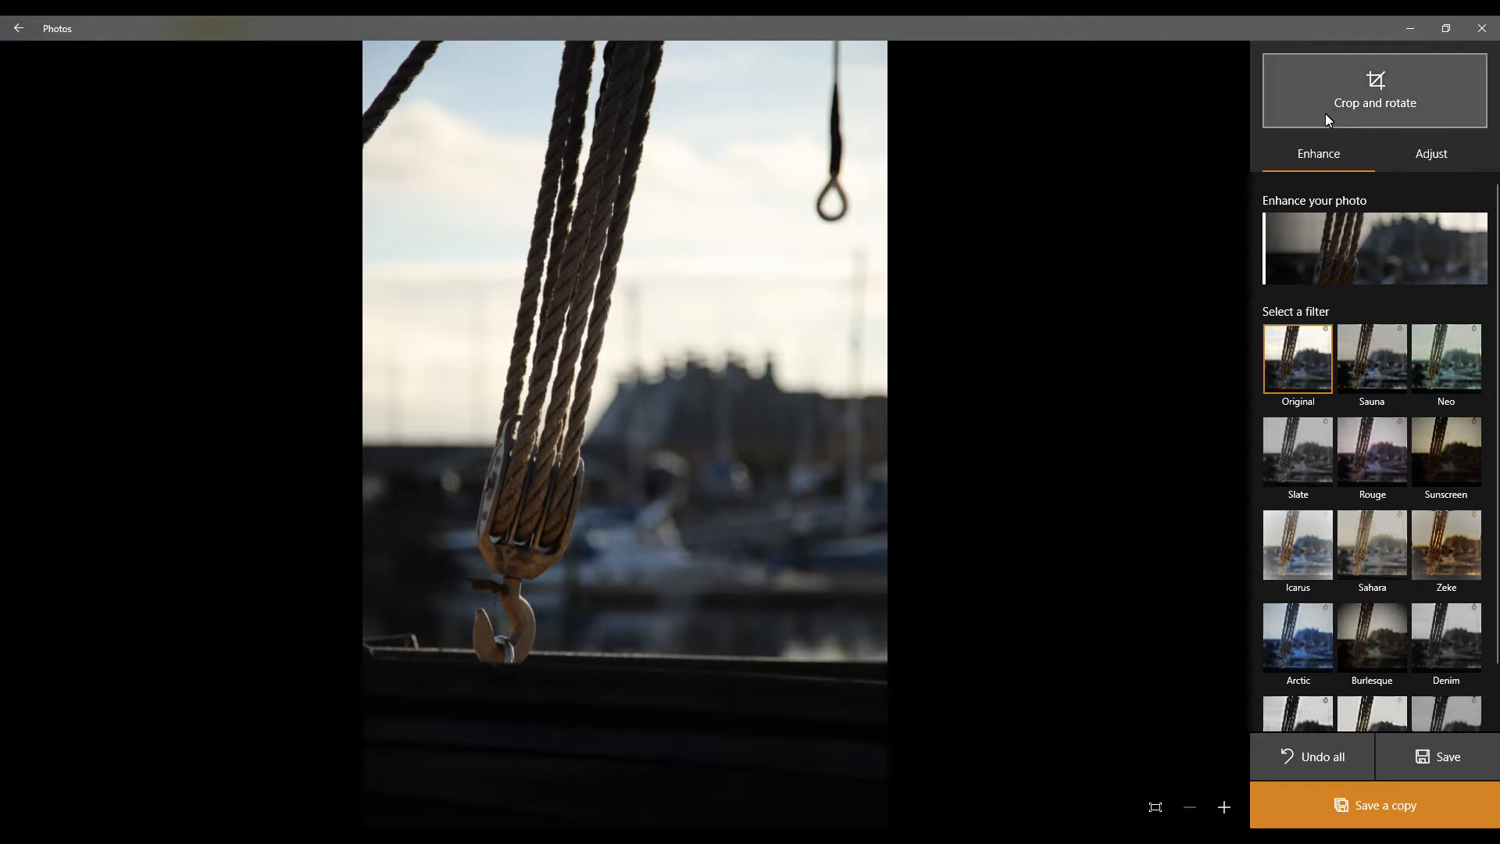
# Crop the rope-and-hook photo to a square, trimming much of the sky and framing the pulley and hook left of centre.
pyautogui.click(1384, 76)
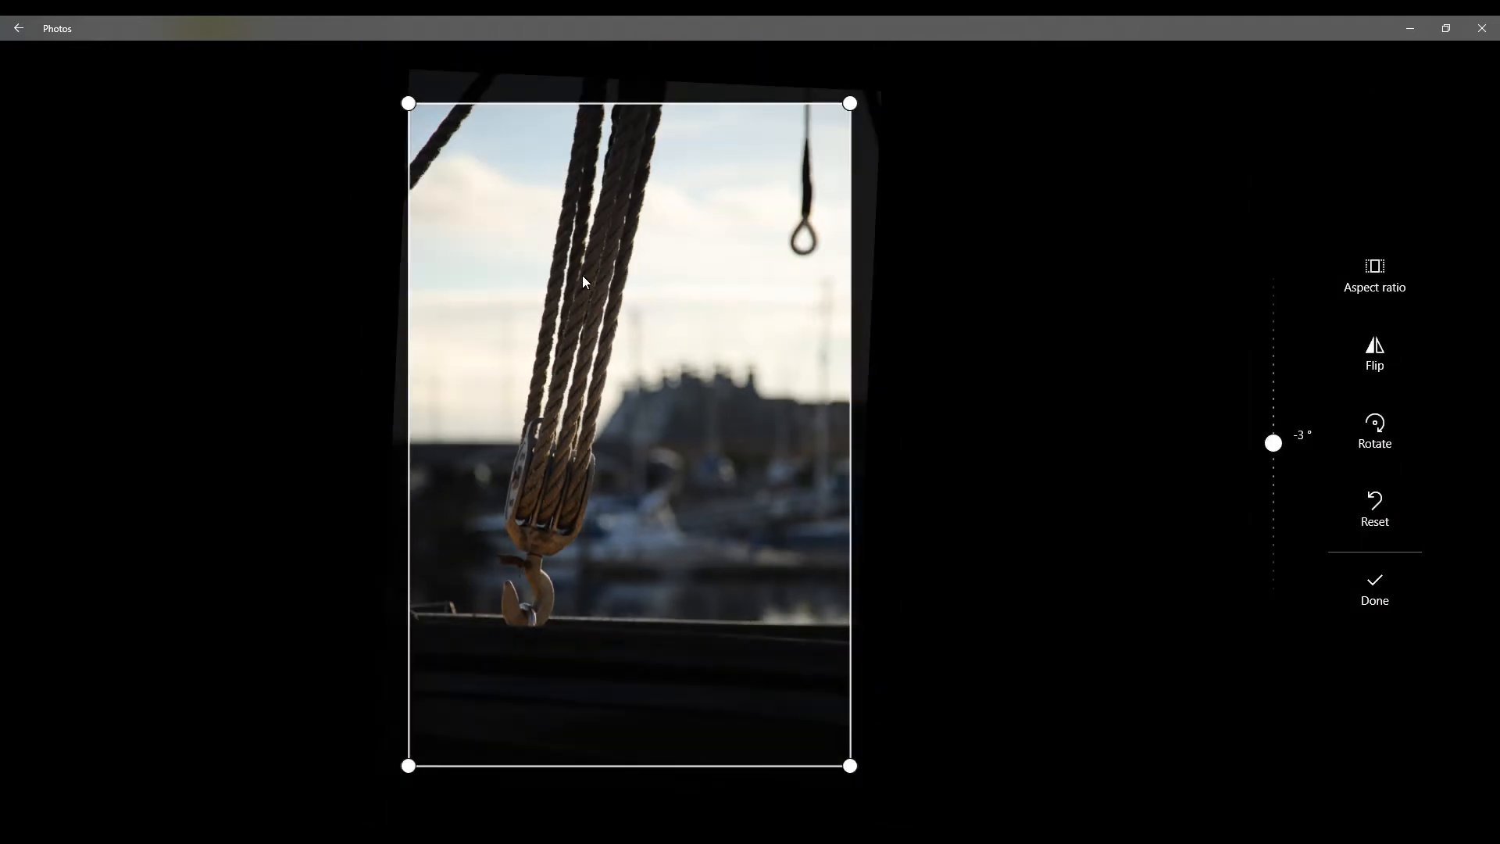
pyautogui.moveTo(646, 103); pyautogui.dragTo(644, 277)
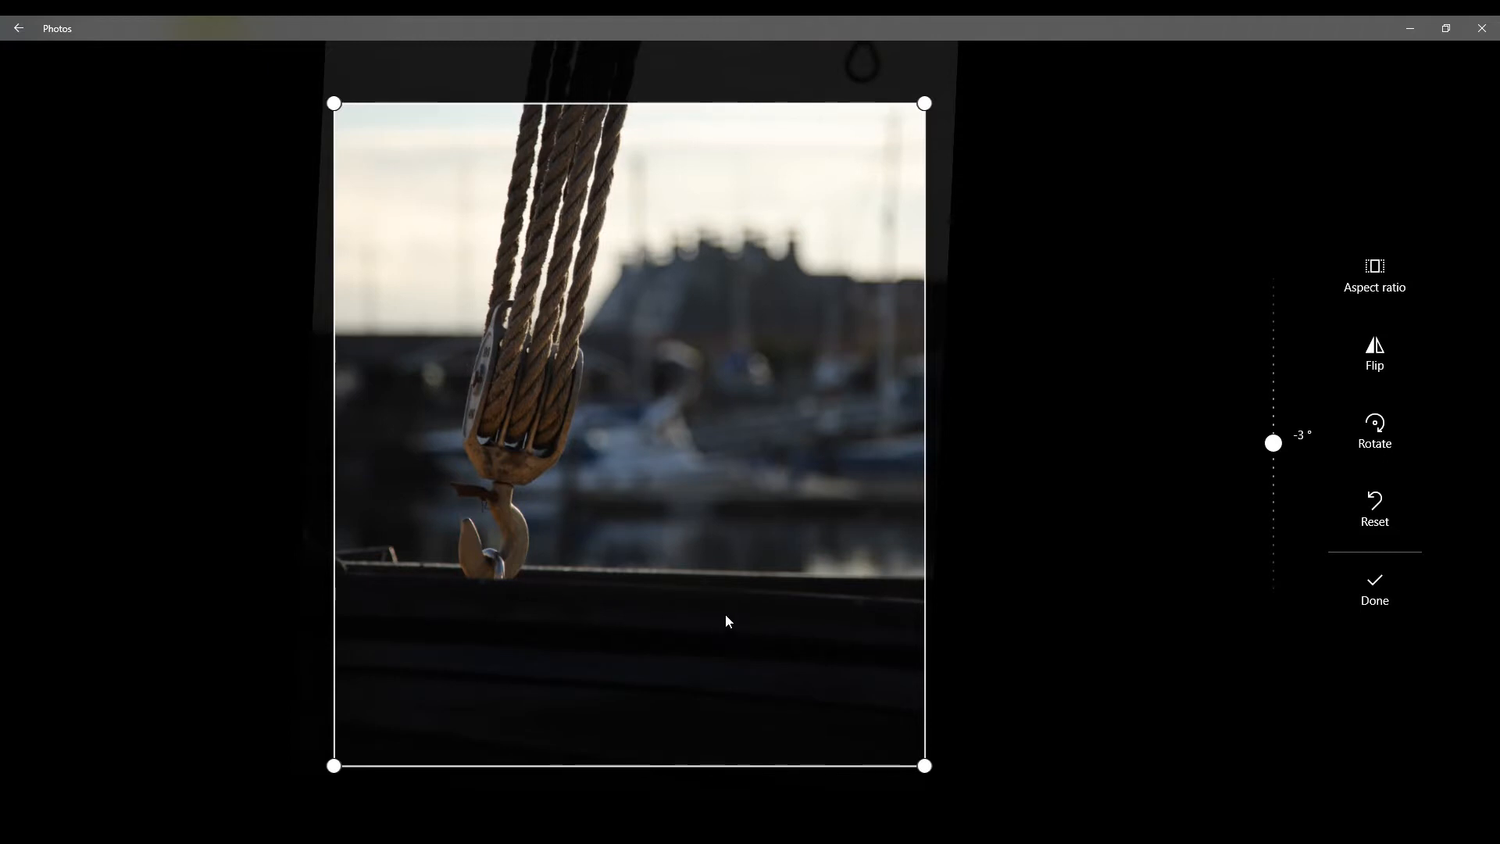
pyautogui.click(1375, 268)
pyautogui.click(1331, 397)
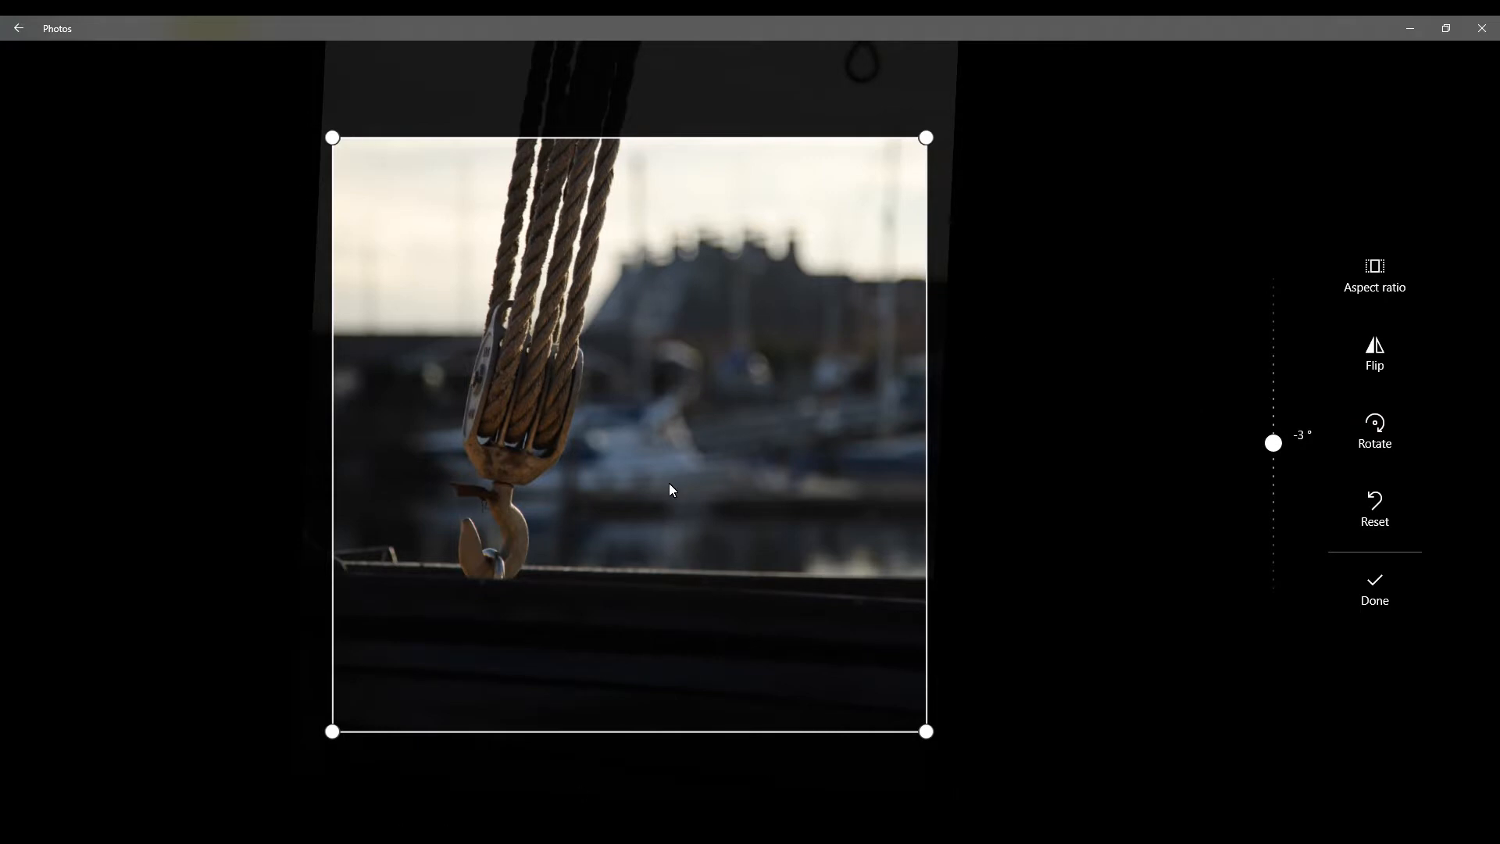
pyautogui.moveTo(642, 384); pyautogui.dragTo(650, 423)
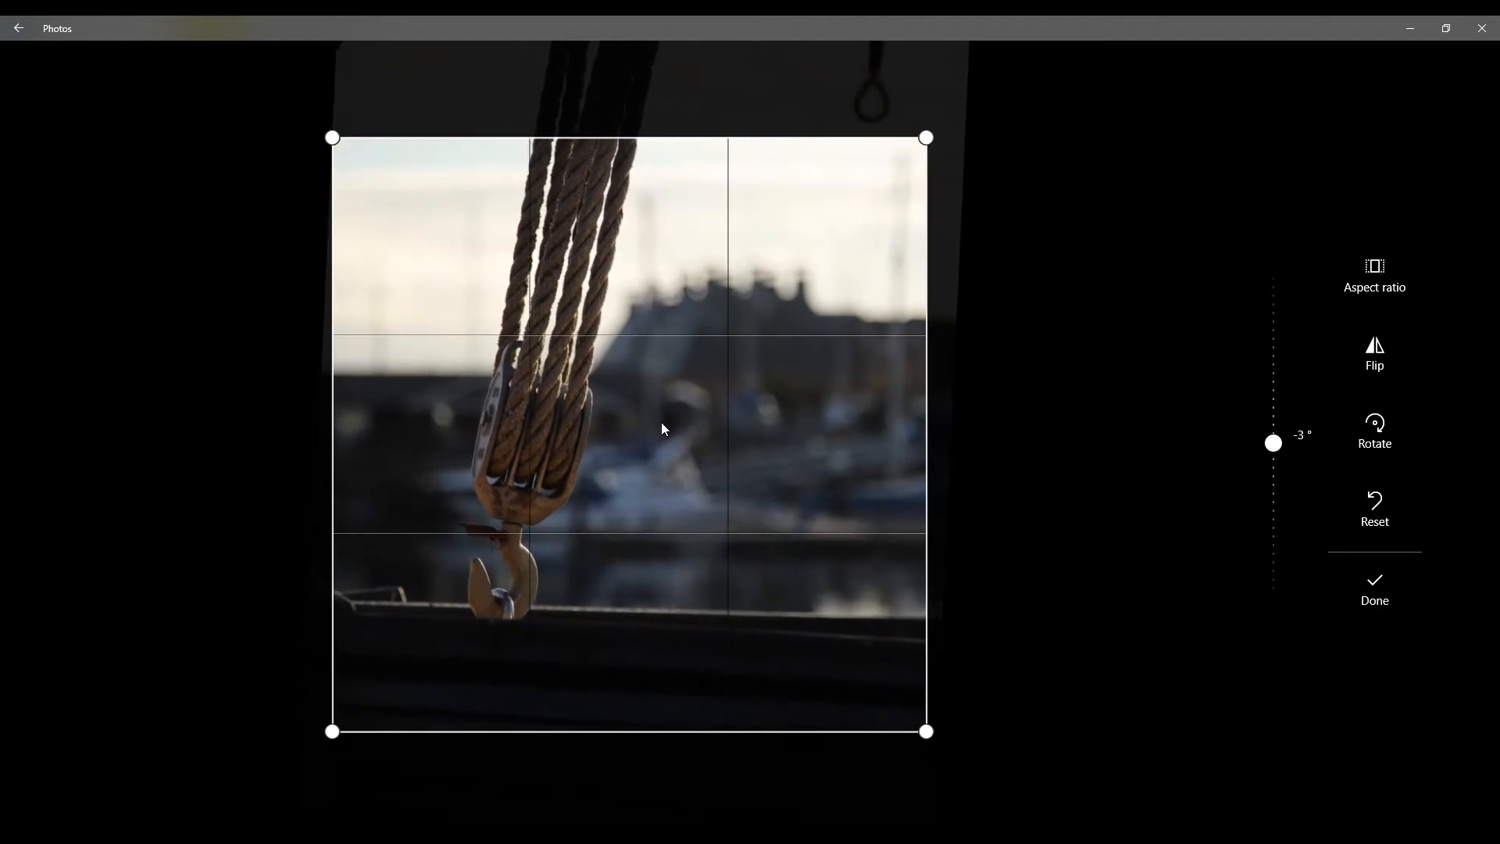
pyautogui.moveTo(662, 423); pyautogui.dragTo(665, 439)
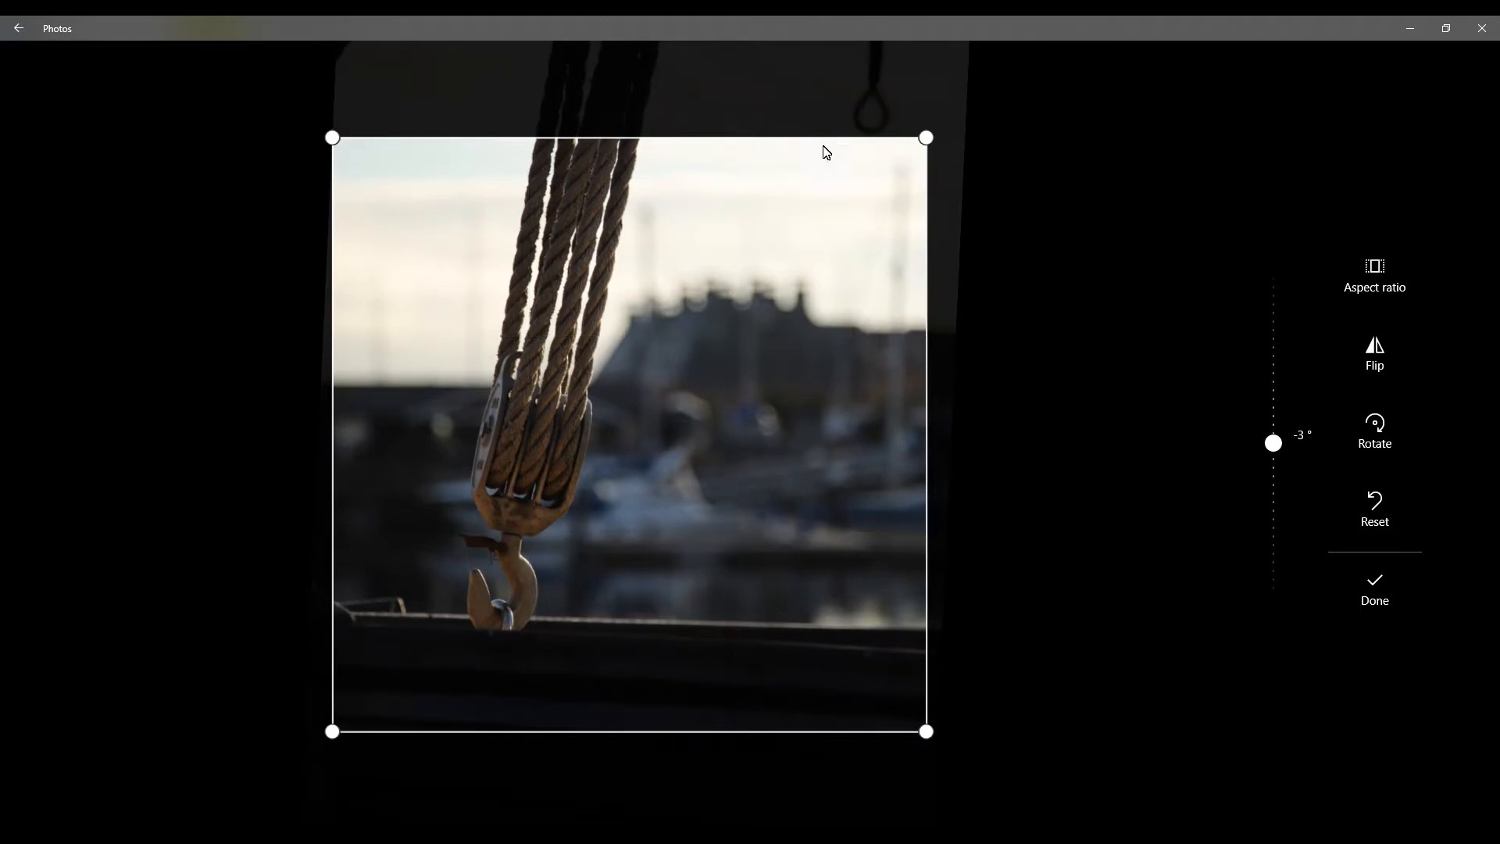
pyautogui.click(1408, 582)
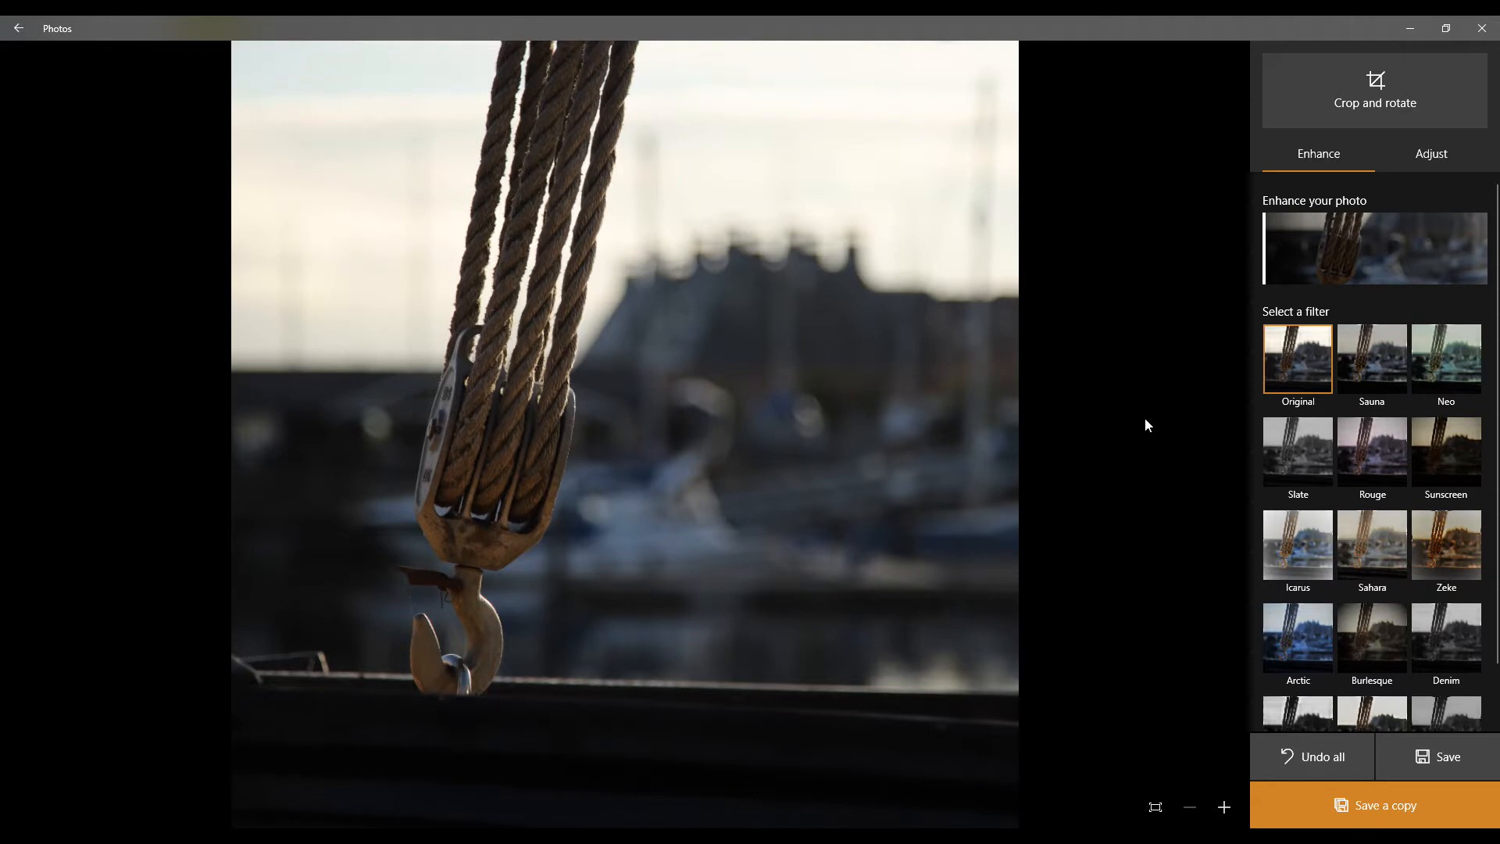
# Raise the cropped photo's contrast to nearly its maximum, exposure slightly and shadows moderately, and lower the highlights about a third below neutral.
pyautogui.click(1448, 153)
pyautogui.click(1269, 205)
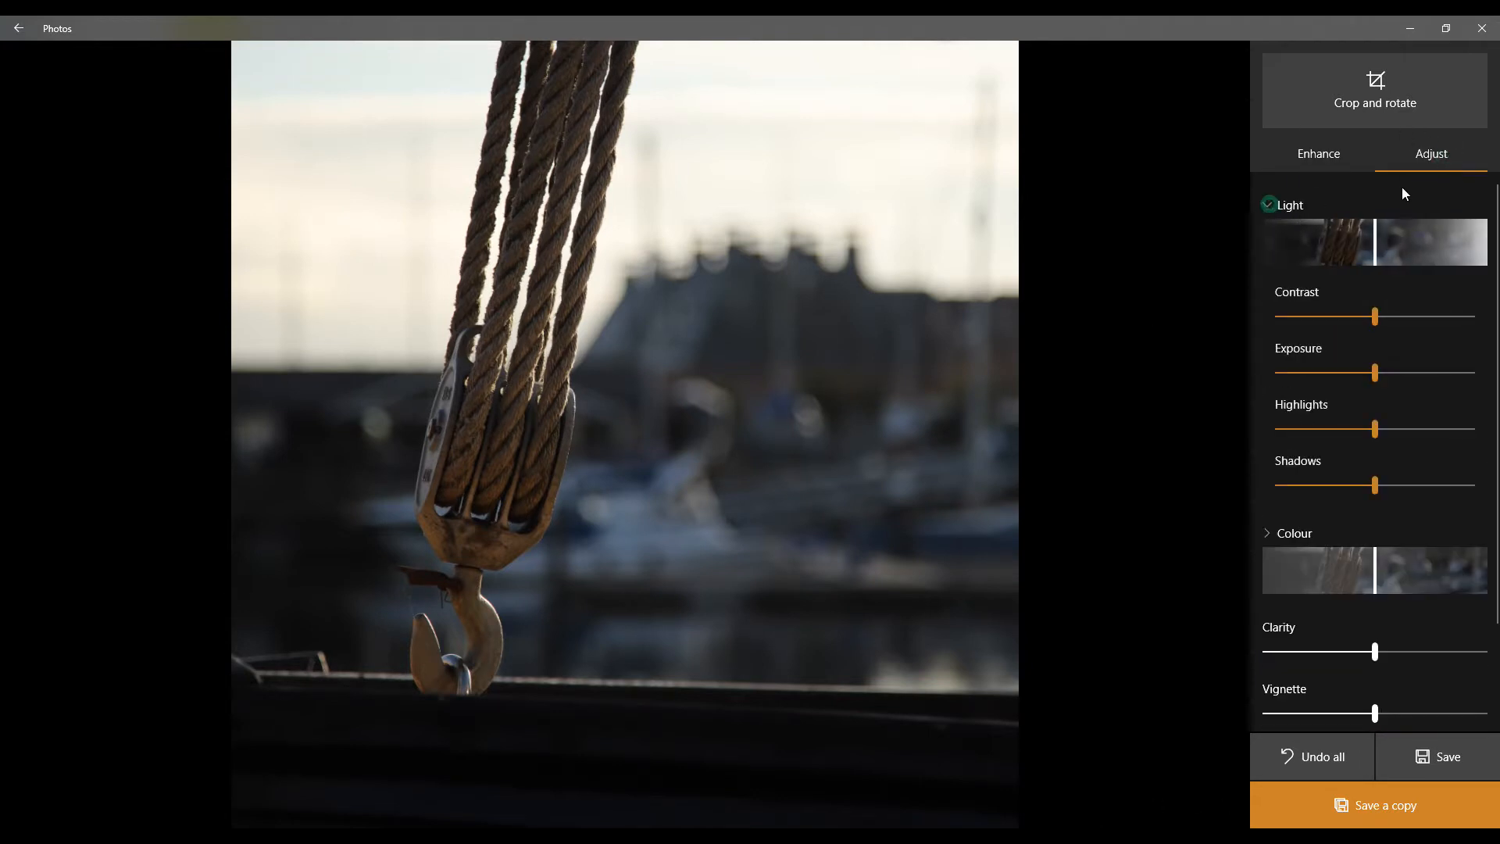
pyautogui.moveTo(1375, 316); pyautogui.dragTo(1408, 317)
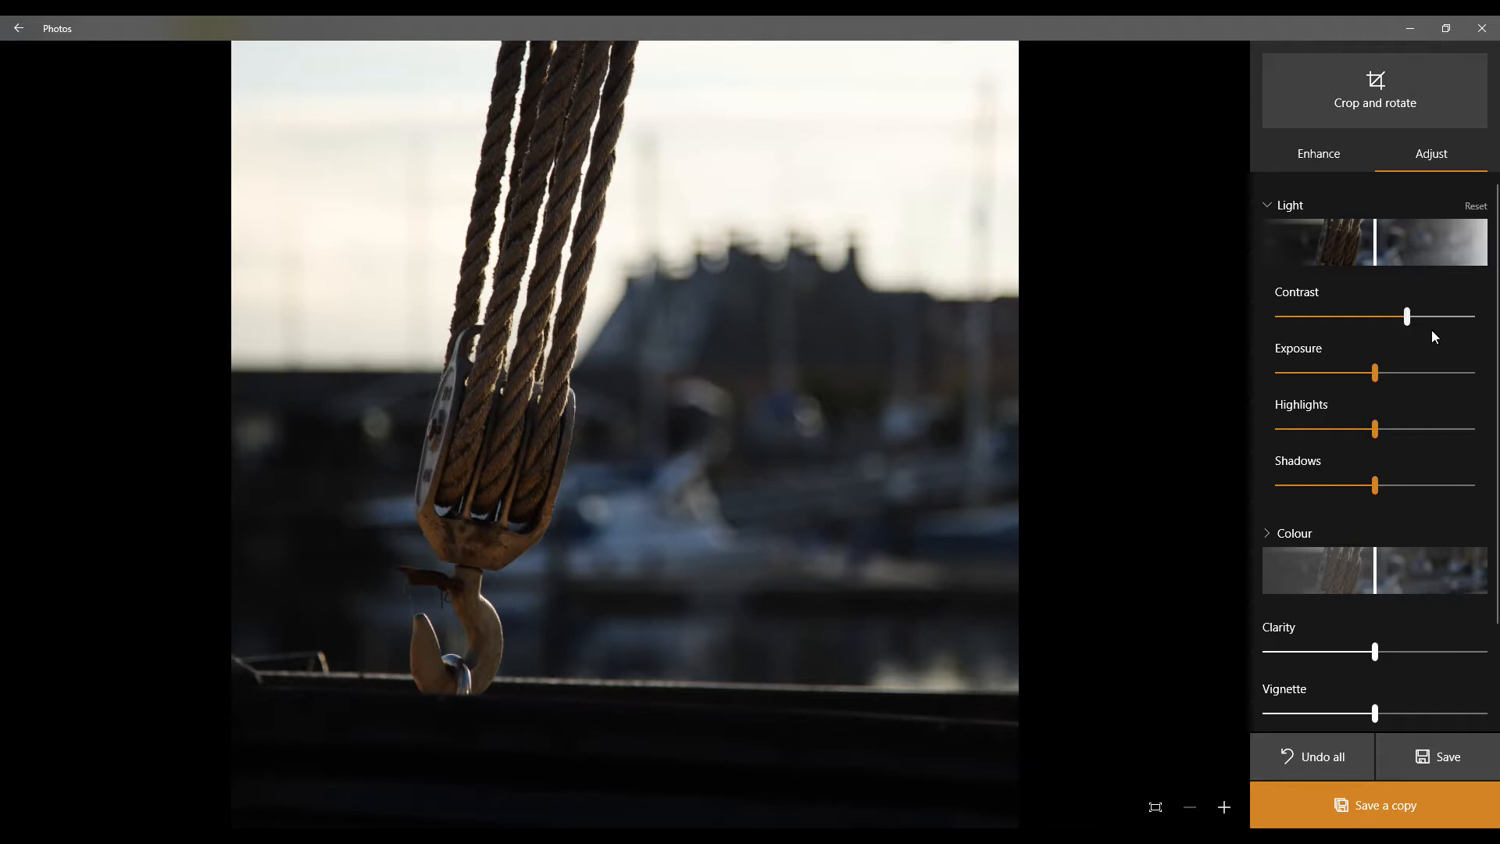
pyautogui.moveTo(1408, 317); pyautogui.dragTo(1477, 318)
pyautogui.moveTo(1376, 372)
pyautogui.mouseDown()
pyautogui.moveTo(1410, 374)
pyautogui.moveTo(1317, 380)
pyautogui.moveTo(1386, 377)
pyautogui.mouseUp()
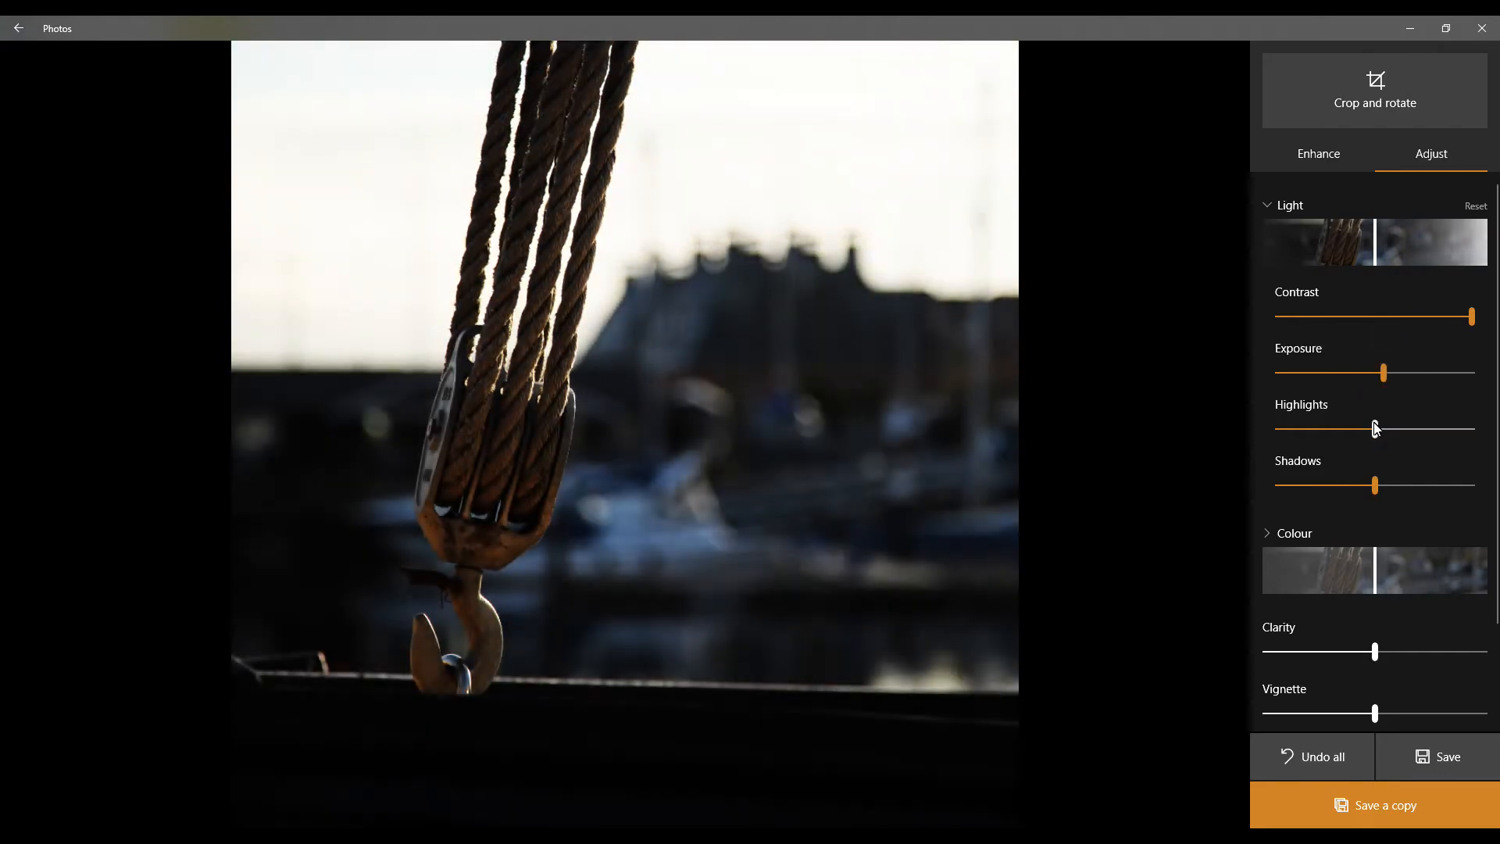
pyautogui.moveTo(1375, 428); pyautogui.dragTo(1422, 512)
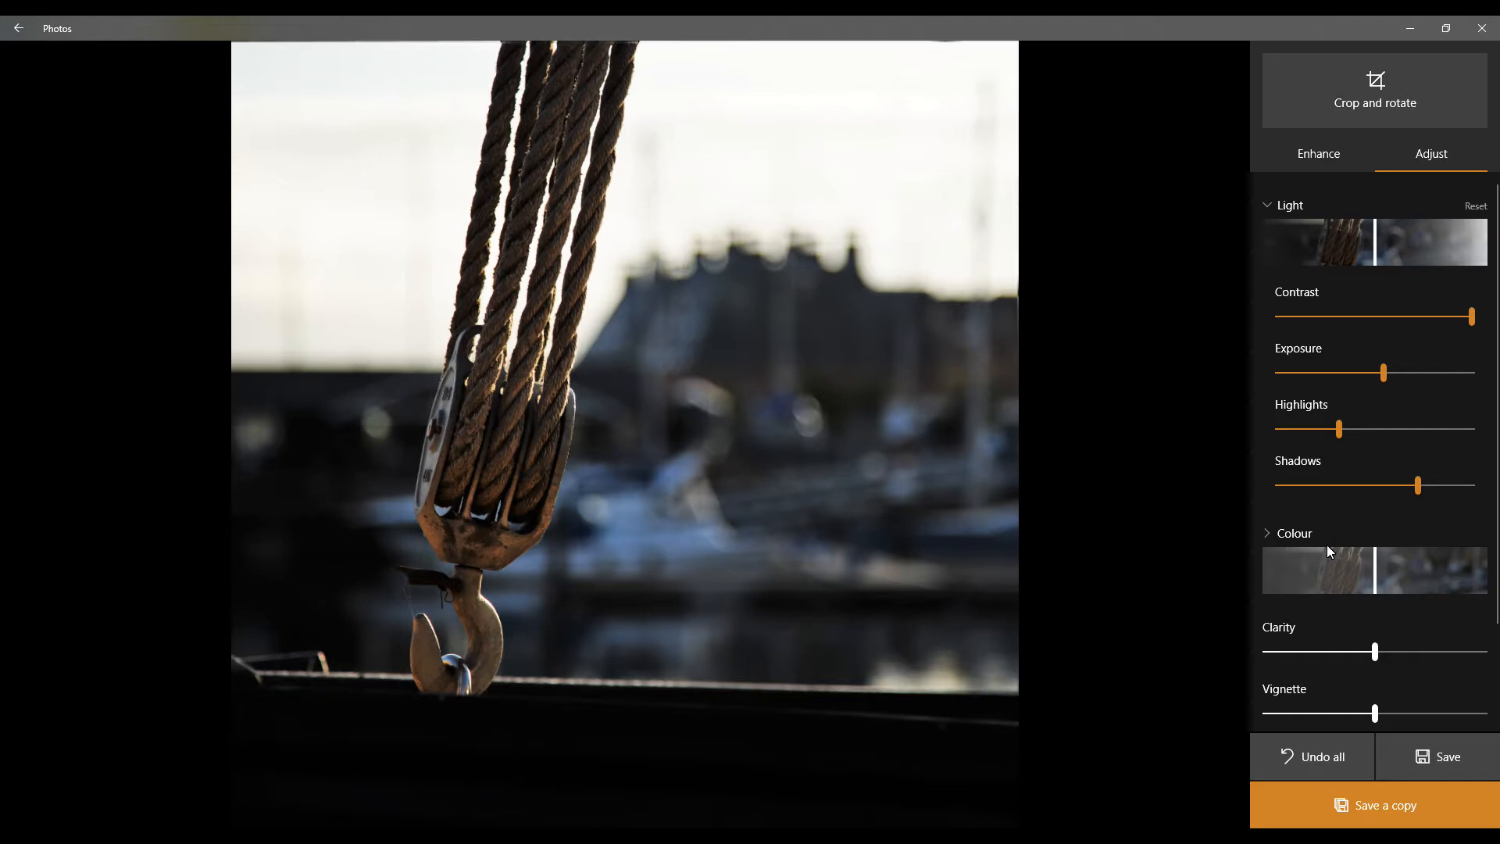
# Try the photo's colour near its maximum, settle it about a quarter above neutral, and raise the warmth about a third above neutral.
pyautogui.moveTo(1375, 568); pyautogui.dragTo(1485, 579)
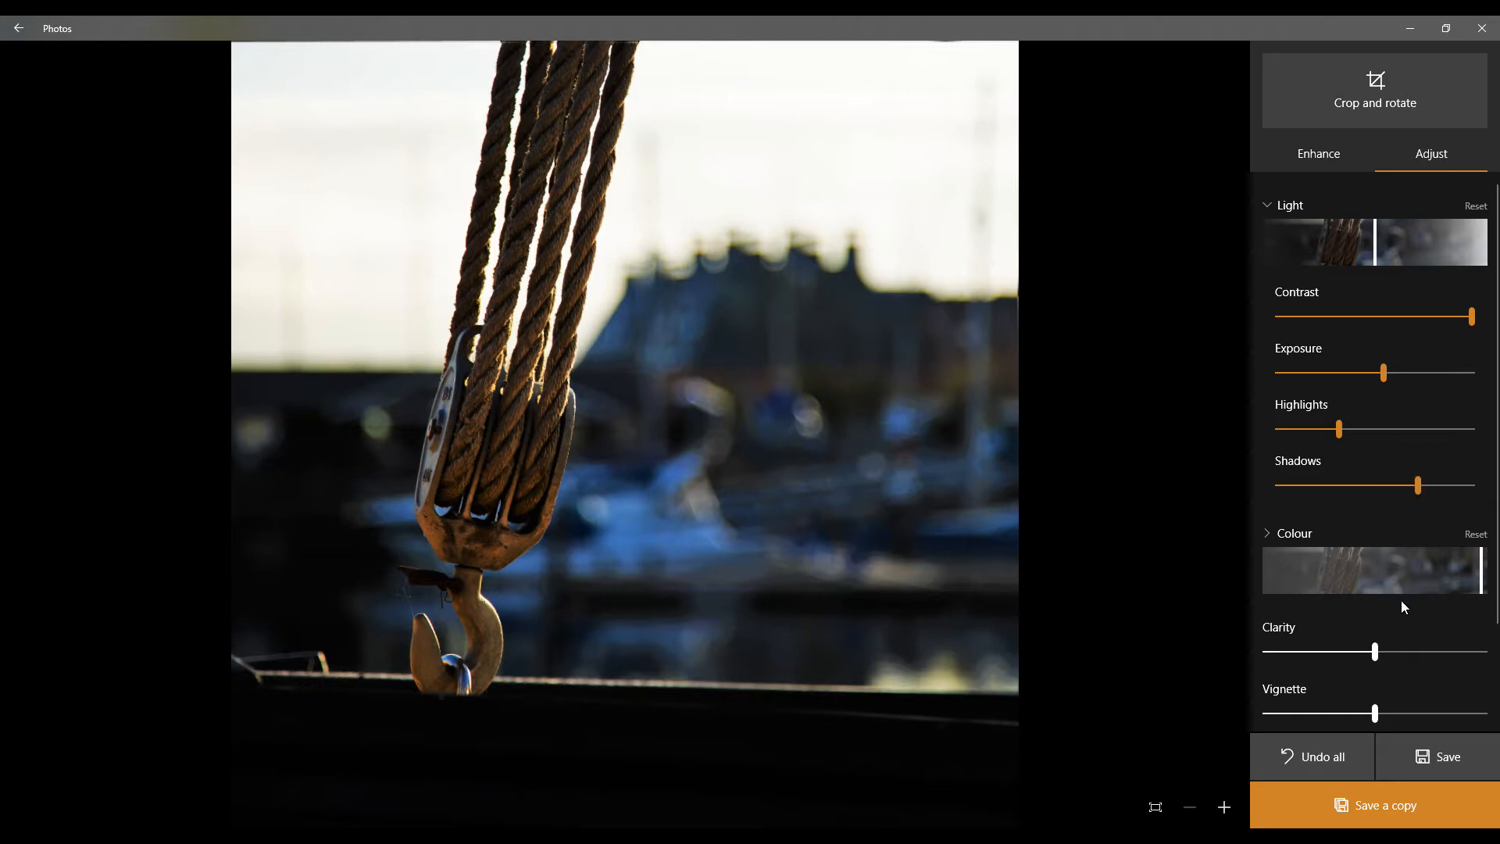
pyautogui.moveTo(1482, 575); pyautogui.dragTo(1400, 594)
pyautogui.click(1279, 540)
pyautogui.scroll(-5, 1349, 496)
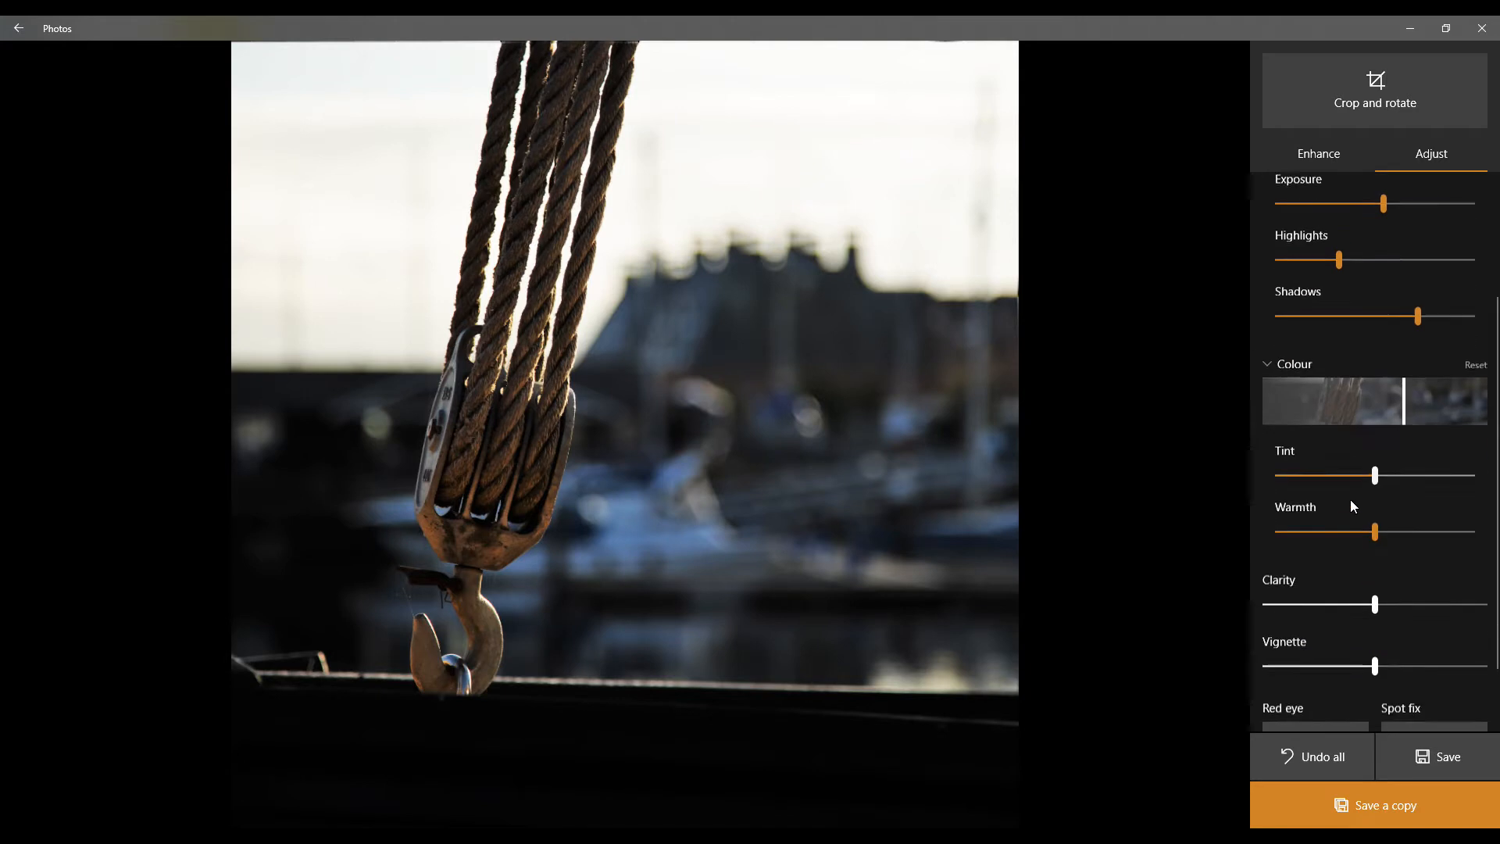
pyautogui.moveTo(1375, 457); pyautogui.dragTo(1408, 467)
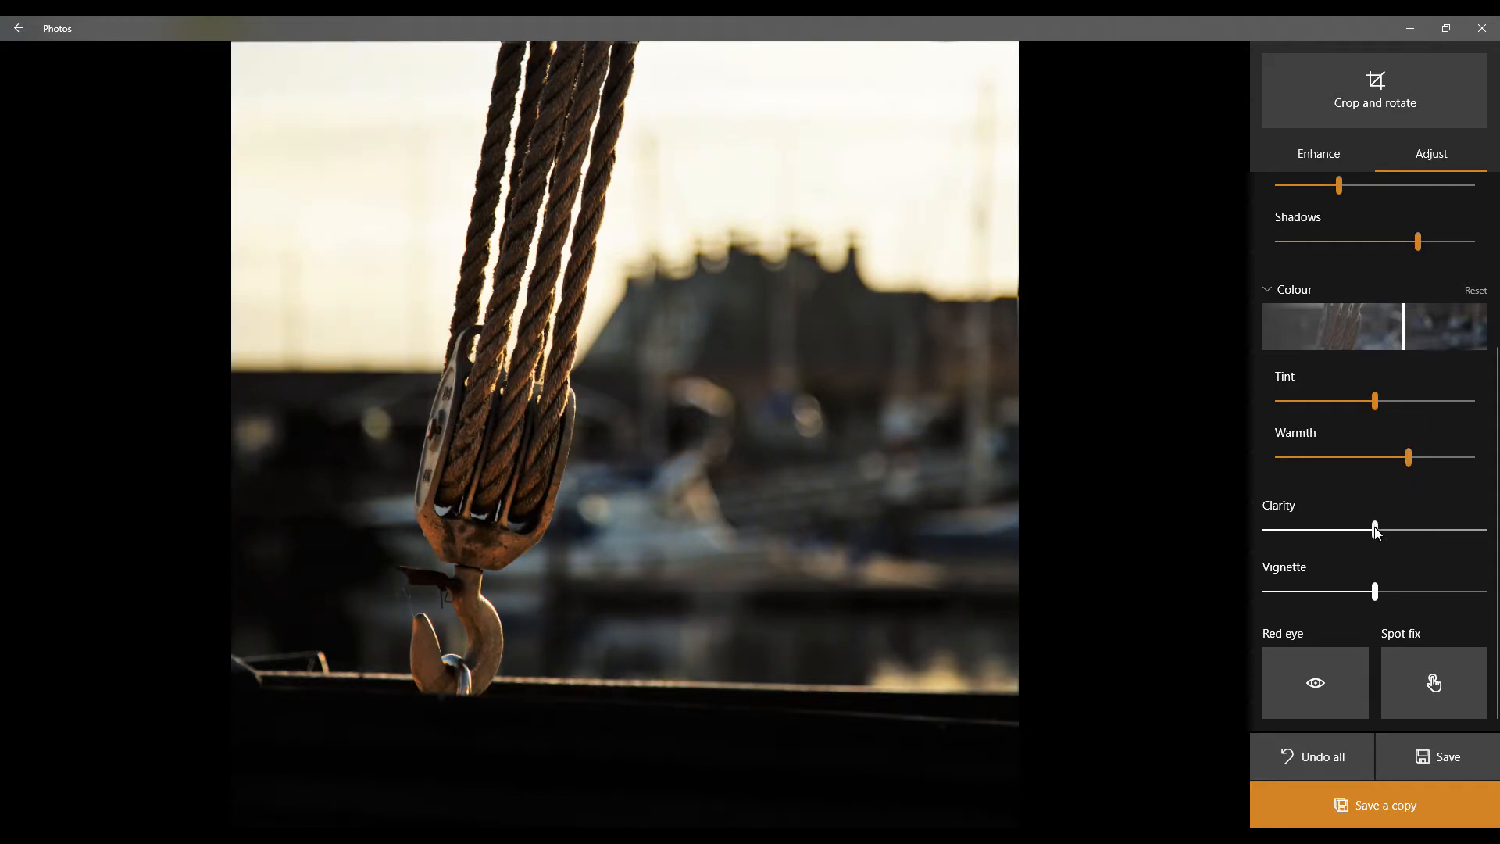
# Raise the photo's clarity about a third above neutral, set the vignette to its darkest maximum, and save the edit as a copy.
pyautogui.moveTo(1375, 529); pyautogui.dragTo(1409, 530)
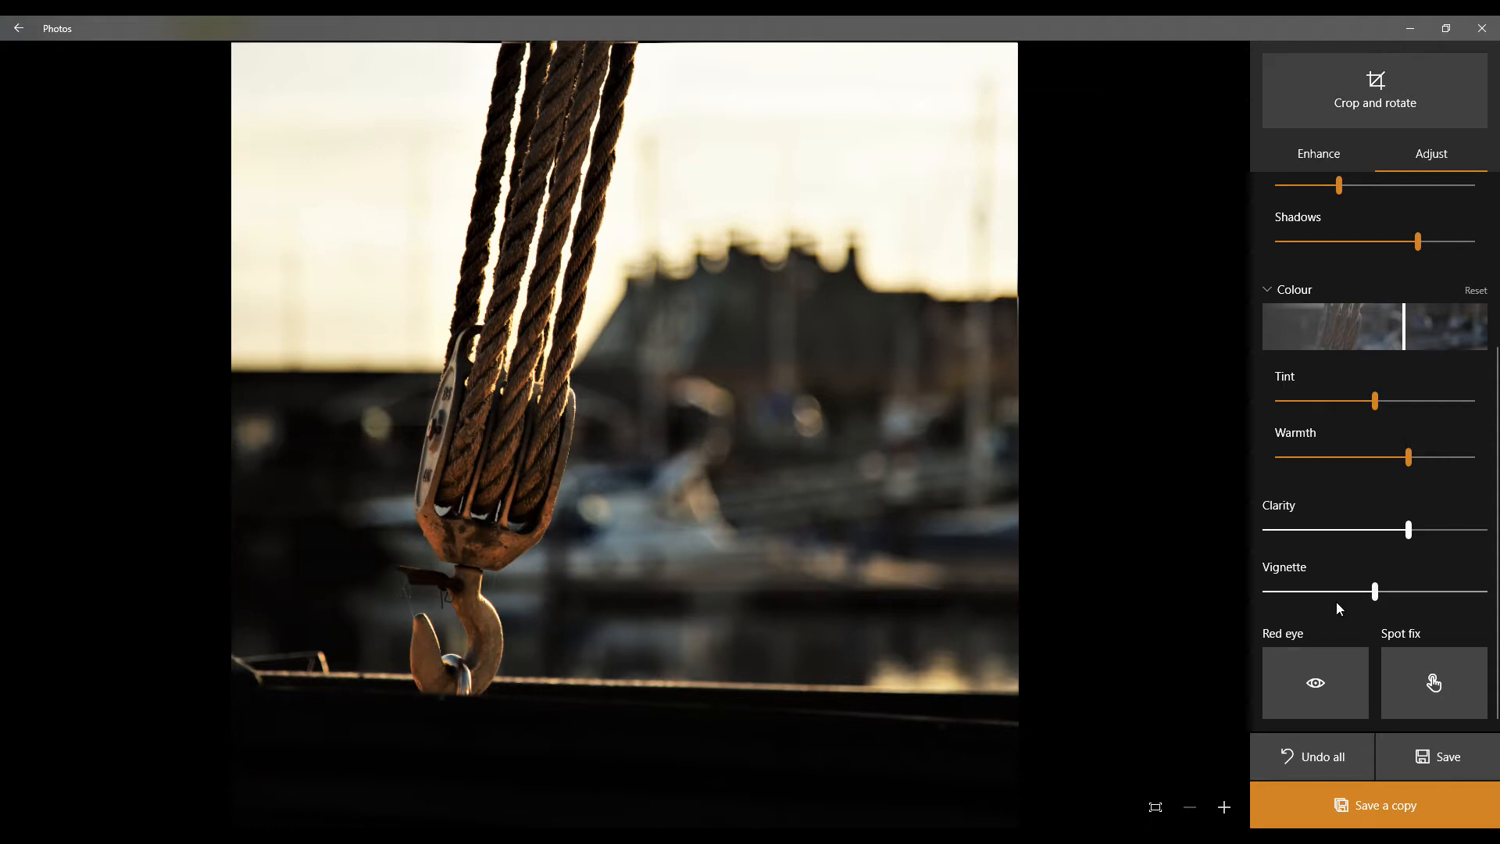
pyautogui.moveTo(1377, 595); pyautogui.dragTo(1485, 592)
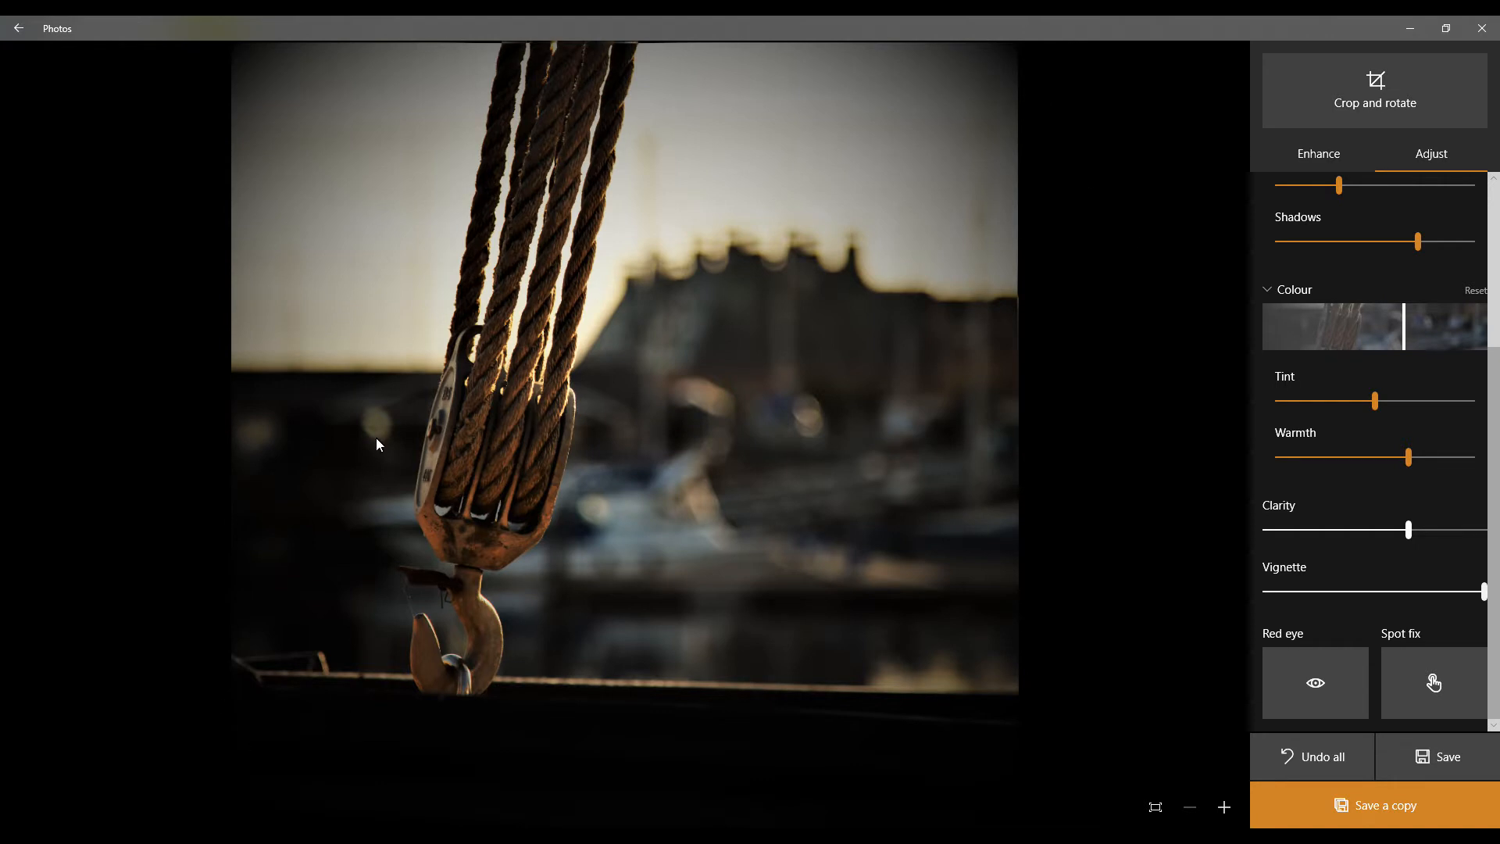
pyautogui.click(1297, 795)
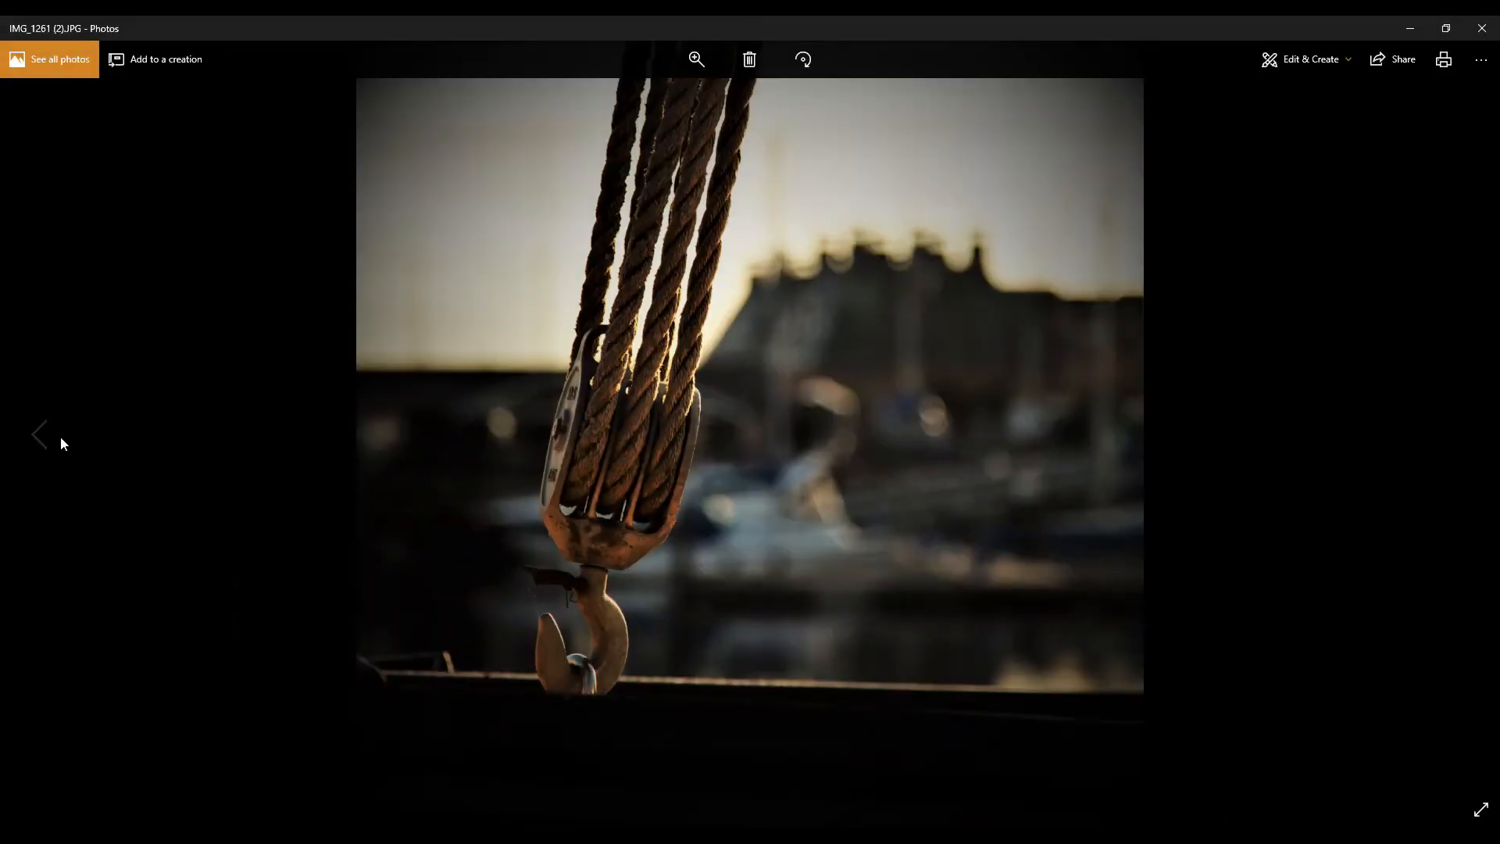
# Compare the edited copy of the rope-and-hook photo with its original by switching between them.
pyautogui.click(38, 434)
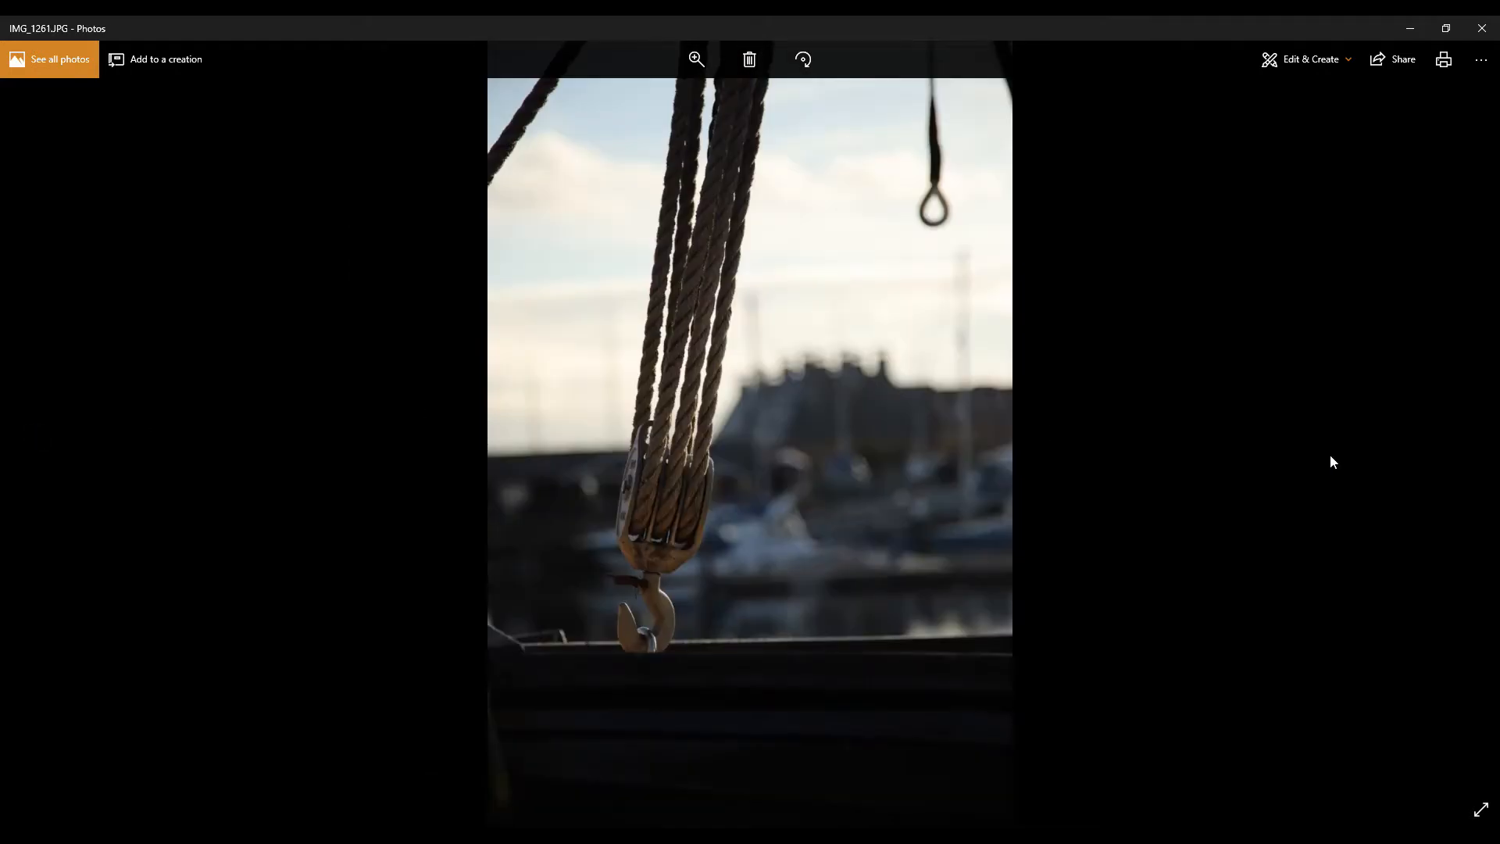
pyautogui.click(1458, 439)
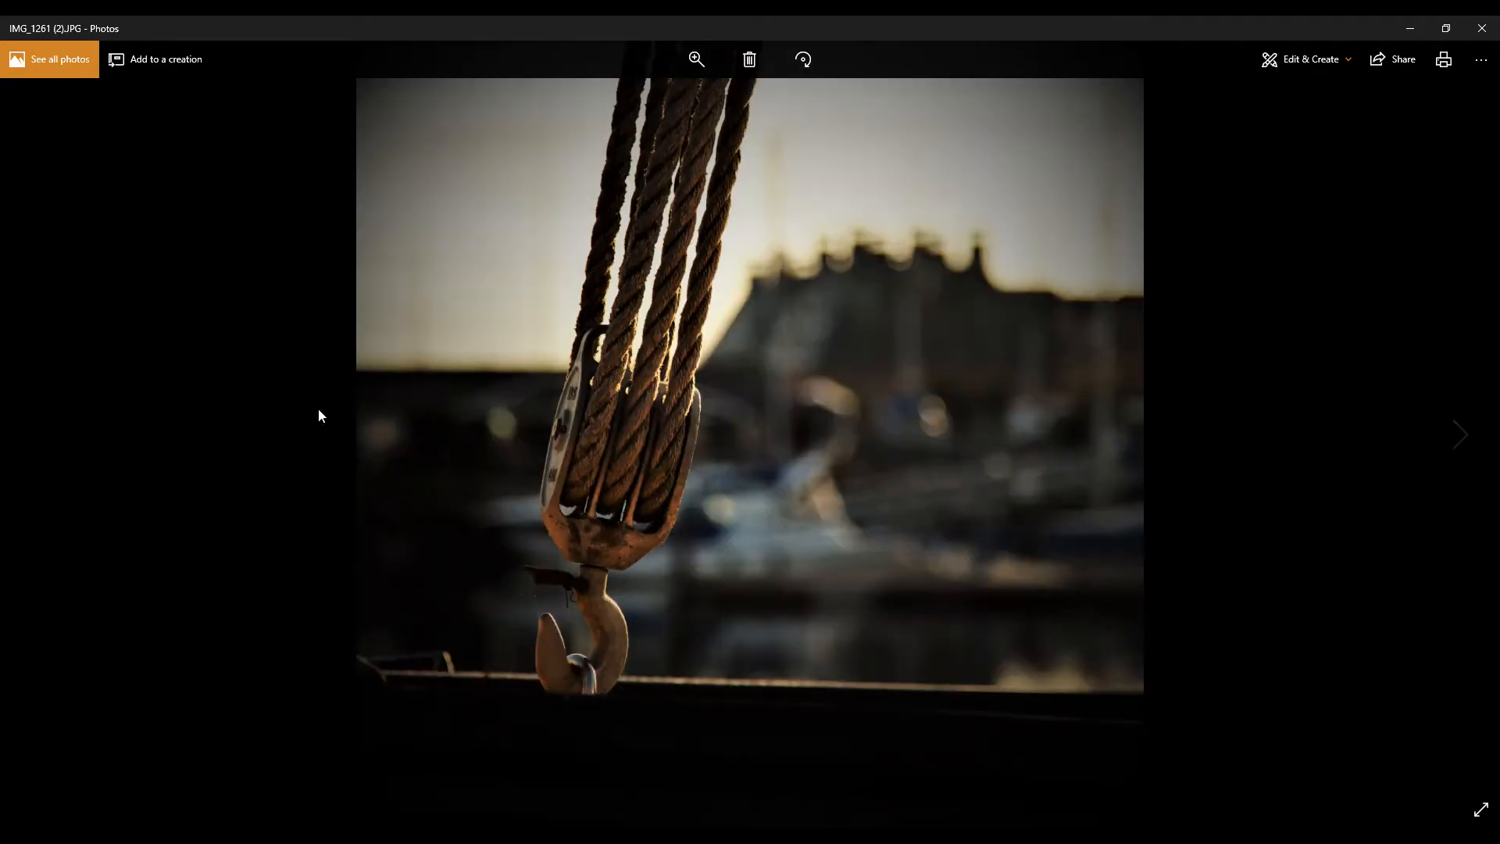
pyautogui.click(39, 422)
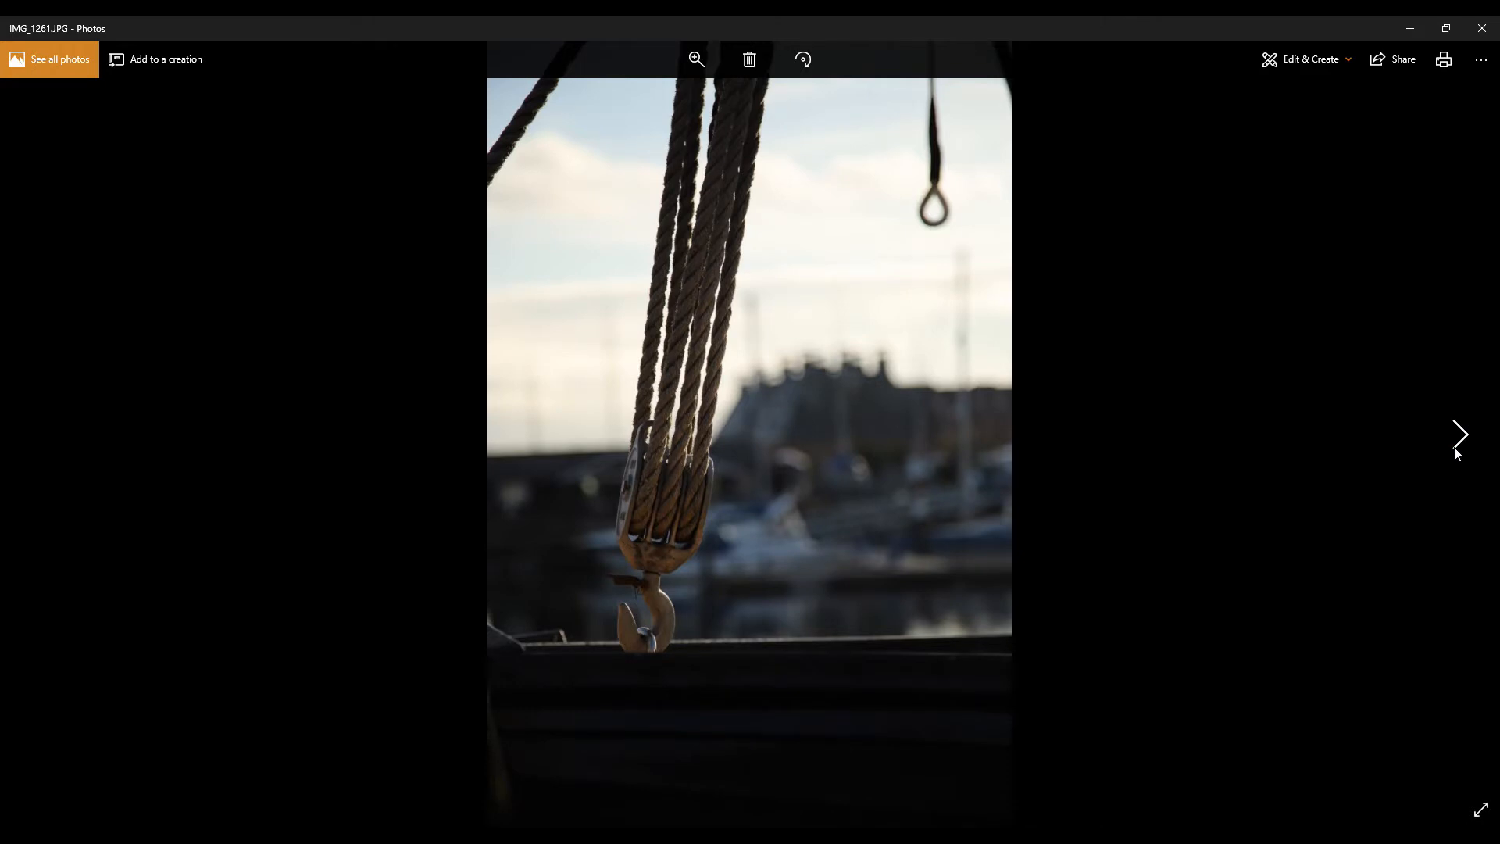
pyautogui.click(1459, 436)
# Open the portrait photo IMG_1270 for editing and apply automatic enhancement at about a quarter of its range.
pyautogui.click(1458, 440)
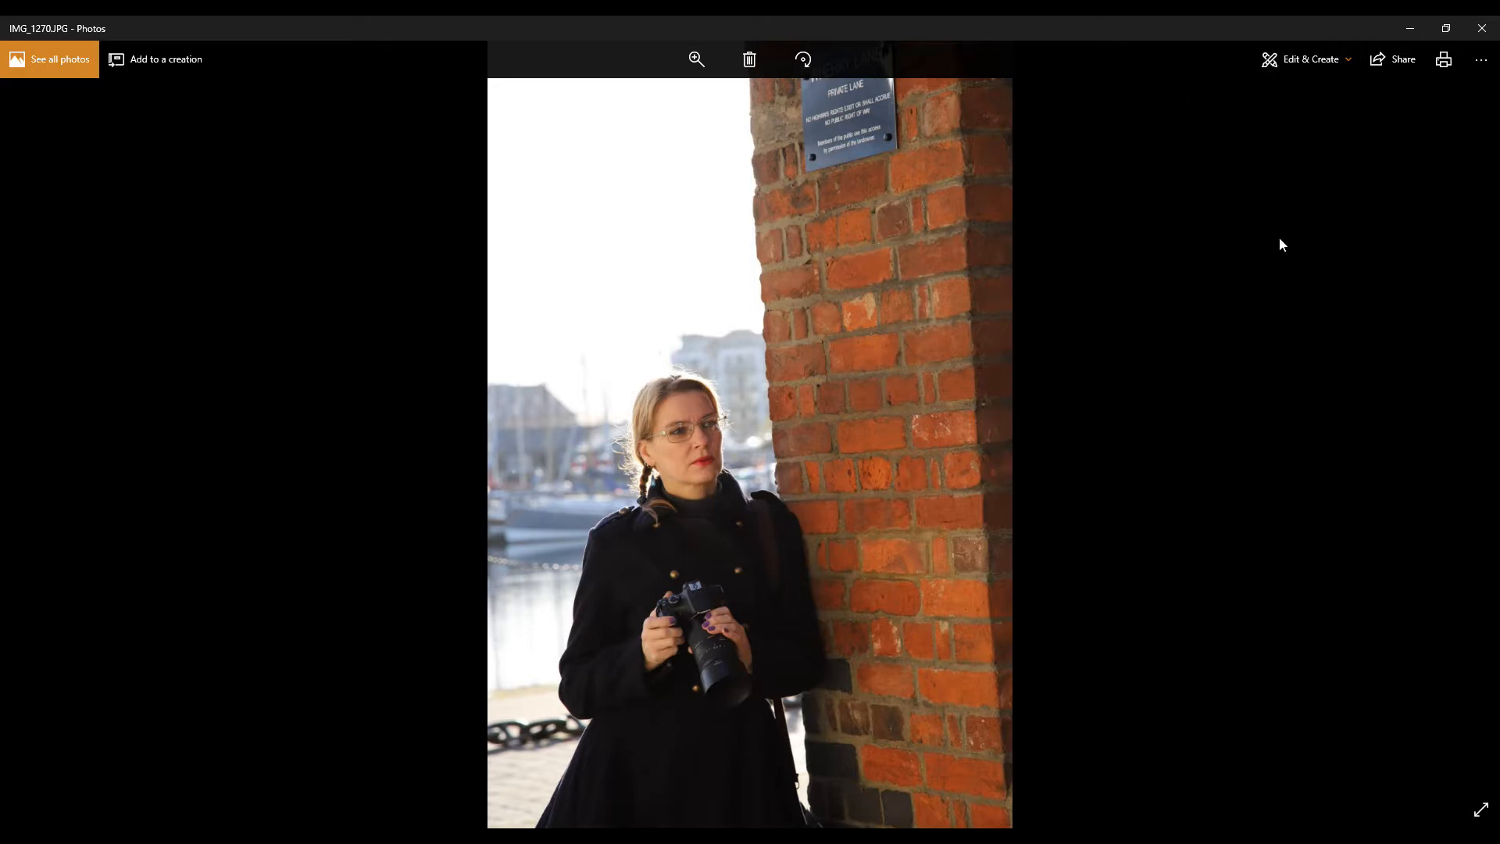
pyautogui.click(1304, 60)
pyautogui.click(1269, 97)
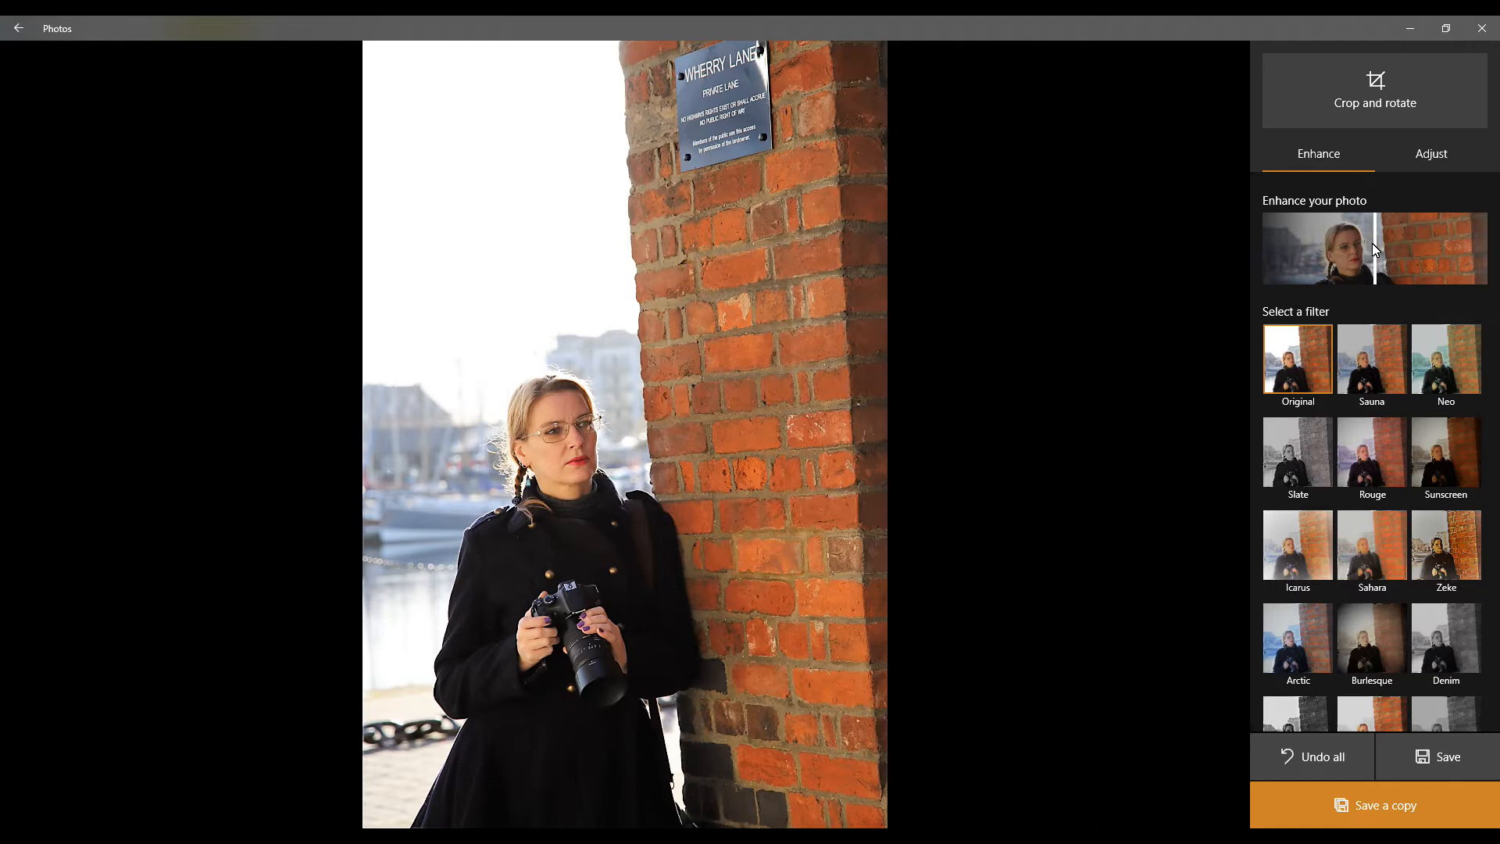
pyautogui.moveTo(1373, 246); pyautogui.dragTo(1324, 251)
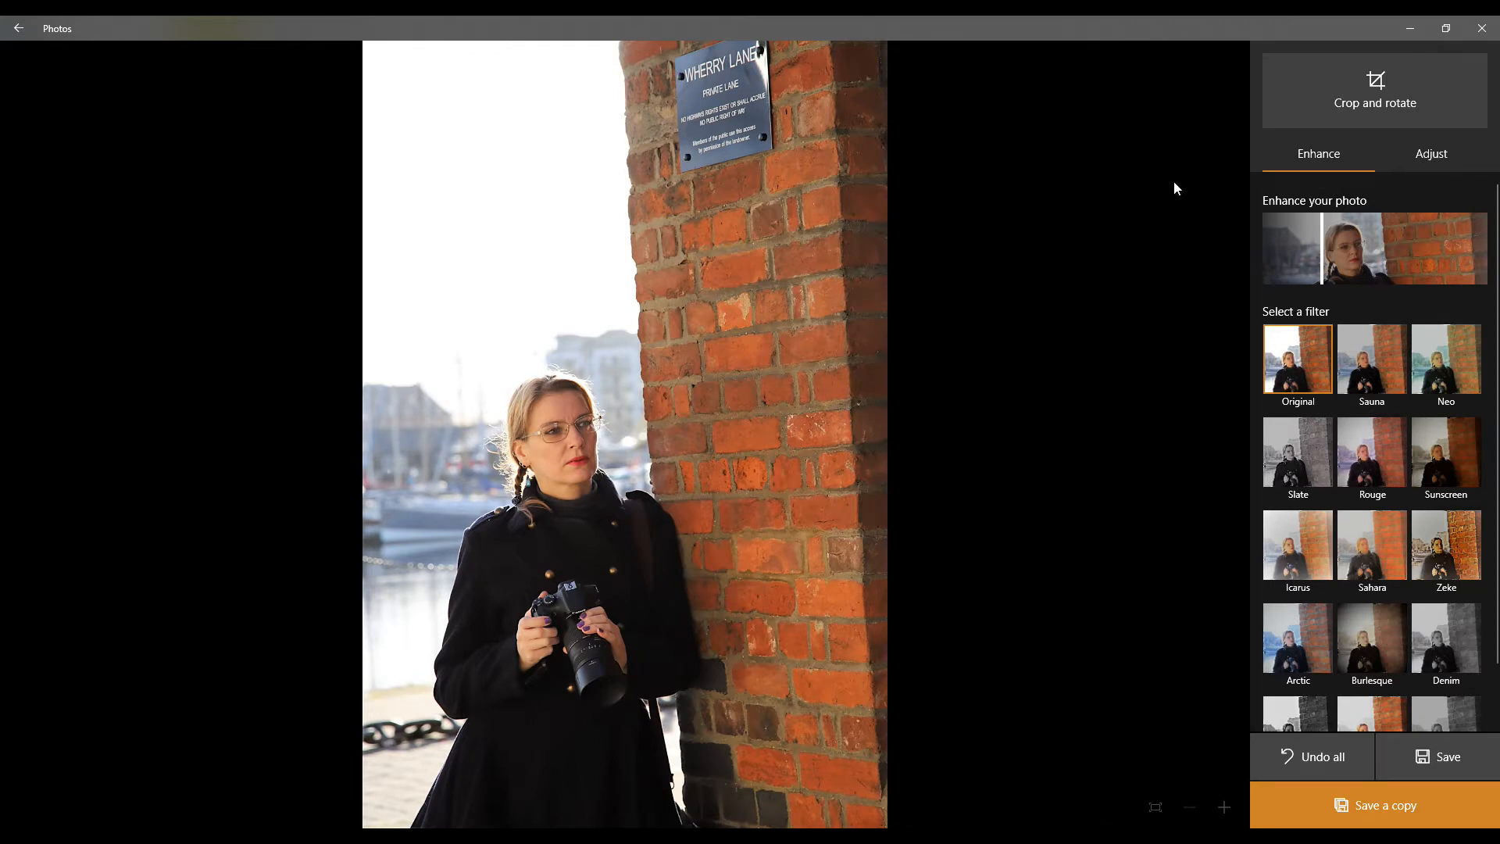
# Straighten the portrait by -5°, crop away its upper part with the street sign, reposition it within the frame, and apply the crop.
pyautogui.click(1418, 148)
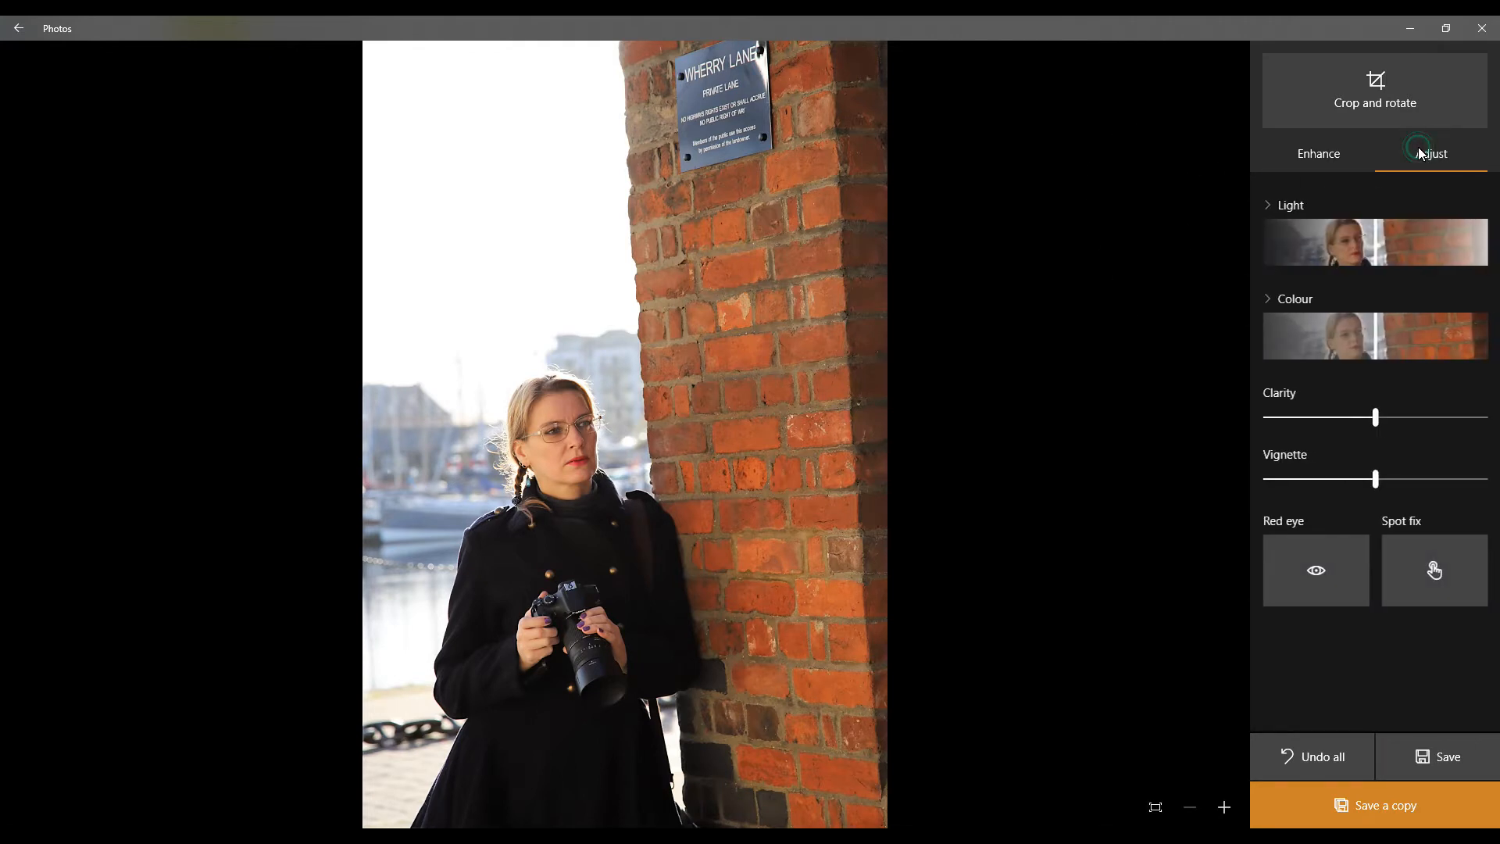
pyautogui.click(1380, 90)
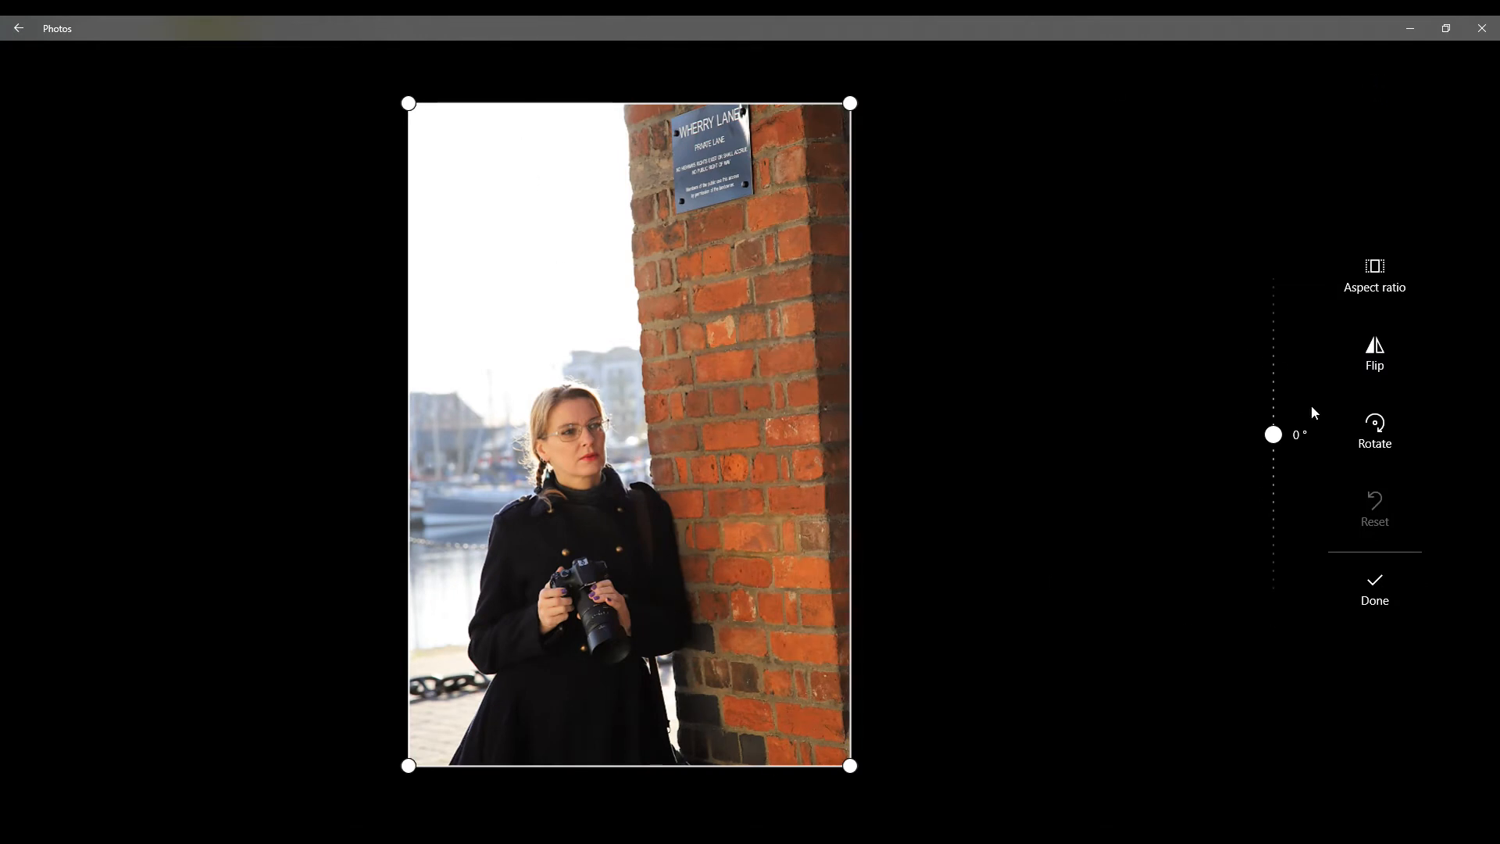
pyautogui.moveTo(1275, 444); pyautogui.dragTo(1282, 454)
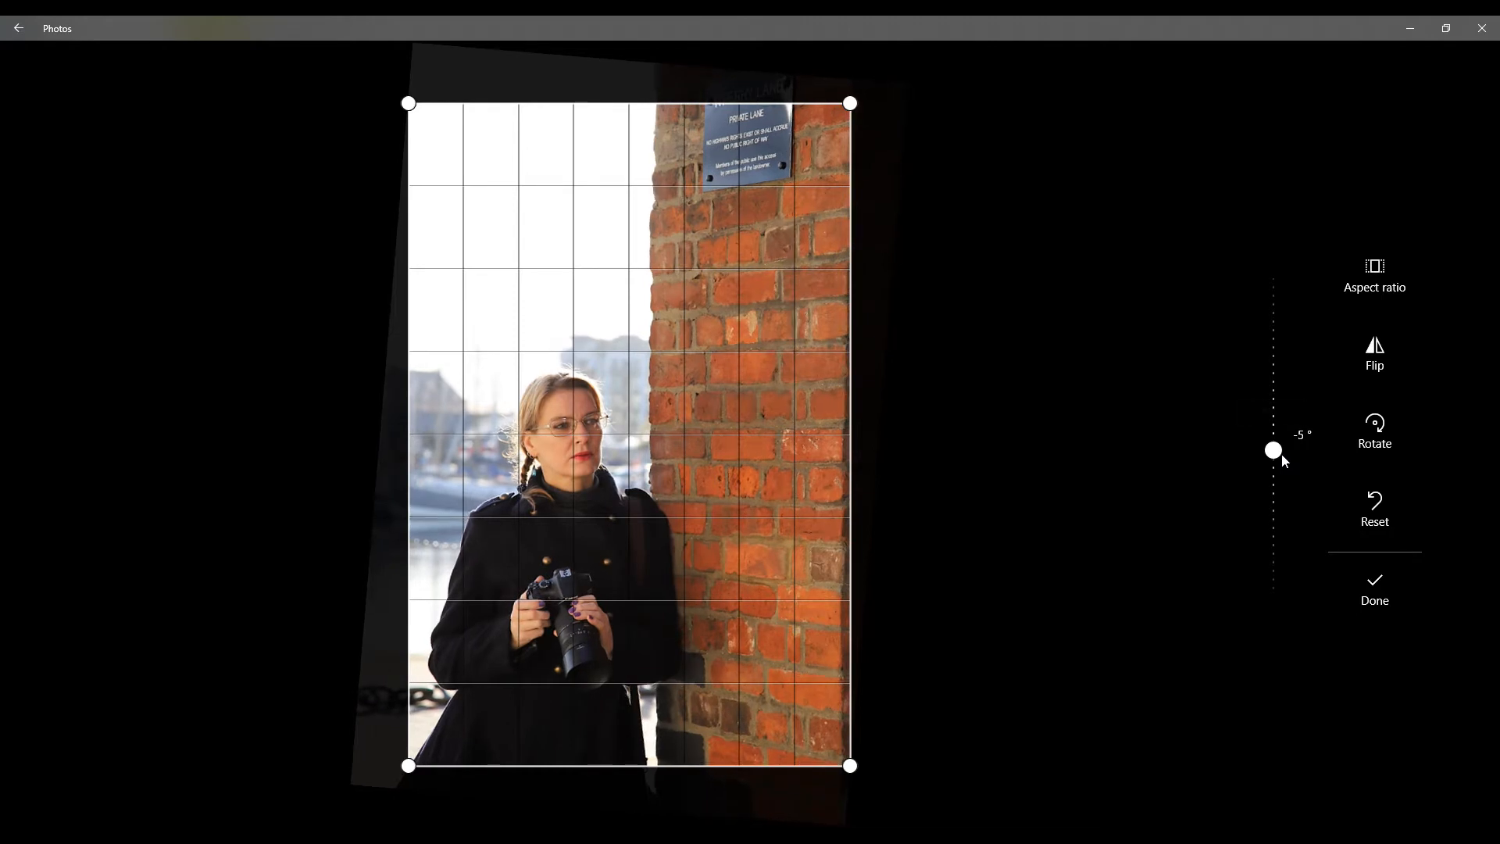
pyautogui.moveTo(1283, 455); pyautogui.dragTo(1283, 455)
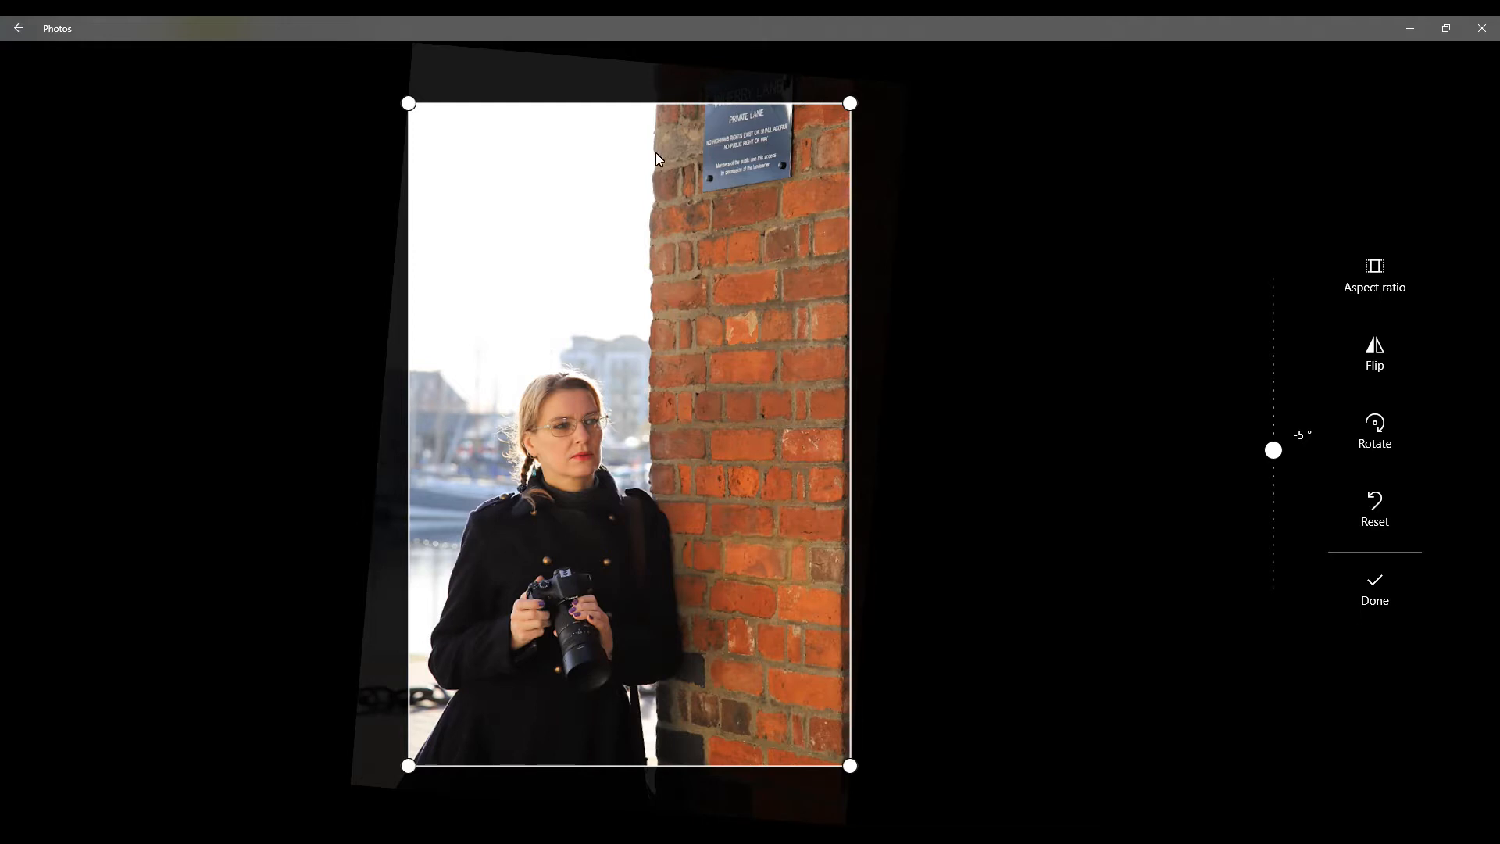
pyautogui.moveTo(655, 106); pyautogui.dragTo(665, 256)
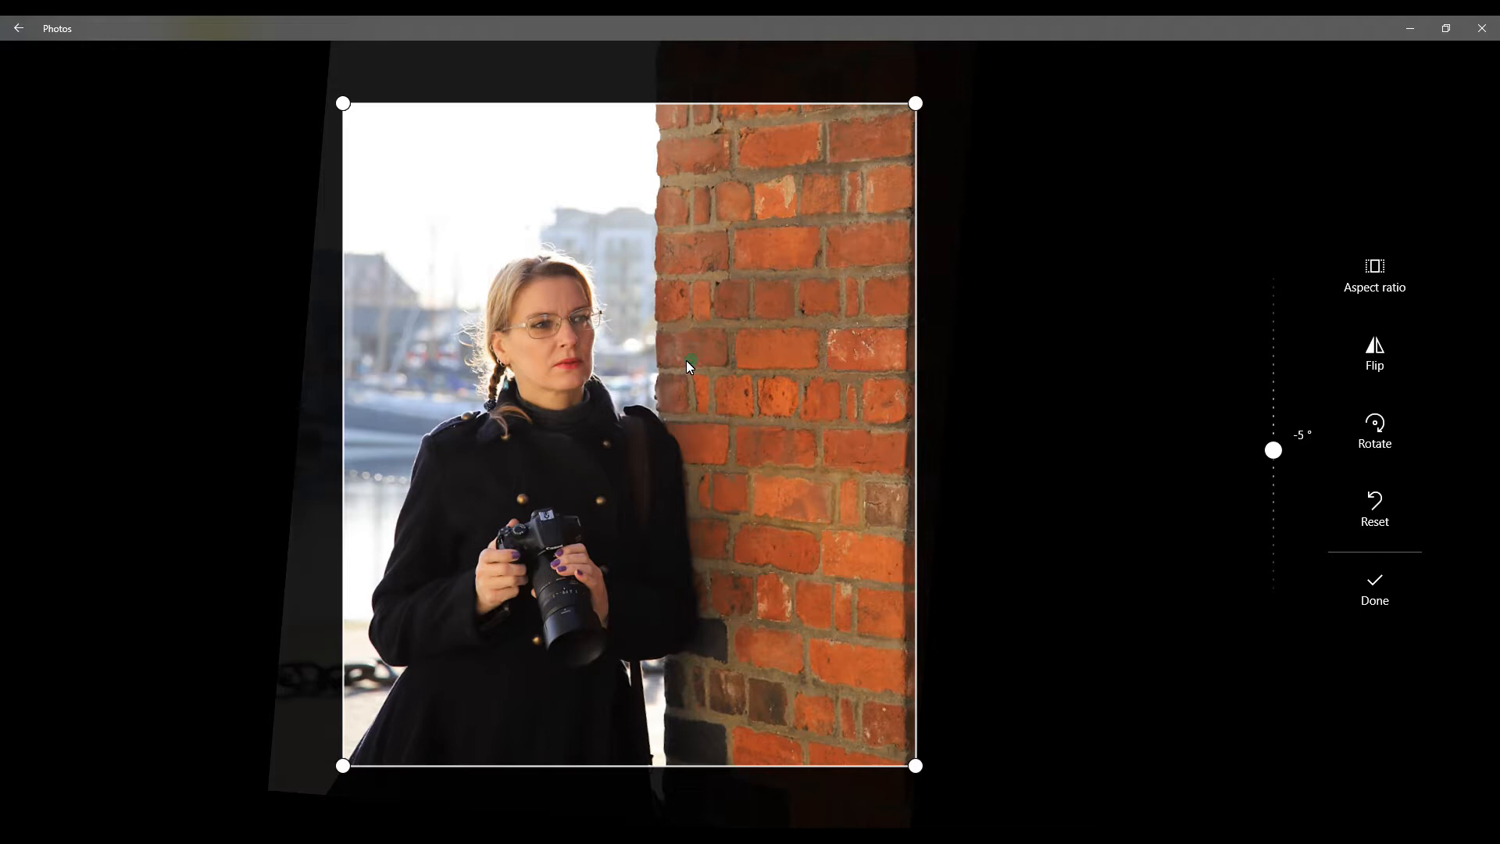
pyautogui.moveTo(689, 331); pyautogui.dragTo(645, 285)
pyautogui.click(1389, 603)
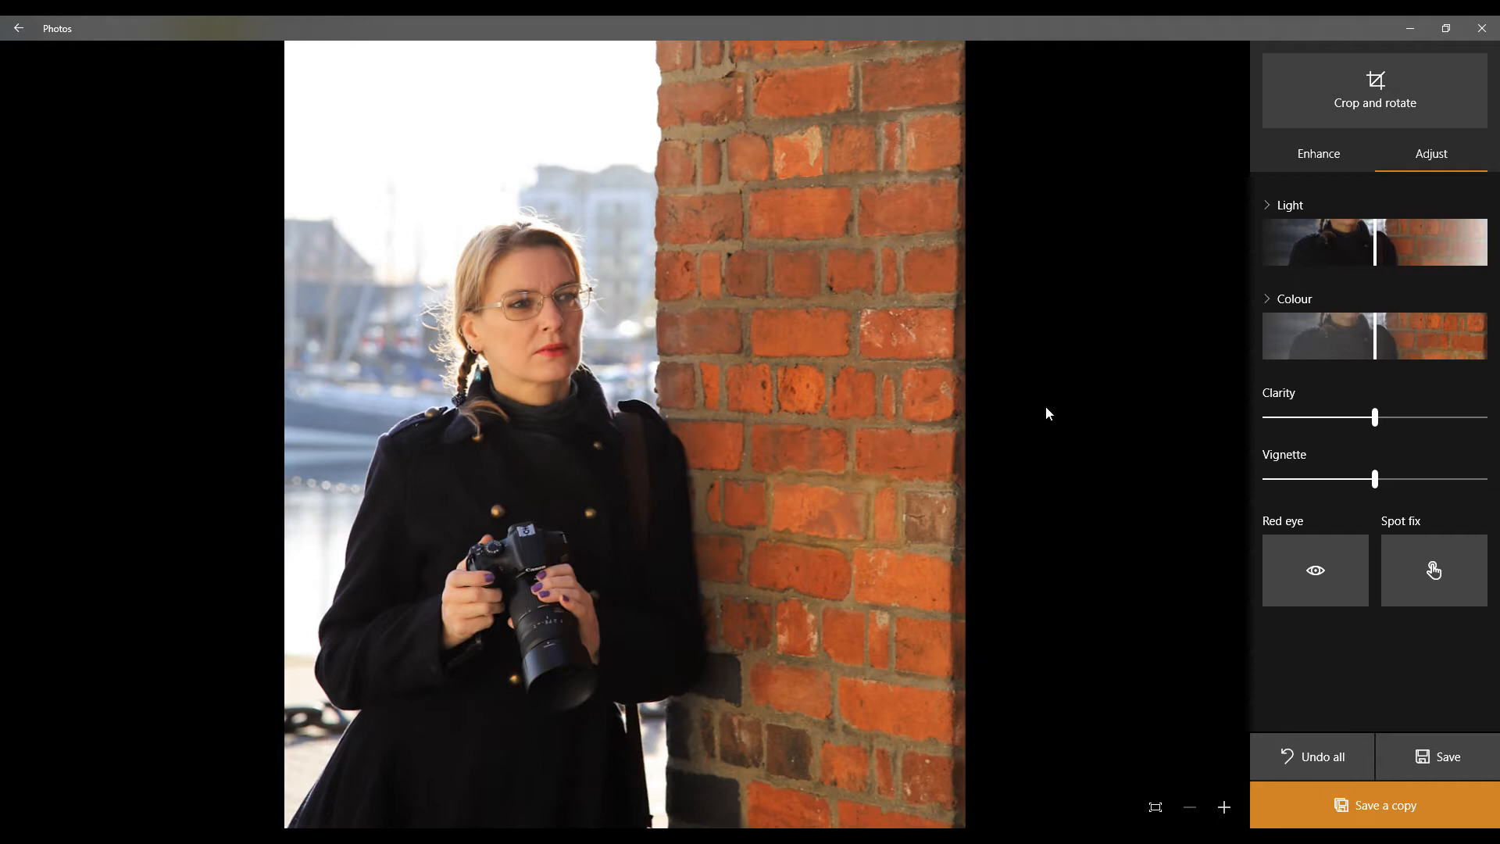
# Try the portrait's contrast at 100, settle it at 14, and lower the exposure about a fifth below neutral.
pyautogui.click(1269, 206)
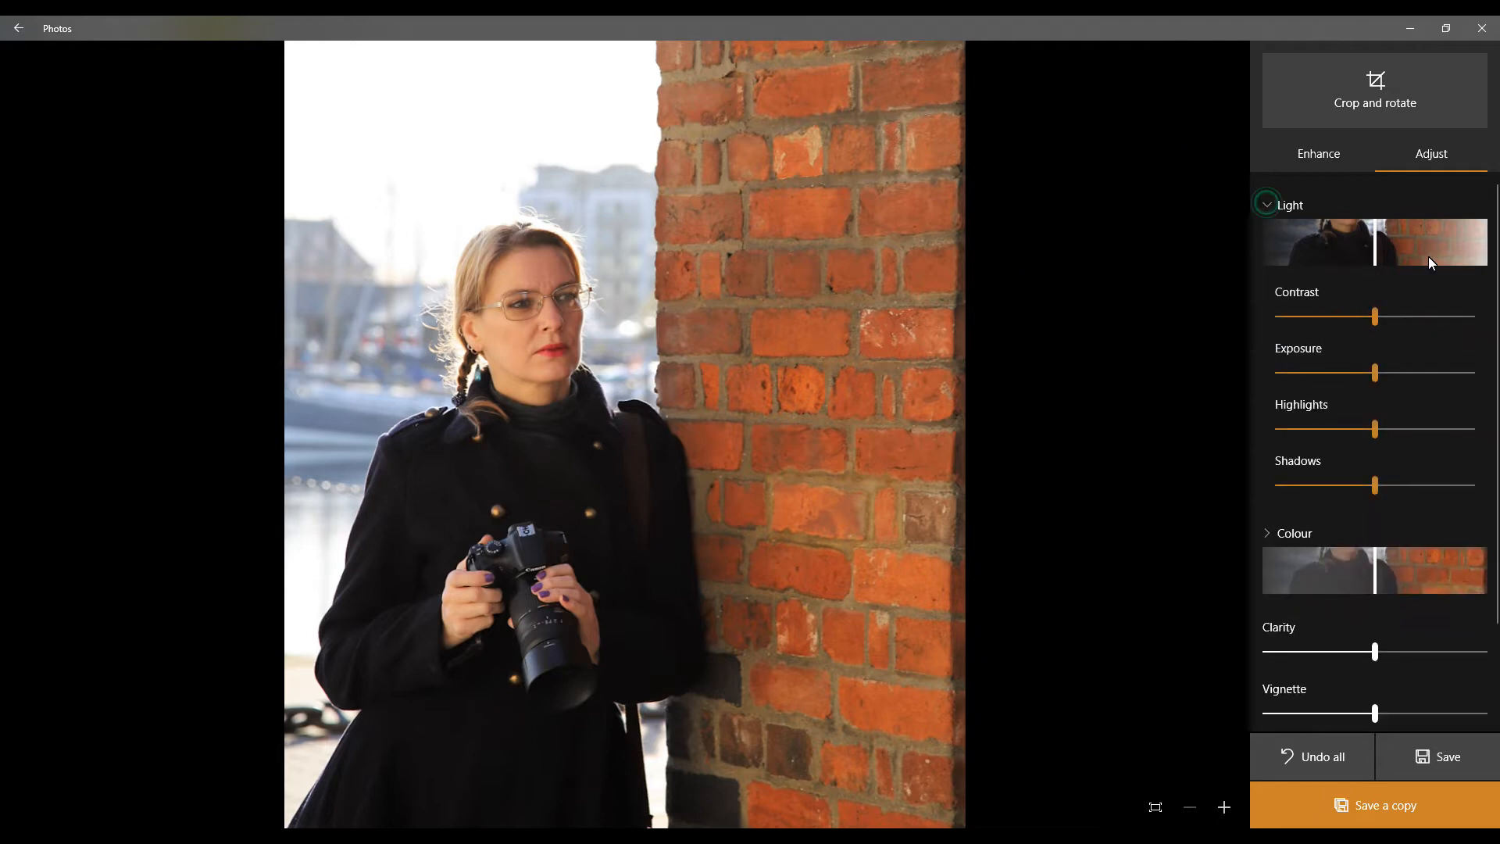
pyautogui.moveTo(1379, 315); pyautogui.dragTo(1497, 321)
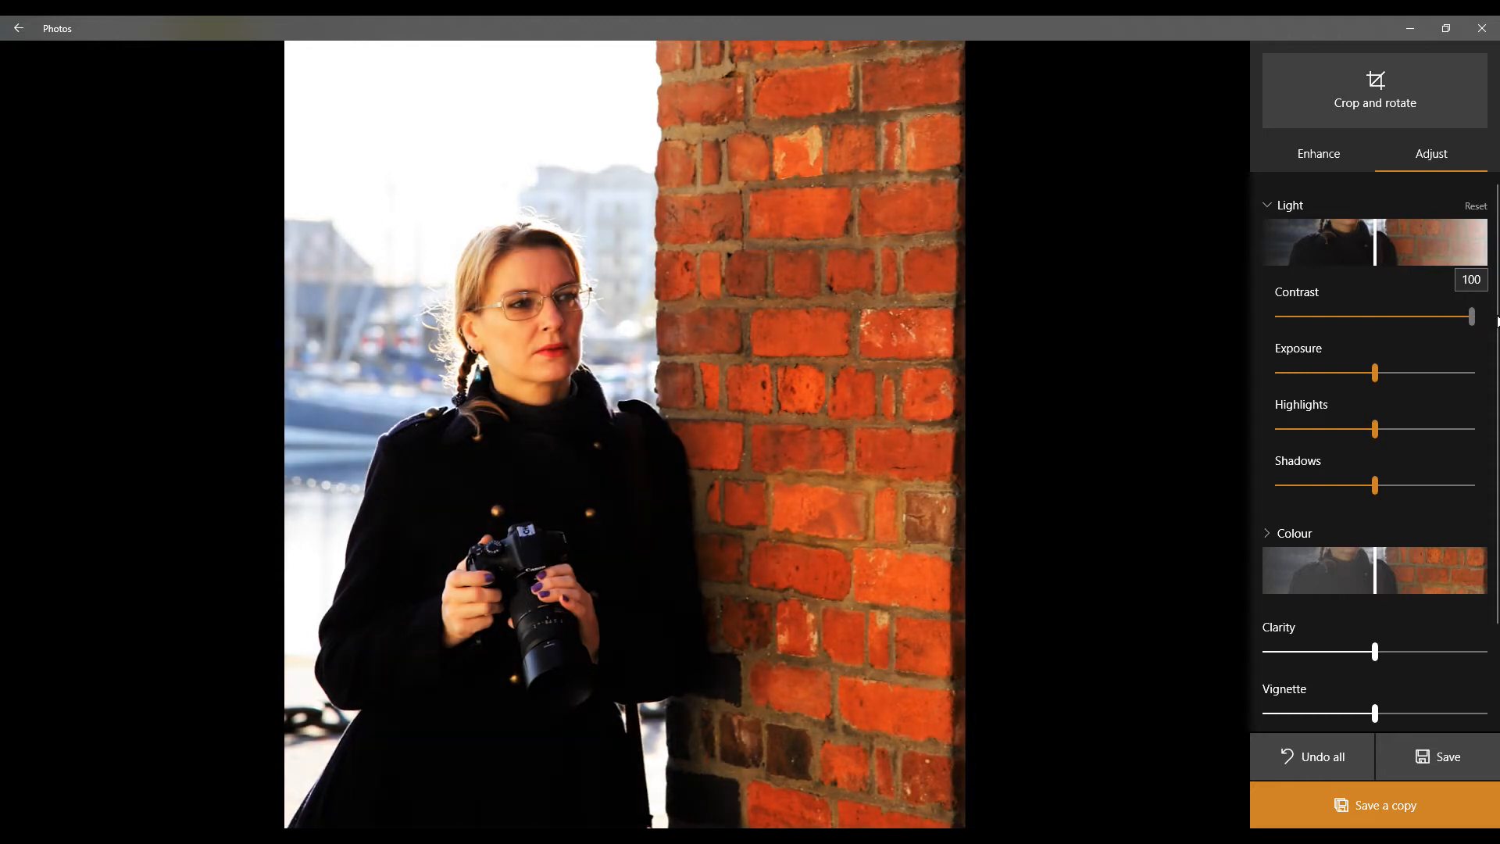
pyautogui.moveTo(1497, 320); pyautogui.dragTo(1385, 322)
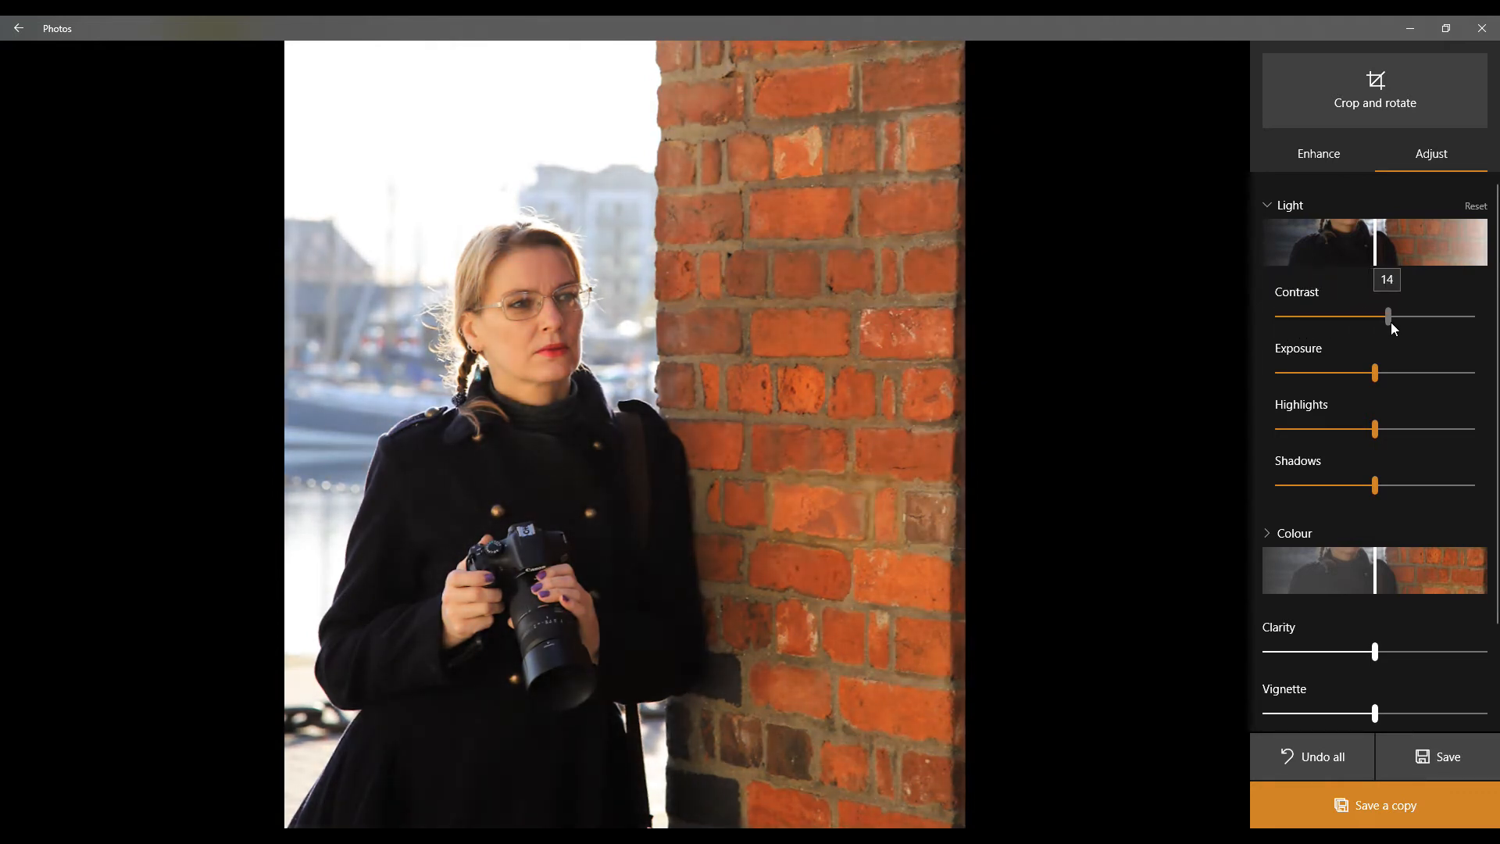
pyautogui.moveTo(1394, 323); pyautogui.dragTo(1358, 370)
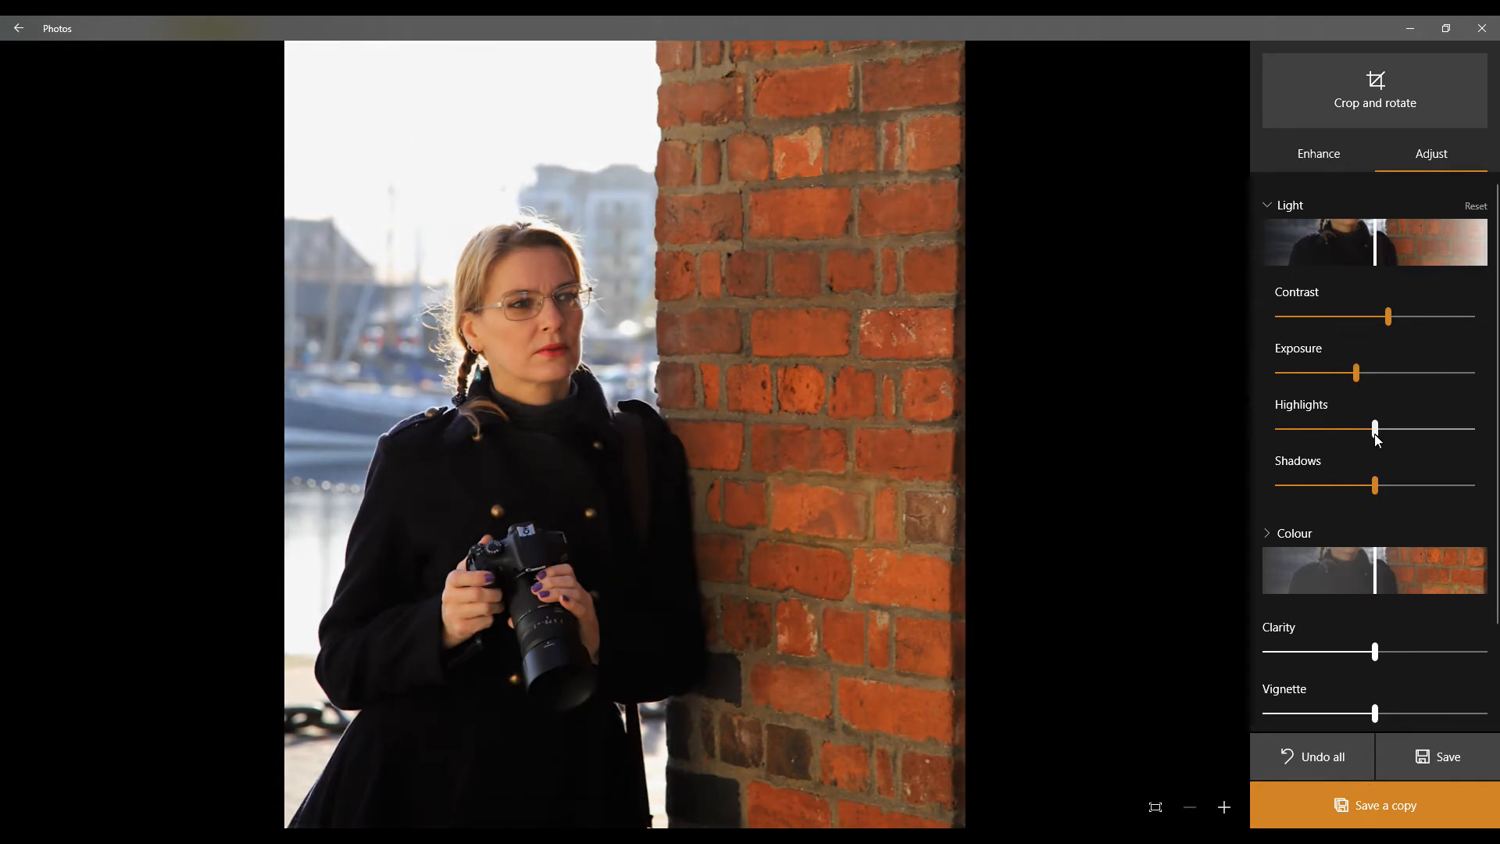
# Lower the portrait's highlights about 70 percent below neutral and set the shadows slightly below neutral.
pyautogui.moveTo(1377, 435); pyautogui.dragTo(1305, 444)
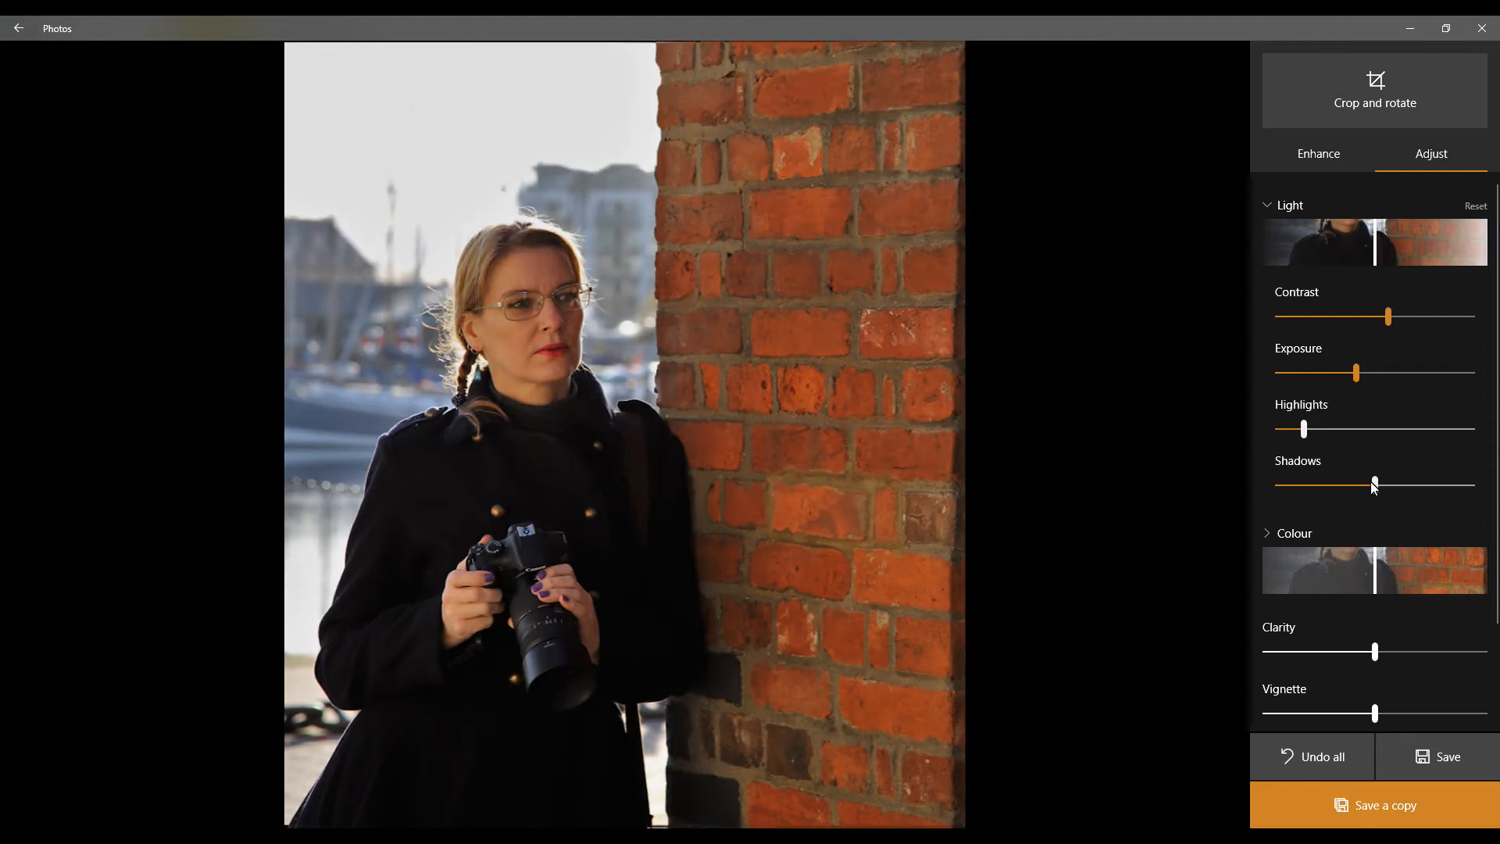
pyautogui.moveTo(1378, 488); pyautogui.dragTo(1377, 488)
pyautogui.moveTo(1367, 486)
pyautogui.mouseDown()
pyautogui.moveTo(1296, 485)
pyautogui.moveTo(1355, 491)
pyautogui.mouseUp()
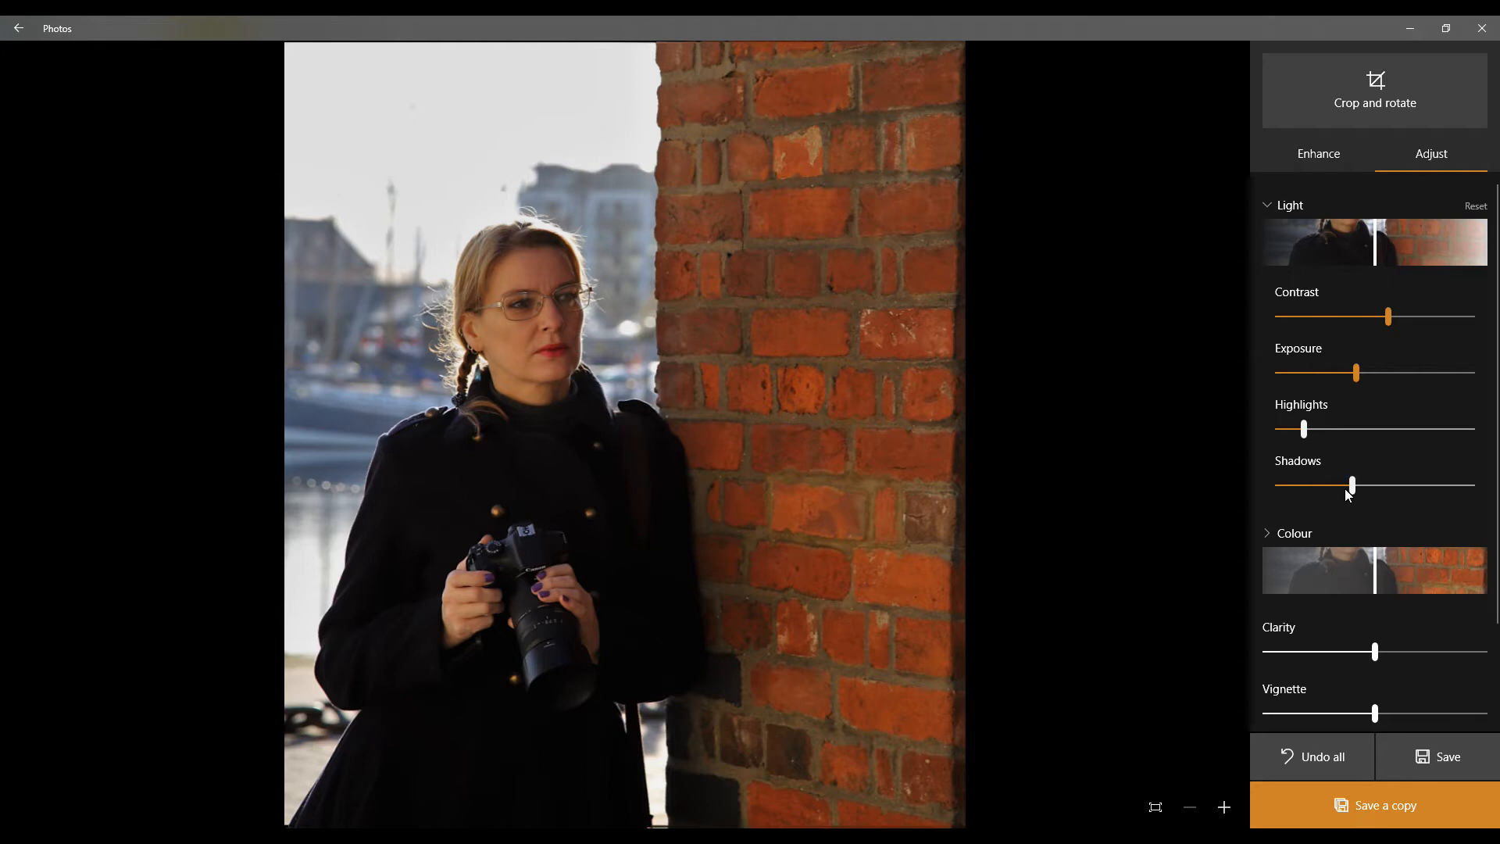
pyautogui.moveTo(1353, 486)
pyautogui.mouseDown()
pyautogui.moveTo(1483, 497)
pyautogui.moveTo(1366, 486)
pyautogui.mouseUp()
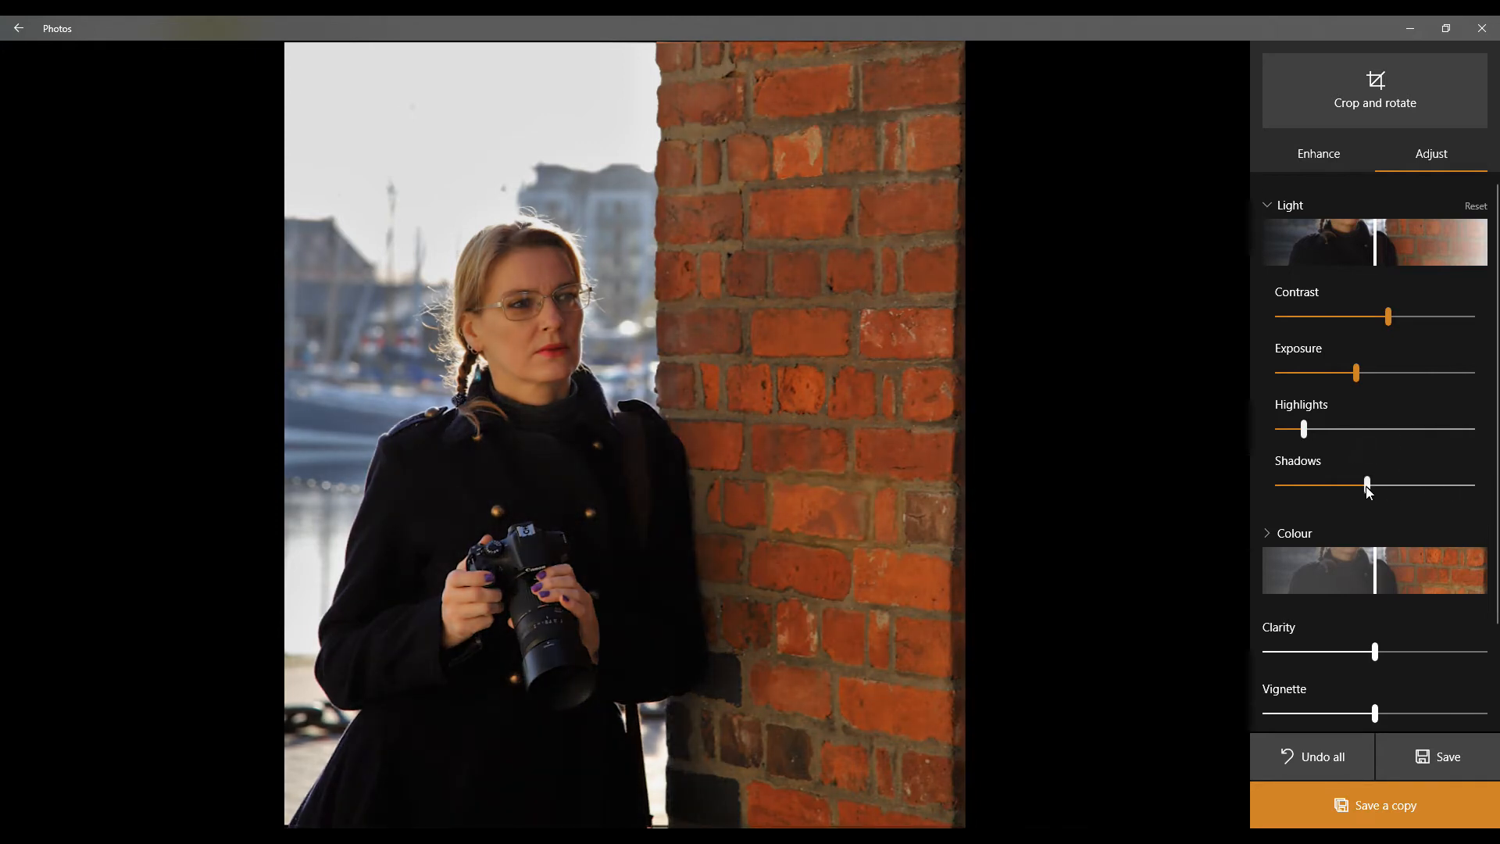
# Try the portrait's colour at 100 and -100, and settle it at about -4.
pyautogui.click(1266, 534)
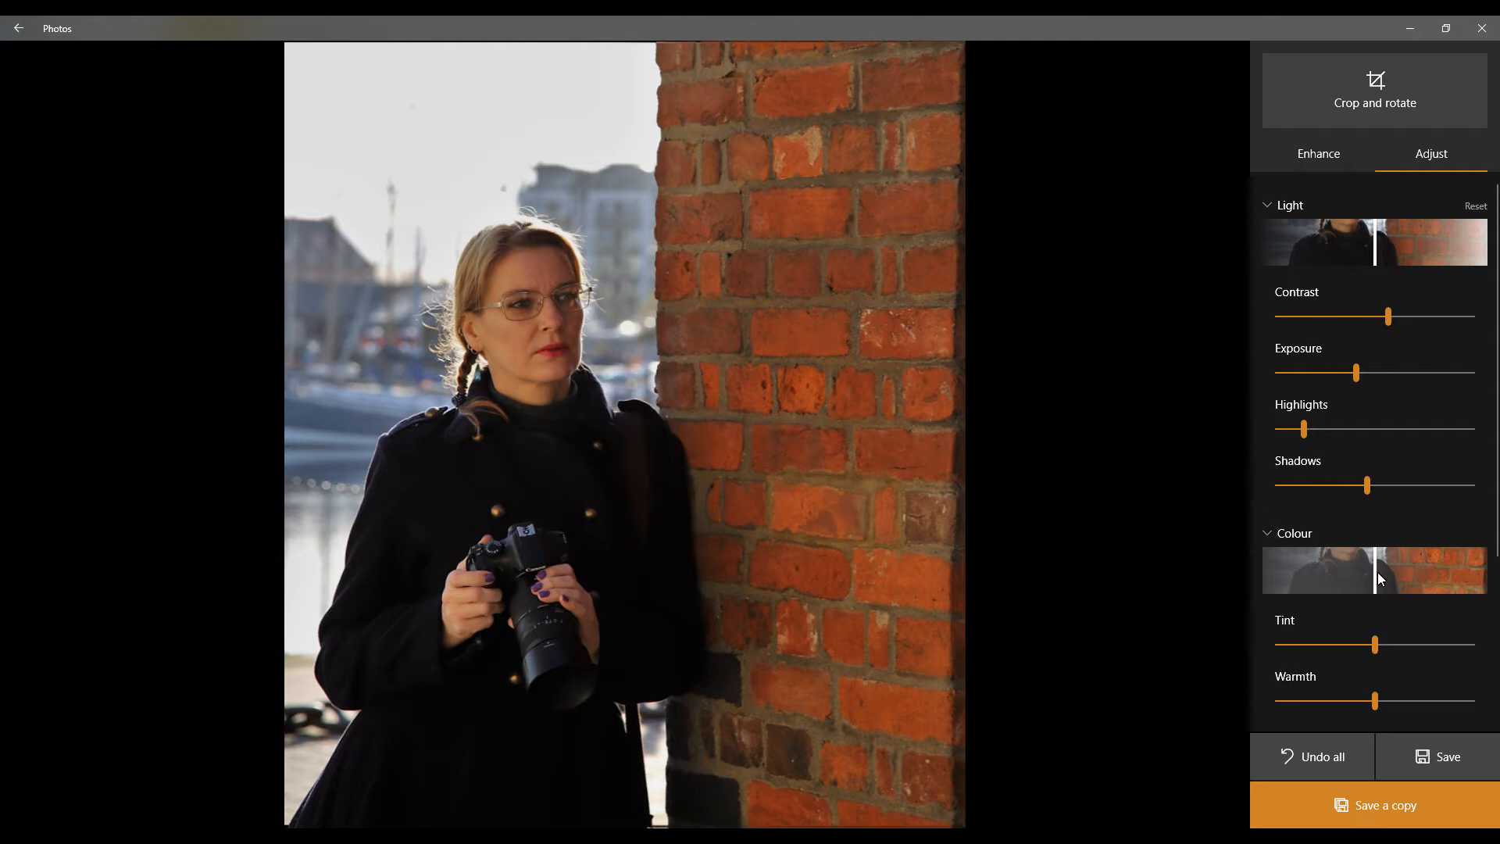
pyautogui.moveTo(1377, 578); pyautogui.dragTo(1493, 576)
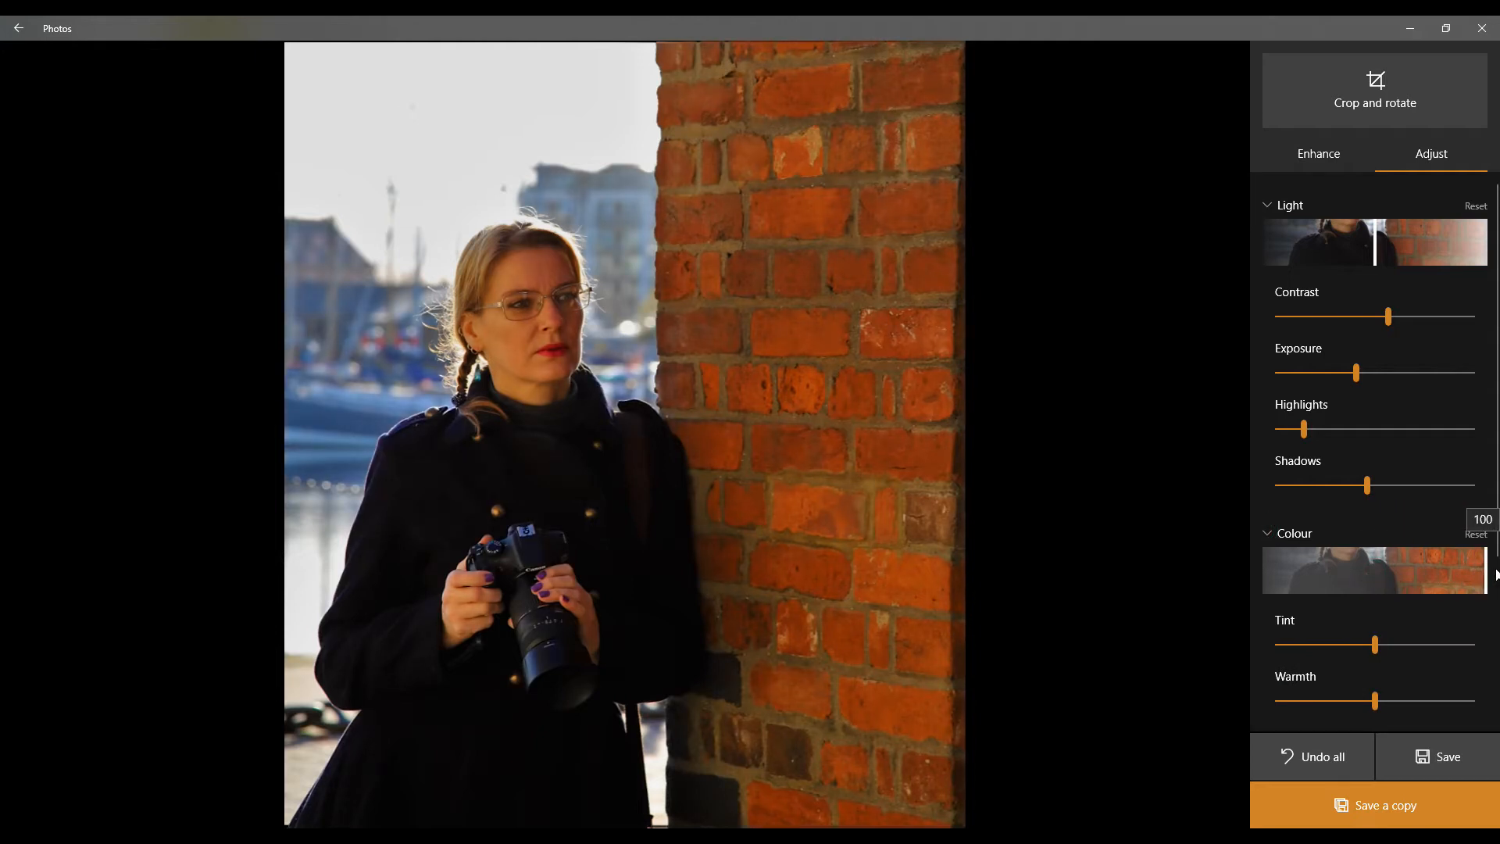
pyautogui.moveTo(1494, 576); pyautogui.dragTo(1260, 580)
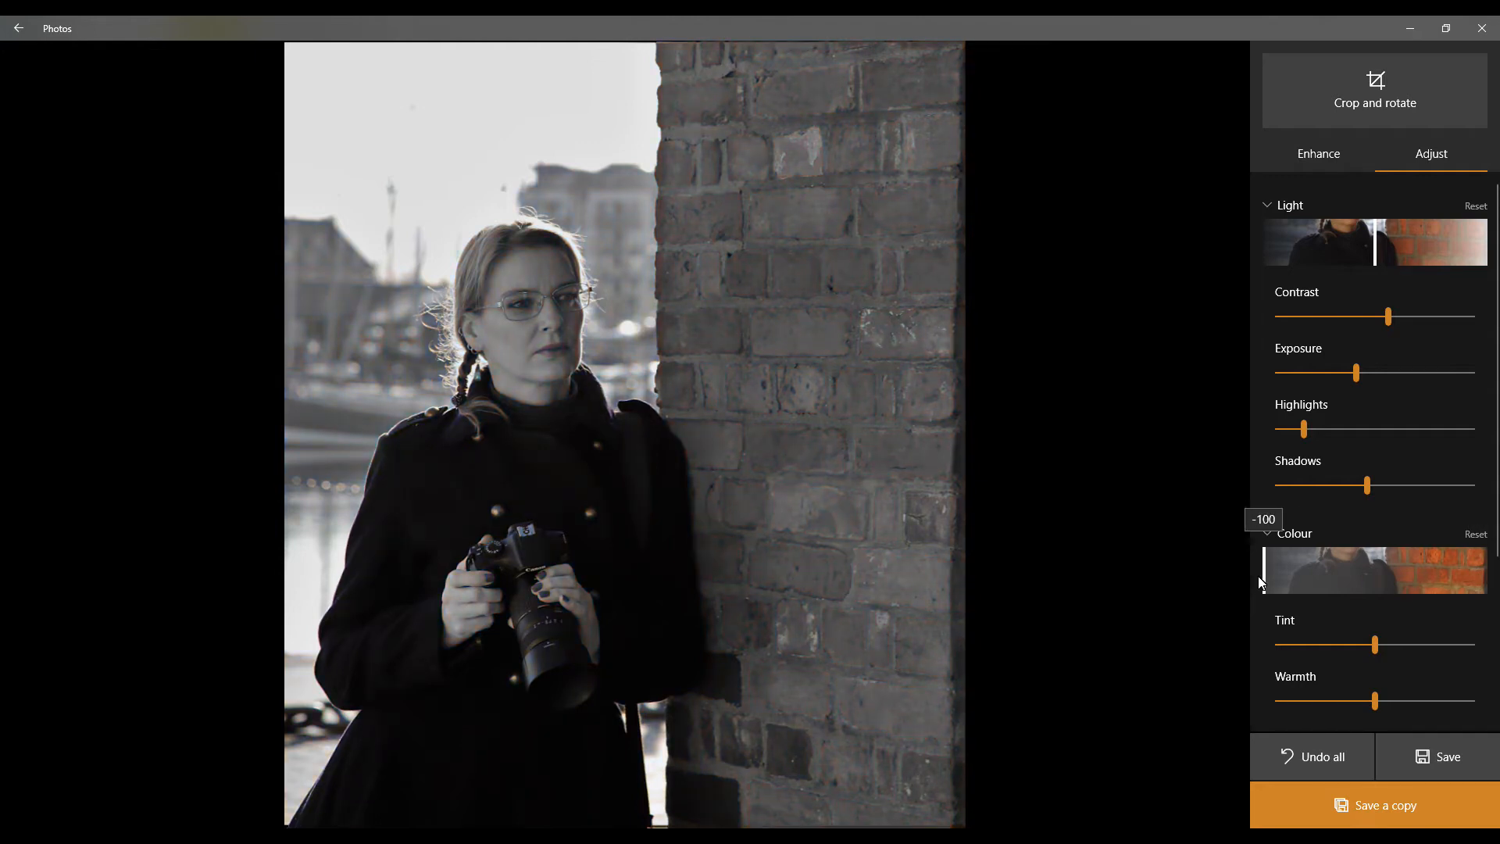
pyautogui.moveTo(1264, 582); pyautogui.dragTo(1370, 585)
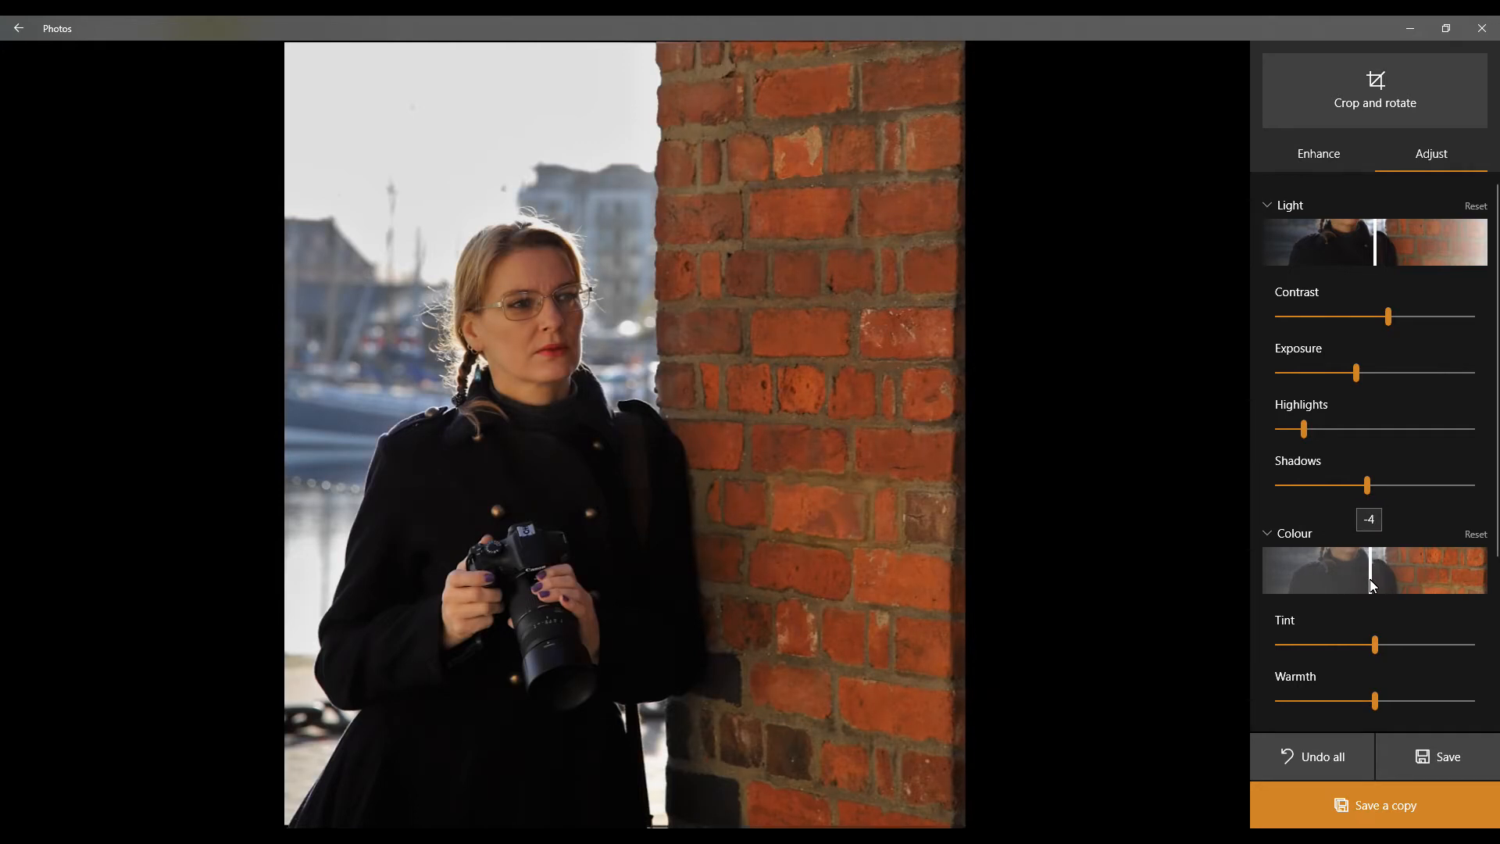
pyautogui.moveTo(1370, 585); pyautogui.dragTo(1371, 584)
# Raise the portrait's clarity slightly above neutral and set the vignette to its darkest maximum.
pyautogui.scroll(-3, 1334, 580)
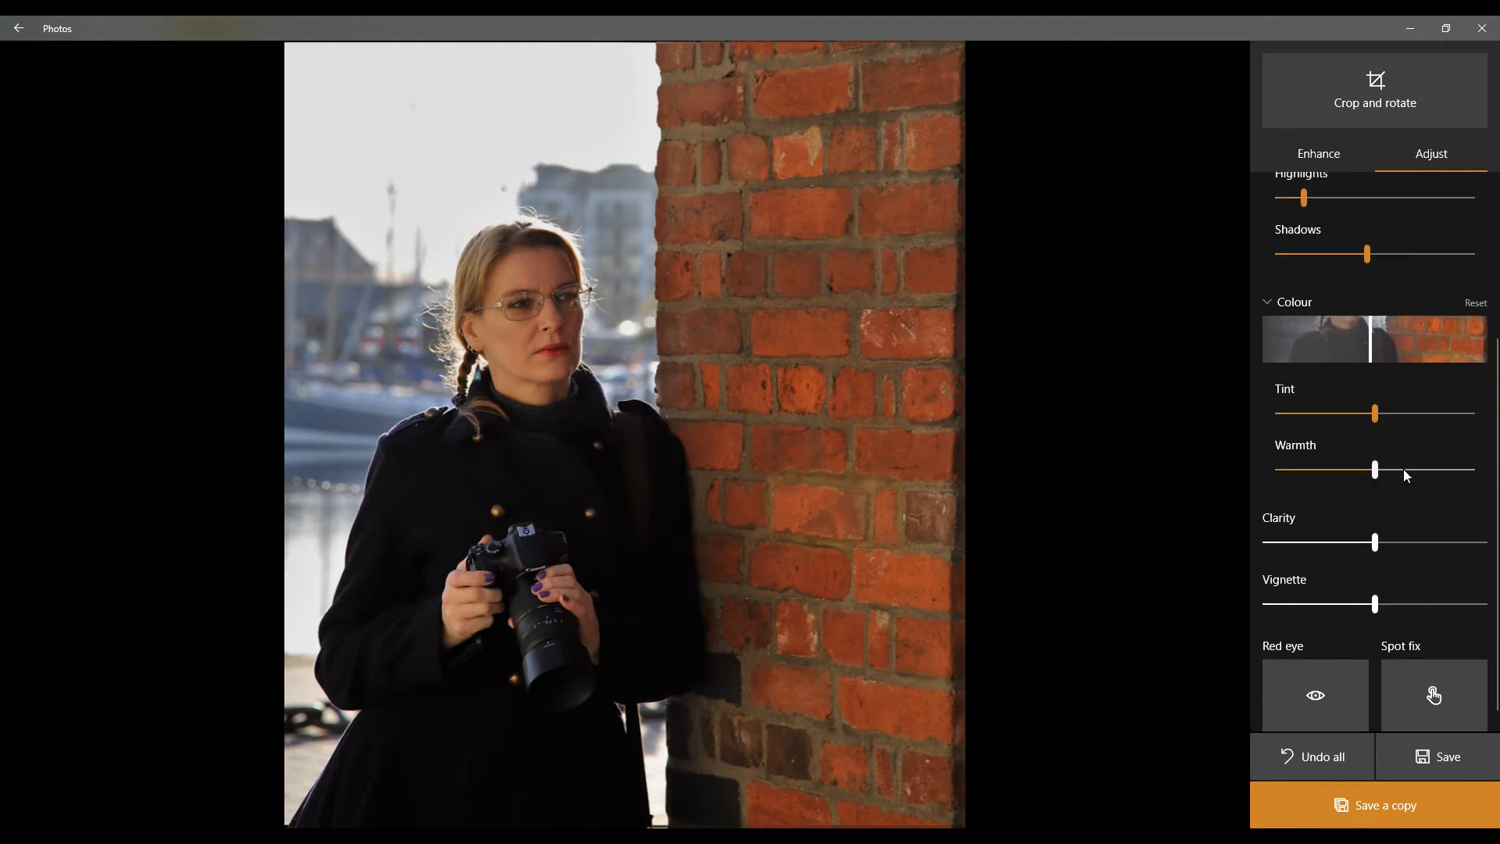
pyautogui.moveTo(1376, 542)
pyautogui.mouseDown()
pyautogui.moveTo(1477, 545)
pyautogui.moveTo(1339, 542)
pyautogui.moveTo(1498, 557)
pyautogui.moveTo(1331, 555)
pyautogui.moveTo(1498, 559)
pyautogui.moveTo(1360, 551)
pyautogui.moveTo(1376, 552)
pyautogui.mouseUp()
pyautogui.moveTo(1381, 552); pyautogui.dragTo(1382, 552)
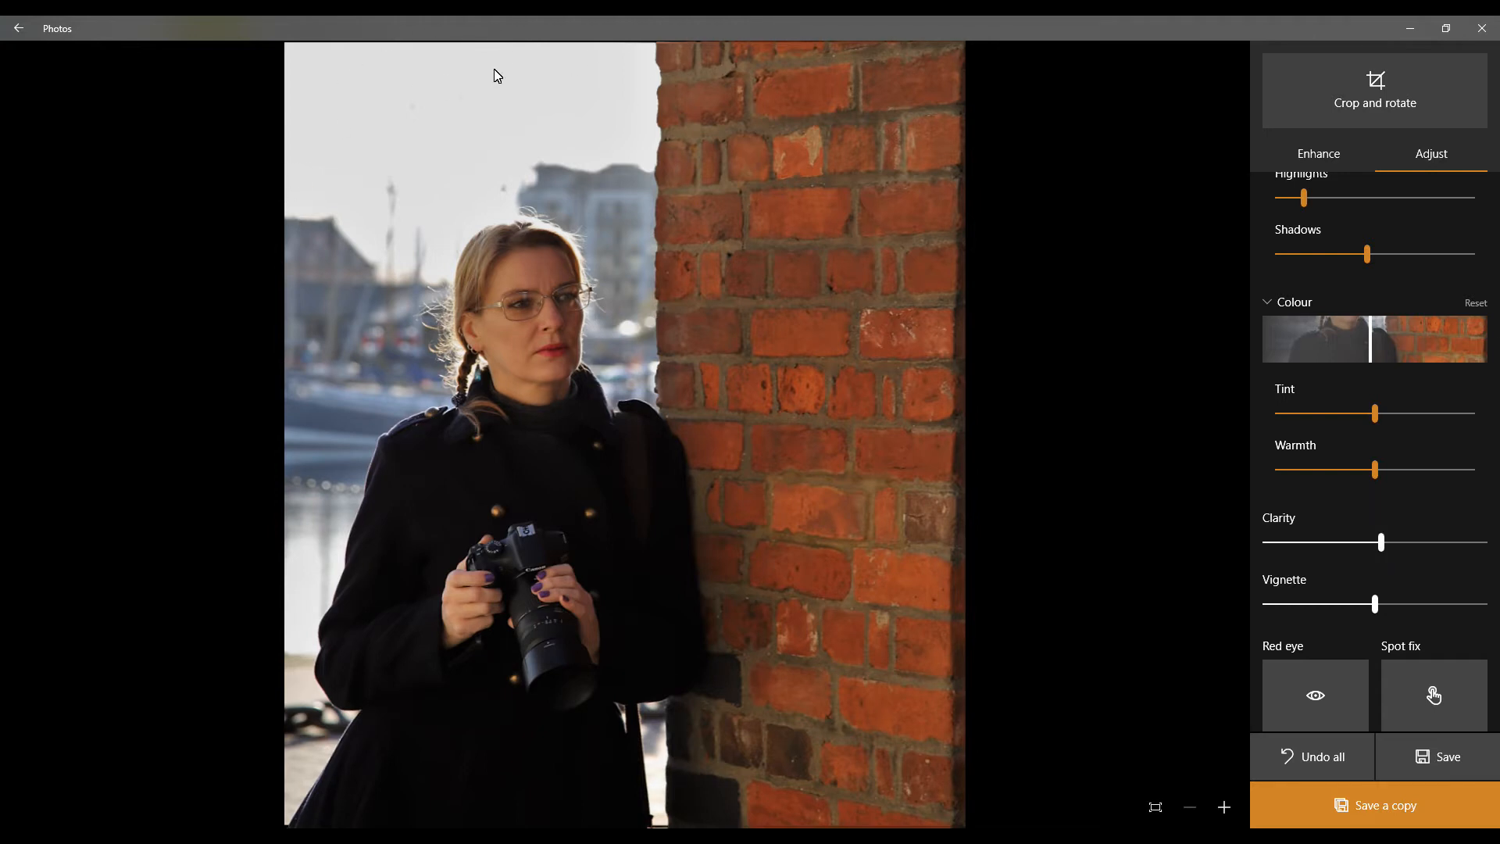
pyautogui.moveTo(1421, 609); pyautogui.dragTo(1491, 606)
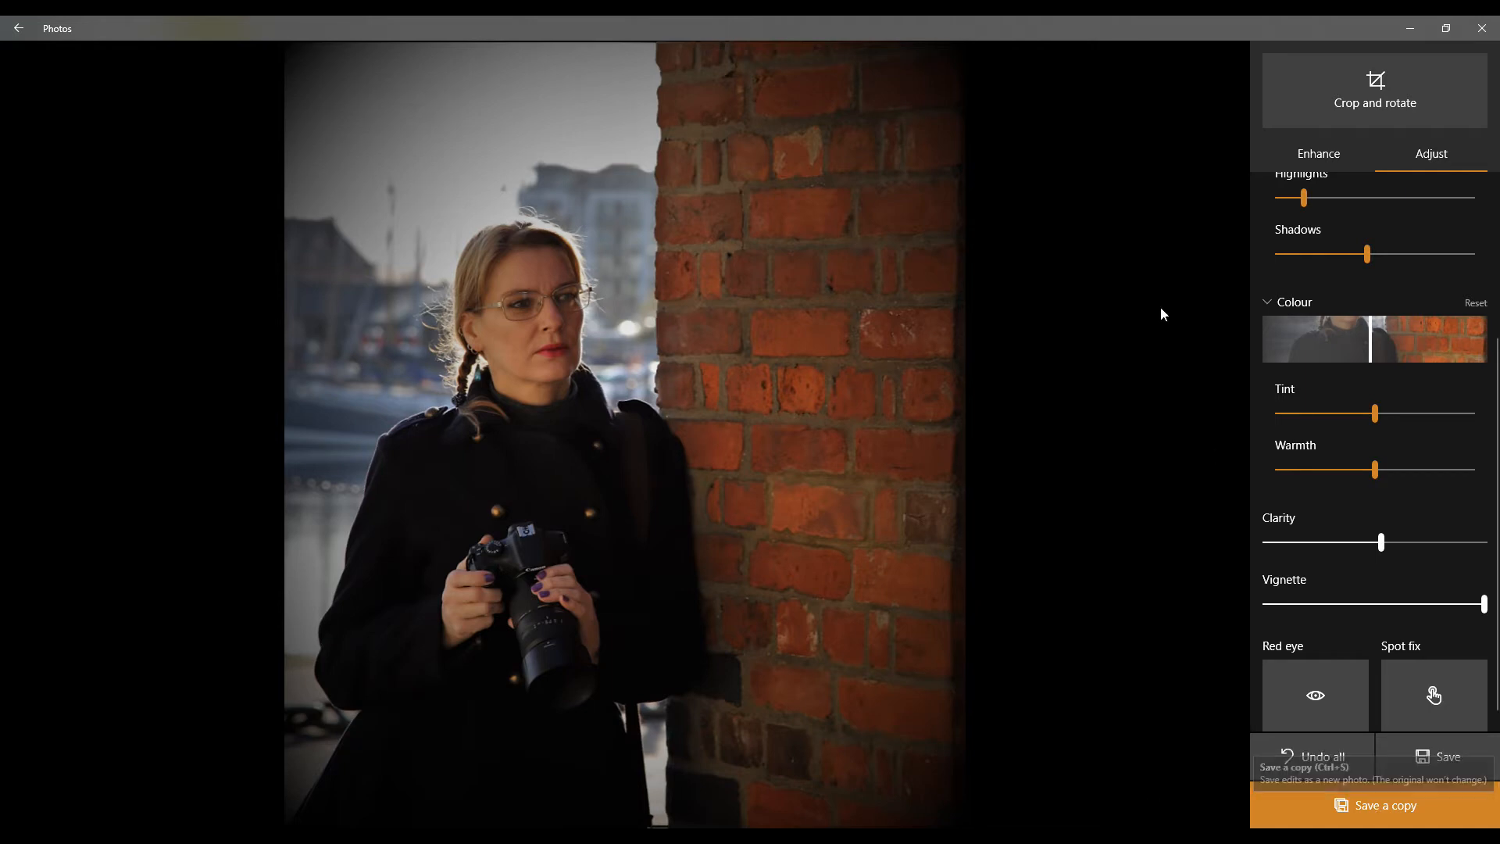
# Try the Mercury filter on the portrait at about half strength, and return to the Original filter.
pyautogui.click(1318, 154)
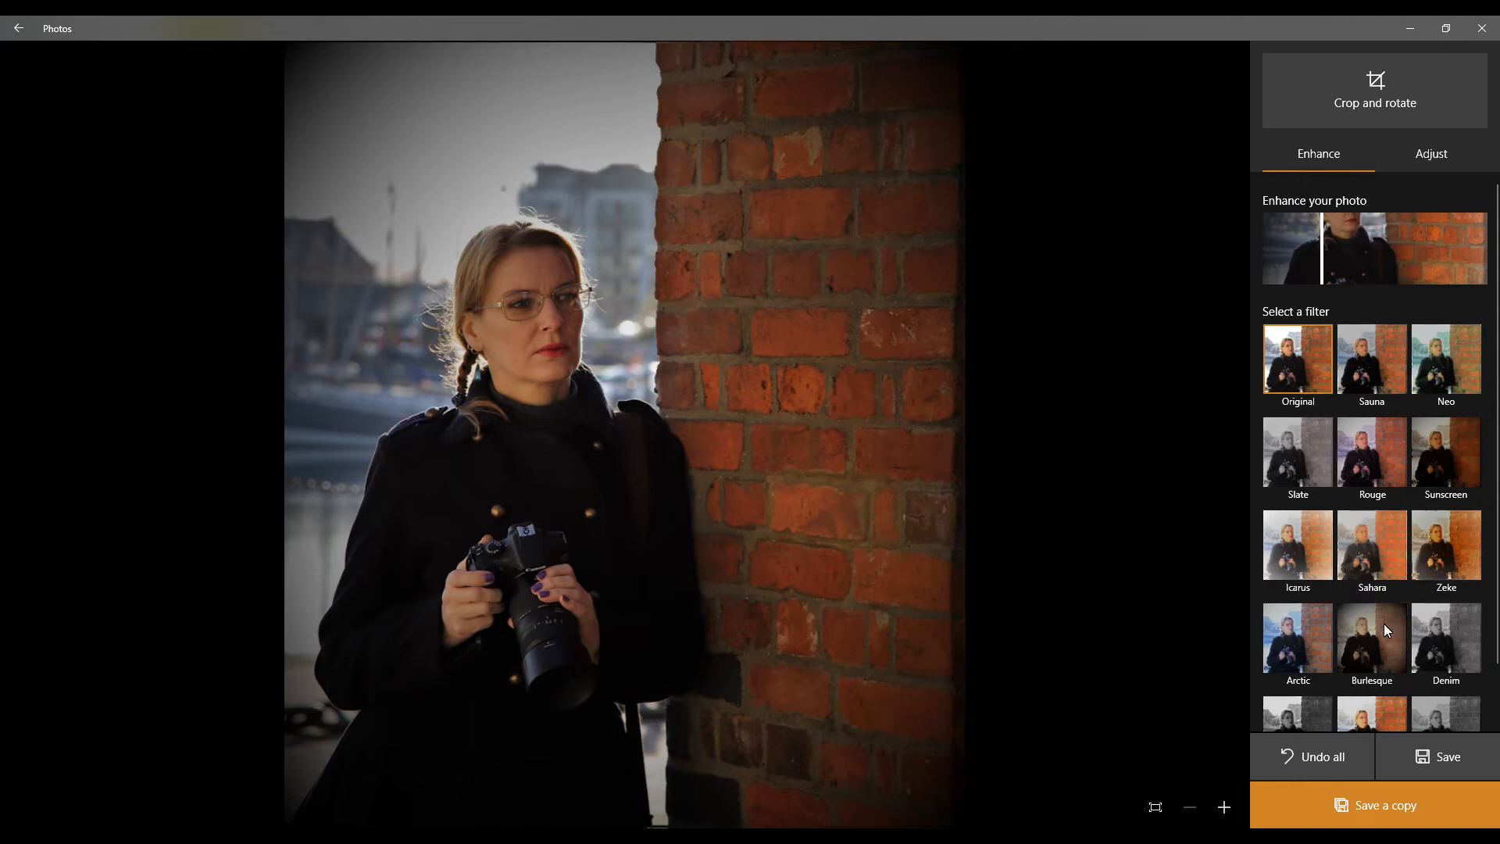
pyautogui.scroll(-2, 1399, 464)
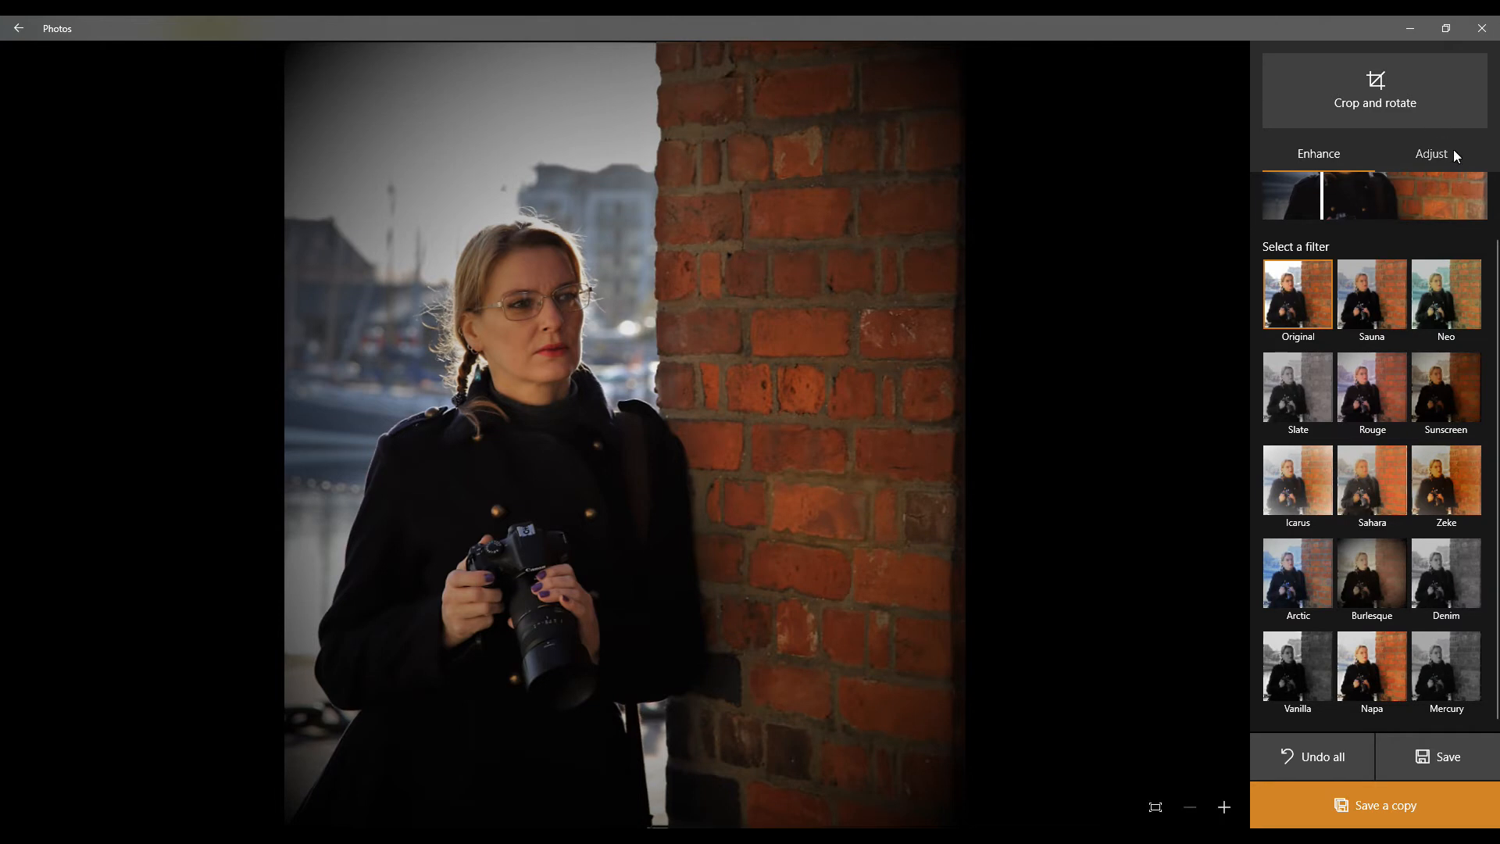
pyautogui.click(1454, 674)
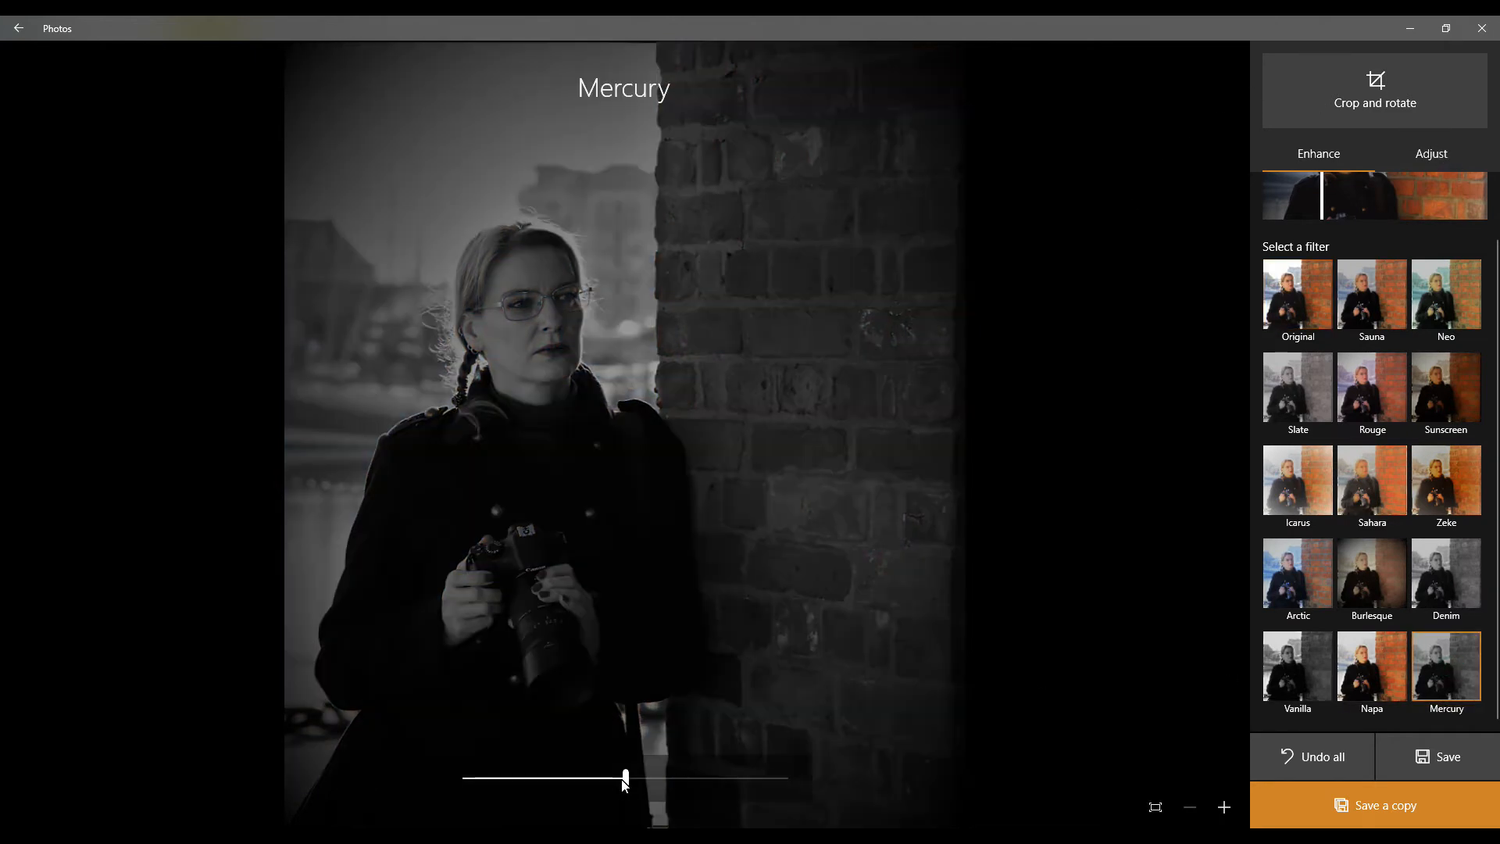
pyautogui.moveTo(626, 778); pyautogui.dragTo(618, 824)
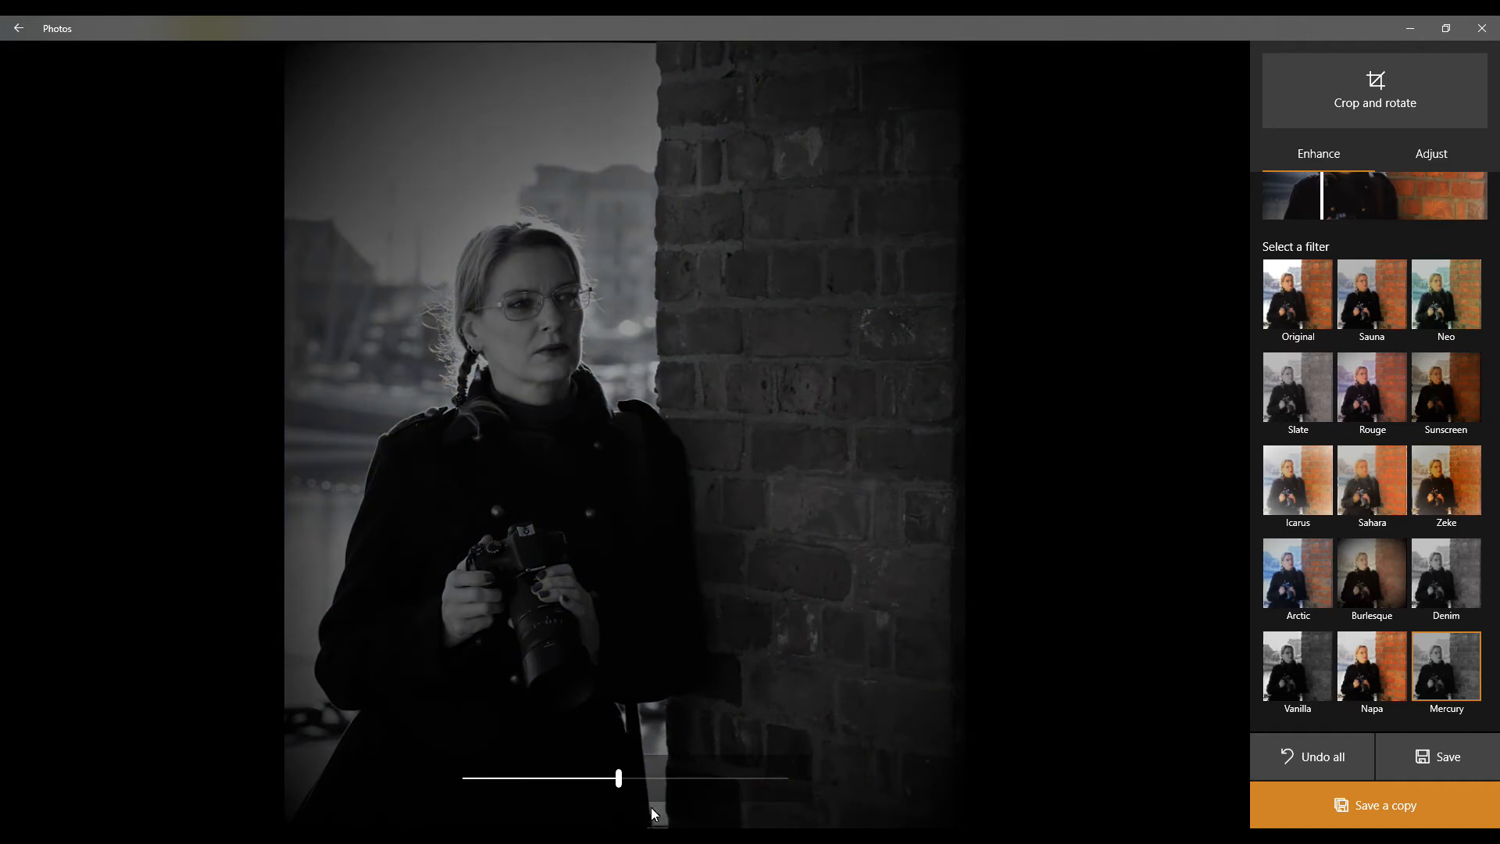
pyautogui.click(1302, 289)
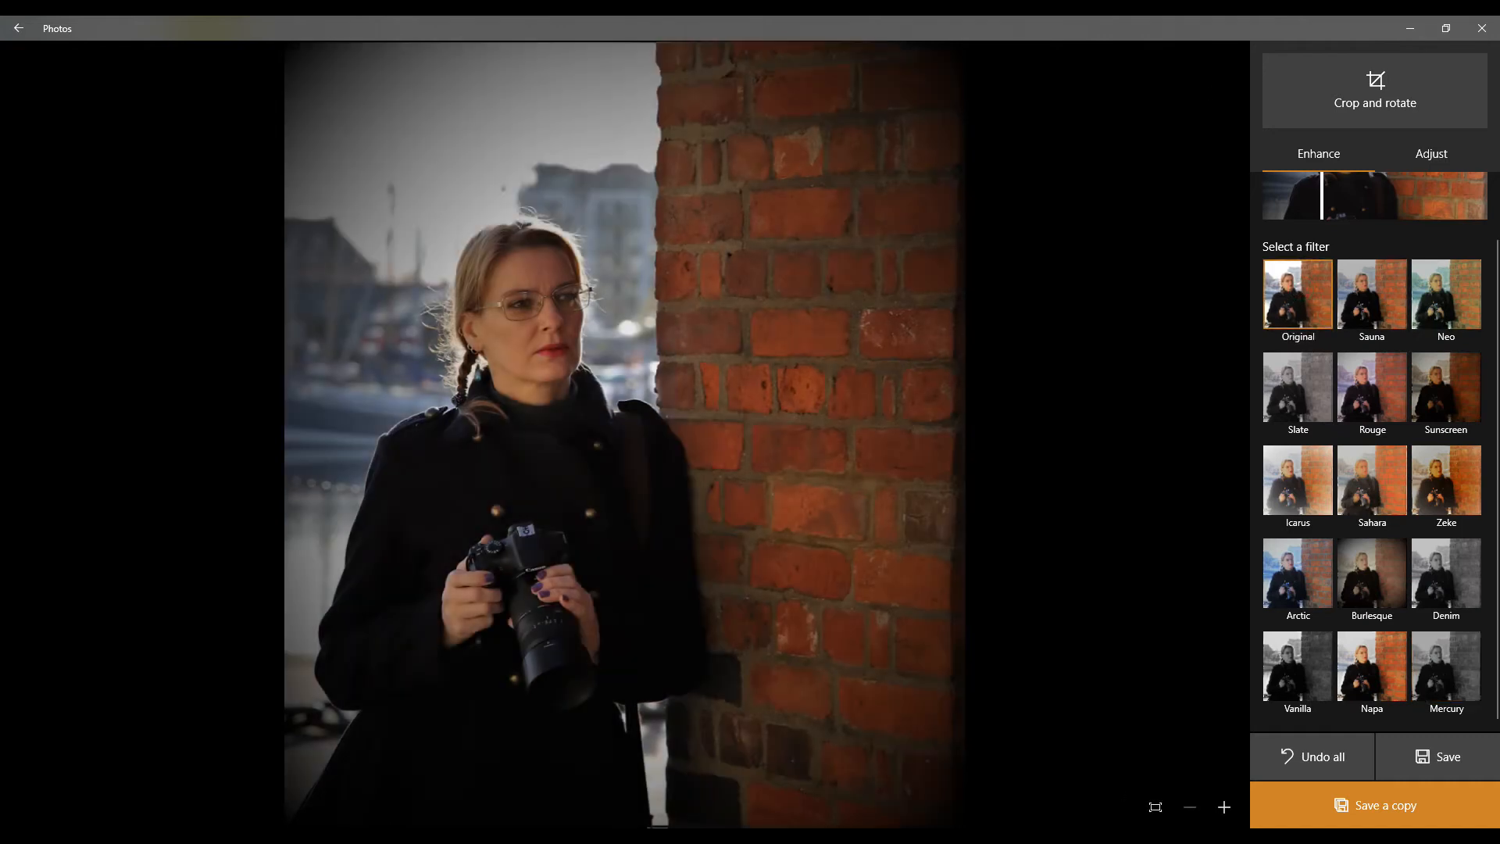
# Save the edited portrait as a copy.
pyautogui.click(1371, 804)
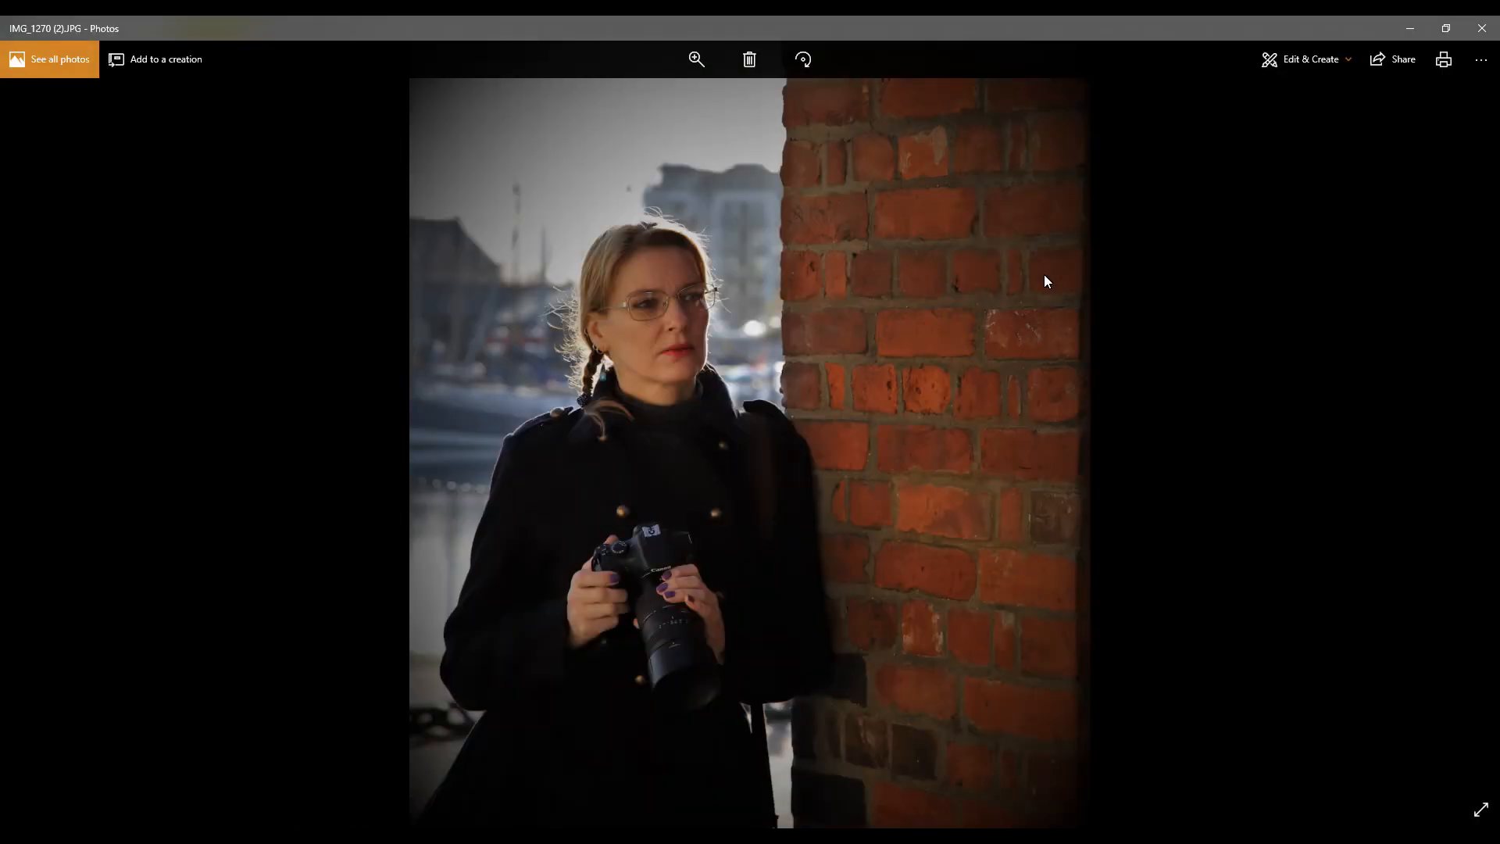
# Start a video with music from the edited bridge photo IMG_7803 (2) and name the video "test 1".
pyautogui.click(1461, 435)
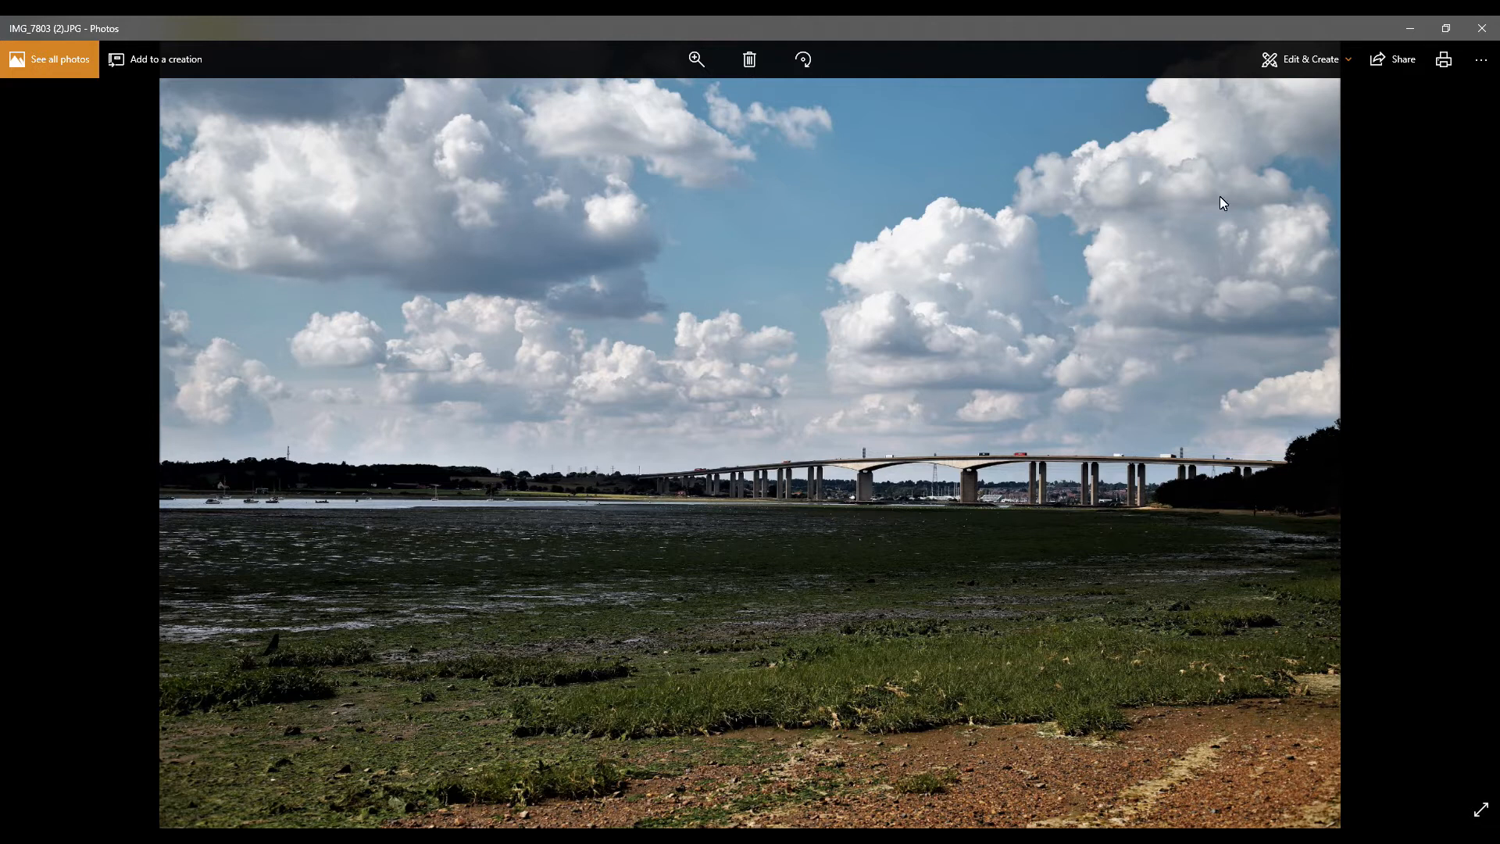
pyautogui.click(1305, 60)
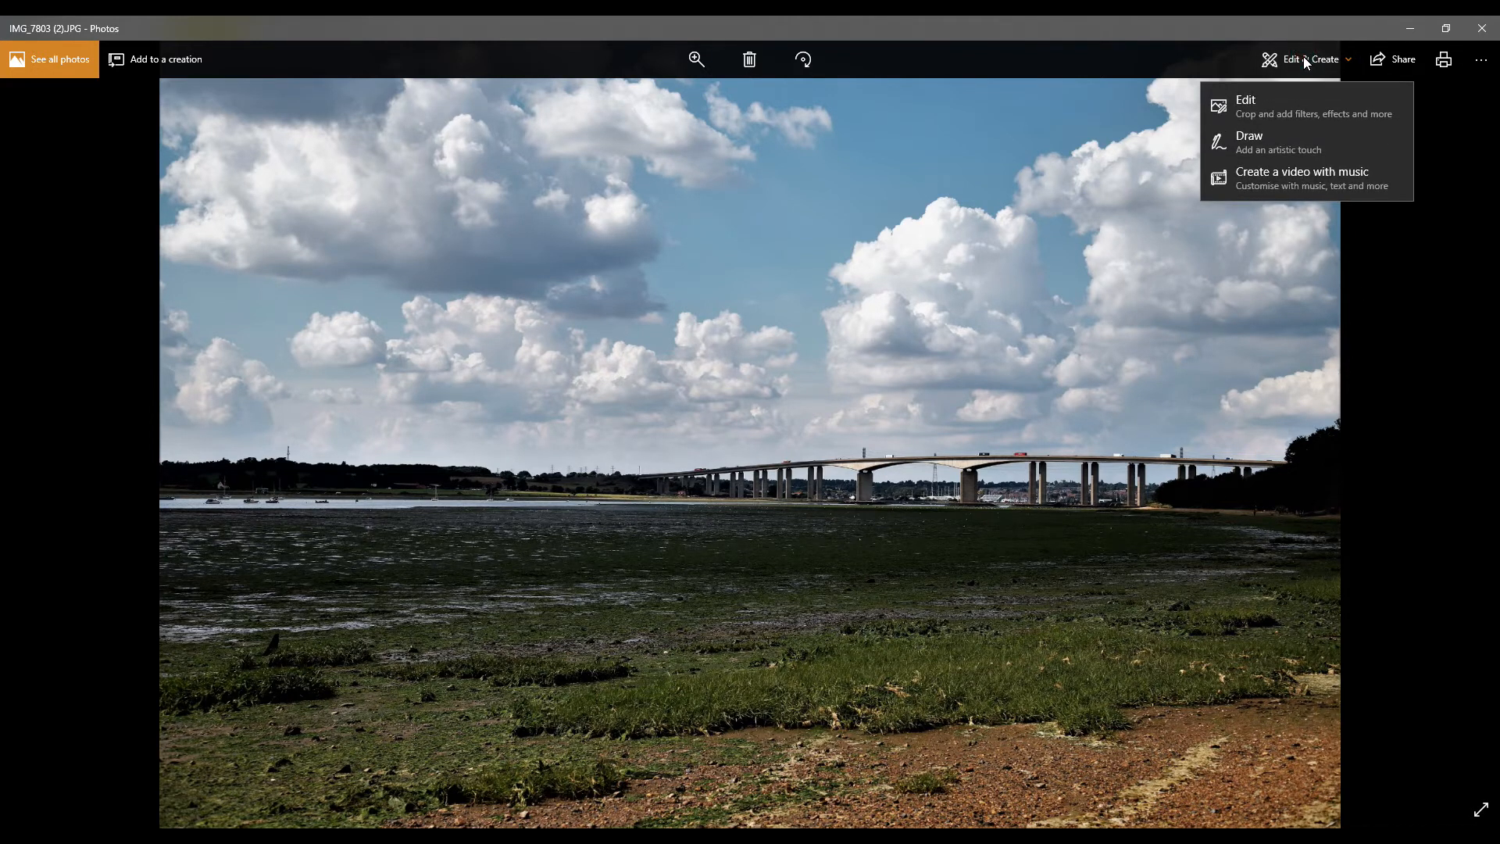
pyautogui.click(1291, 176)
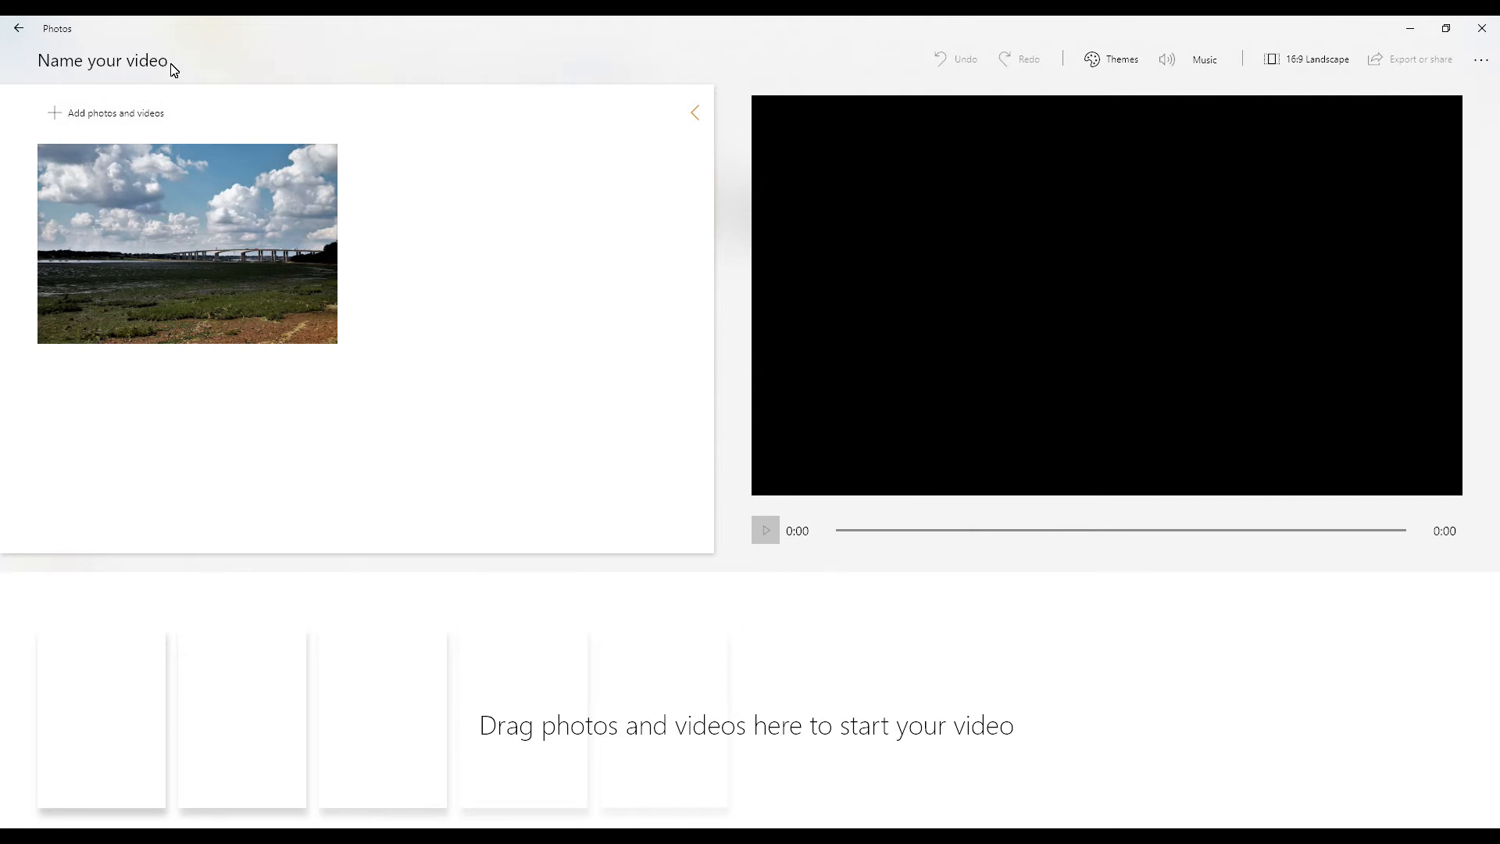
pyautogui.moveTo(167, 69); pyautogui.dragTo(37, 84)
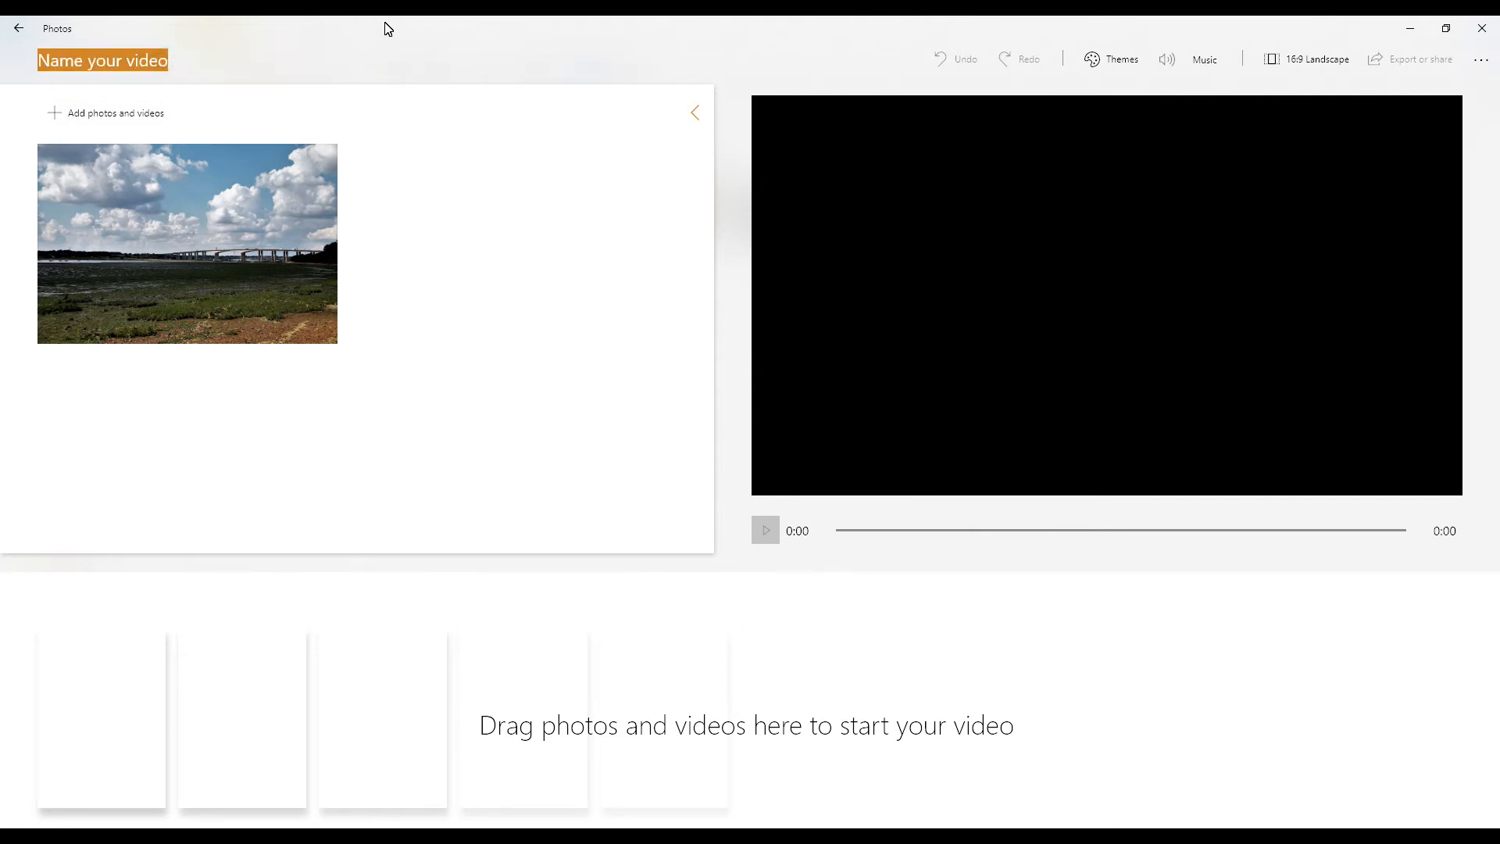
pyautogui.press('shift')
pyautogui.press('BackSpace')
pyautogui.write('test 1')
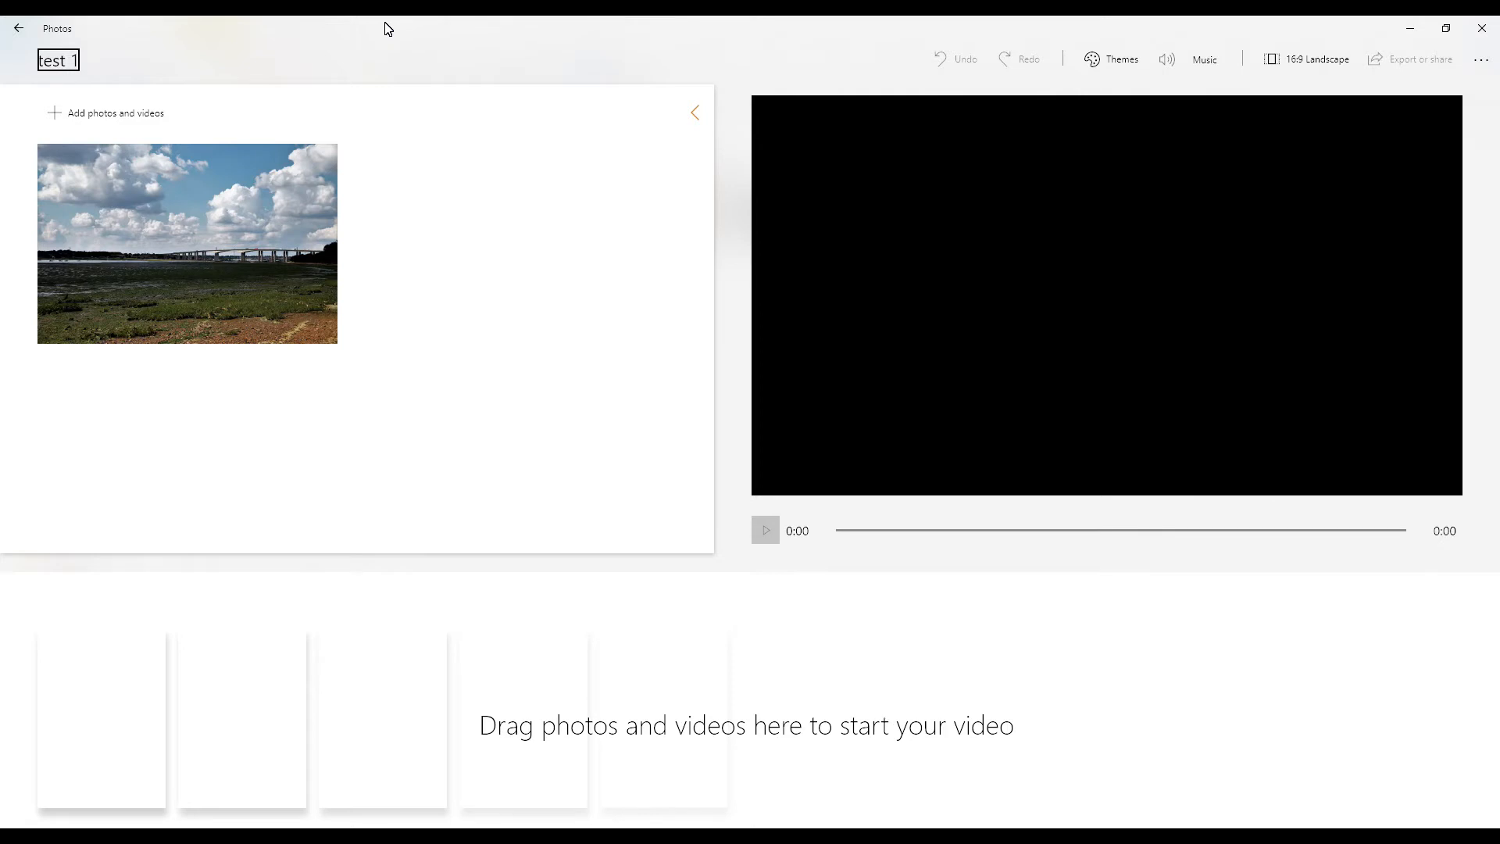
# Start adding more photos to the video and open the Examples for vid folder in D:\Pictures.
pyautogui.click(108, 114)
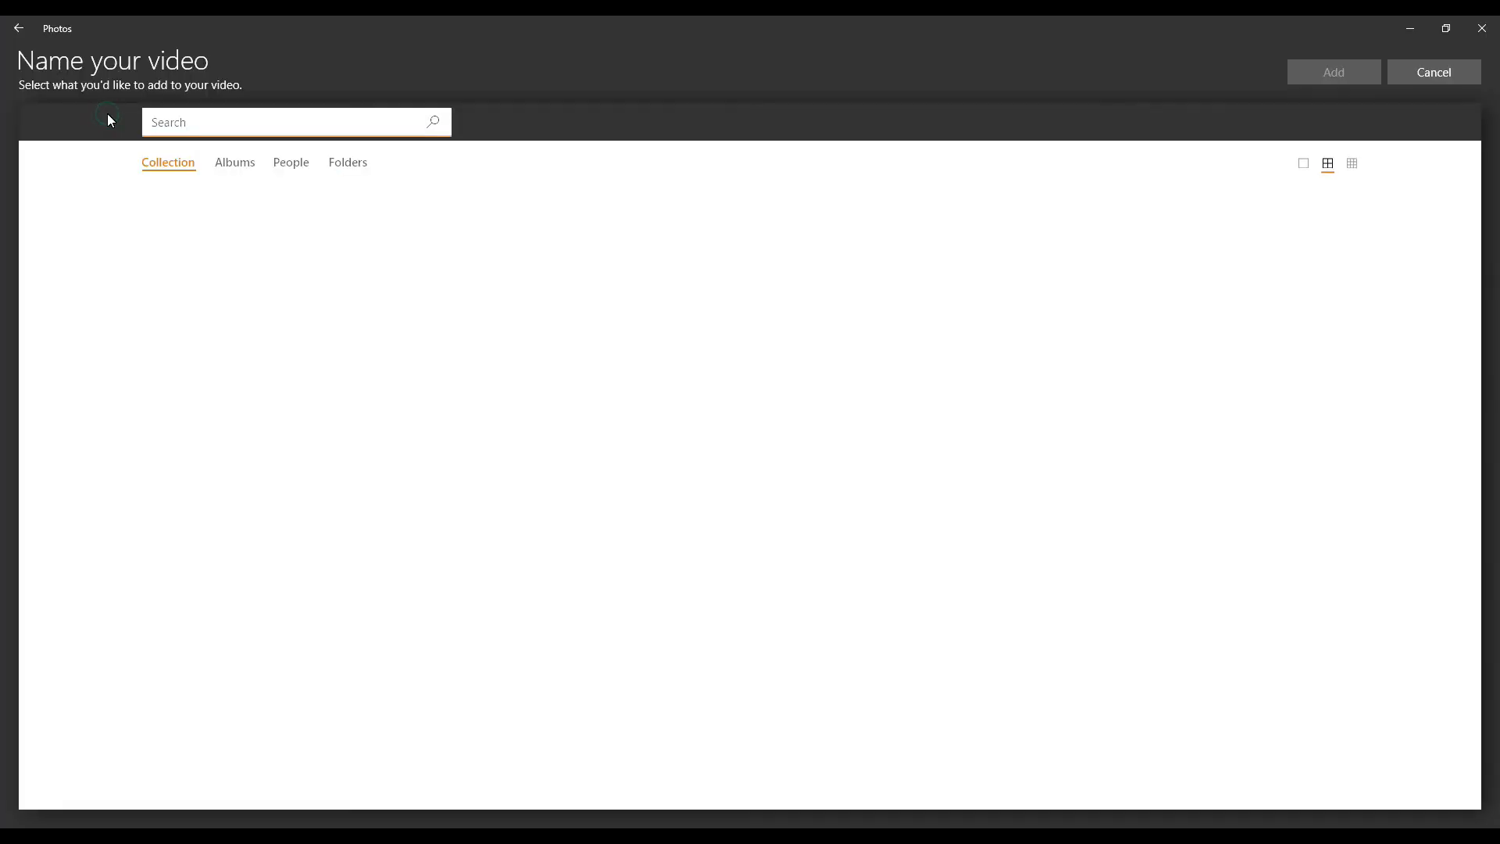
pyautogui.click(350, 165)
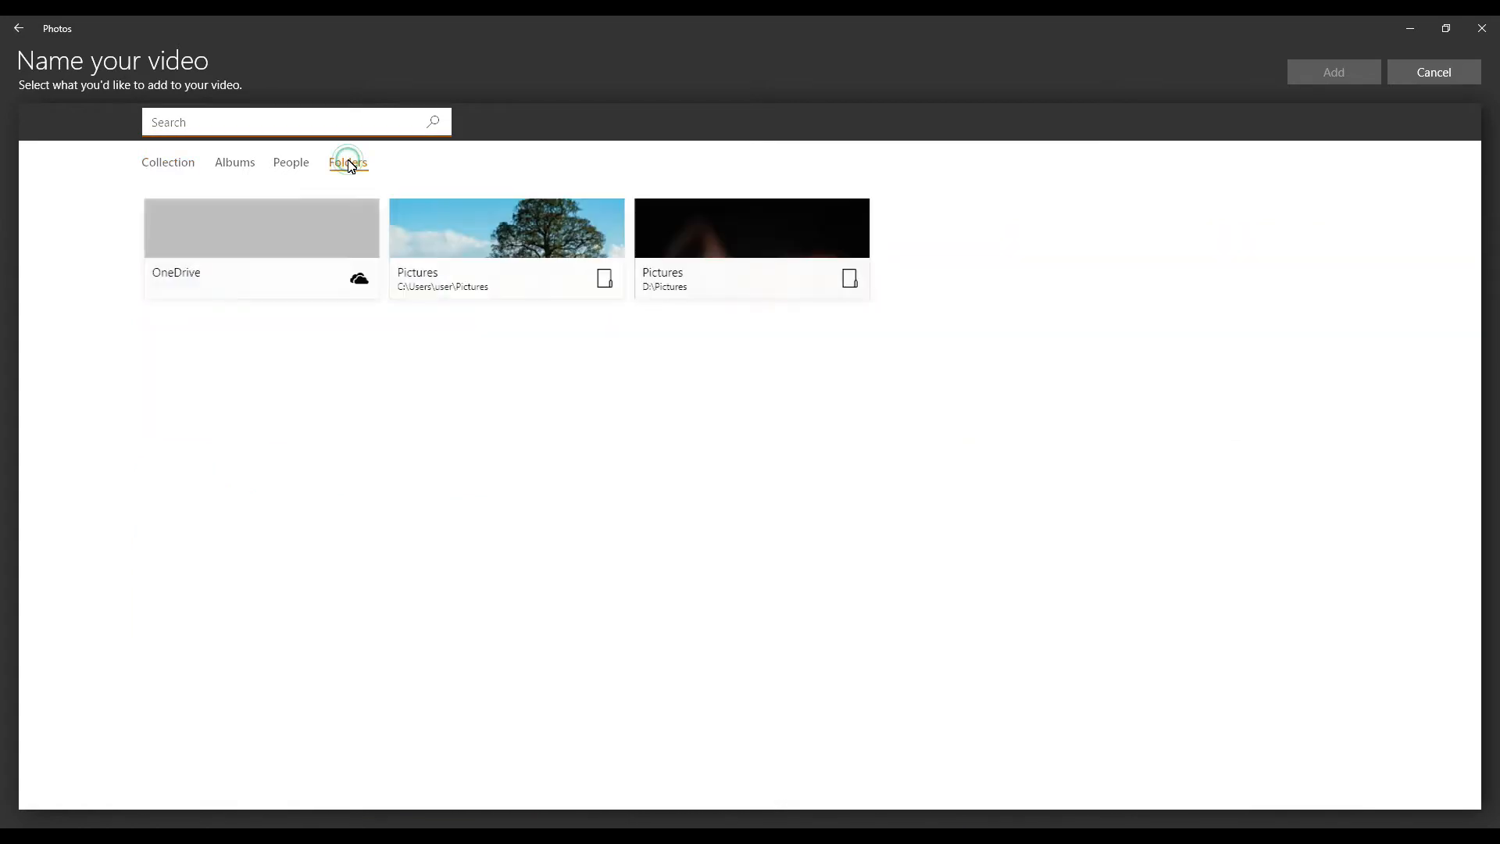
pyautogui.click(698, 234)
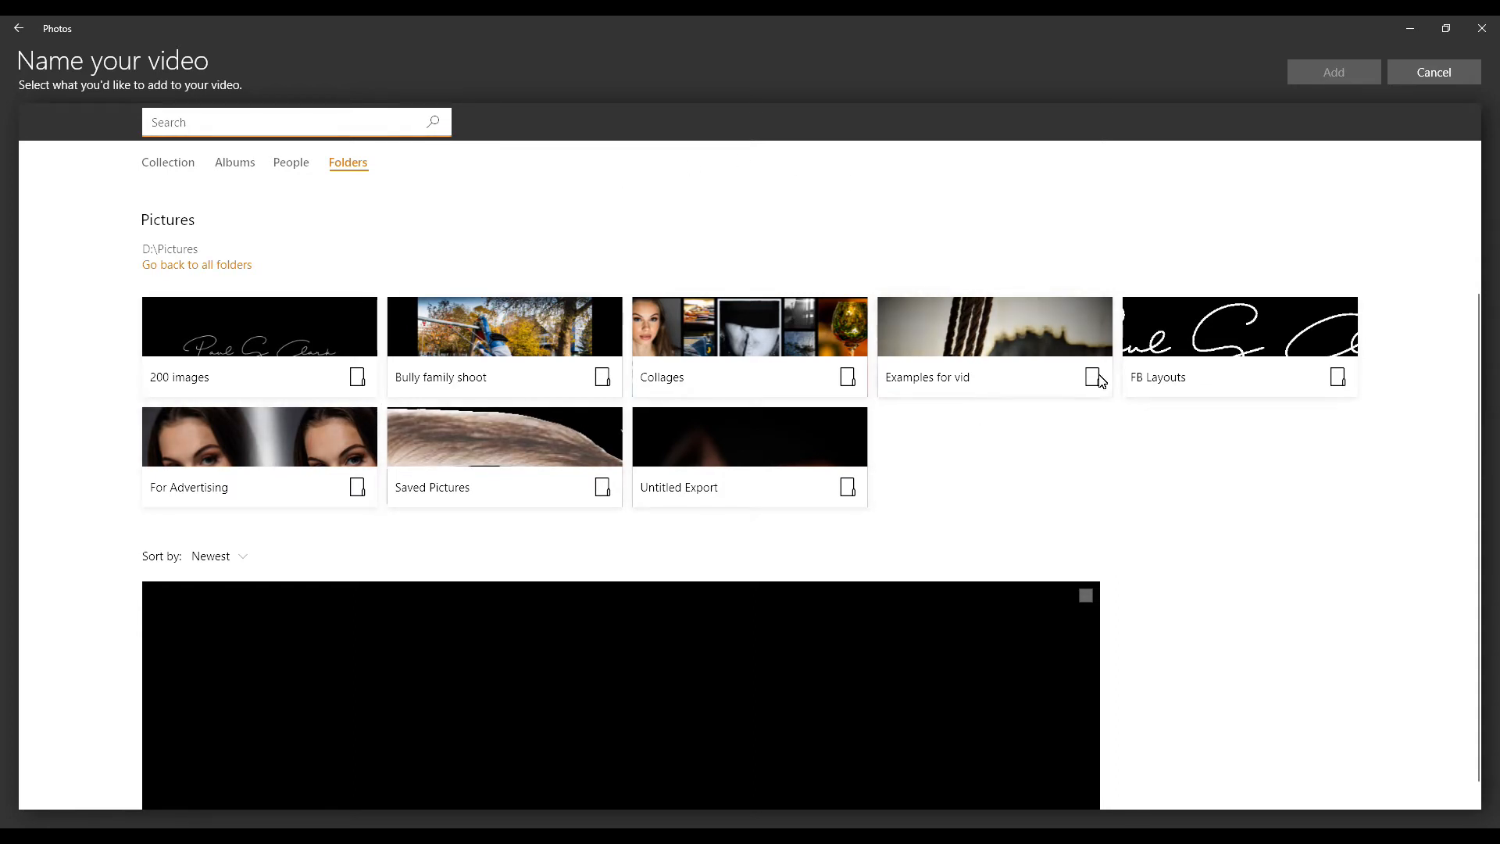
pyautogui.click(965, 320)
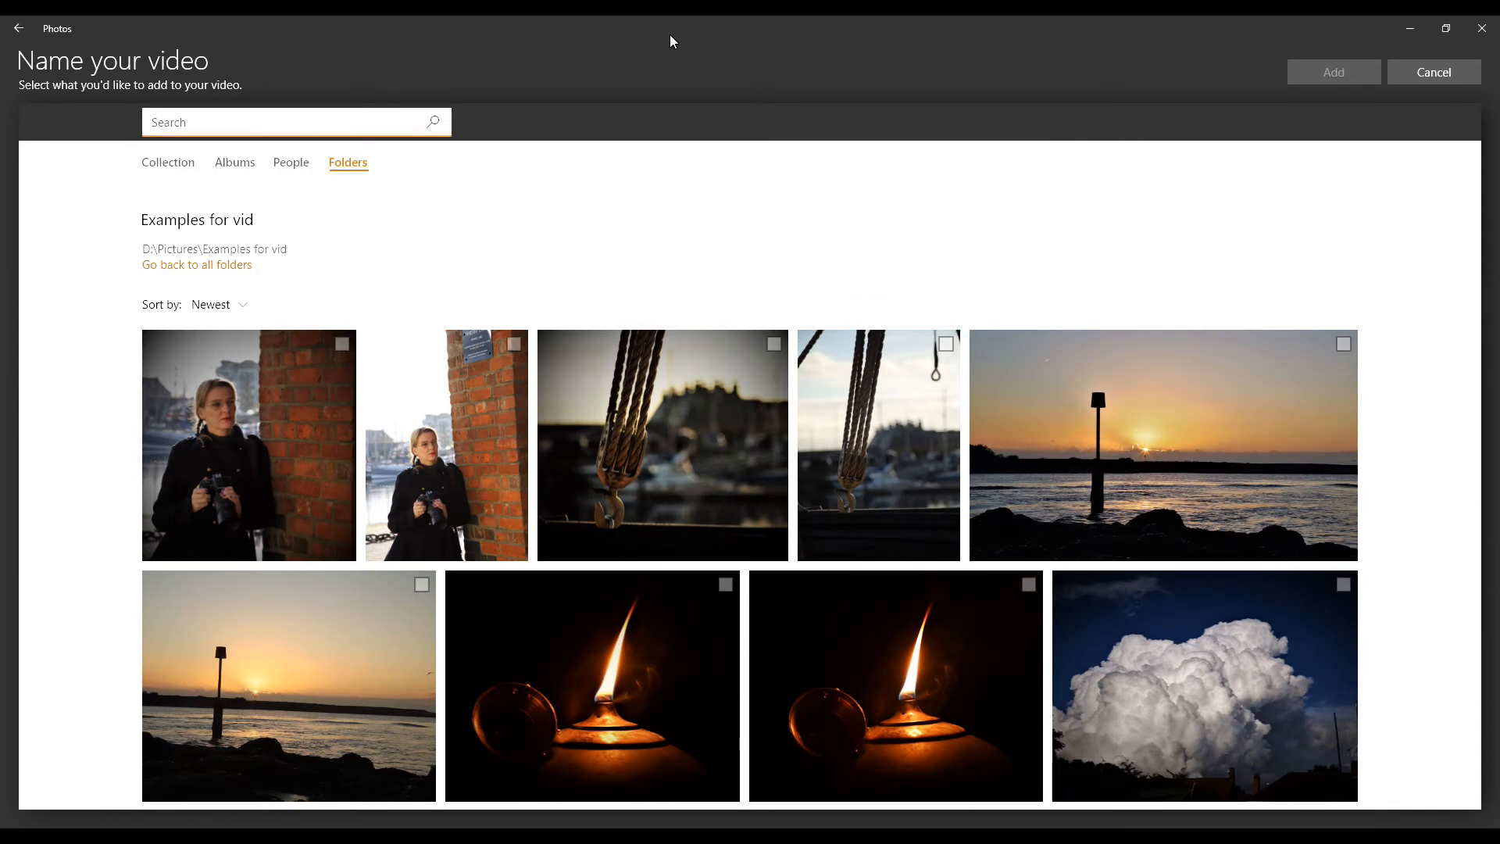
# Add the edited portrait, rope and hook, sunset, first oil lamp and dark-edged storm cloud photos to the video project.
pyautogui.click(342, 344)
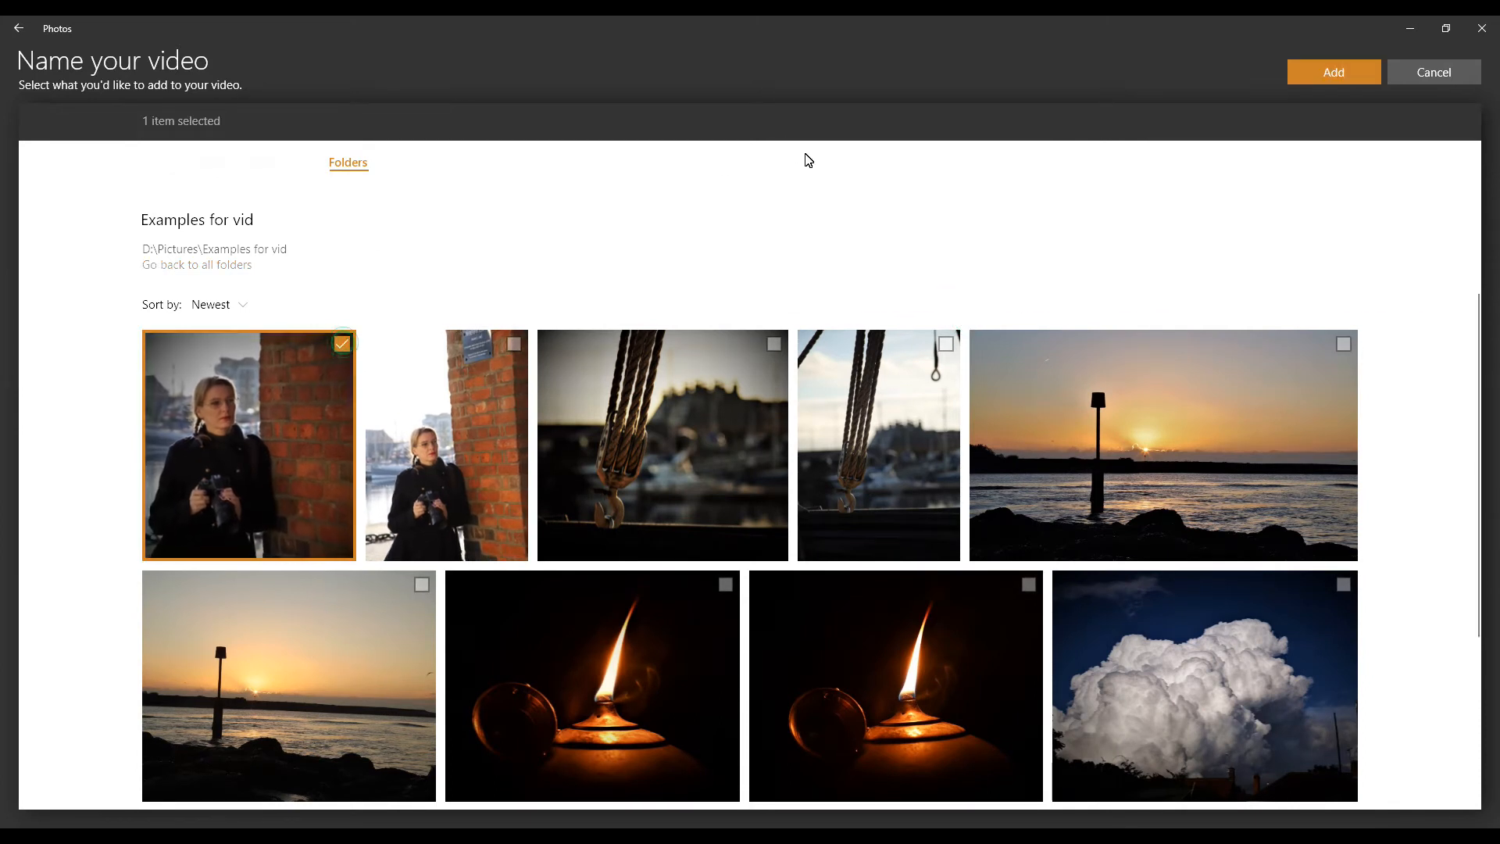
pyautogui.click(775, 344)
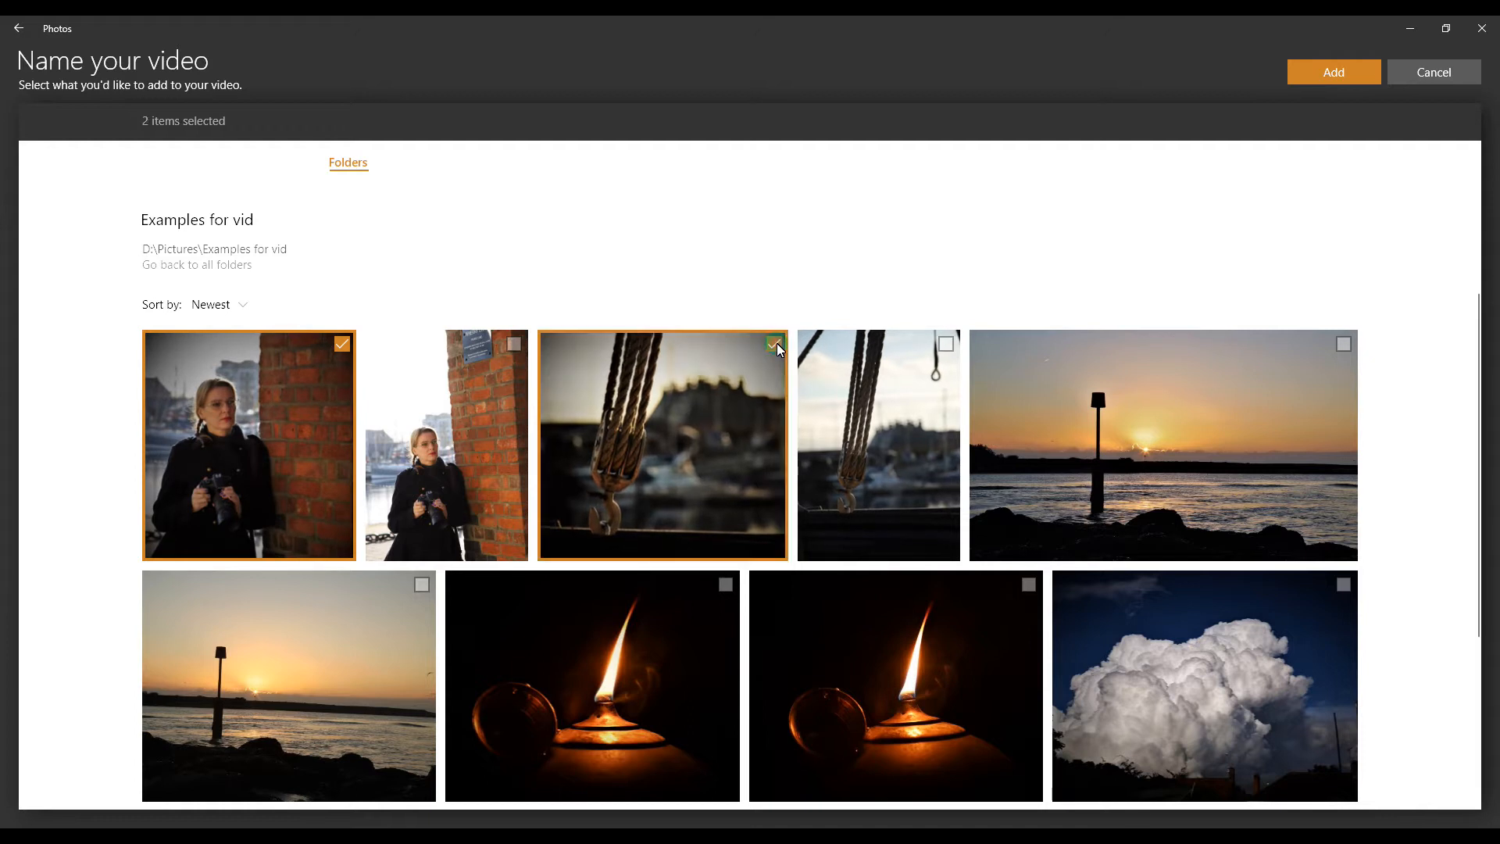
pyautogui.click(1343, 345)
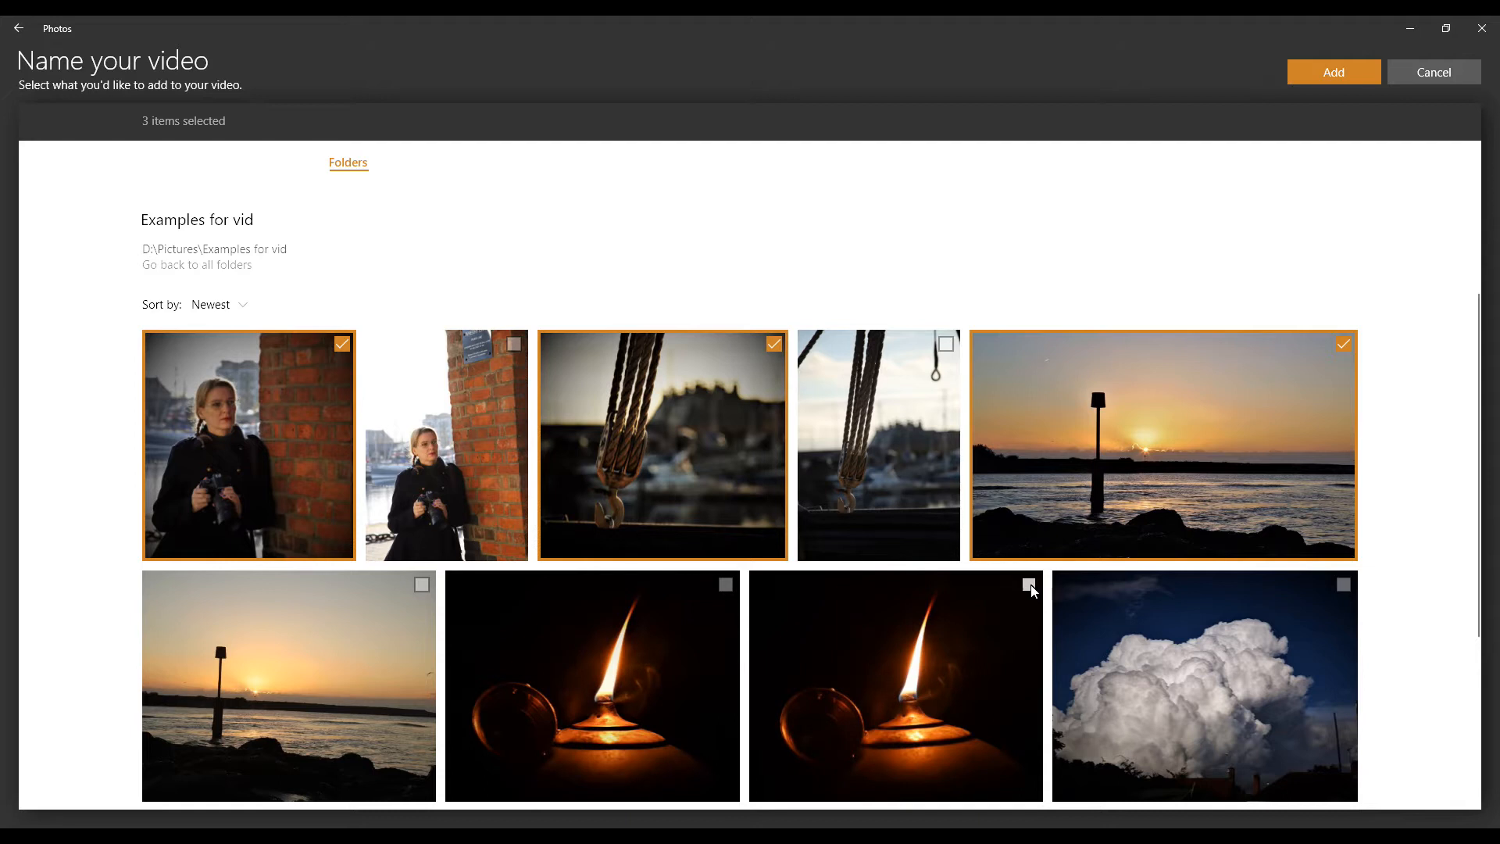
pyautogui.click(726, 585)
pyautogui.scroll(-1, 1300, 444)
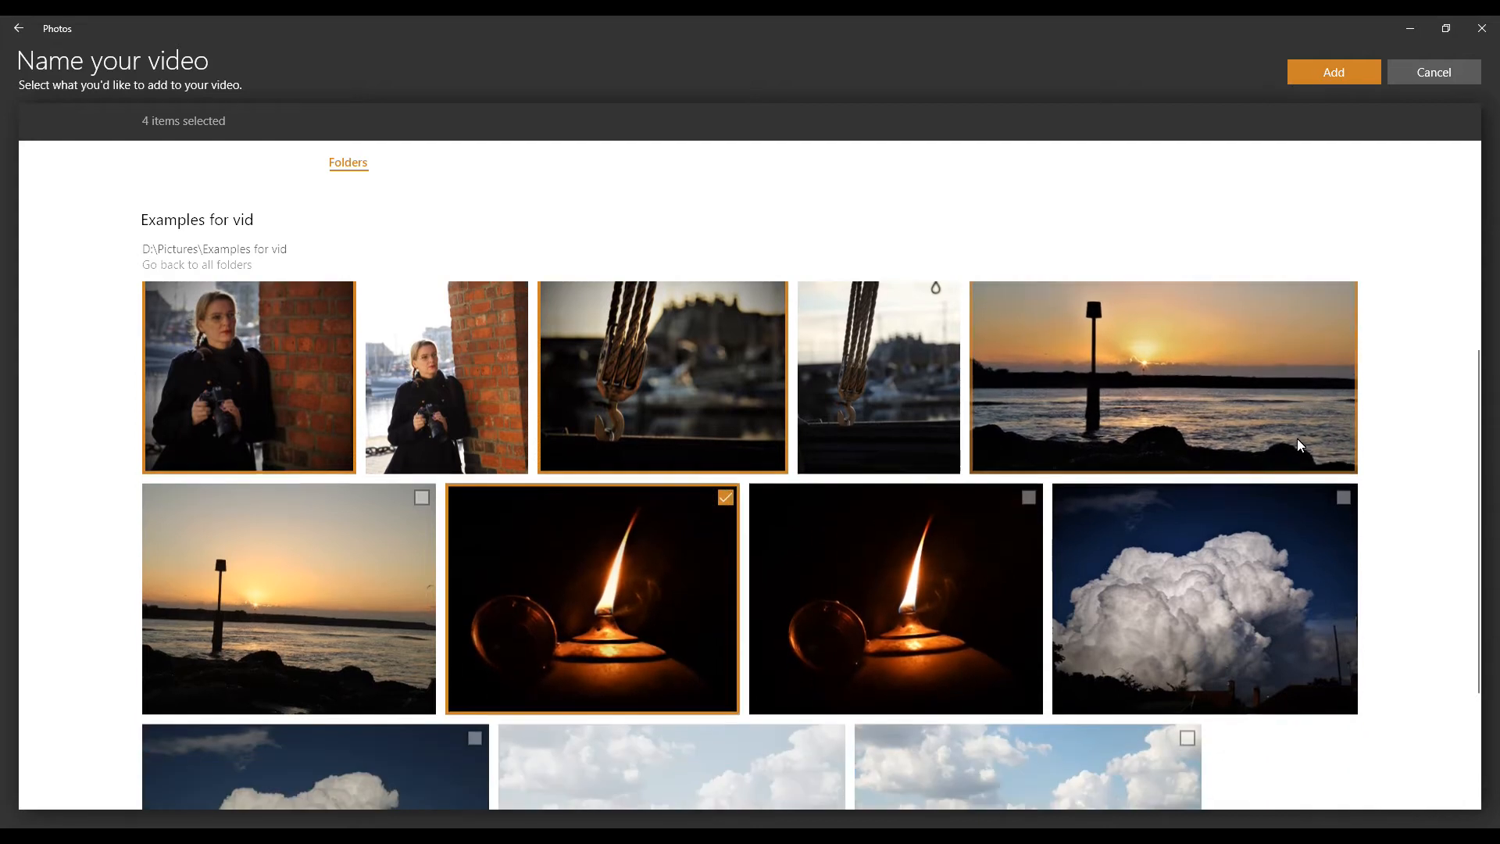
pyautogui.scroll(-3, 1300, 446)
pyautogui.click(1343, 339)
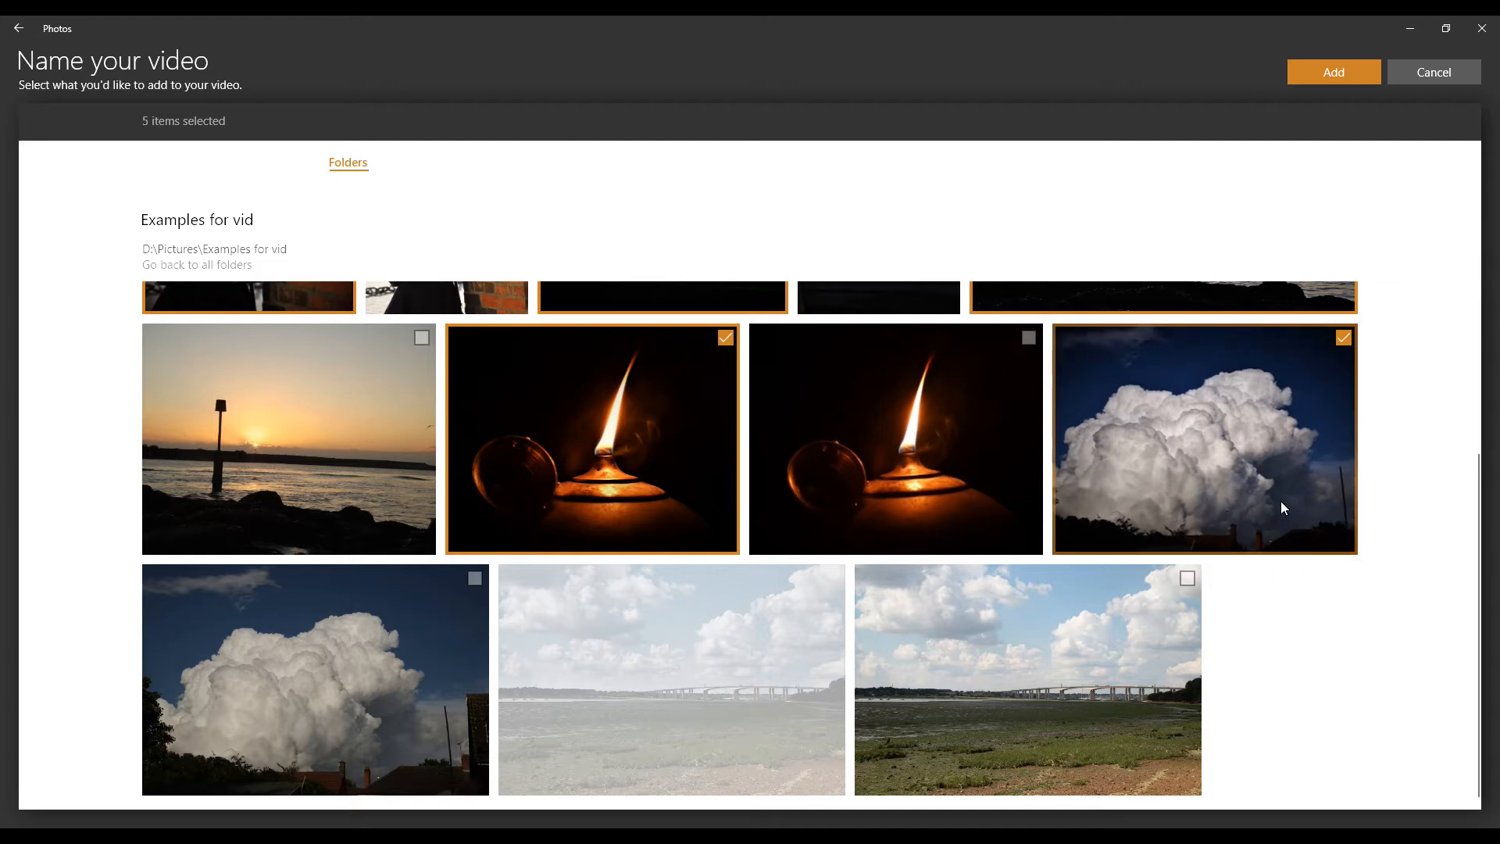
pyautogui.click(1334, 72)
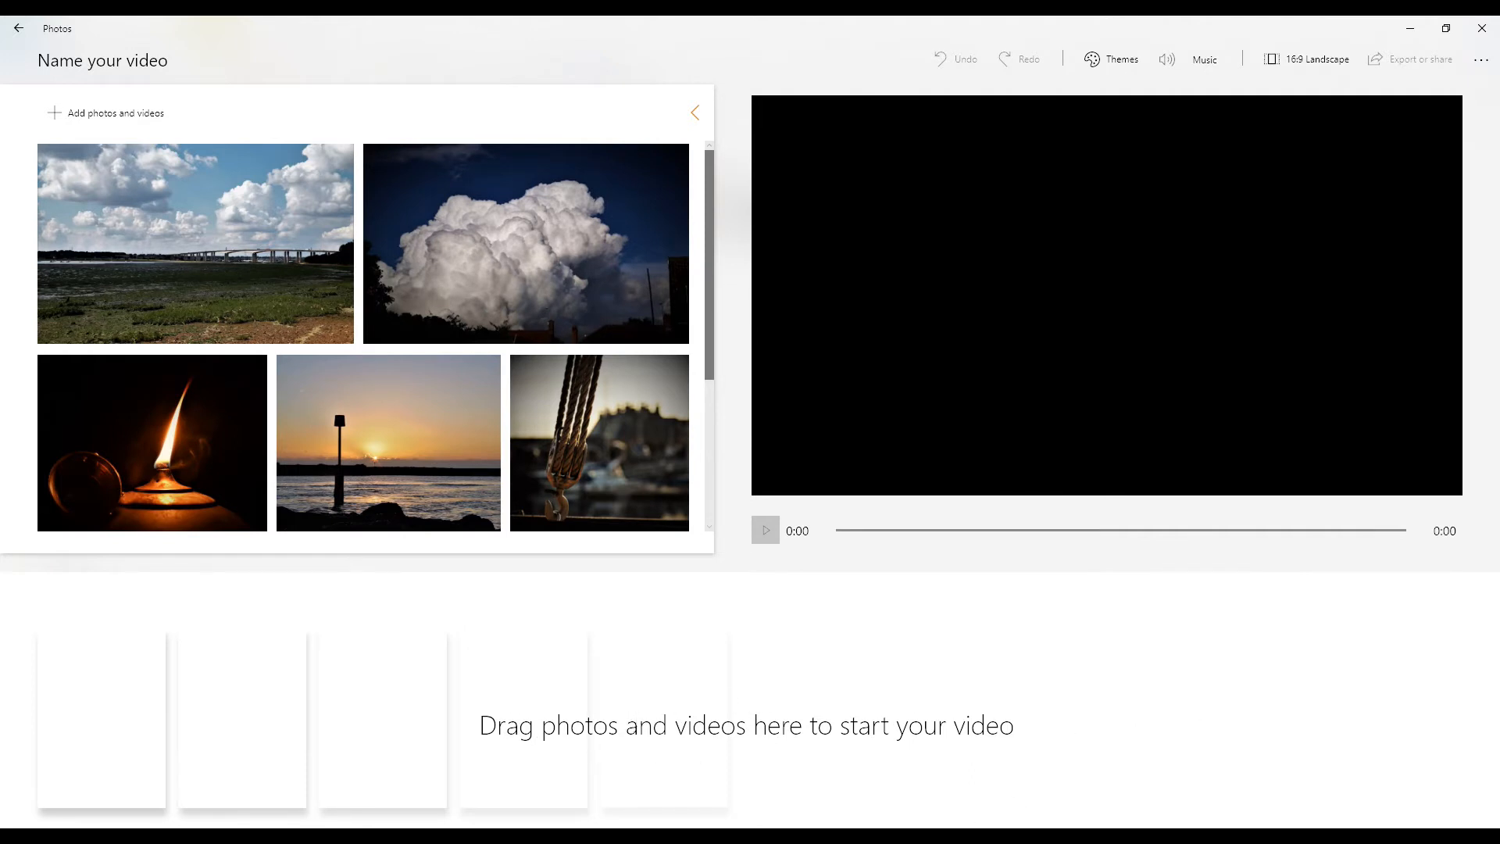
# Place the bridge, storm cloud, sunset, rope and oil lamp photos in the storyboard in that order.
pyautogui.click(786, 836)
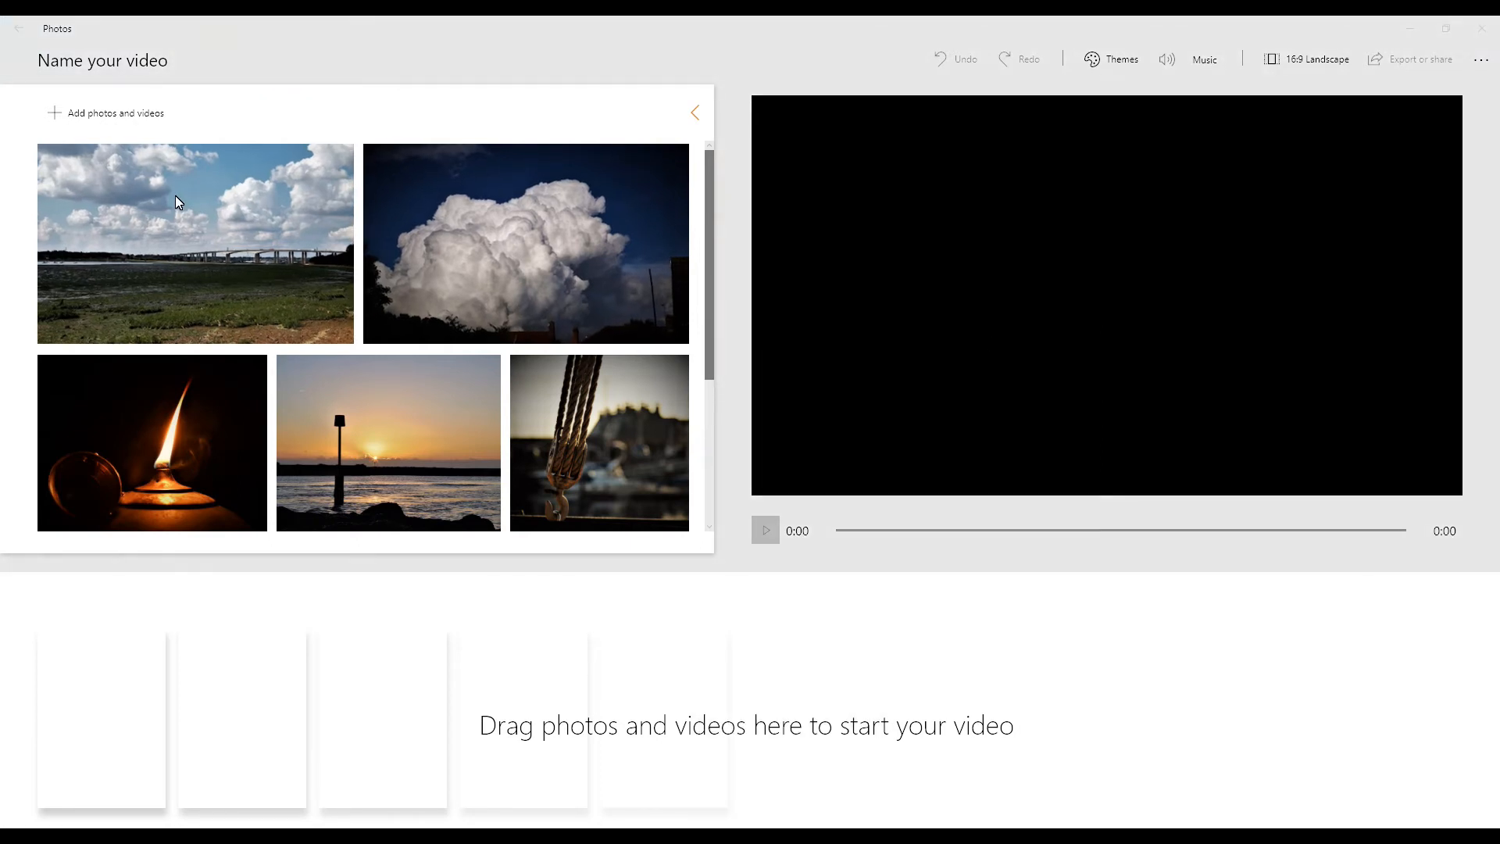
pyautogui.moveTo(177, 193); pyautogui.dragTo(108, 744)
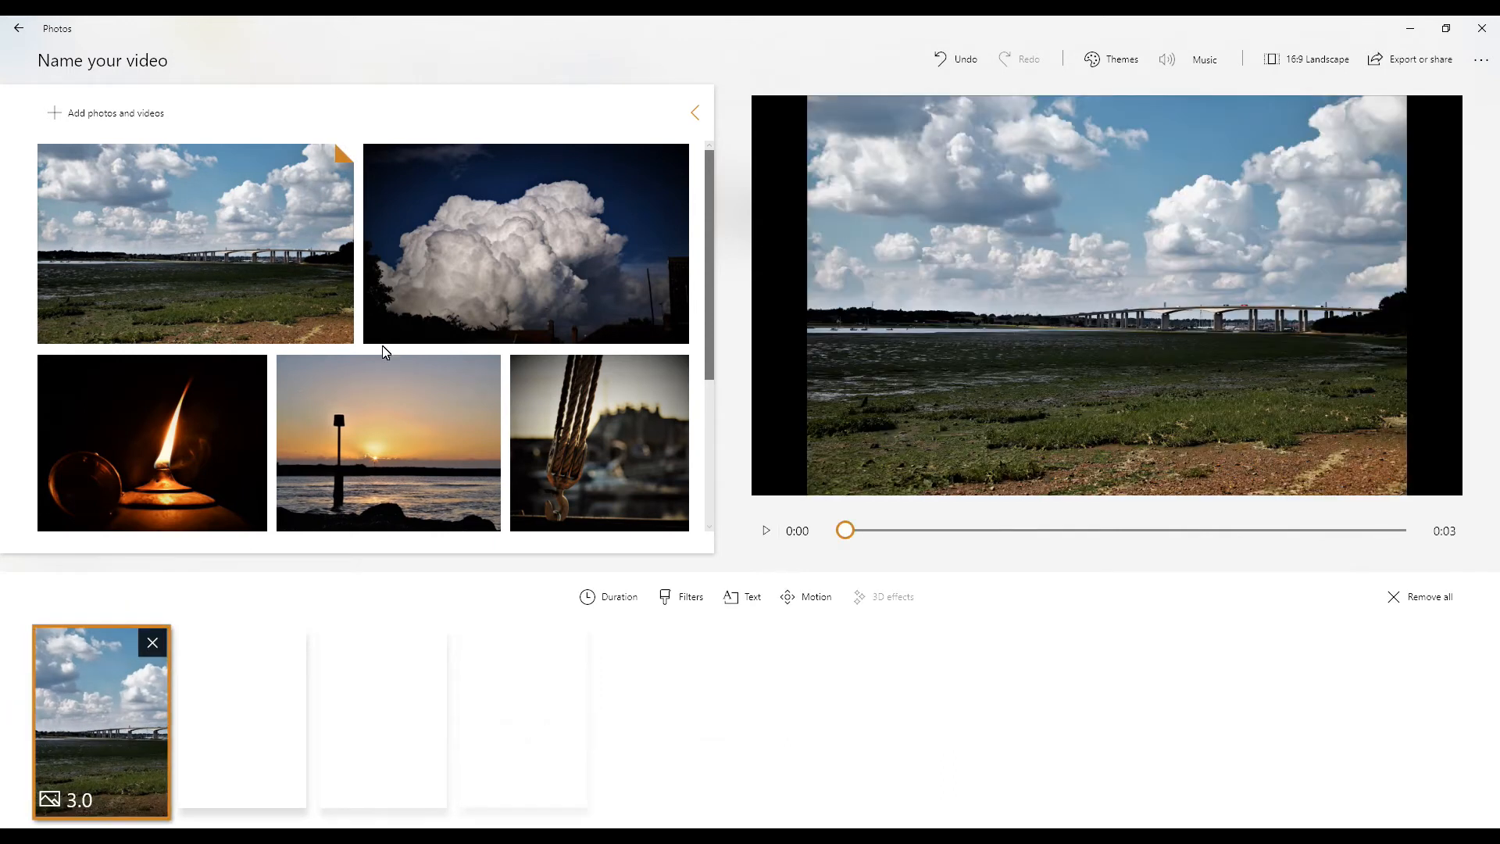
pyautogui.moveTo(441, 207); pyautogui.dragTo(272, 714)
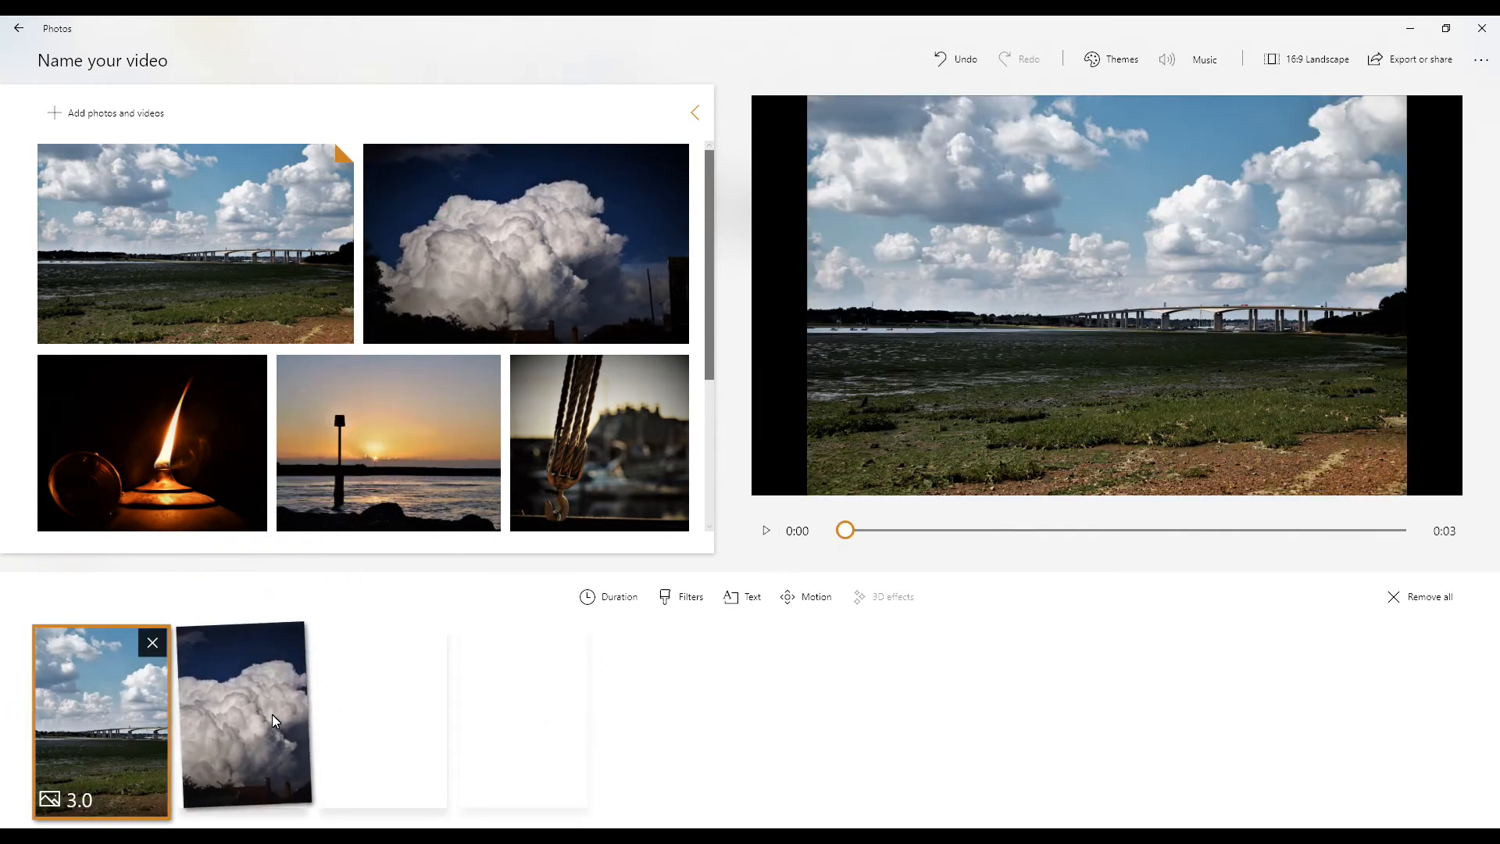
pyautogui.moveTo(379, 439); pyautogui.dragTo(391, 727)
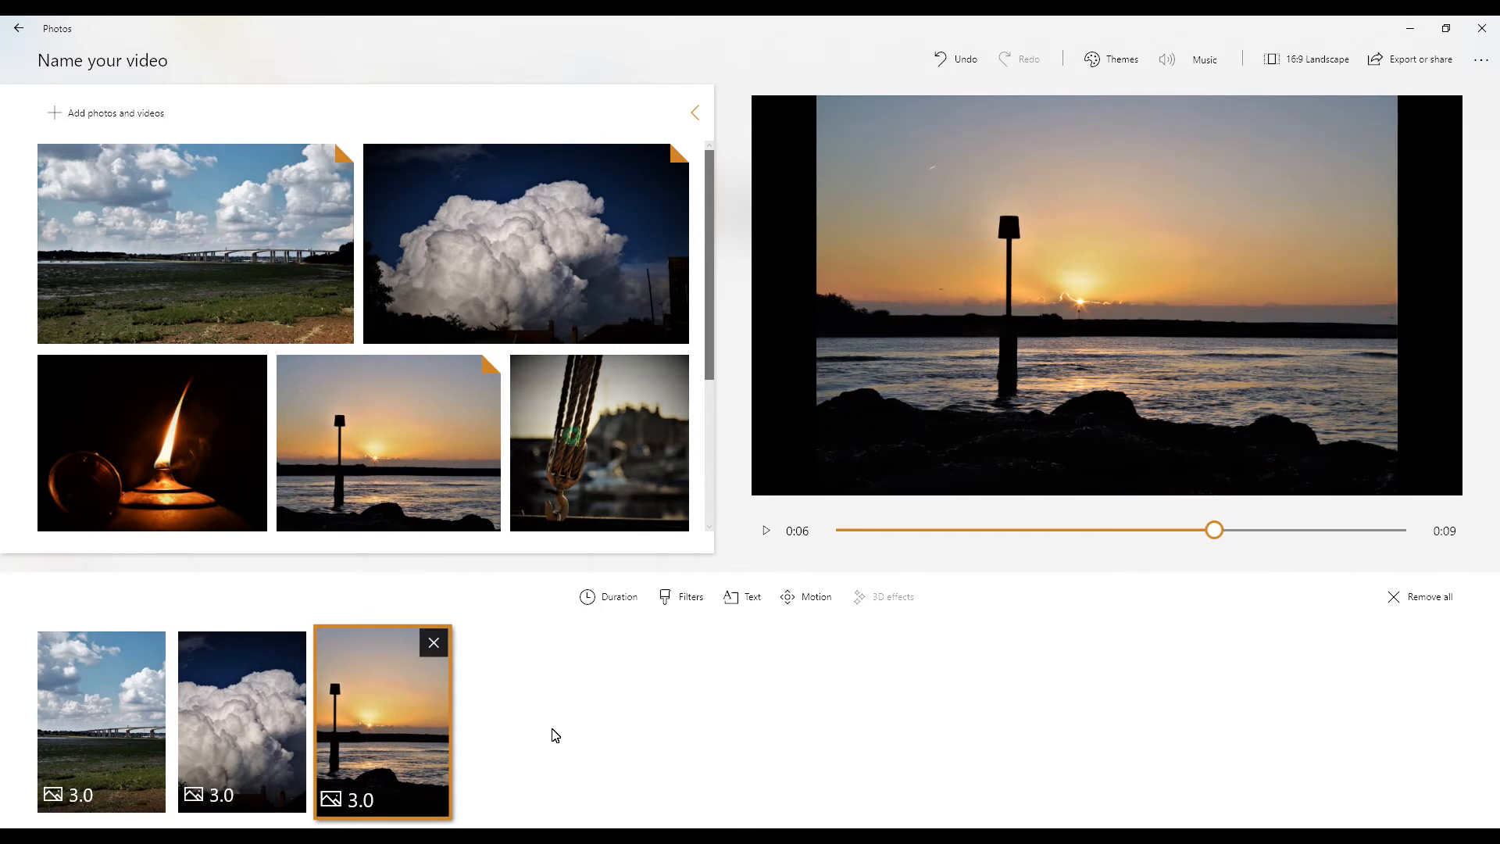
pyautogui.moveTo(591, 505); pyautogui.dragTo(522, 719)
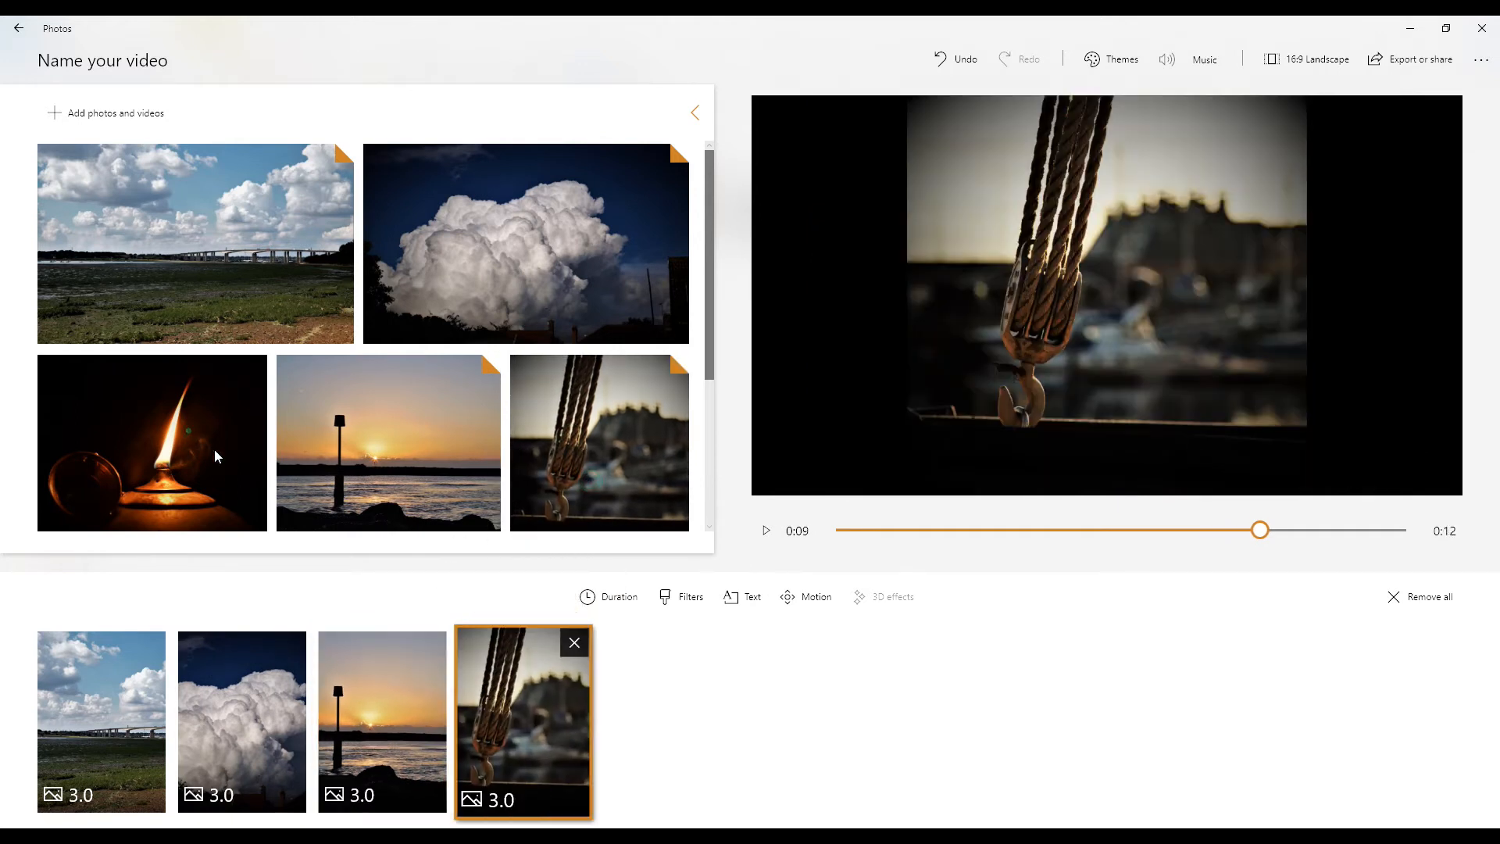
pyautogui.moveTo(222, 426); pyautogui.dragTo(730, 738)
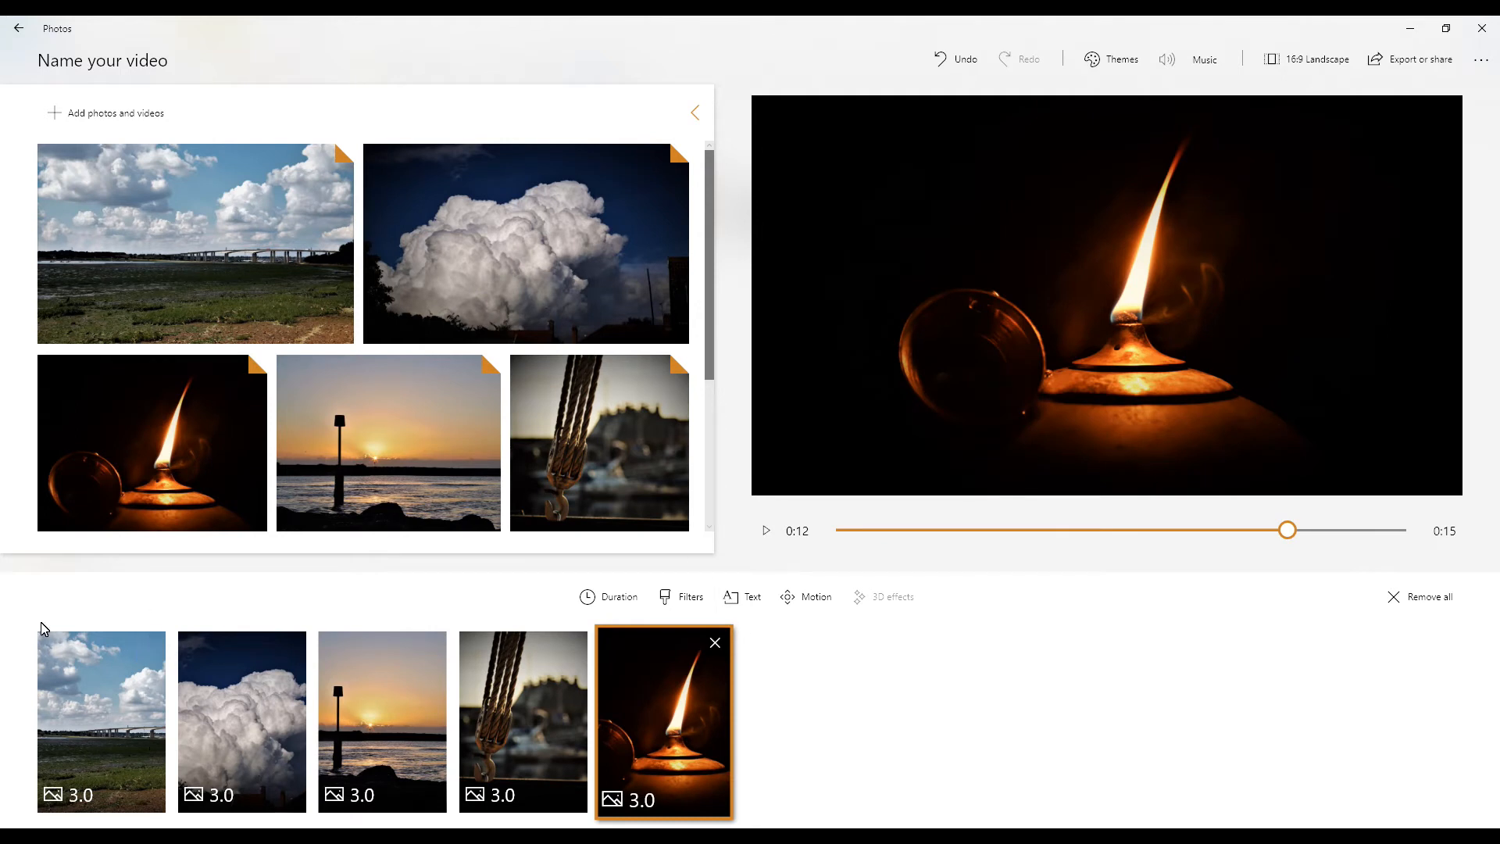
pyautogui.moveTo(516, 738); pyautogui.dragTo(385, 748)
pyautogui.moveTo(624, 737); pyautogui.dragTo(397, 748)
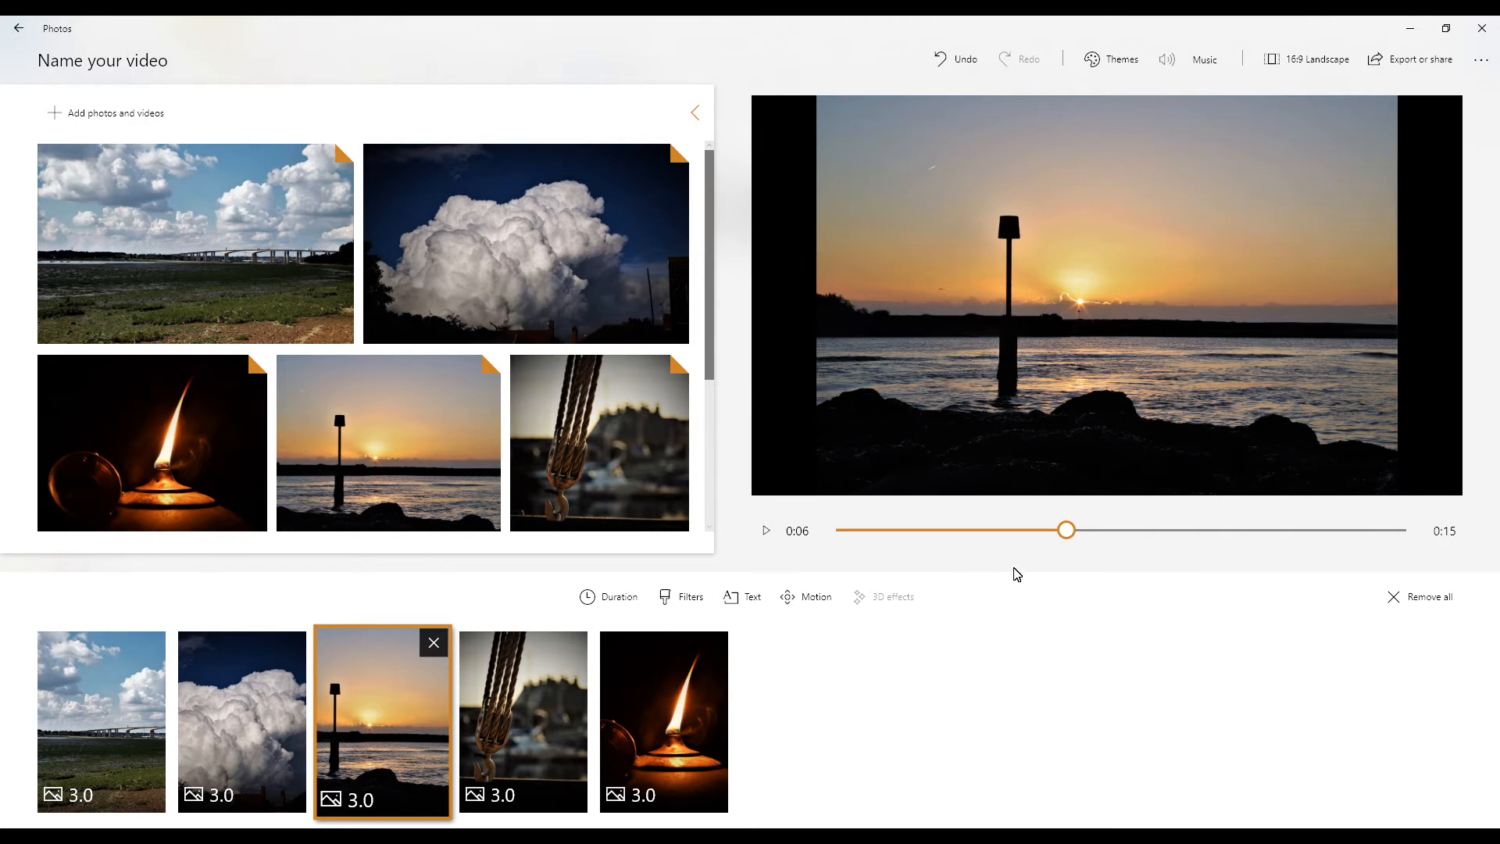
# Preview the slideshow from the beginning, pause it during the sunset clip and return the playhead to the start.
pyautogui.moveTo(1067, 531); pyautogui.dragTo(840, 535)
pyautogui.click(764, 533)
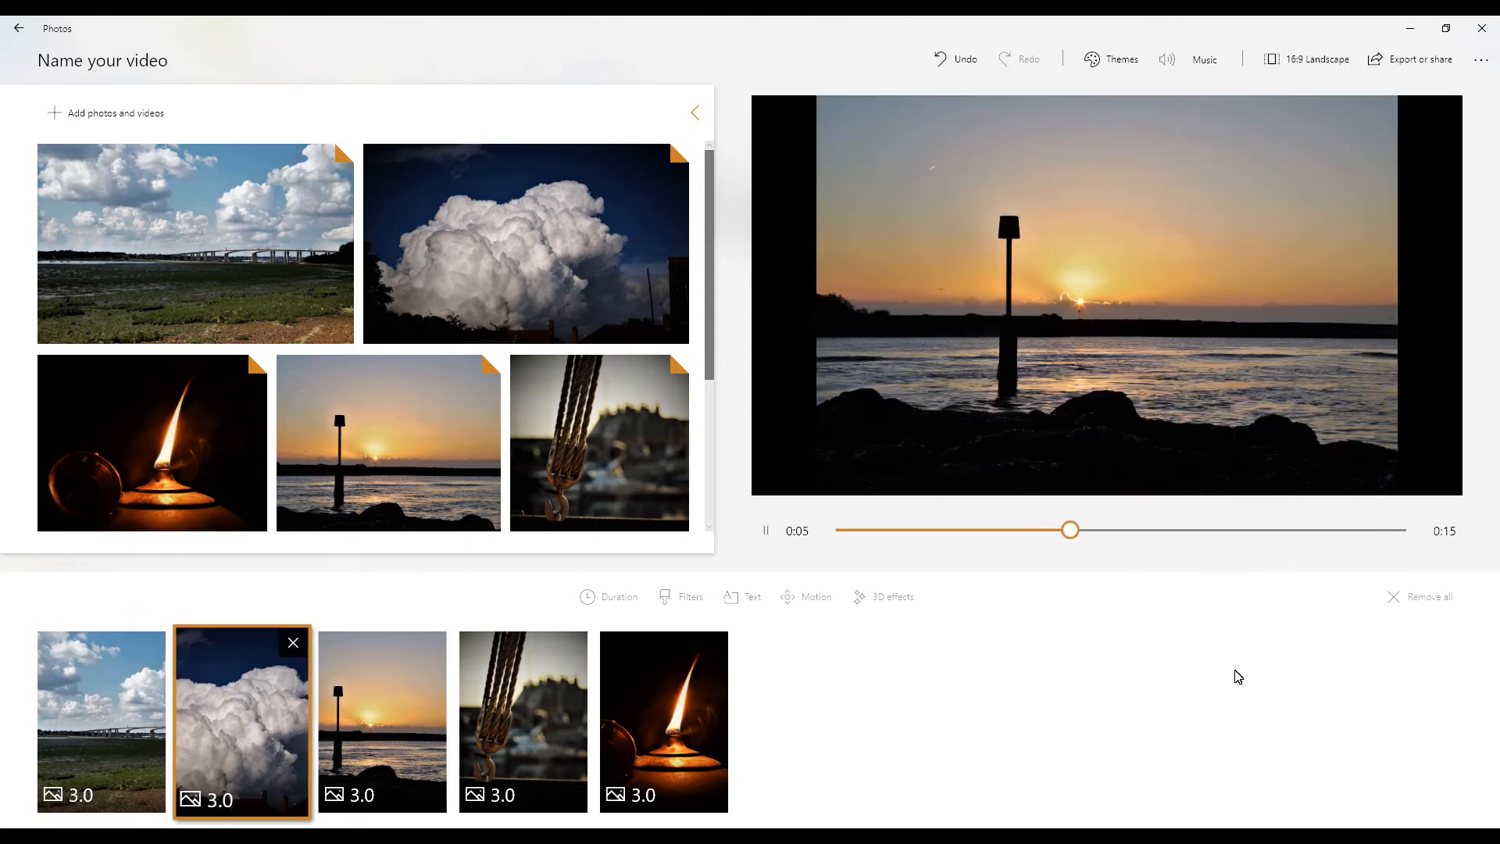
pyautogui.click(766, 531)
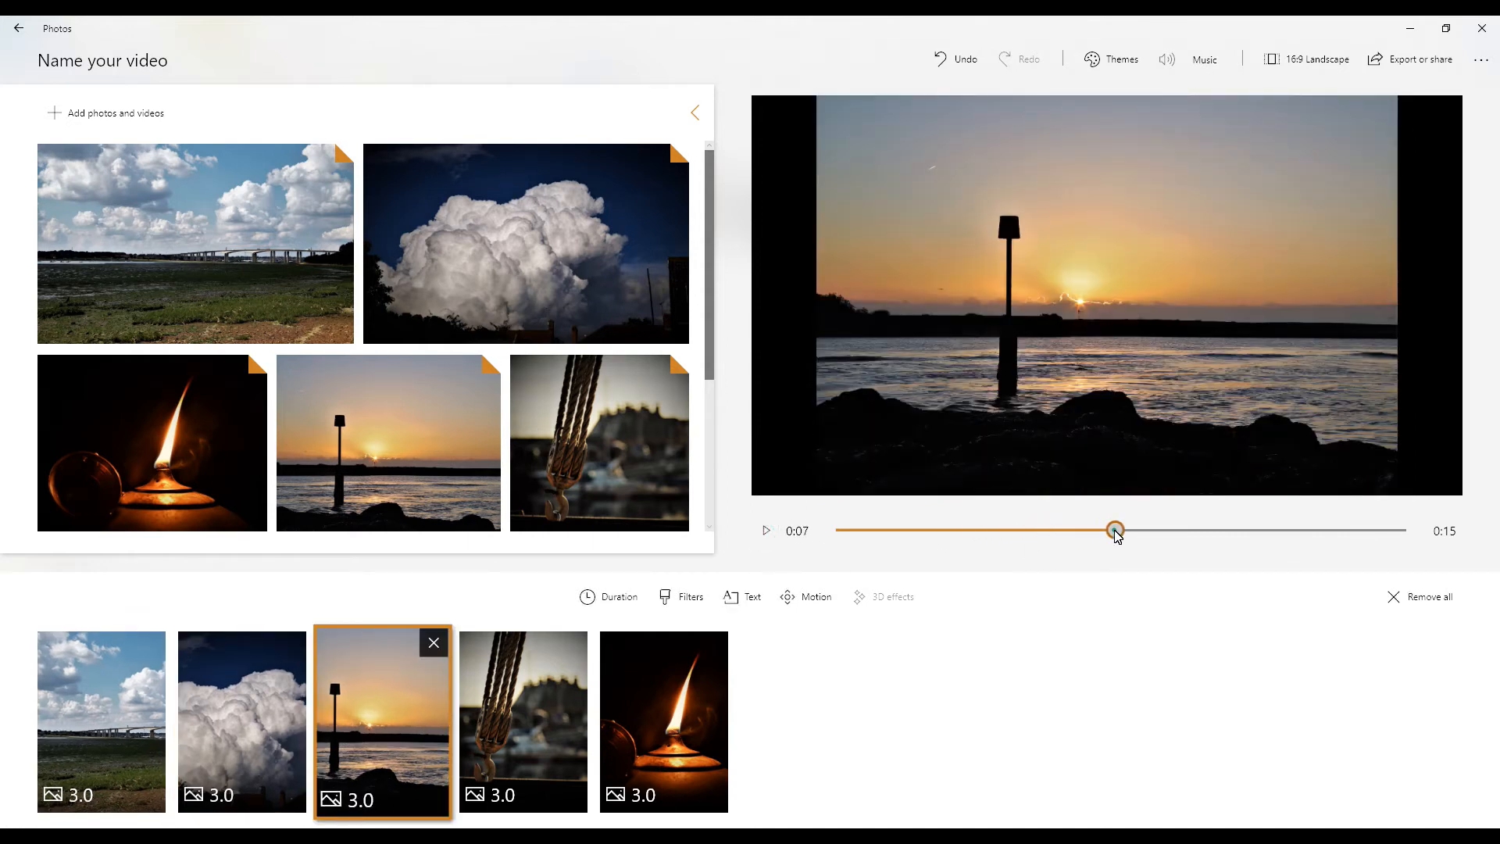
pyautogui.moveTo(1116, 531); pyautogui.dragTo(838, 566)
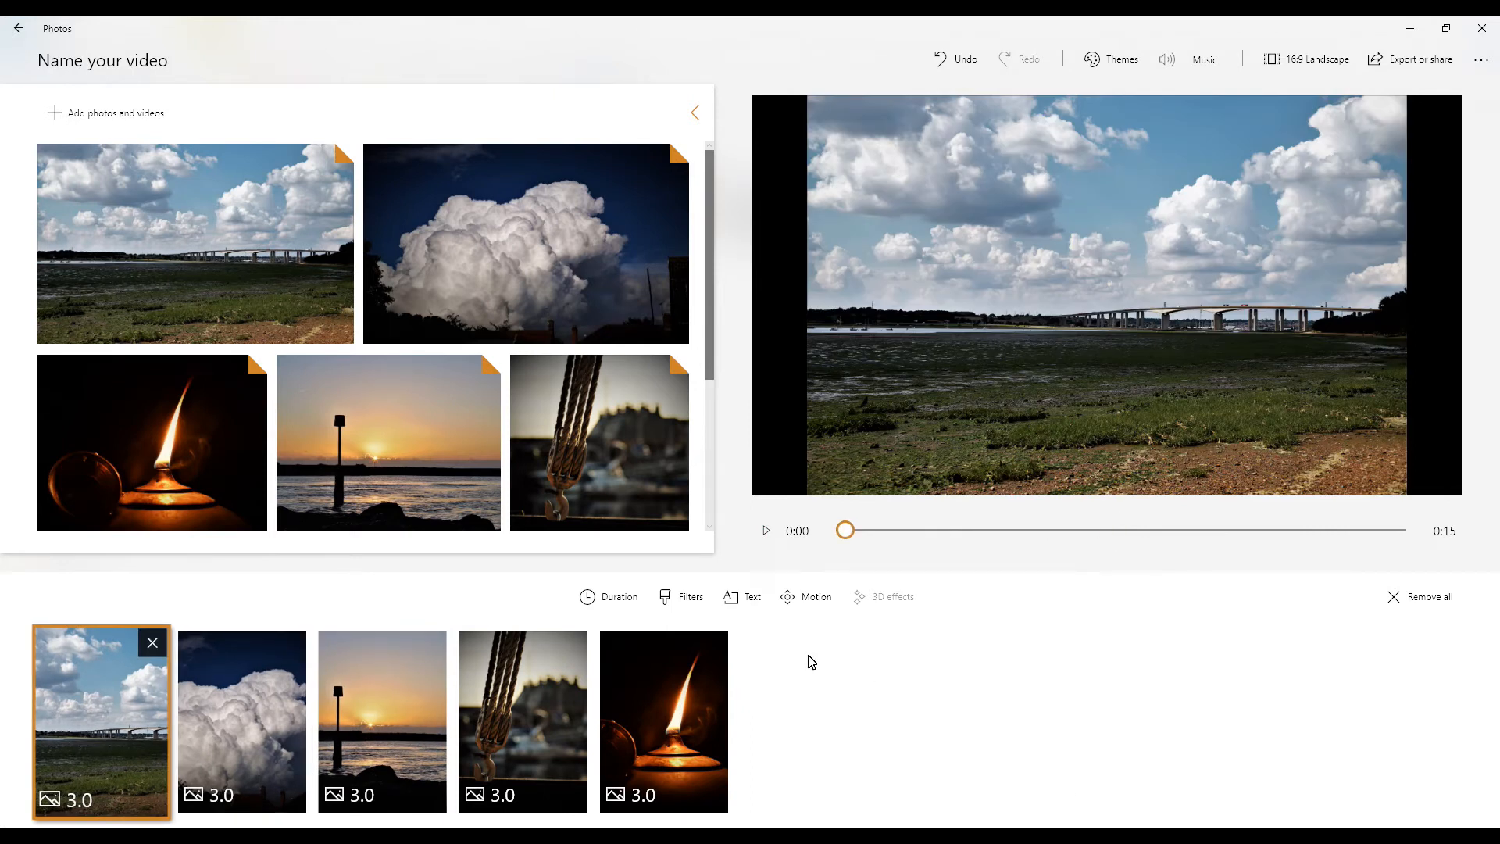
# Preview the Adventure and Chilled themes, and apply the Classic theme to the video.
pyautogui.click(1101, 63)
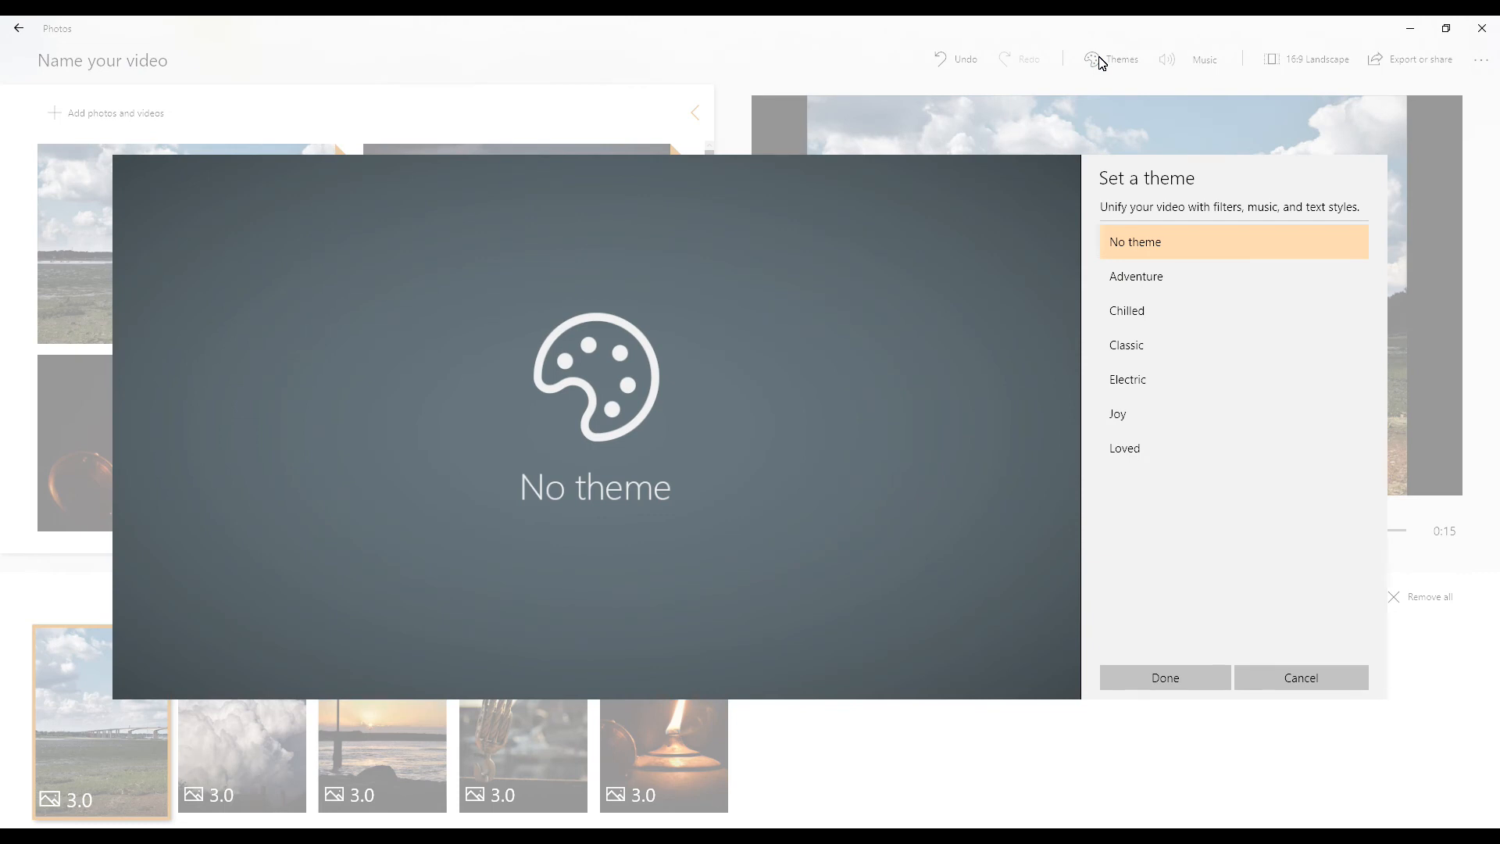
pyautogui.click(1159, 278)
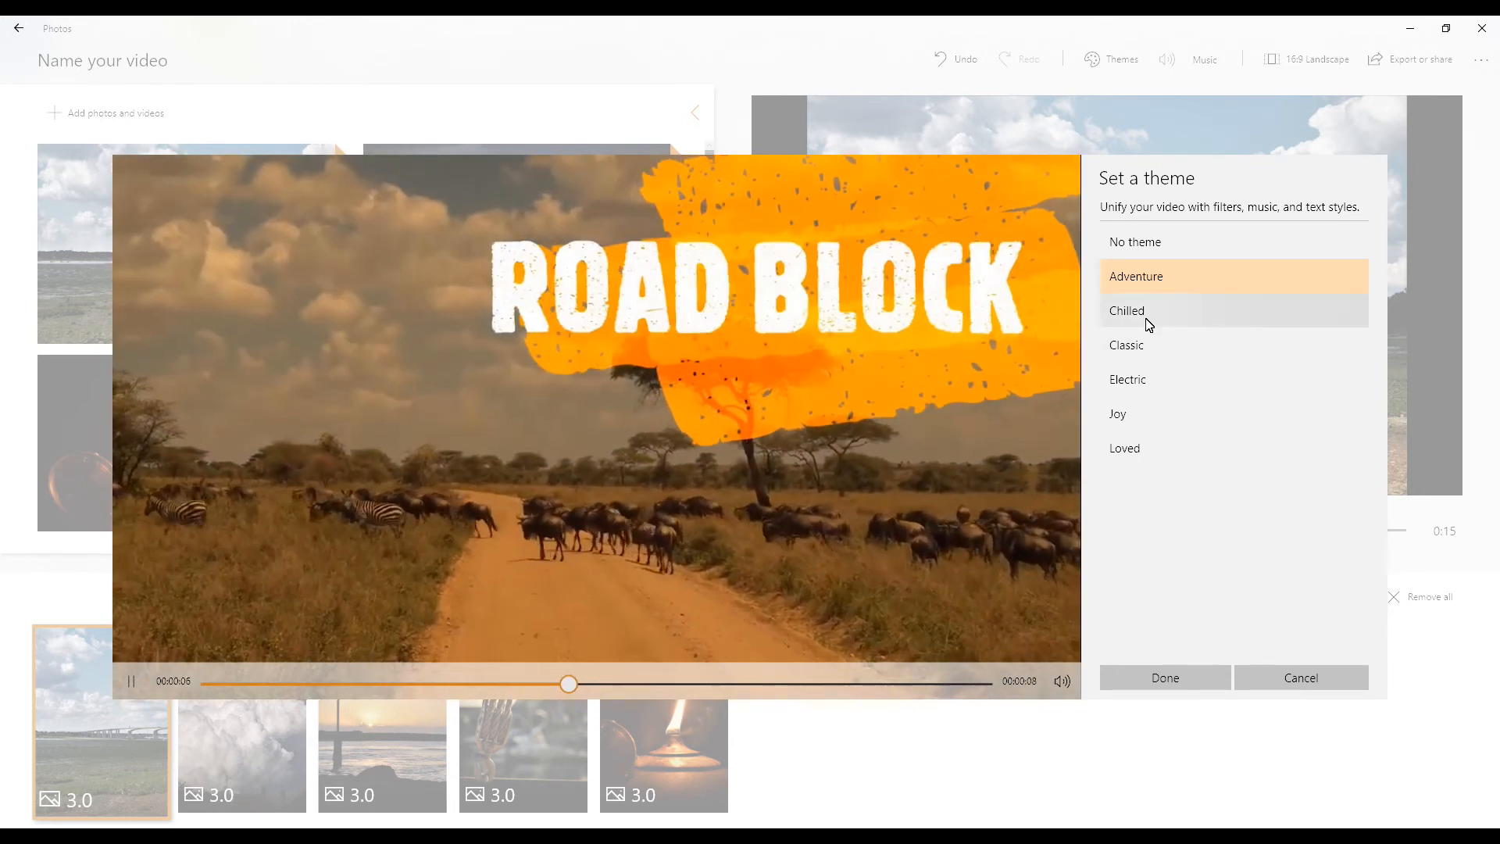
pyautogui.click(1149, 316)
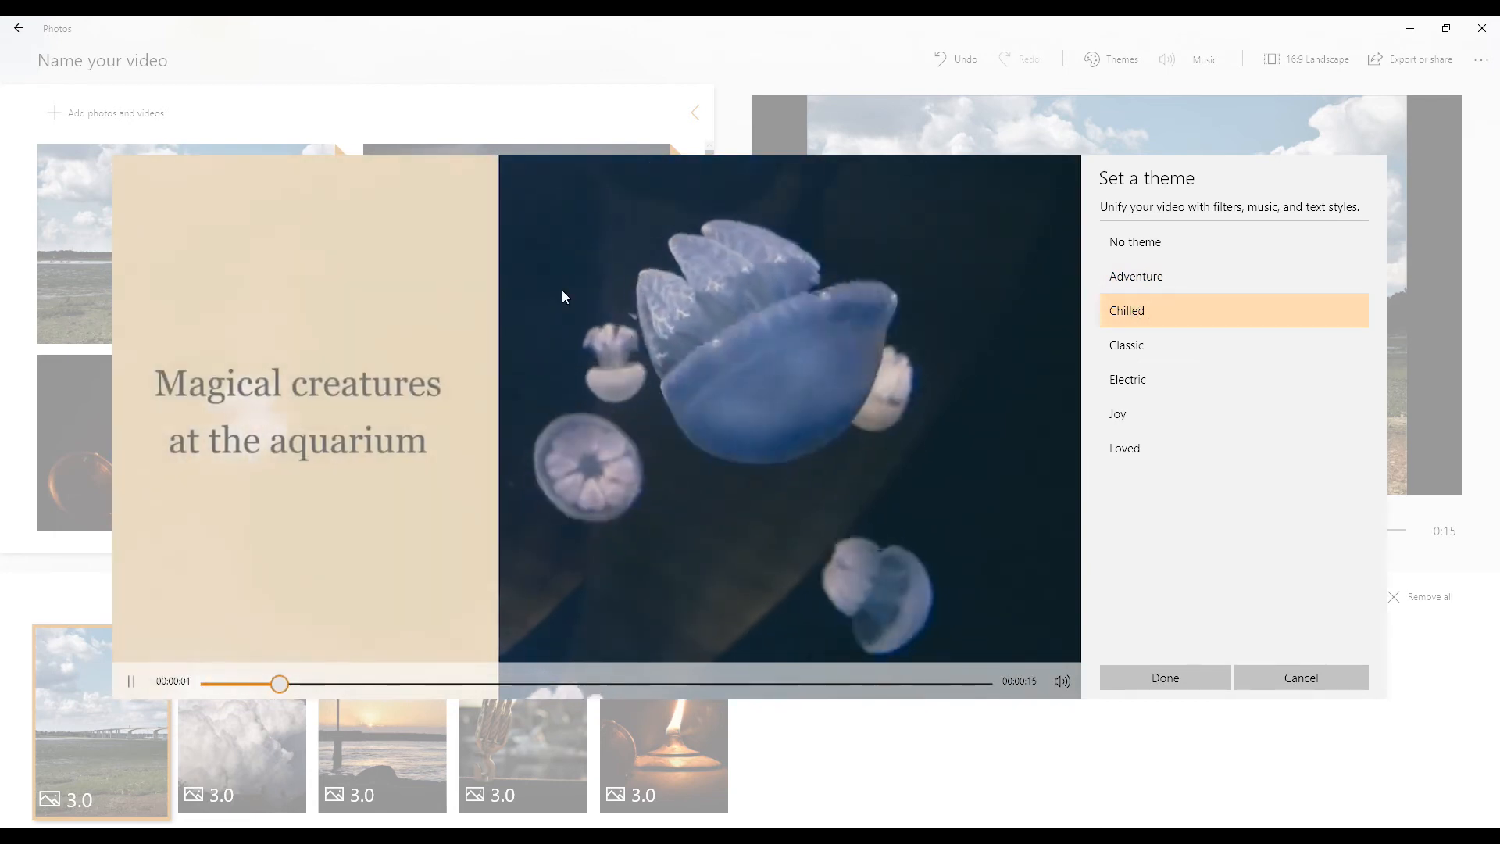
pyautogui.click(1148, 347)
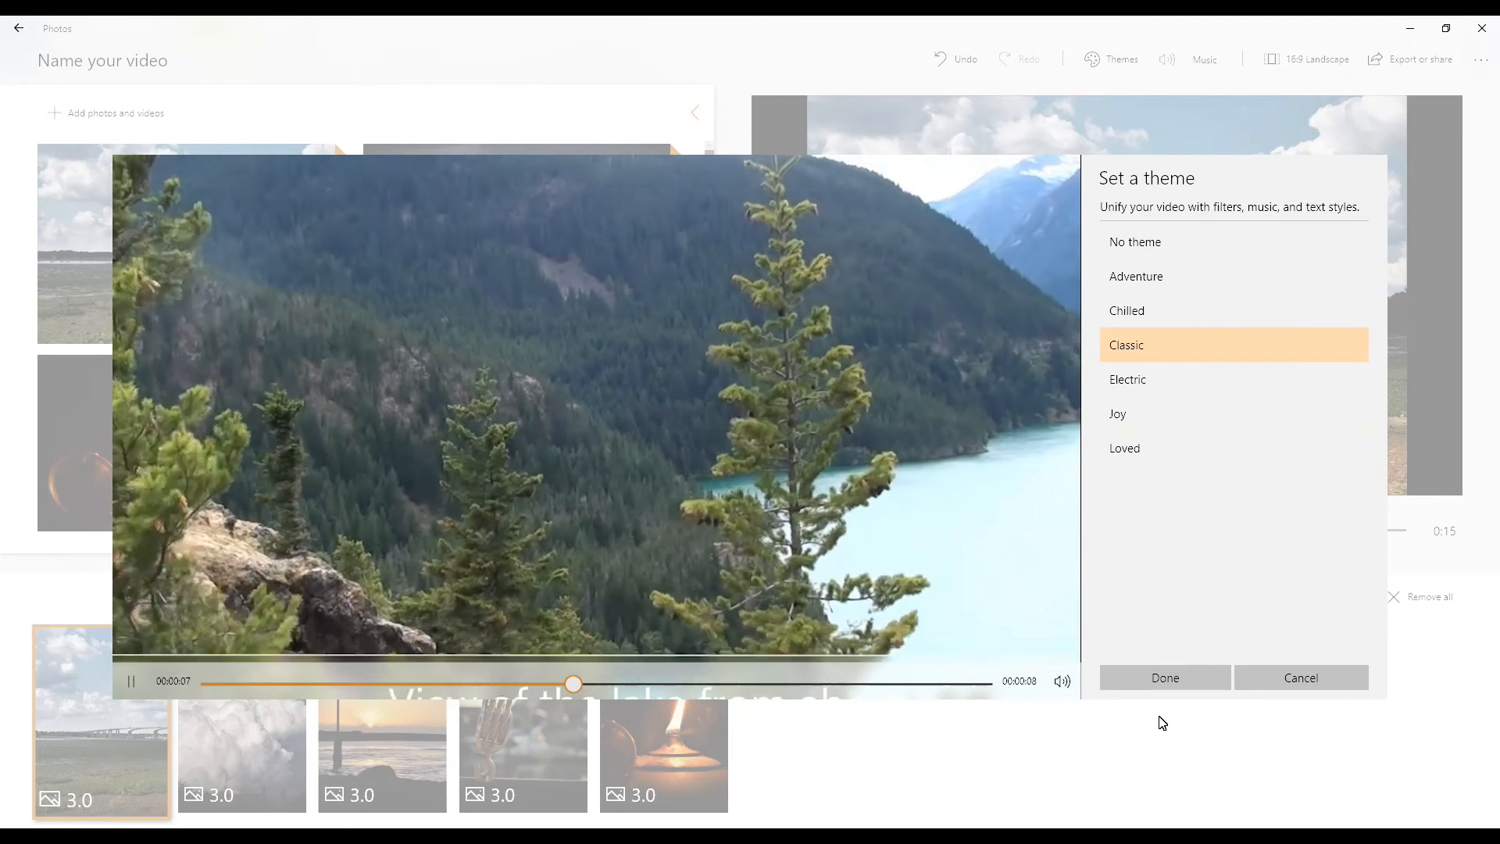
pyautogui.click(1176, 681)
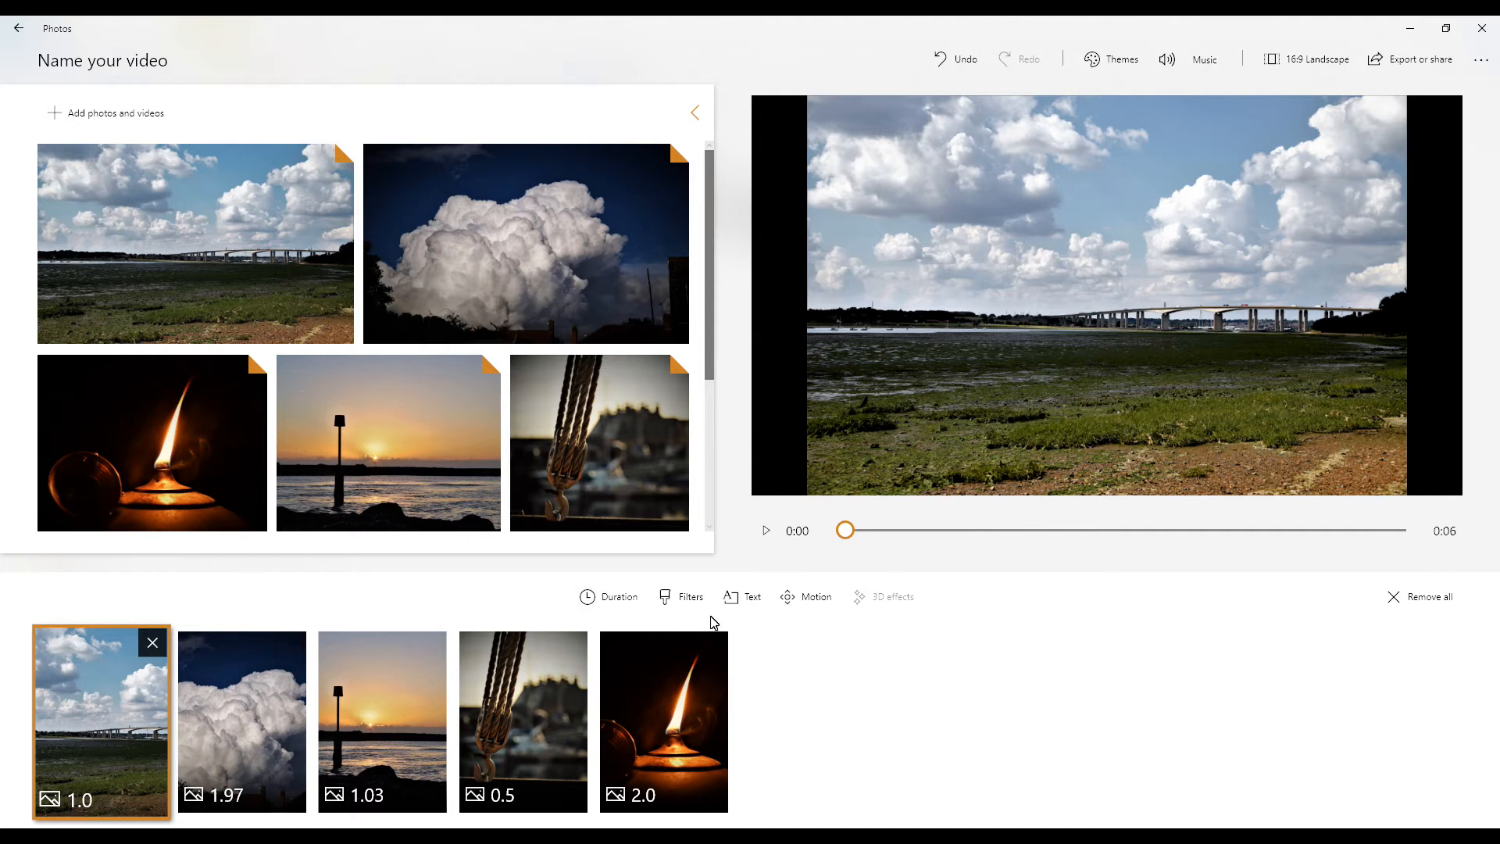
# Add the text "My edits" to the bridge clip in the Classic style with the Left layout.
pyautogui.click(753, 598)
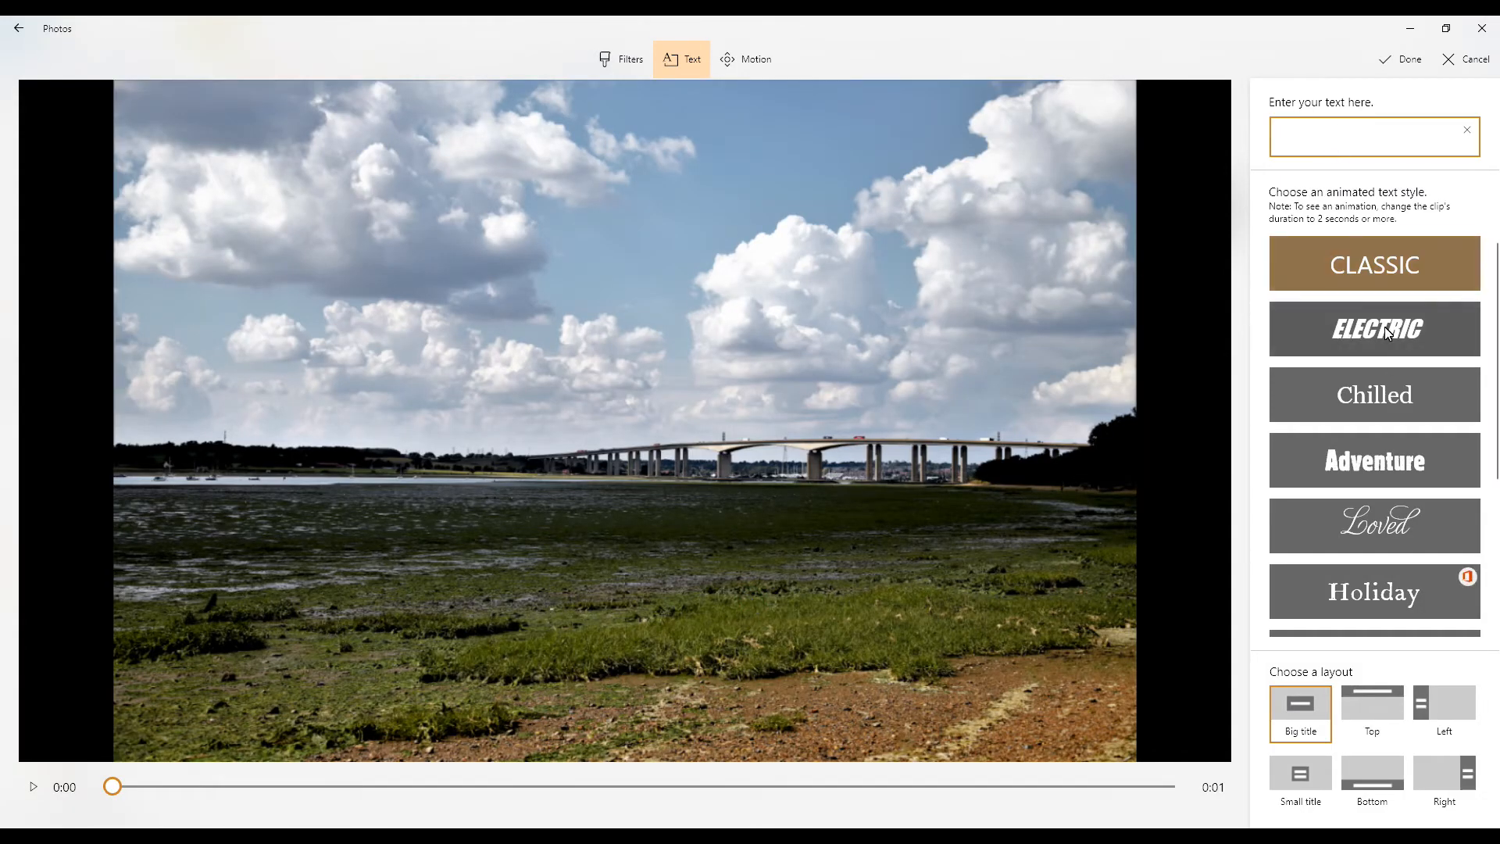
pyautogui.scroll(-3, 1413, 401)
pyautogui.scroll(3, 1395, 454)
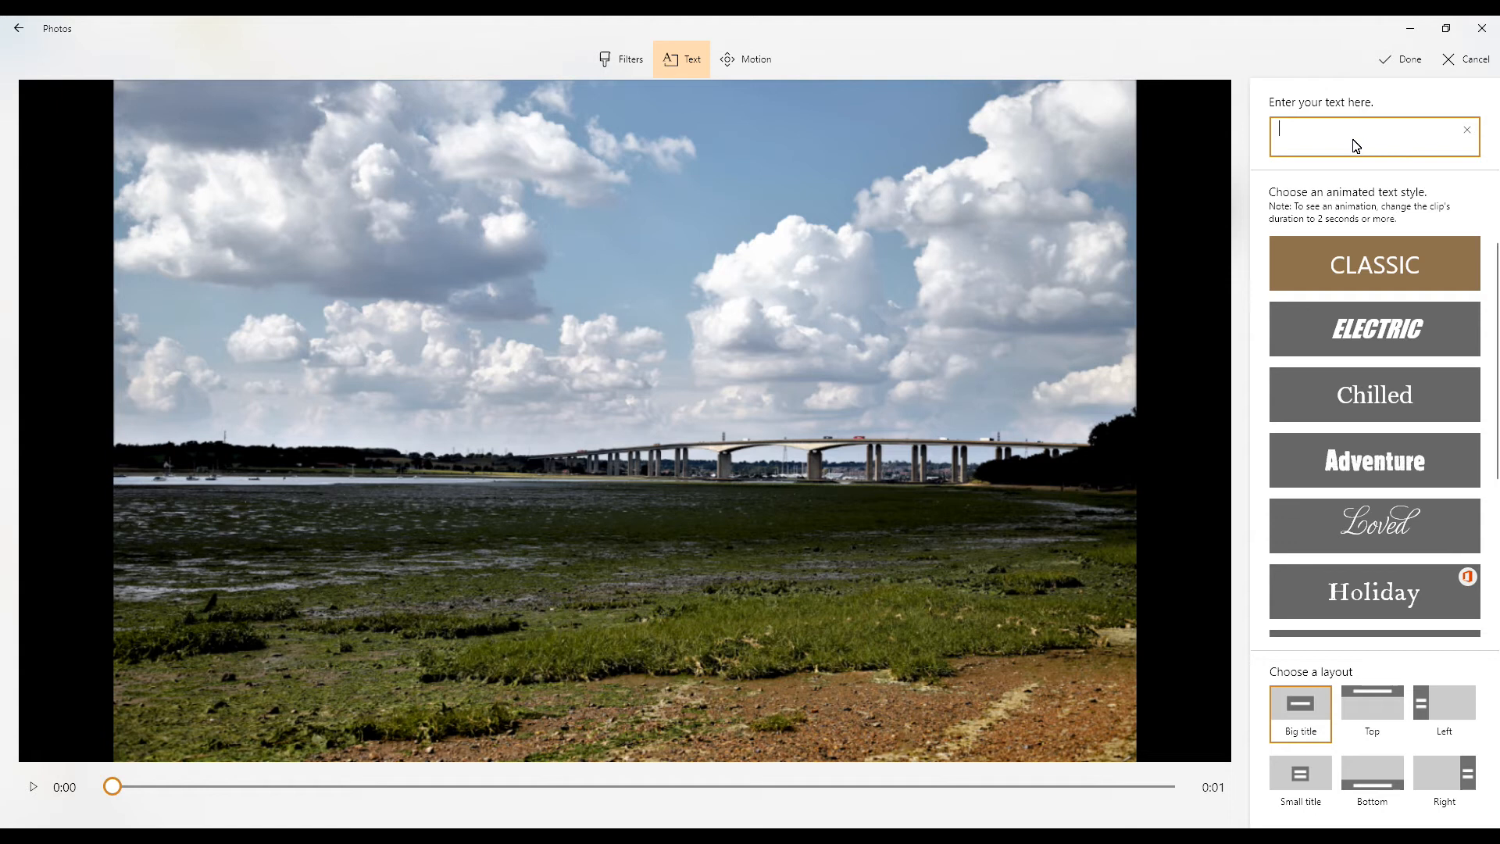
pyautogui.write('y edid')
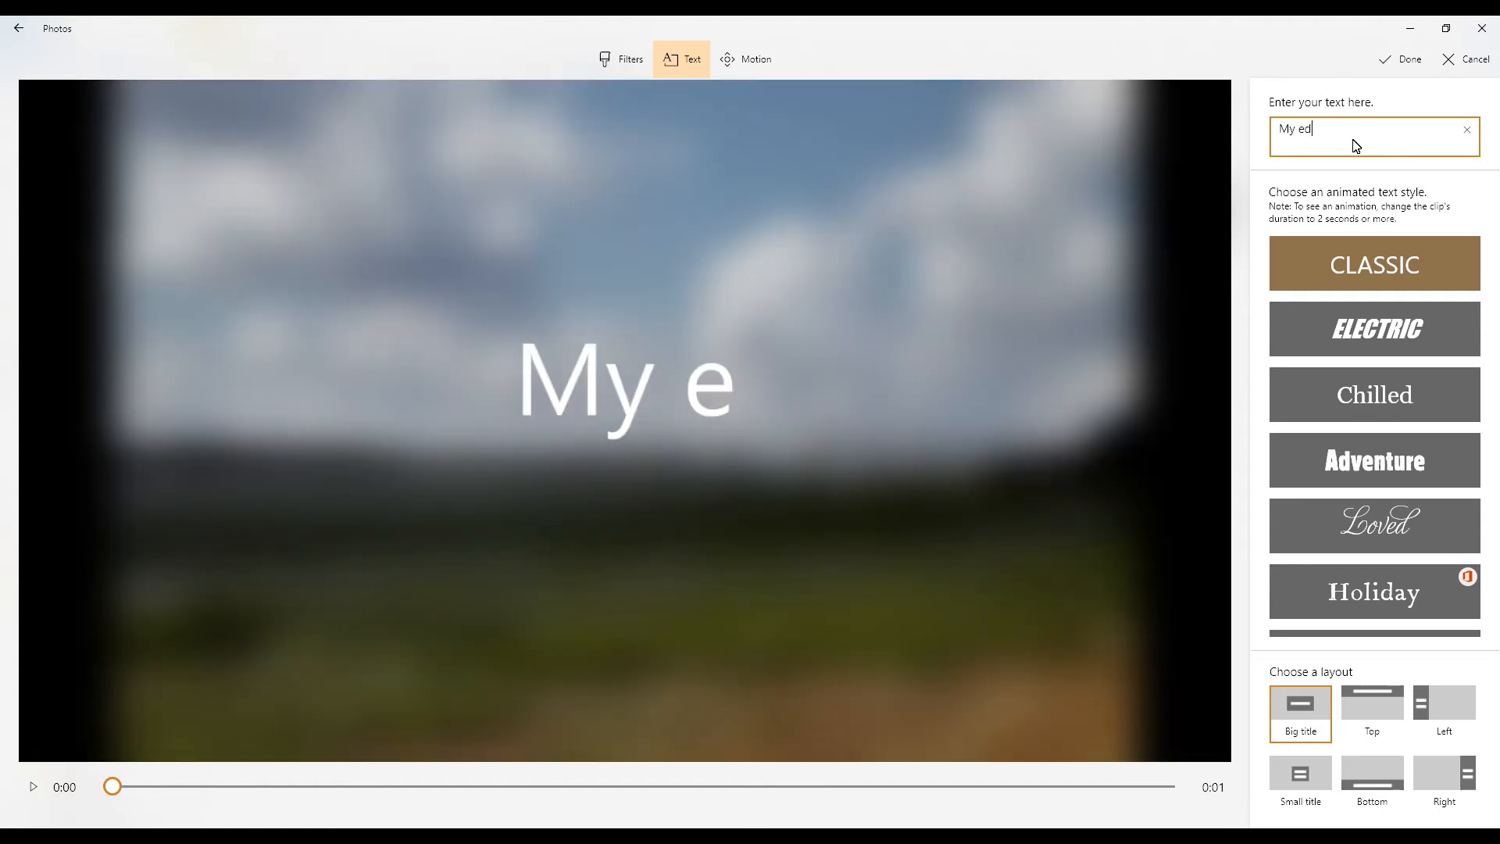
pyautogui.press('BackSpace')
pyautogui.write('rt')
pyautogui.press('BackSpace')
pyautogui.press('BackSpace')
pyautogui.write('ts')
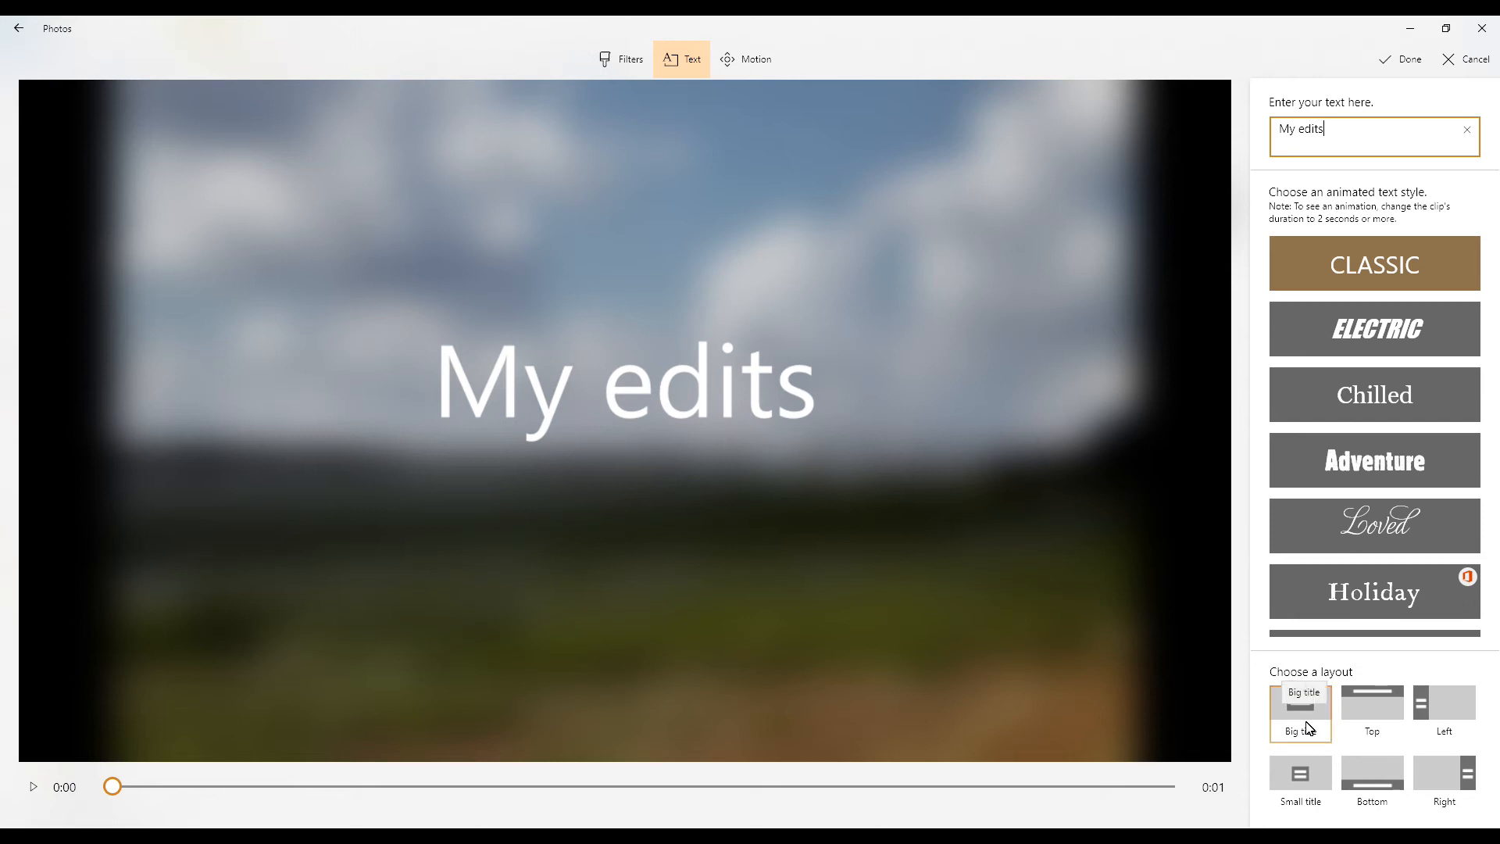
pyautogui.click(1432, 698)
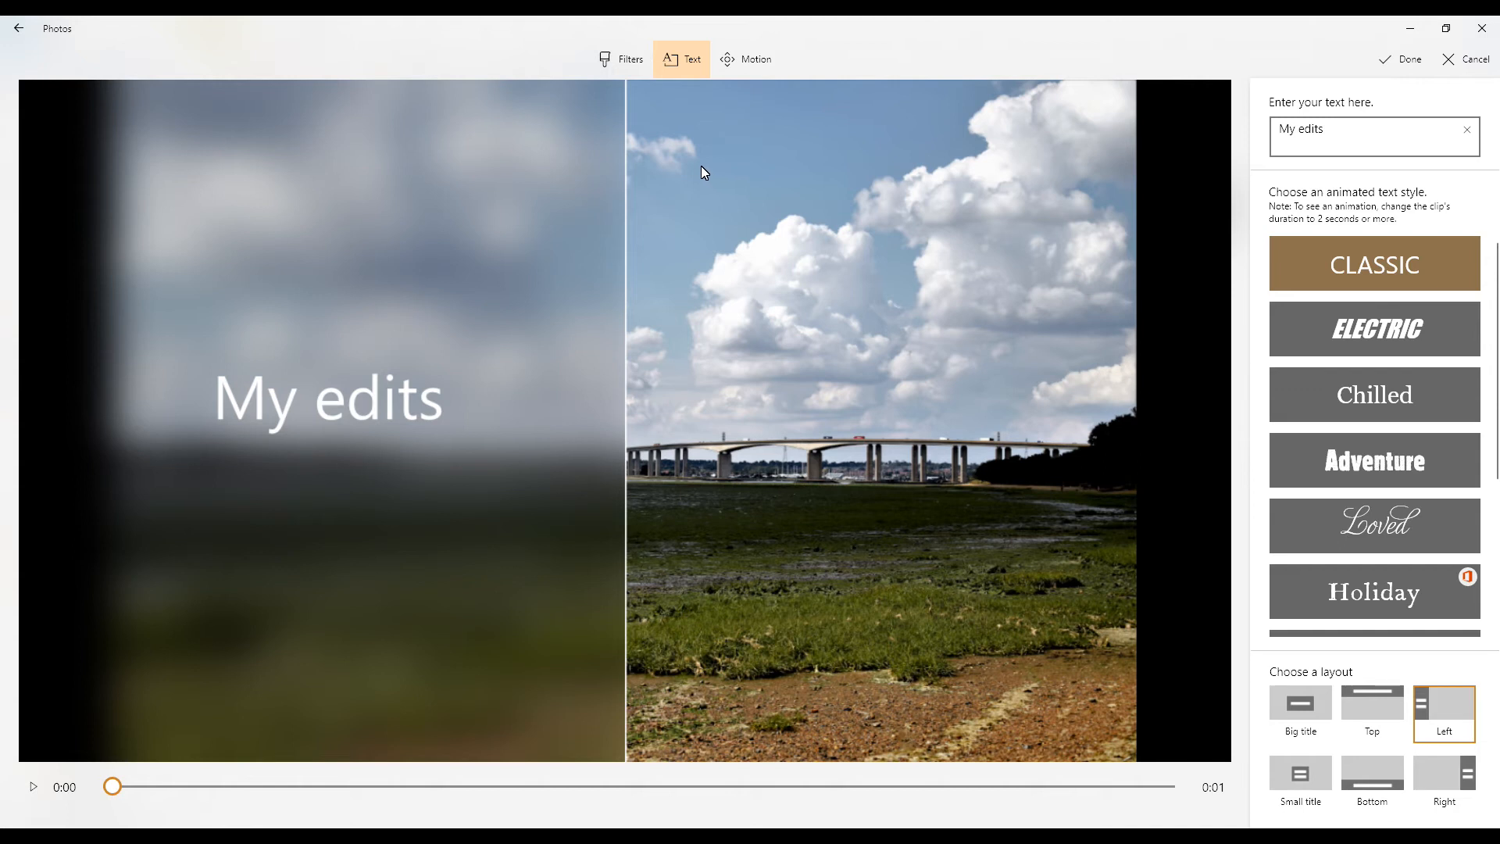
pyautogui.click(1402, 59)
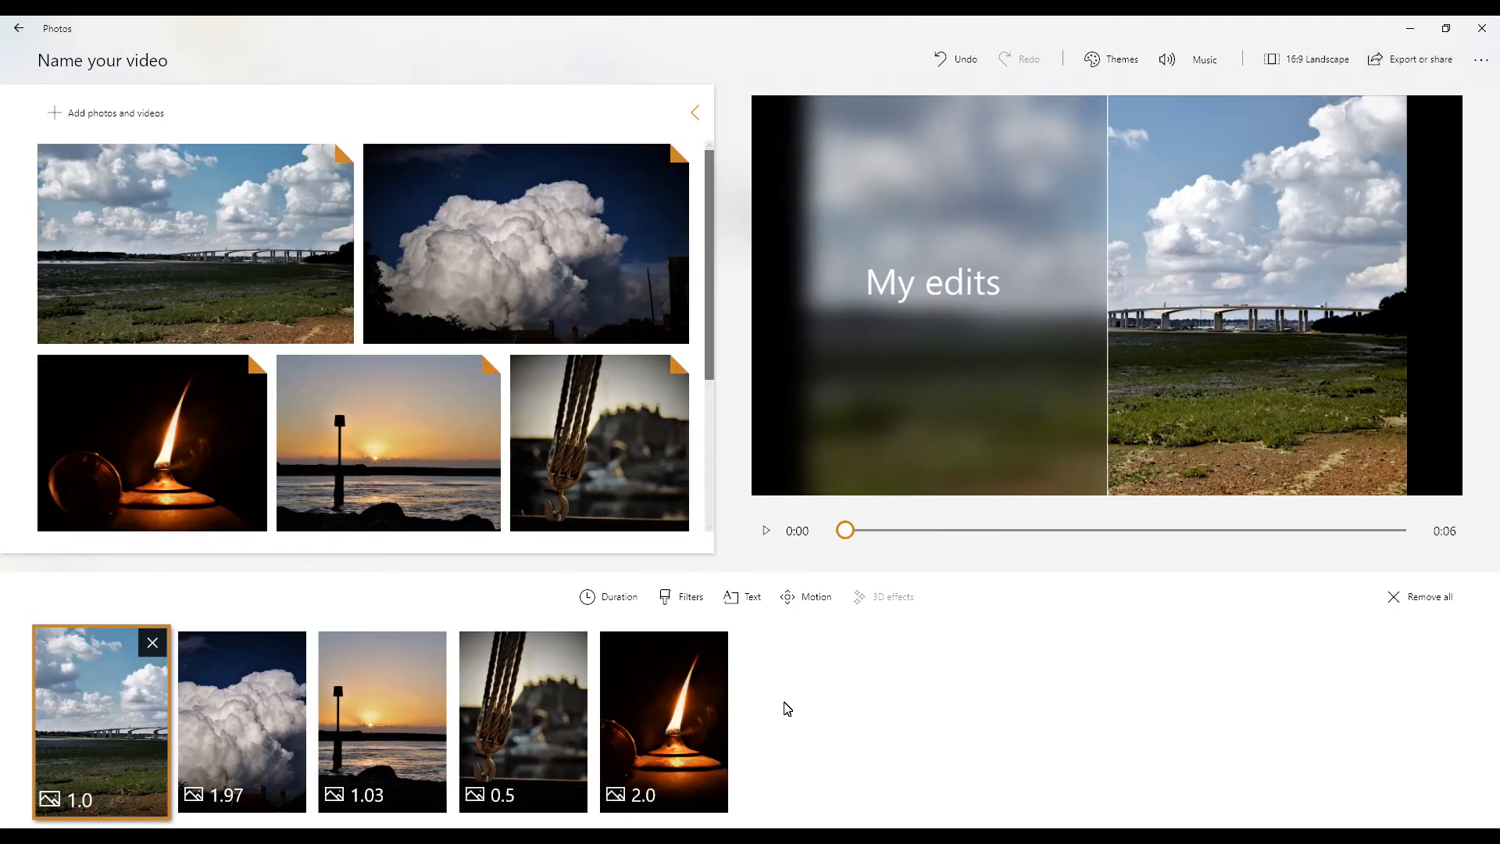
# Play the themed video through, and set the bridge clip's duration to 3 seconds.
pyautogui.click(766, 531)
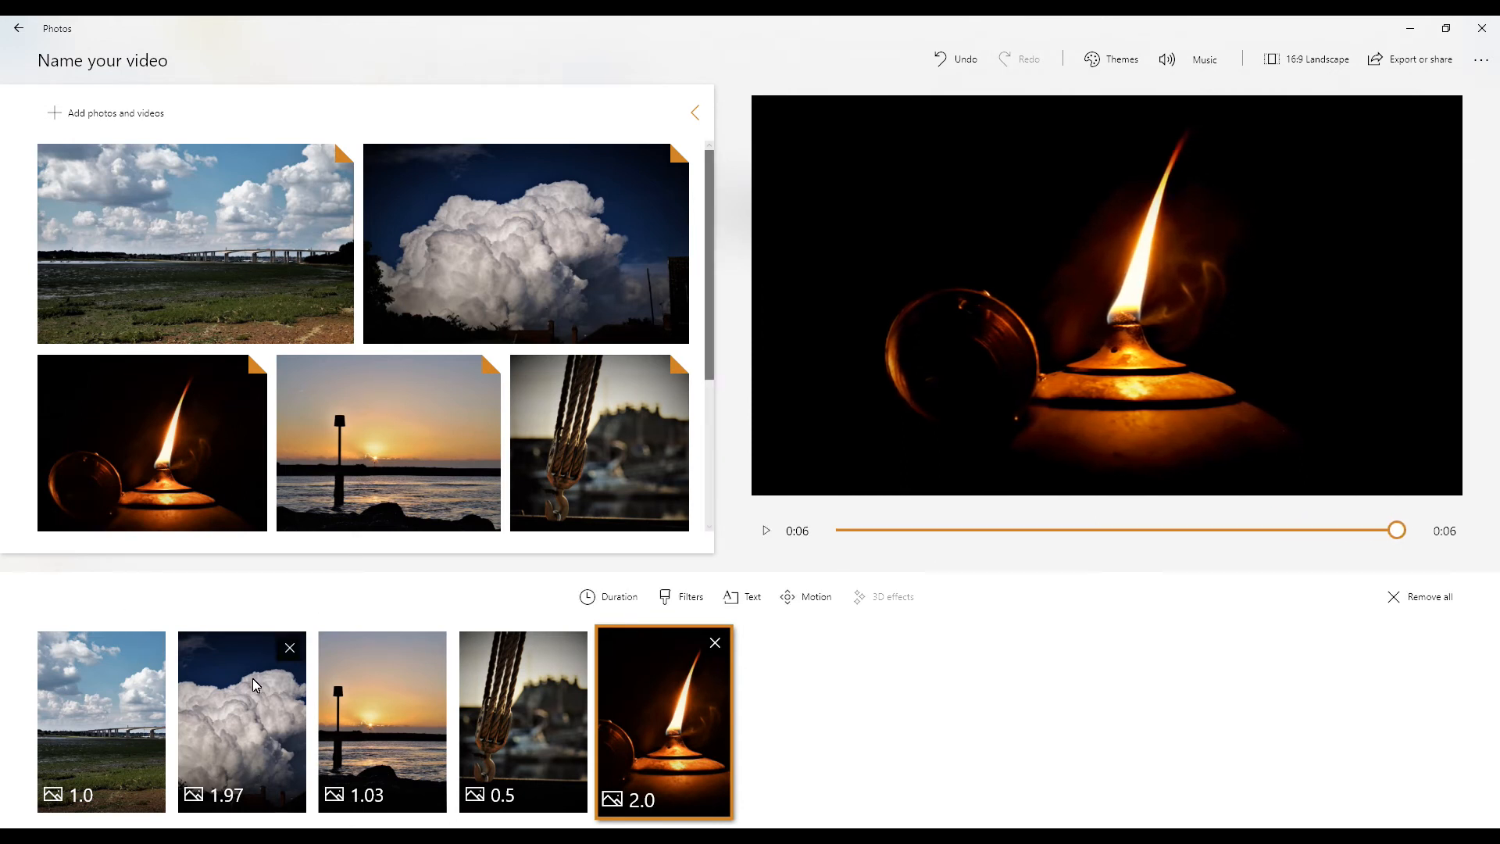
pyautogui.click(102, 701)
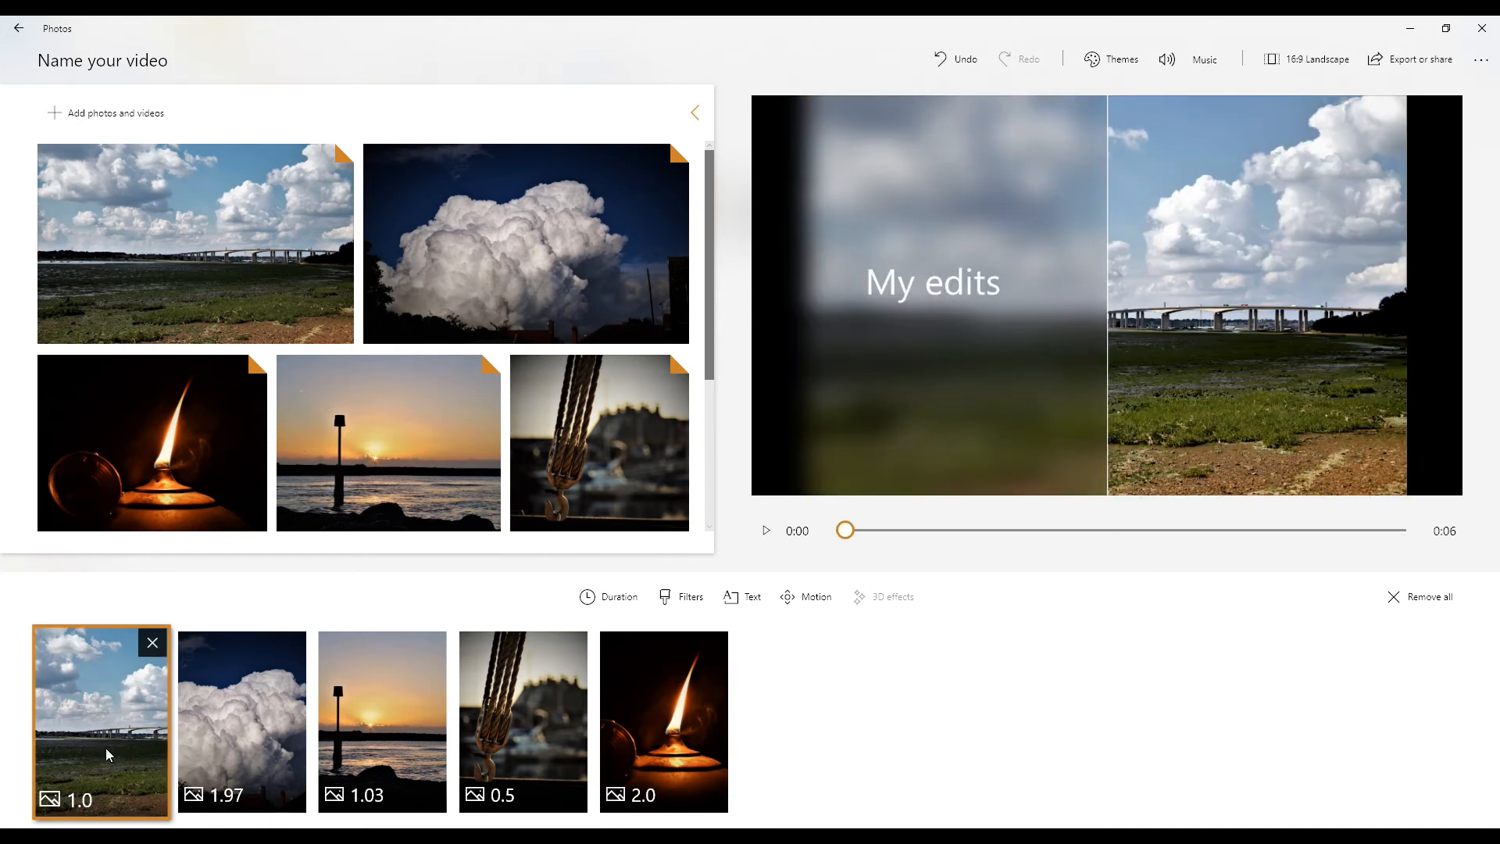
pyautogui.click(615, 601)
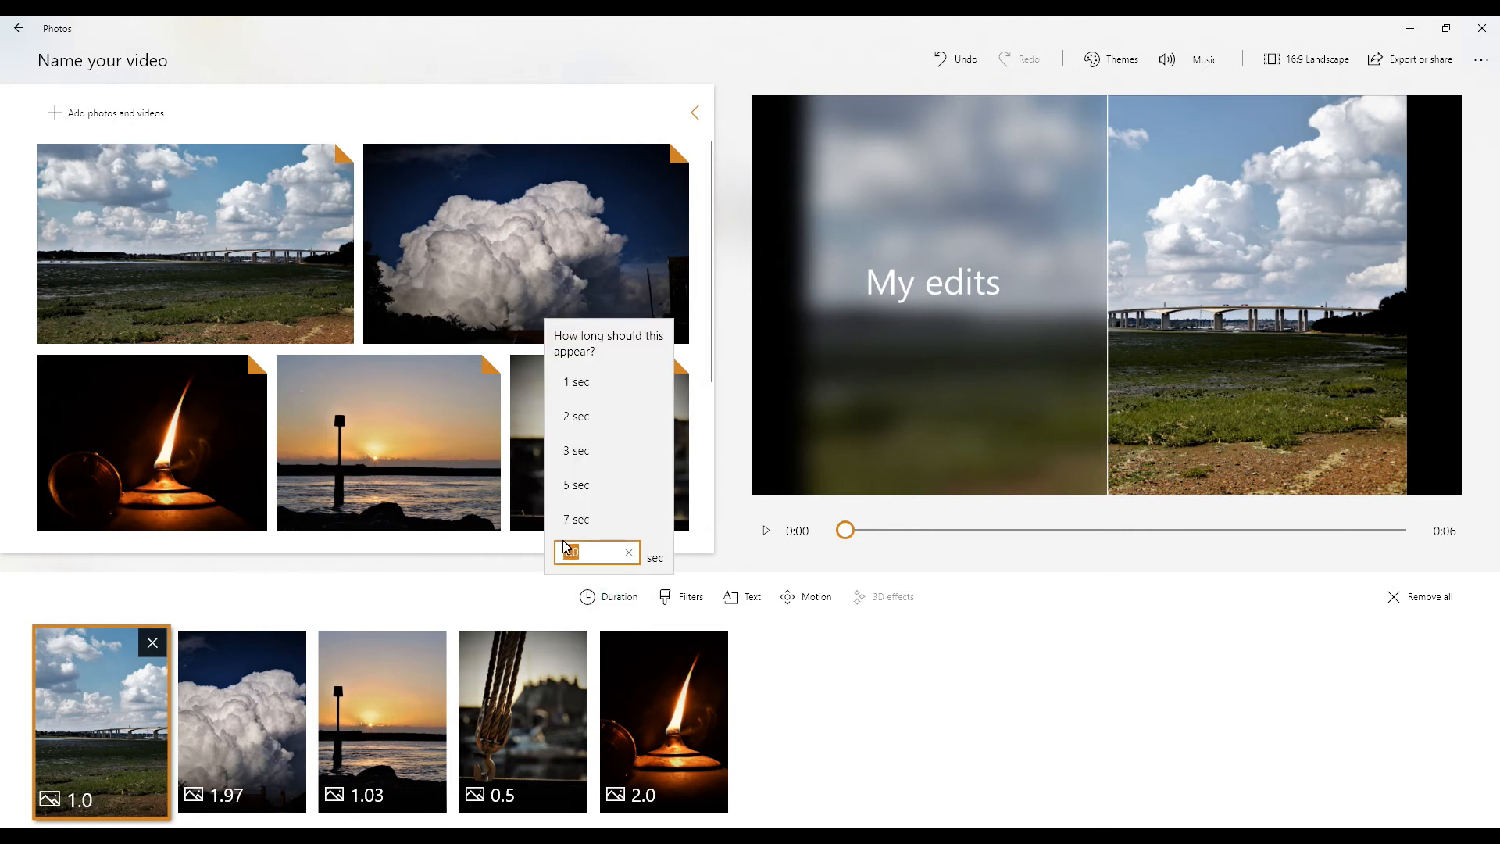
pyautogui.click(570, 460)
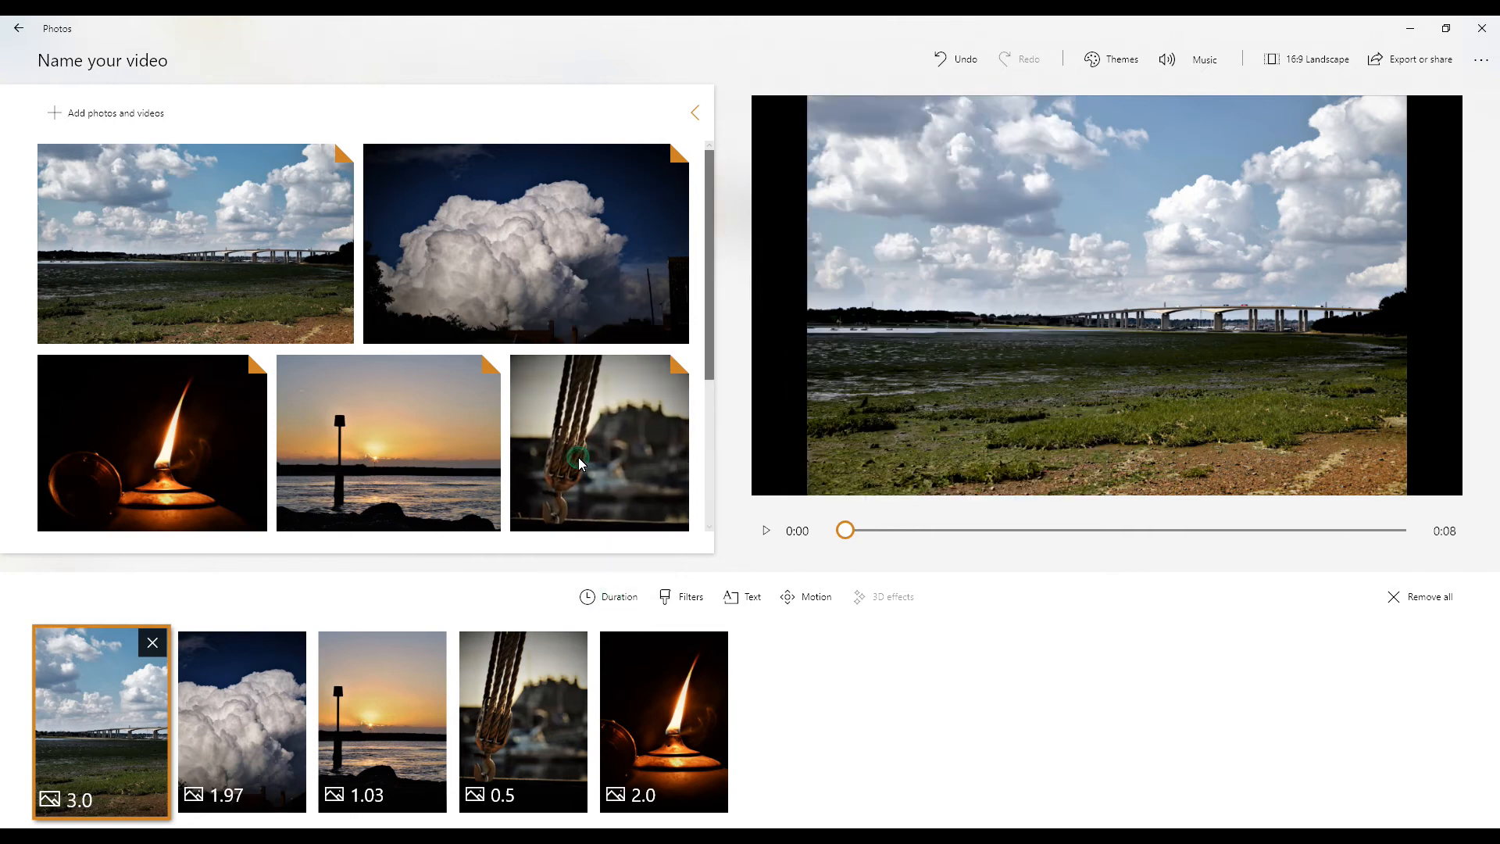
# Set the cloud clip's duration to 5 seconds and the sunset clip's duration to 3 seconds.
pyautogui.click(258, 741)
pyautogui.click(592, 598)
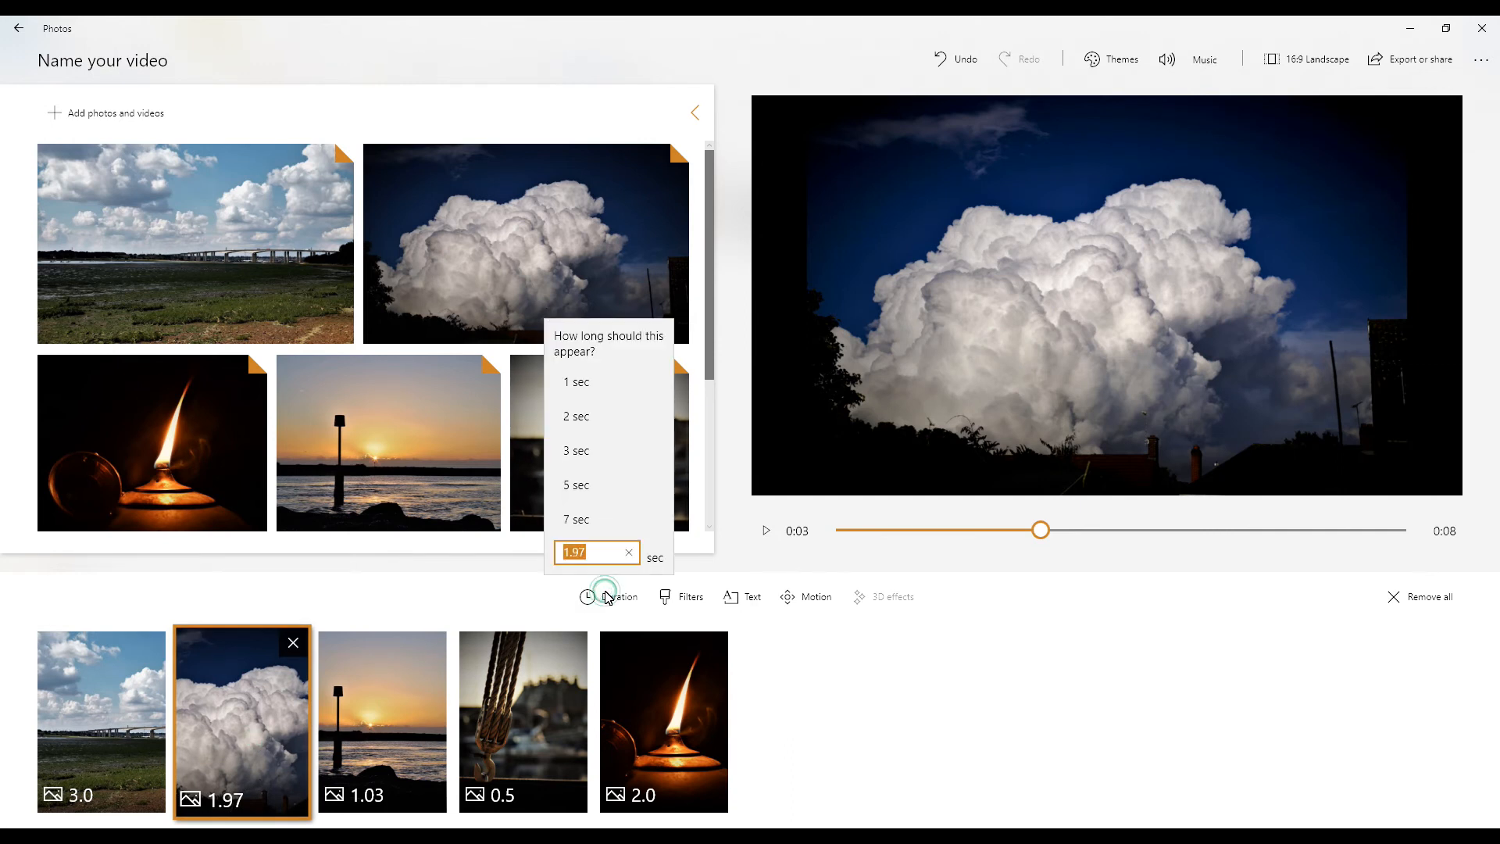
pyautogui.click(582, 485)
pyautogui.click(408, 719)
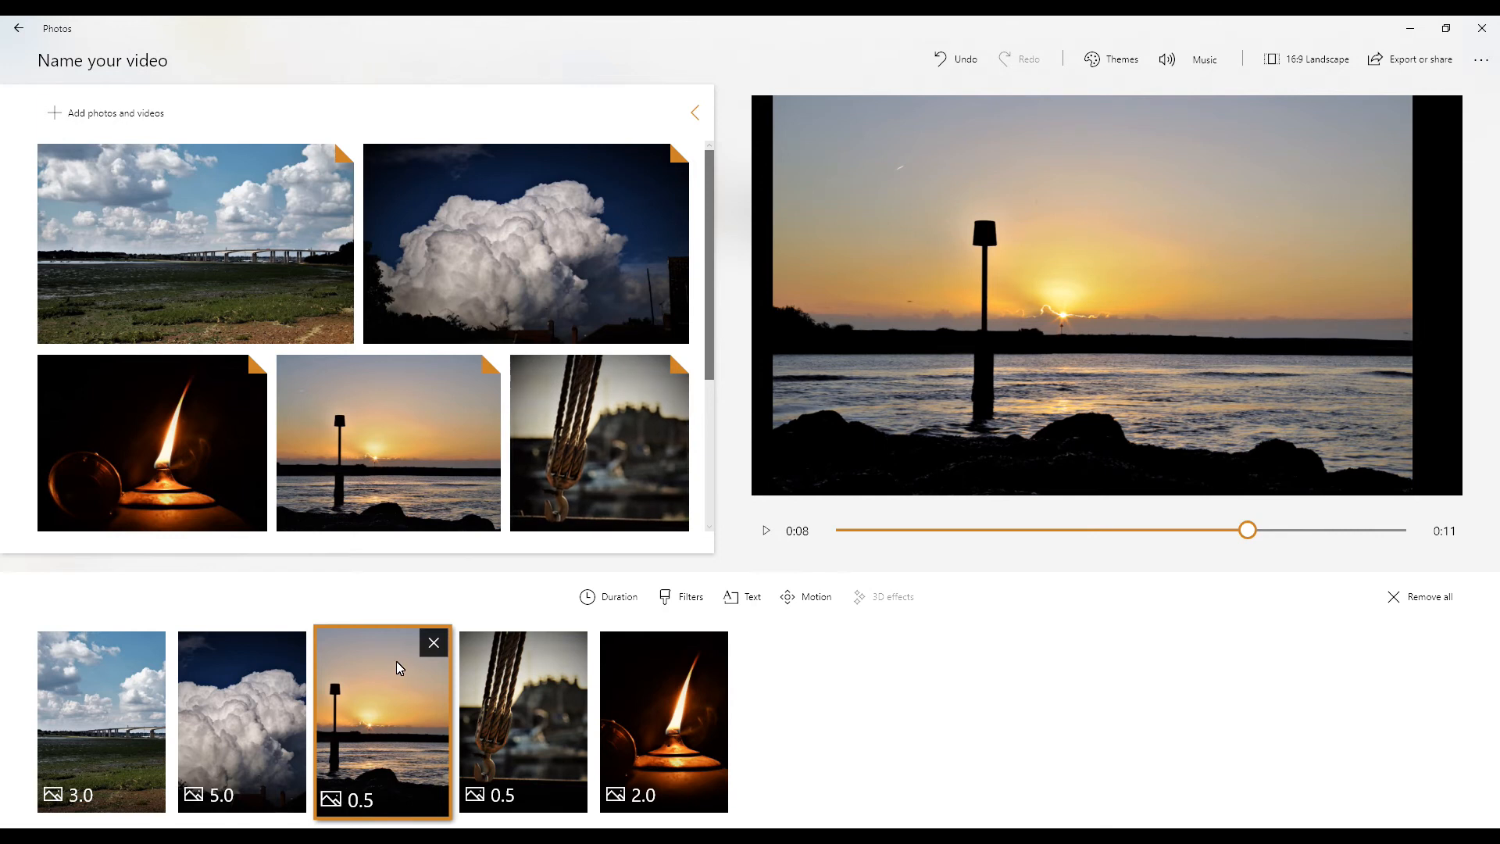
pyautogui.click(626, 596)
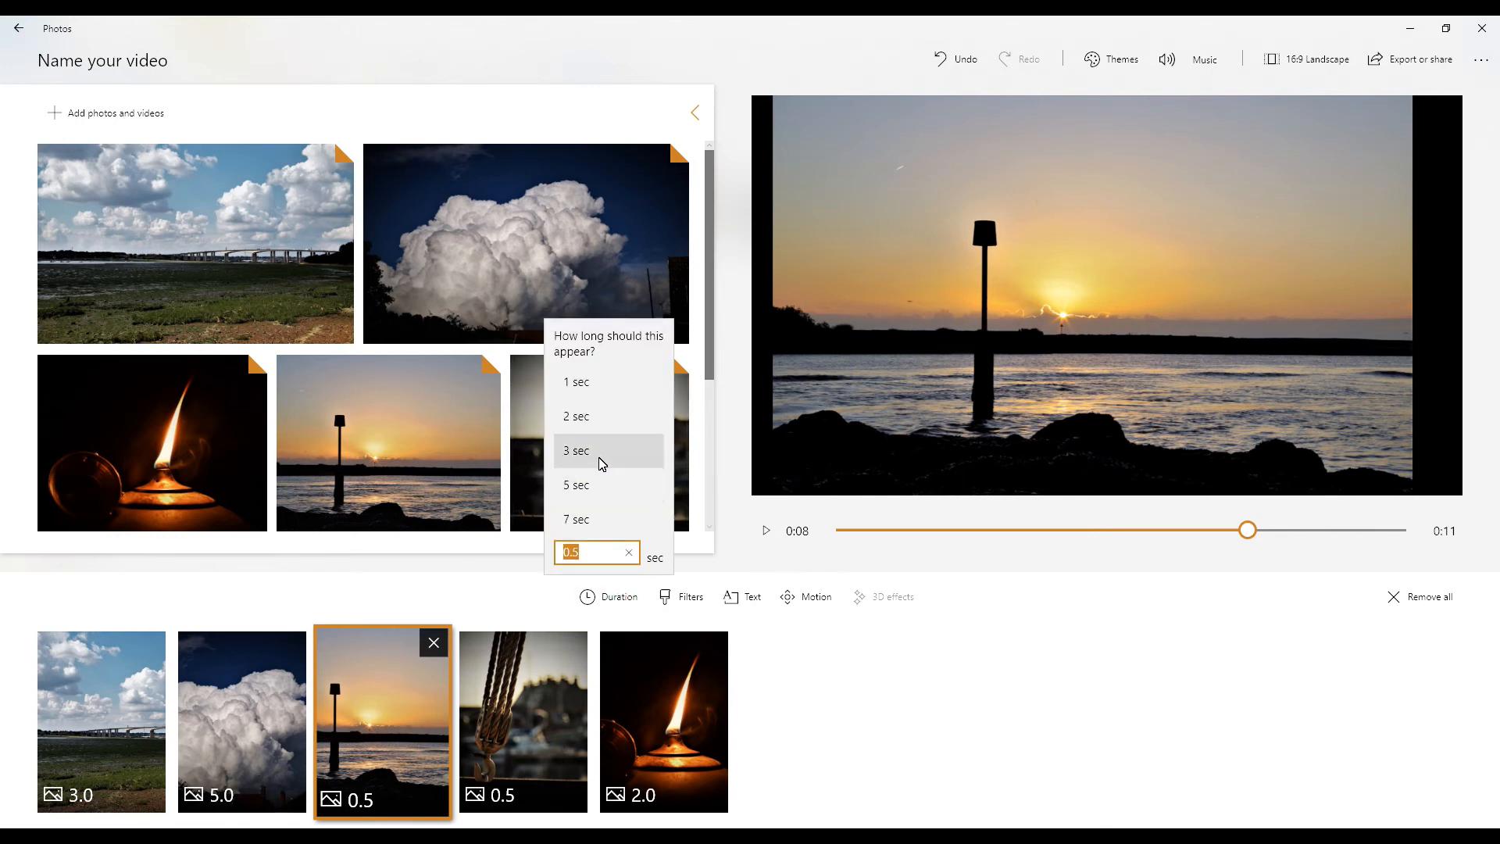
pyautogui.click(600, 459)
# Set the rope and hook clip's duration to 2 seconds, and check the oil lamp clip's duration options.
pyautogui.click(551, 692)
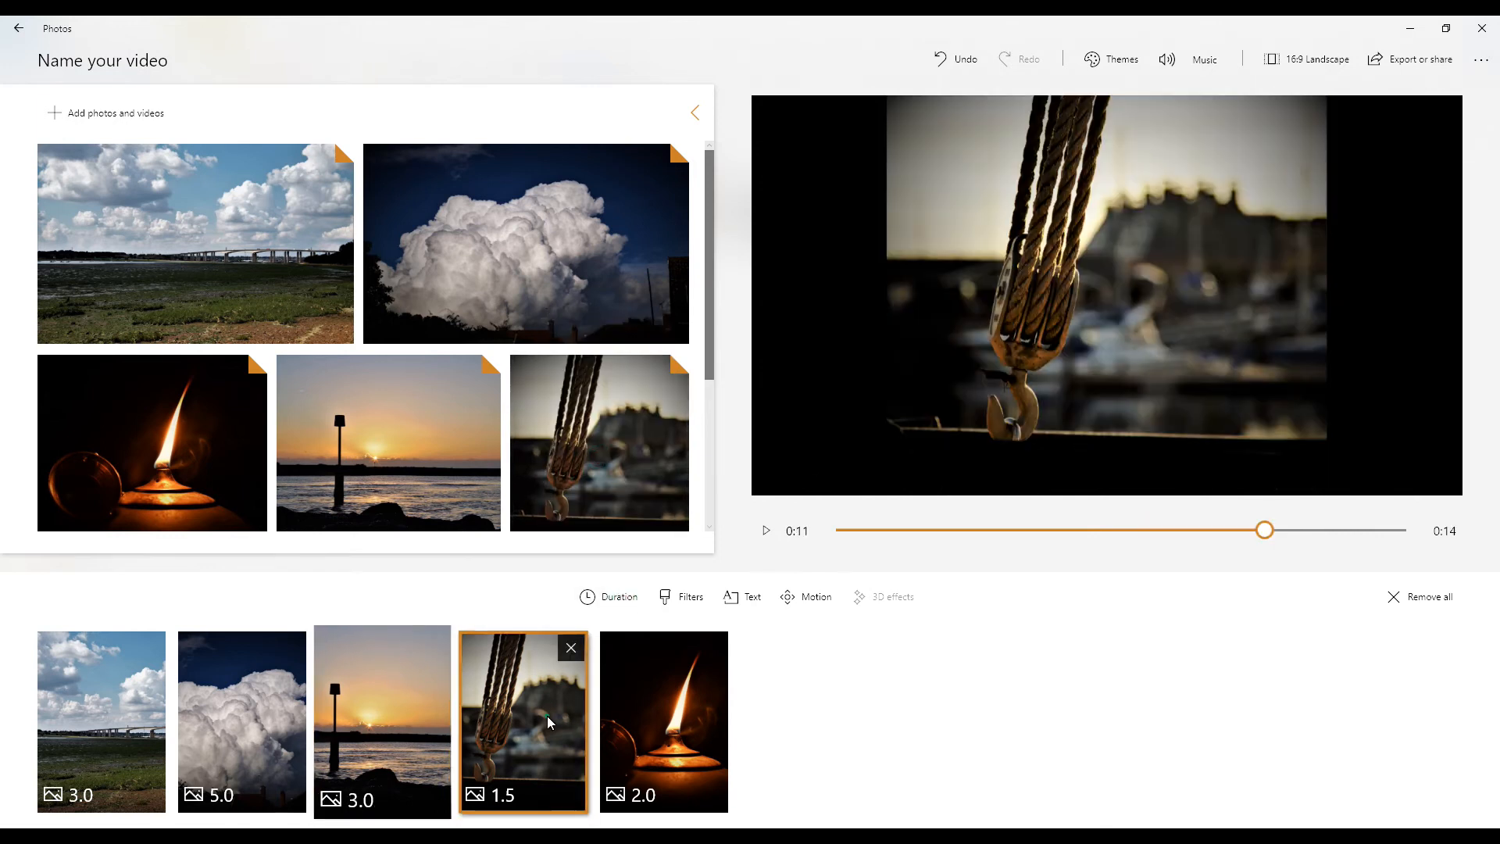
pyautogui.click(616, 600)
pyautogui.click(590, 422)
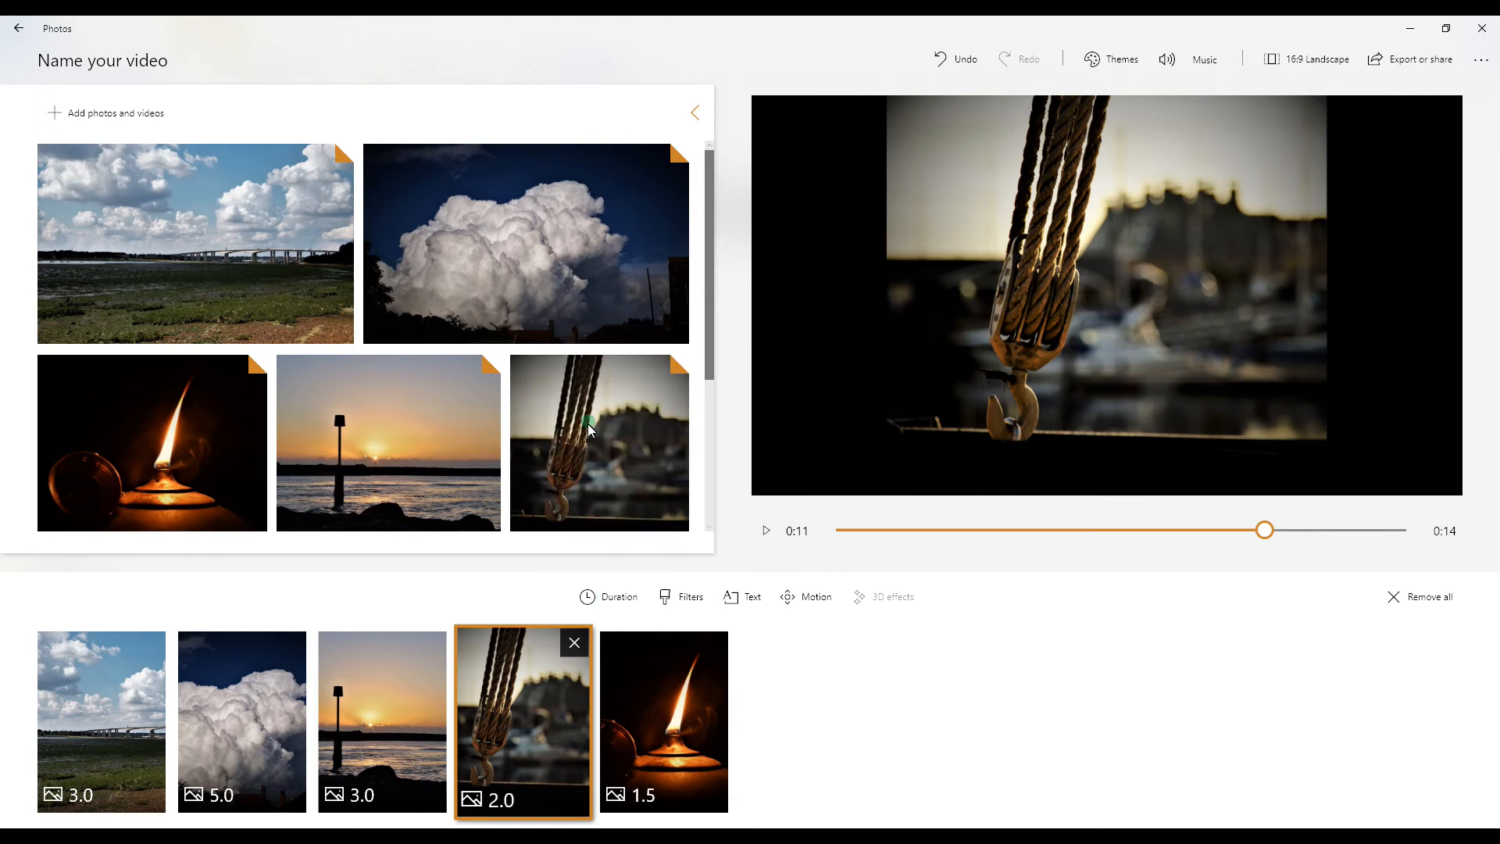
pyautogui.click(662, 738)
pyautogui.click(617, 599)
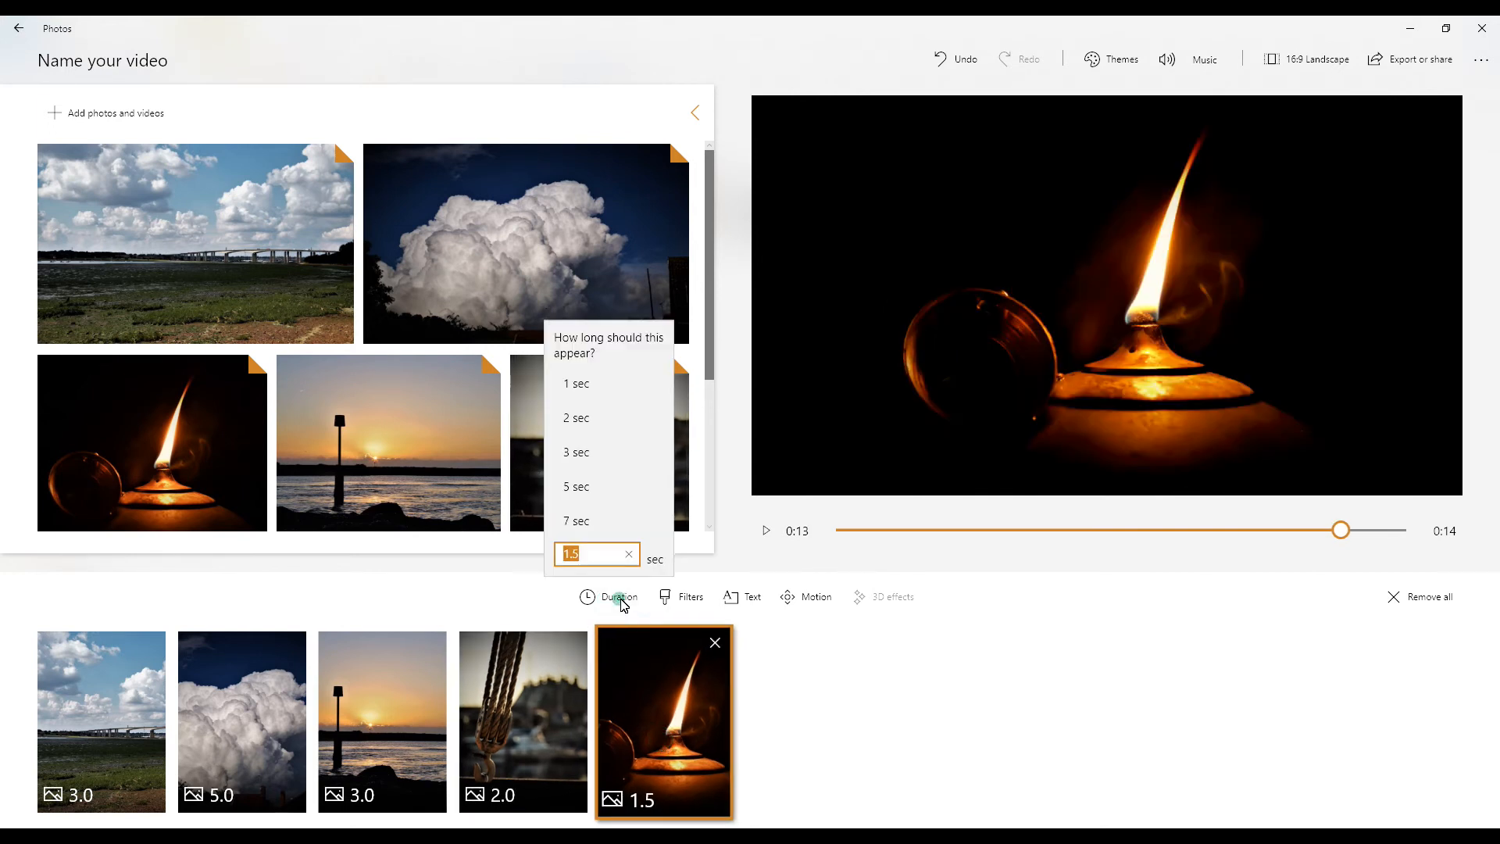
pyautogui.click(924, 769)
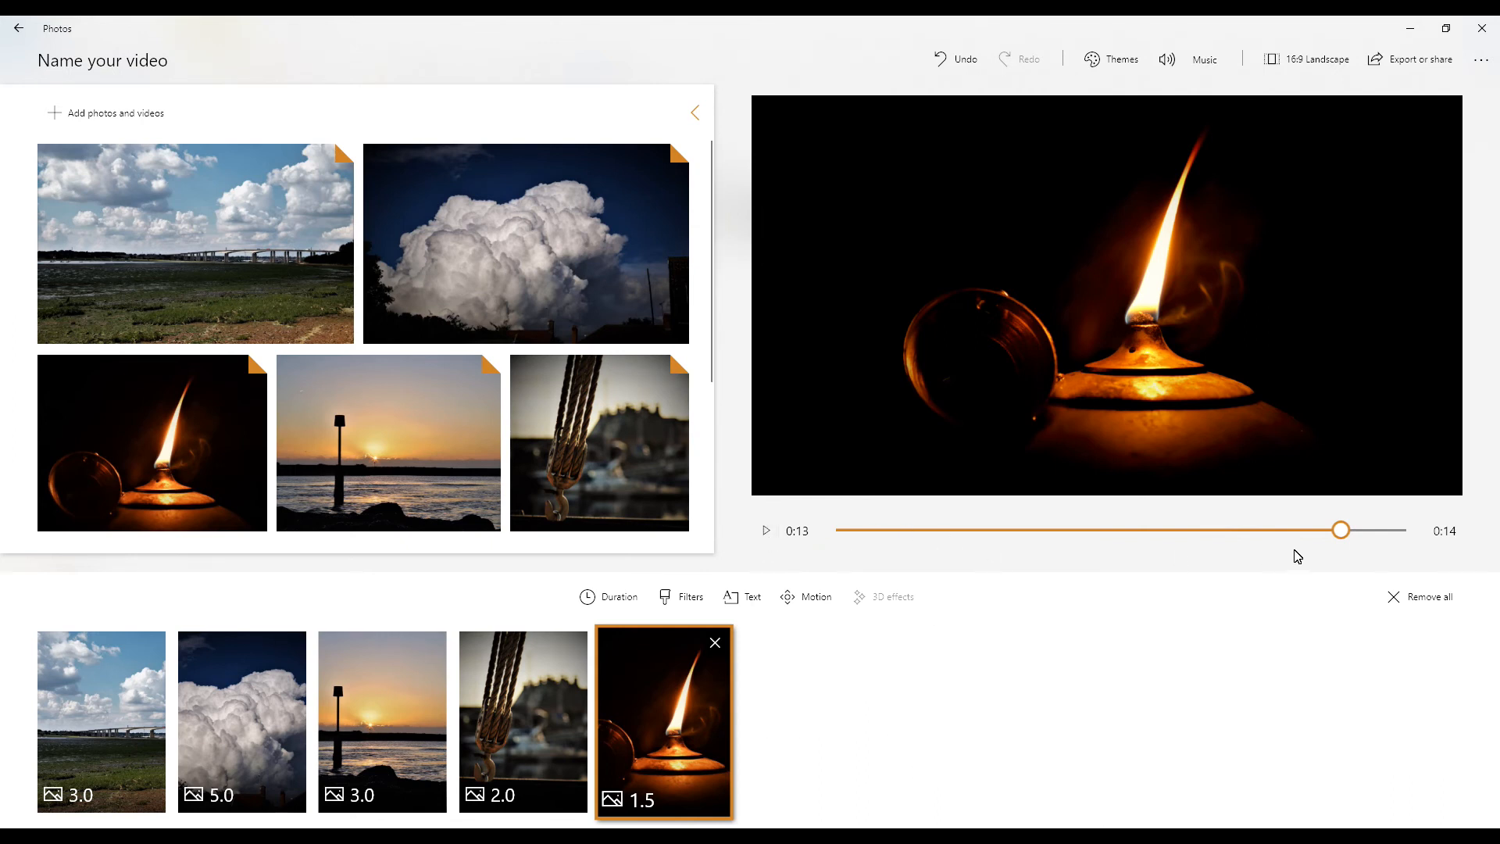
# Play the retimed slideshow through from the beginning, and export the video at the M file size for sharing online.
pyautogui.moveTo(1339, 533); pyautogui.dragTo(818, 546)
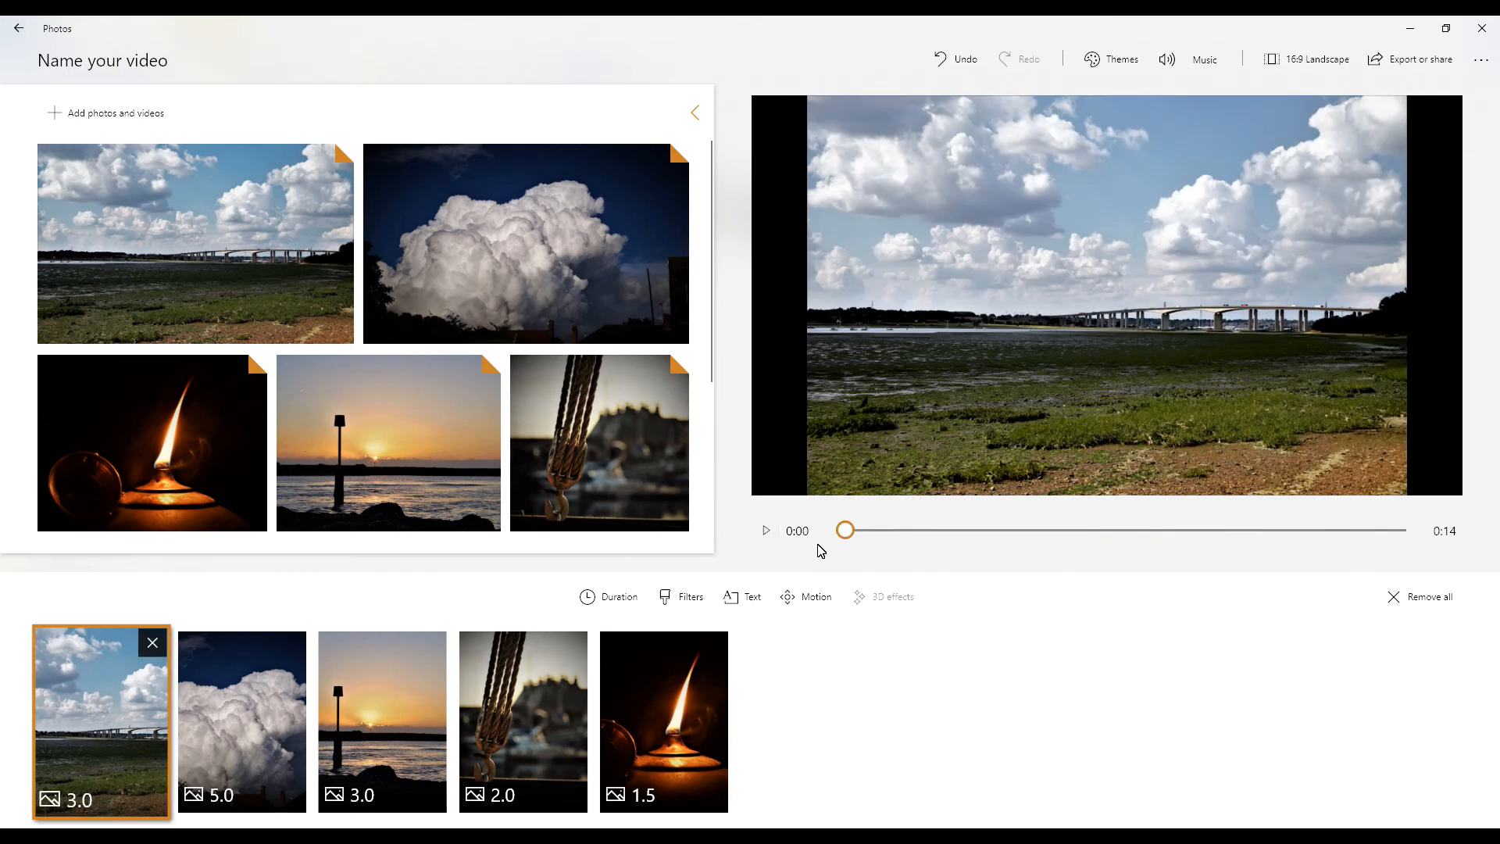
pyautogui.click(762, 531)
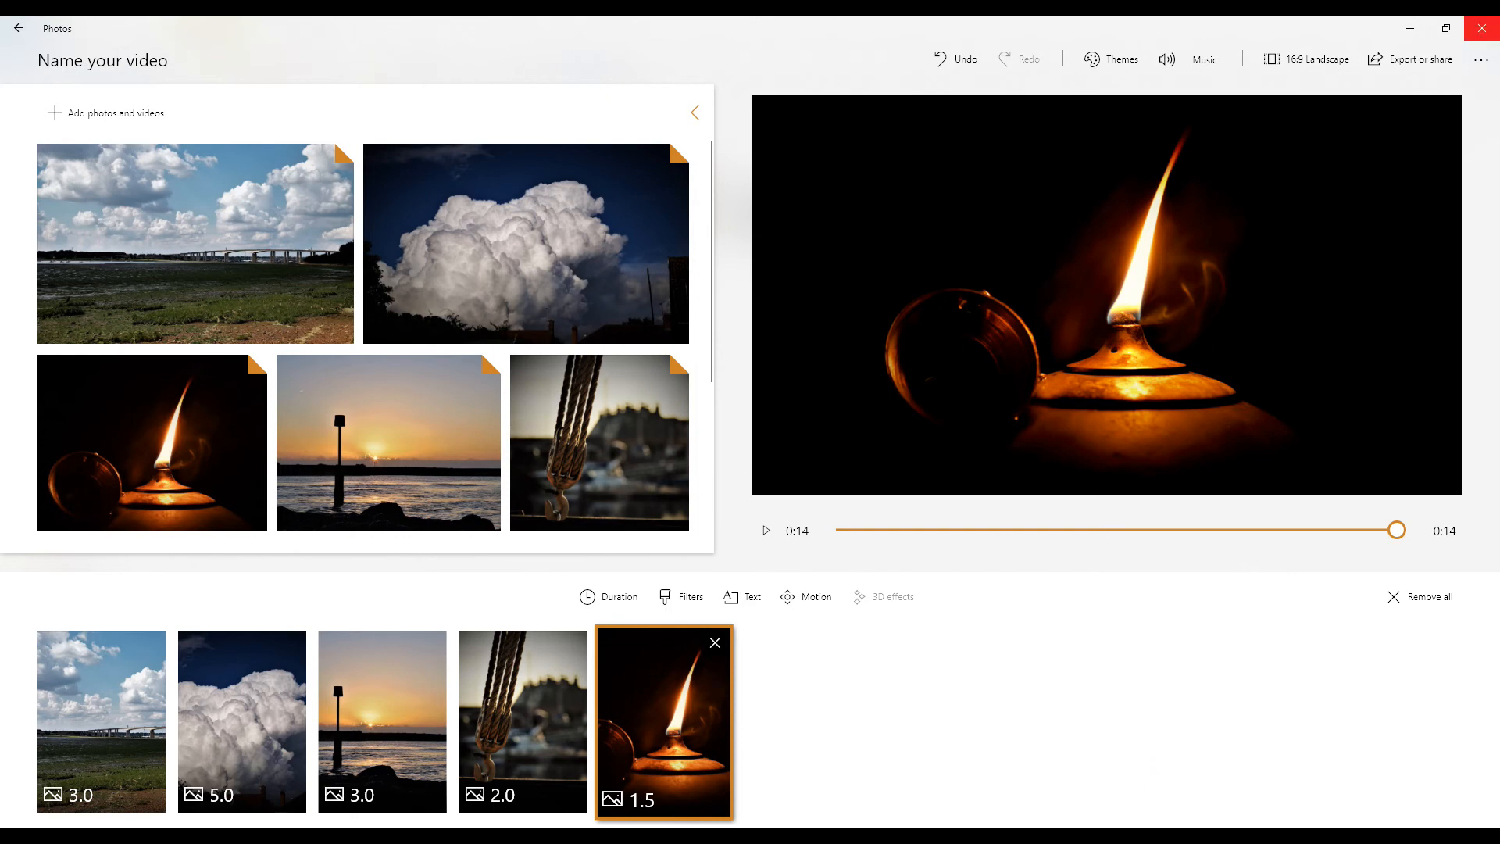
pyautogui.click(1410, 68)
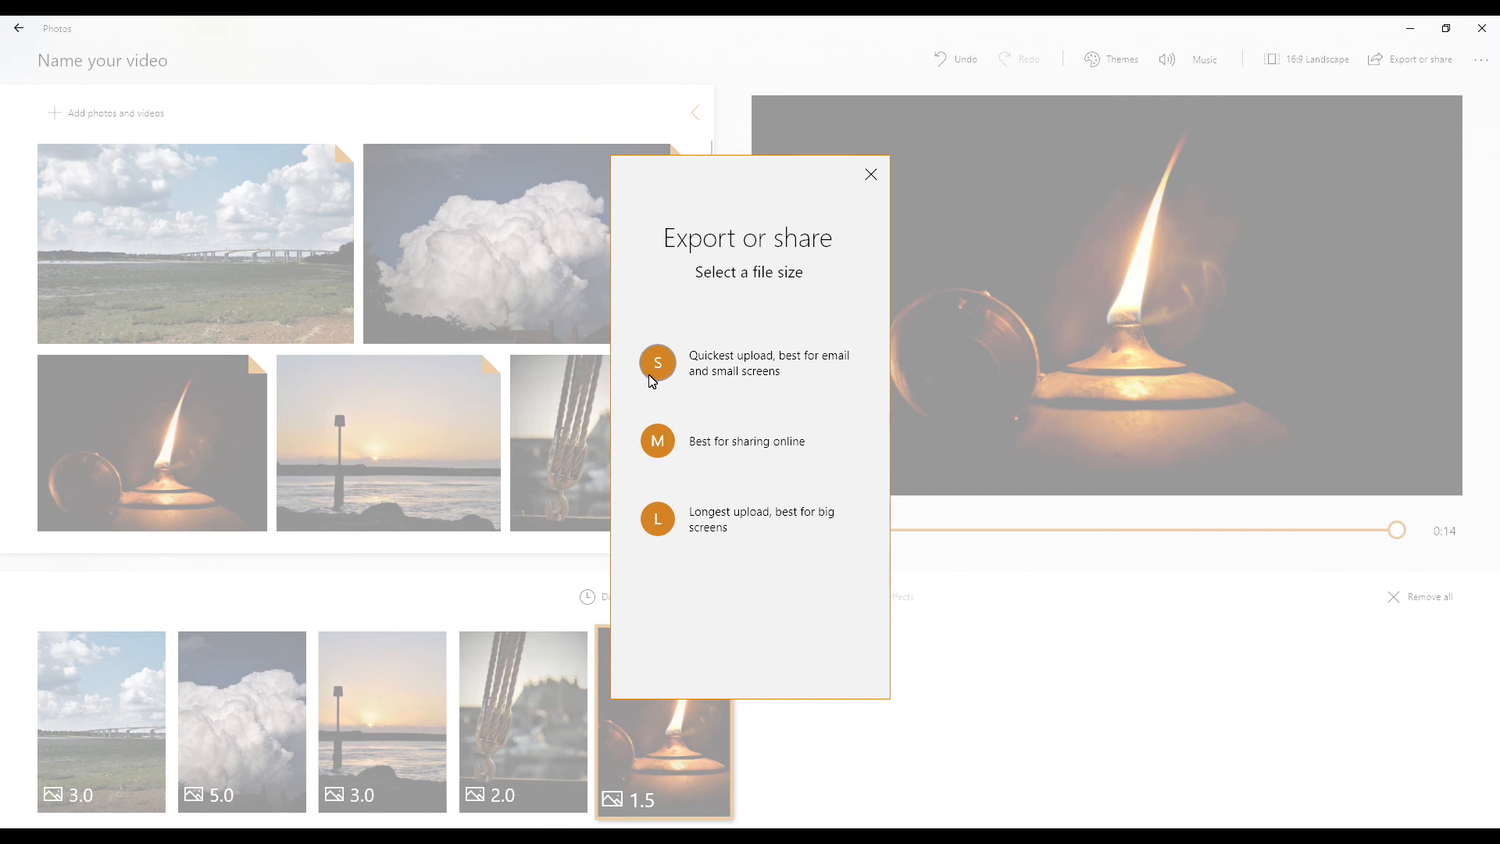
pyautogui.click(659, 441)
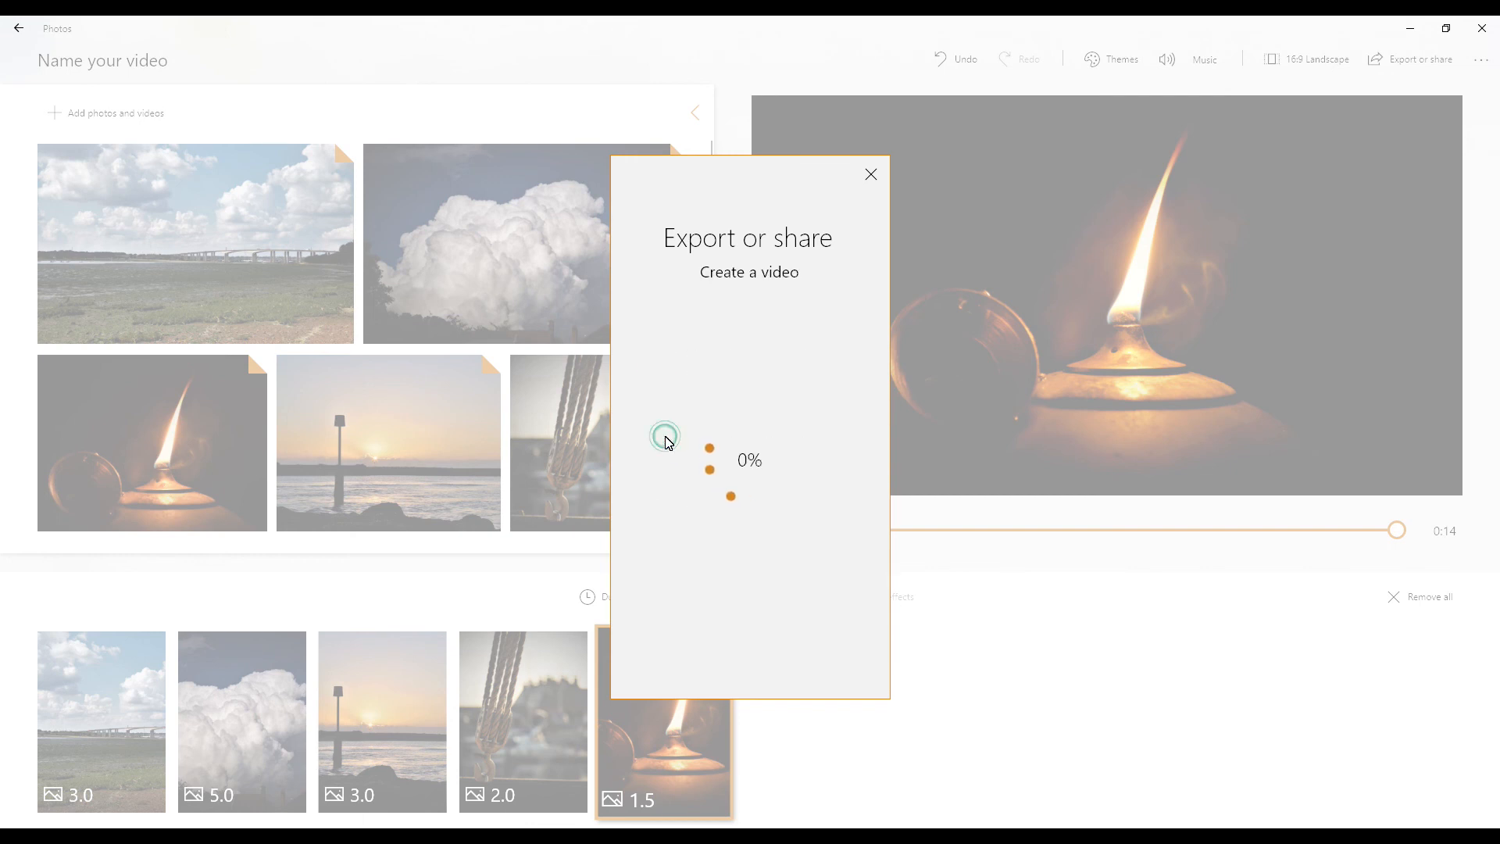